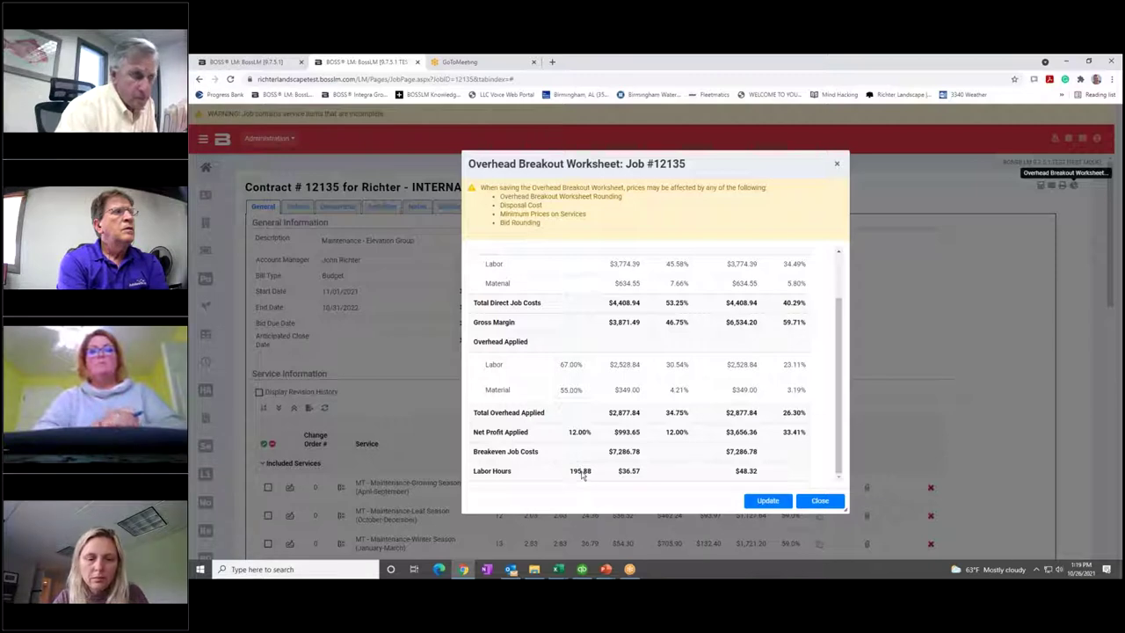
- Review the standard and job pricing, overhead, breakeven and labor hours figures in the Overhead Breakout Worksheet
scroll(581, 473, "up", 1)
scroll(581, 473, "down", 1)
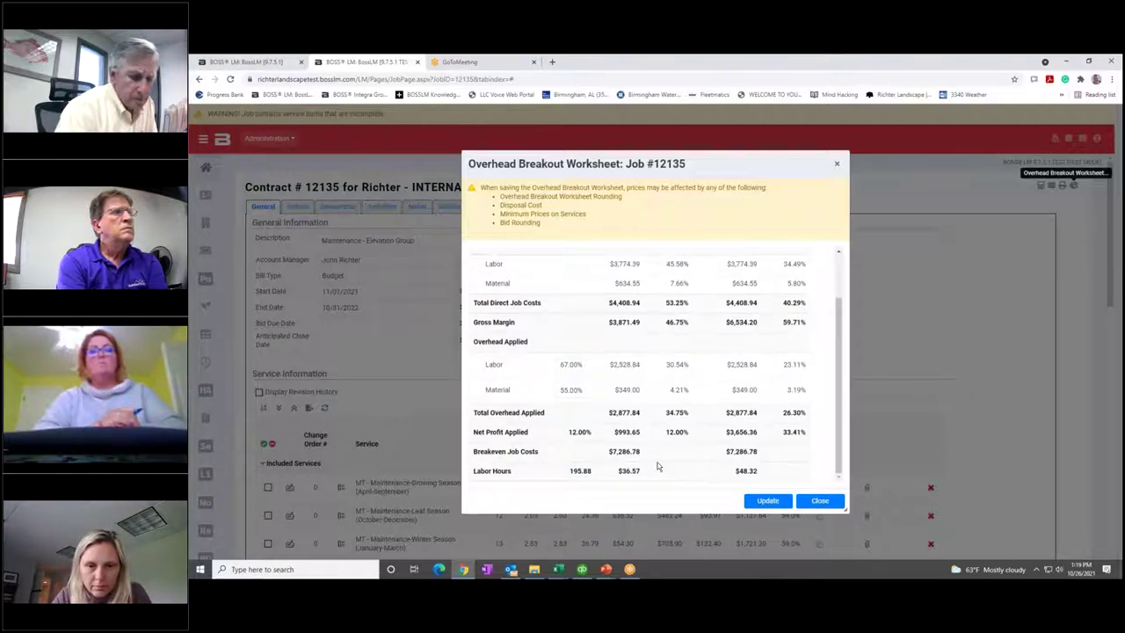
scroll(657, 467, "up", 3)
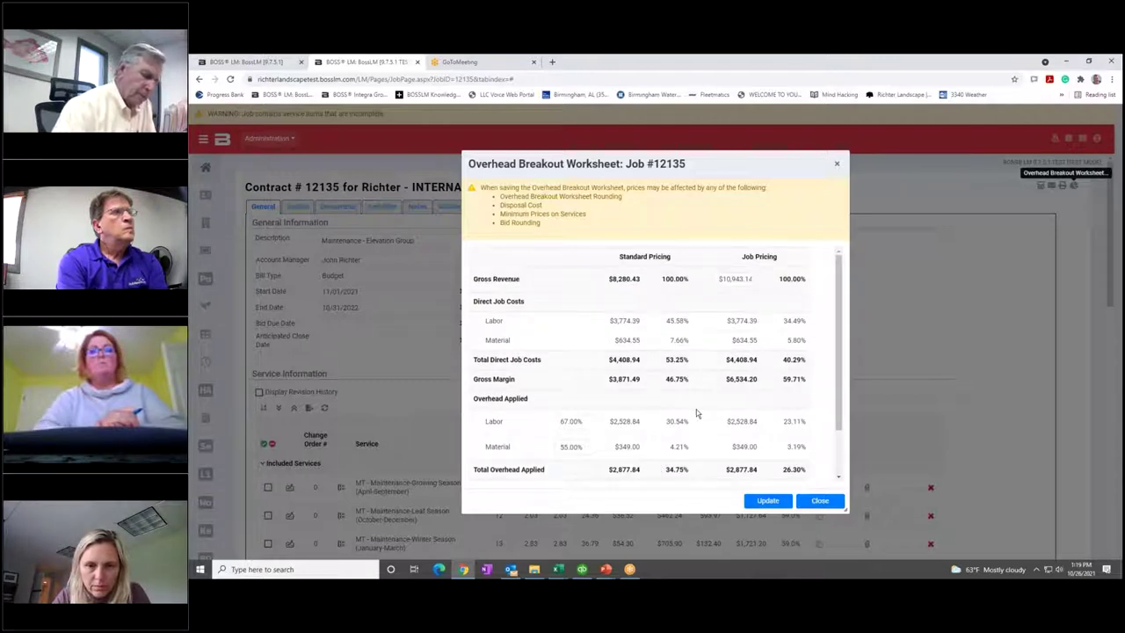
scroll(696, 413, "down", 3)
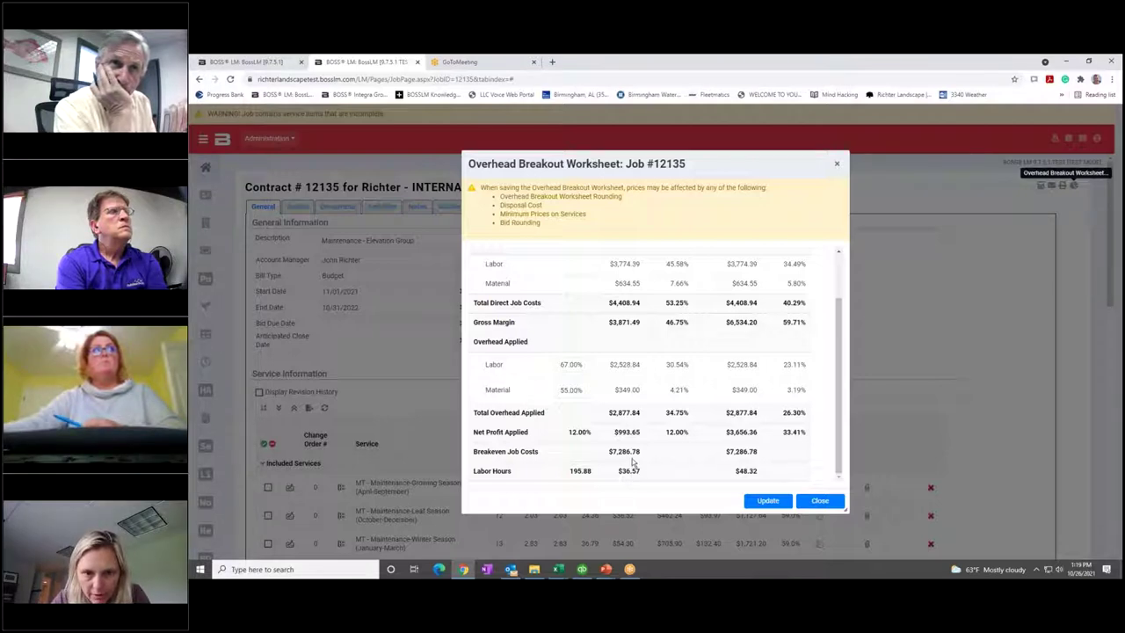
scroll(632, 462, "up", 2)
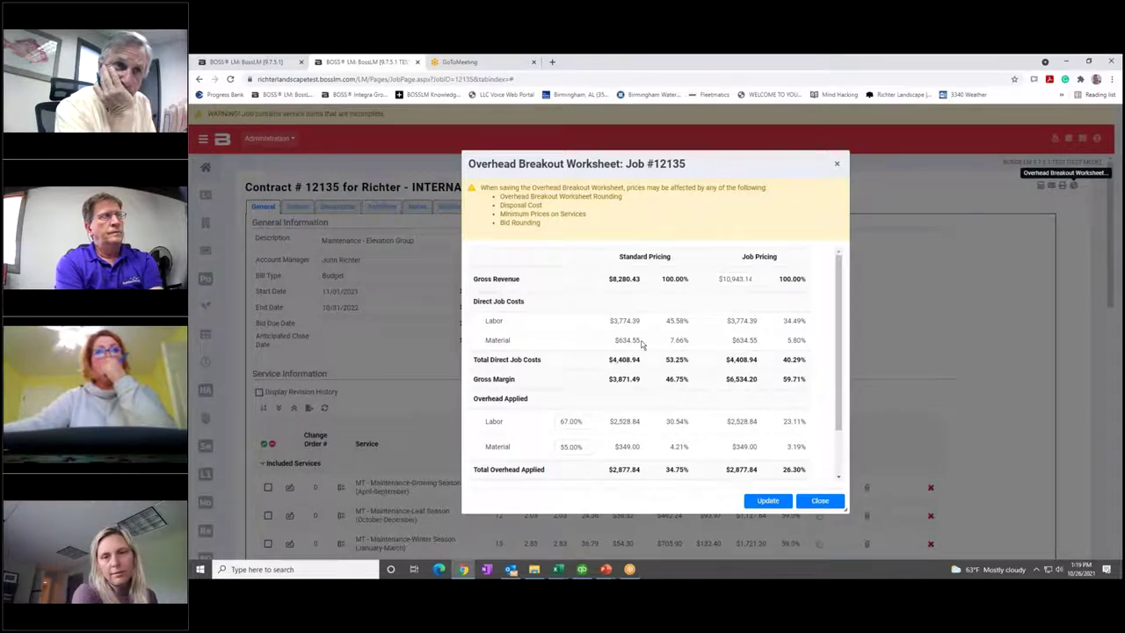
scroll(636, 378, "down", 3)
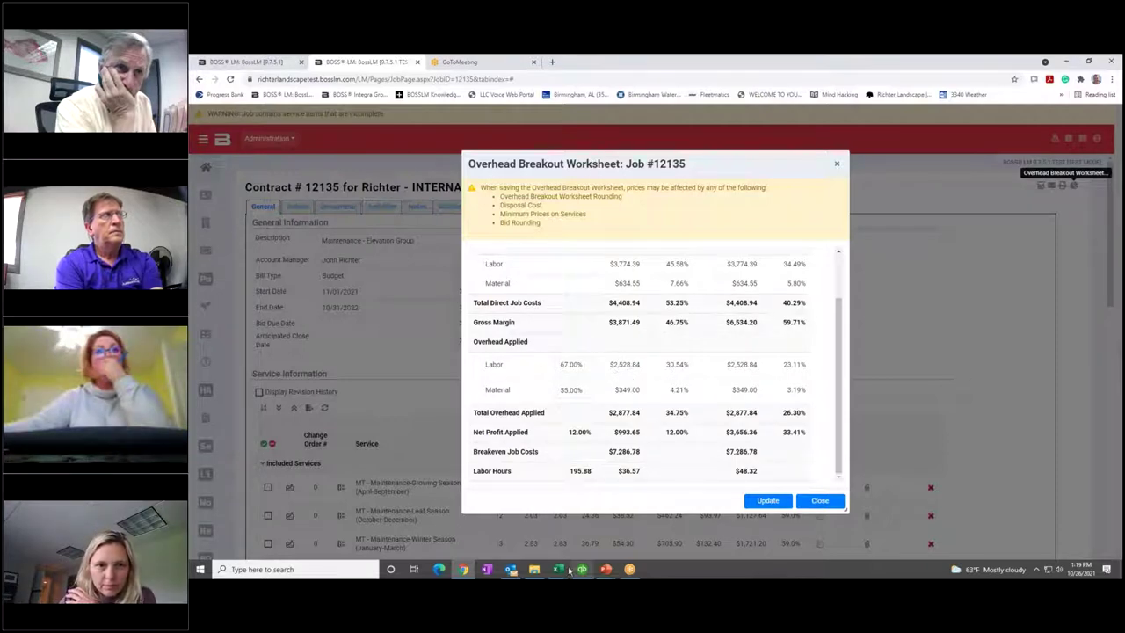
- Switch to the Overhead Breakout by Division workbook in Excel and inspect the % of Income formula for Landscape Revenue
mouse_move(561, 571)
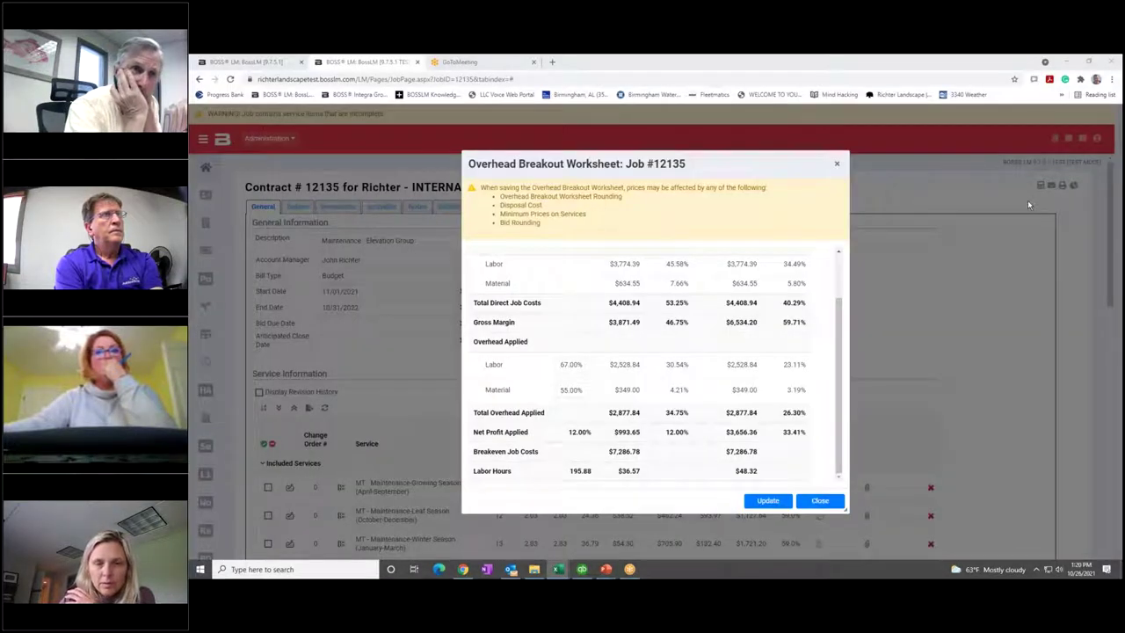
key("alt+Tab")
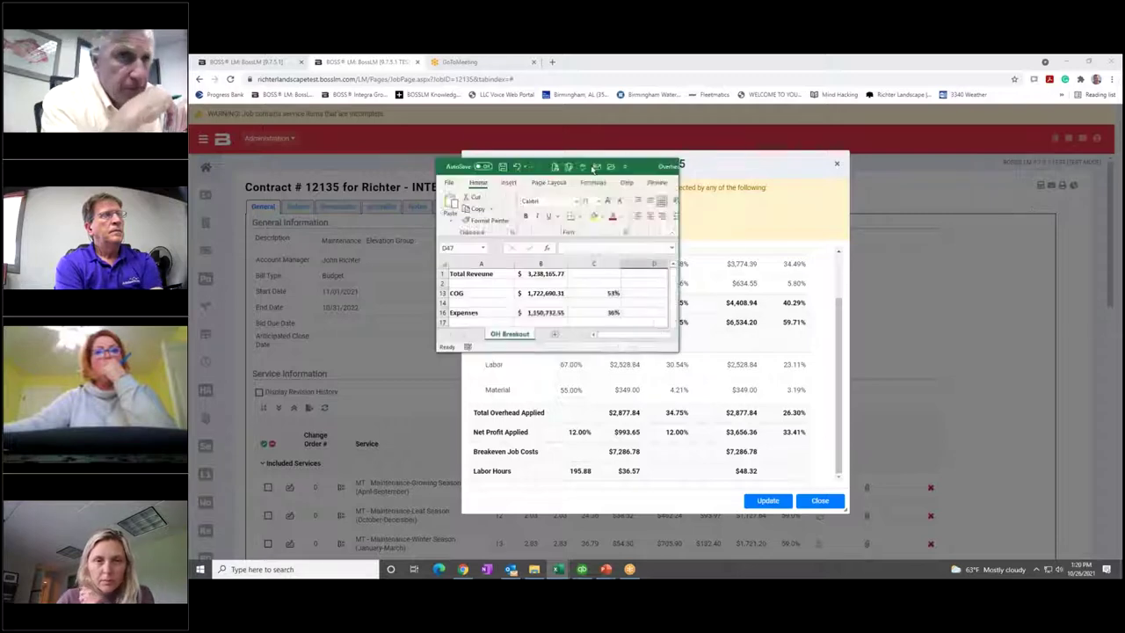
key("super+Up")
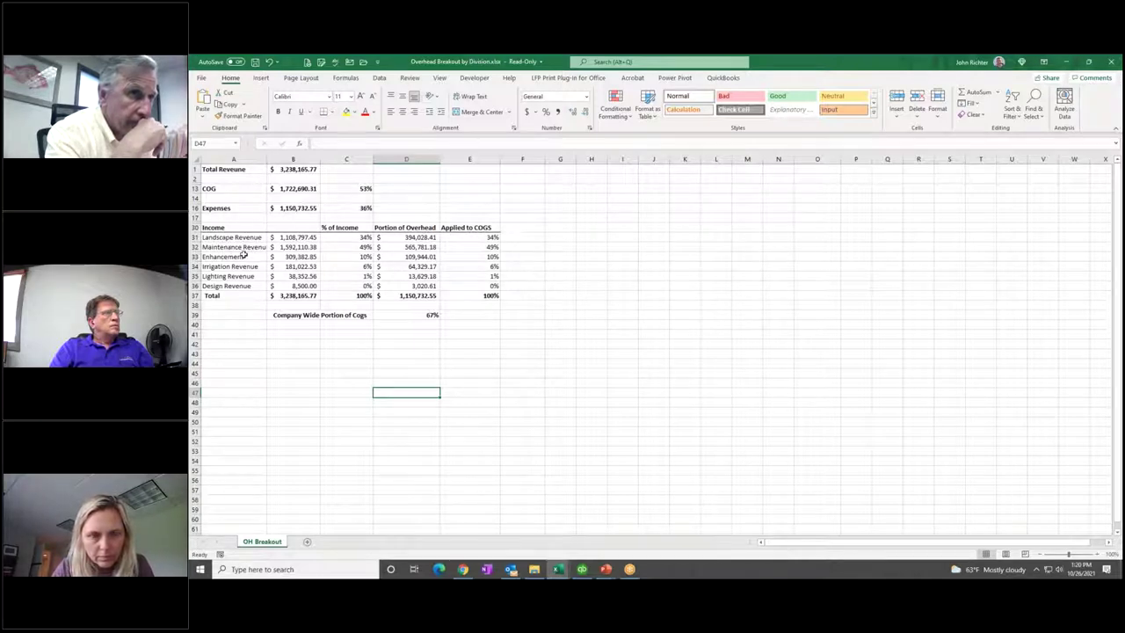
left_click(344, 237)
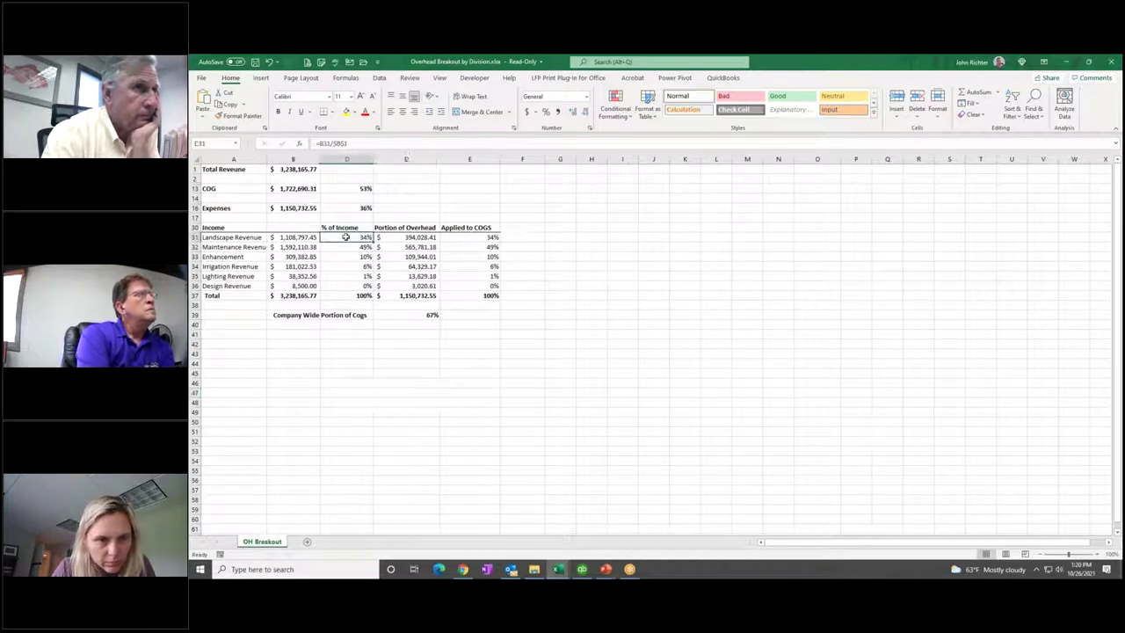
left_click(389, 143)
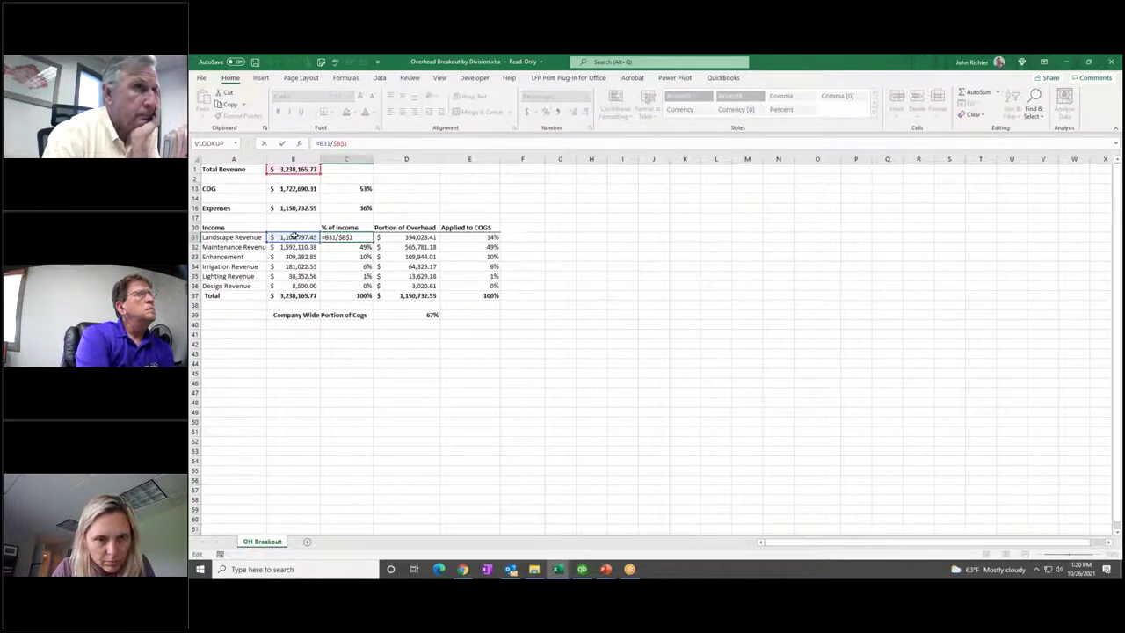
key("Return")
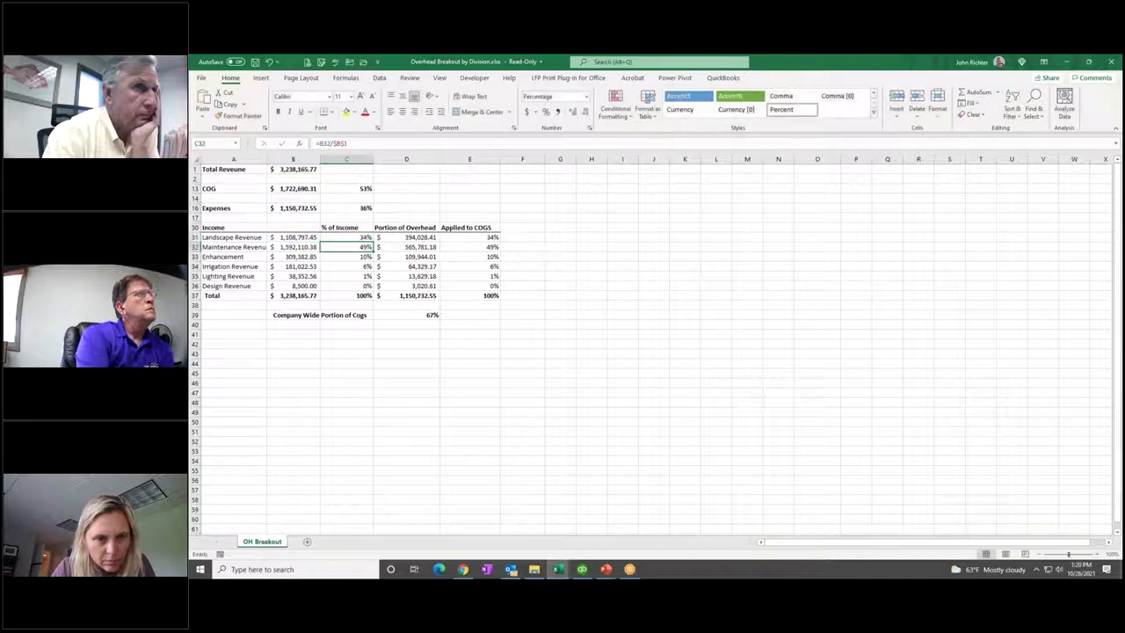
- Check the Landscape Revenue Portion of Overhead reference in D31 and unhide the rows between 17 and 31
left_click(410, 240)
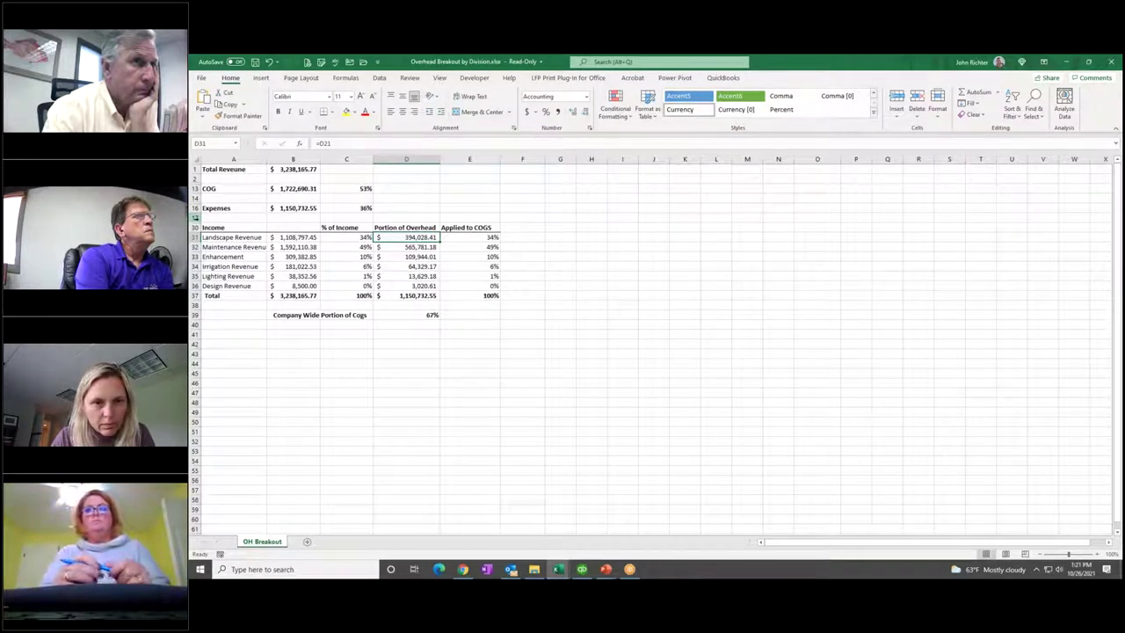
left_click_drag(195, 216, 194, 237)
right_click(195, 237)
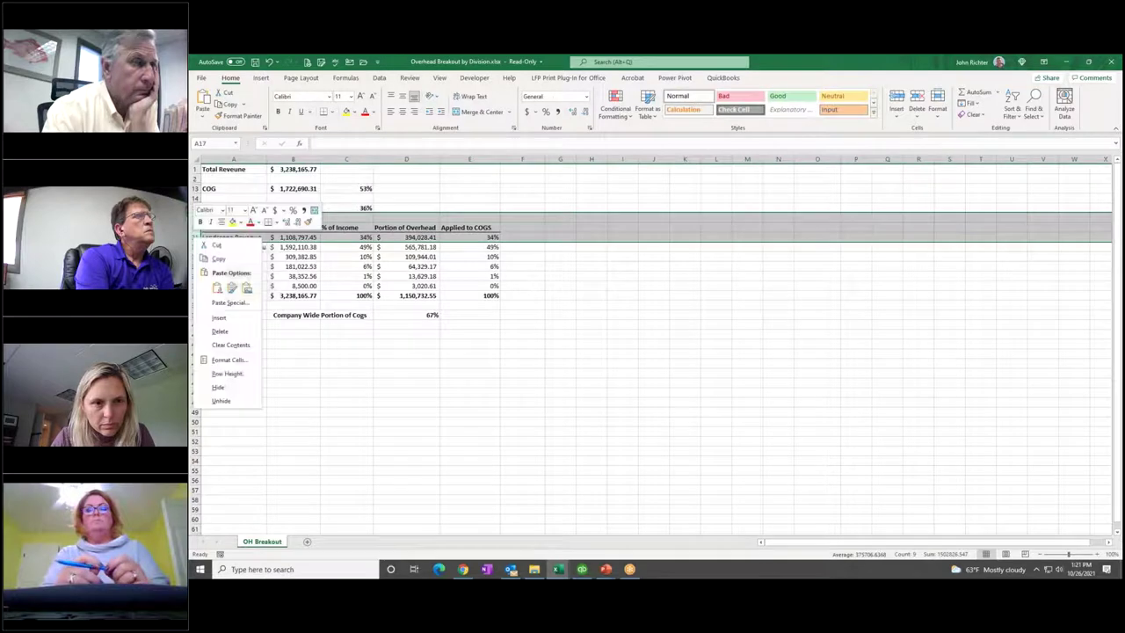
left_click(223, 401)
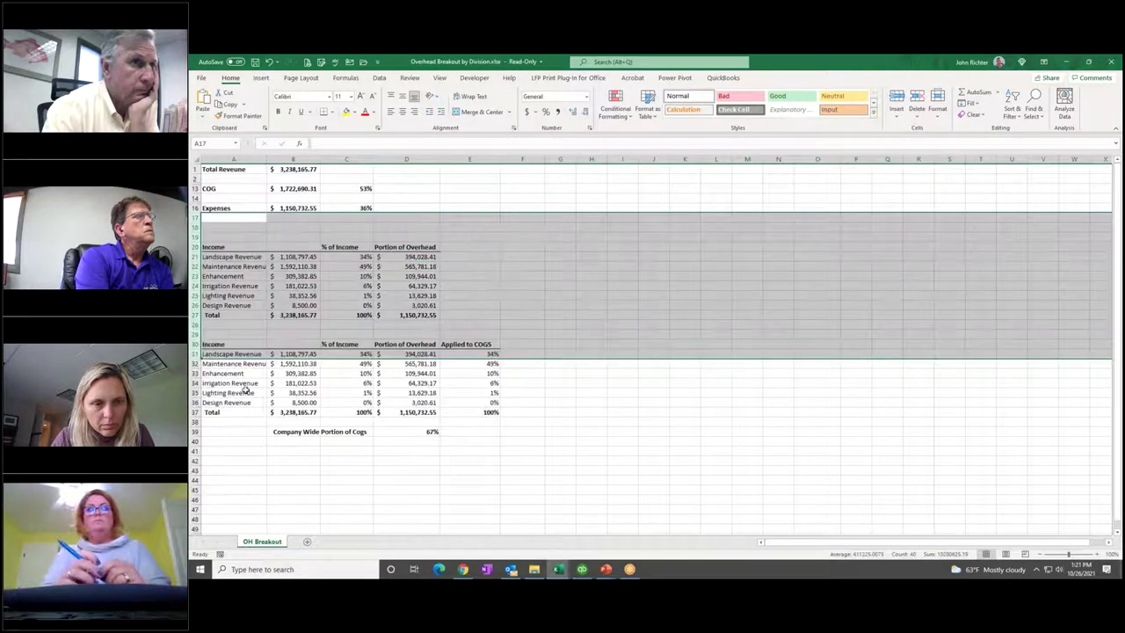
left_click(311, 314)
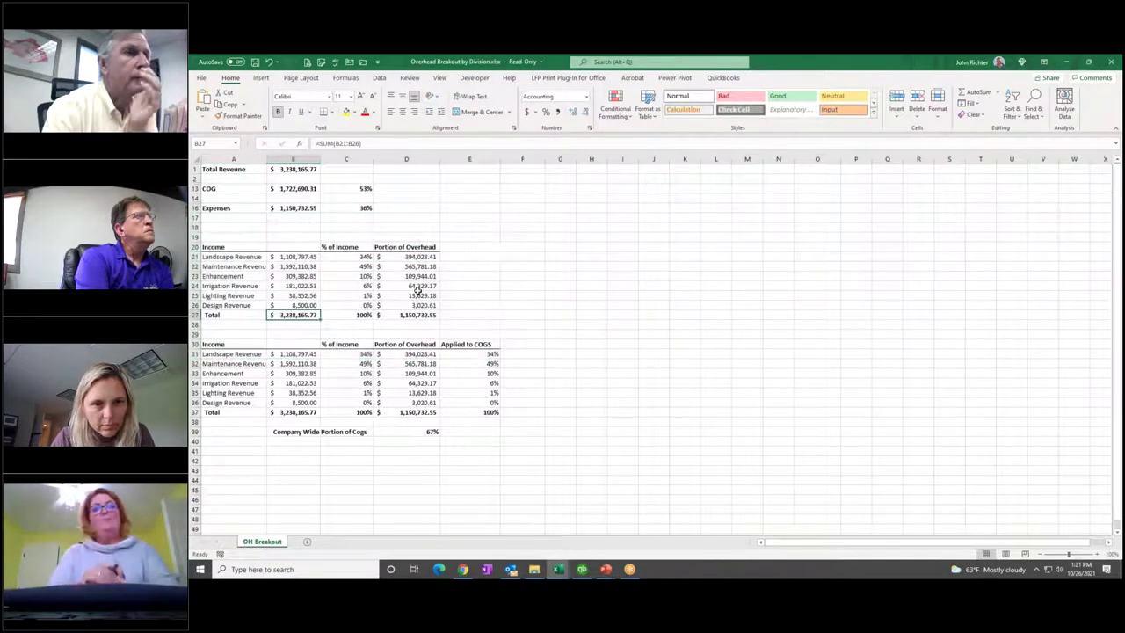
- Inspect the Portion of Overhead formula in D21 and unhide the rows between 2 and 16
left_click(411, 256)
left_click(360, 144)
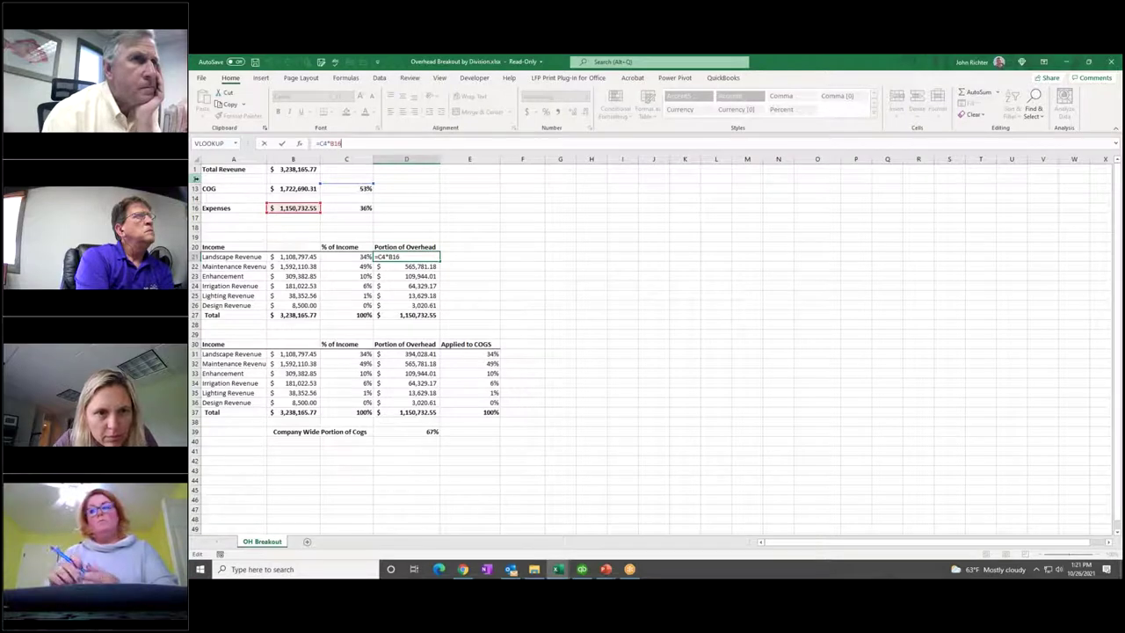
left_click_drag(195, 178, 192, 206)
right_click(193, 206)
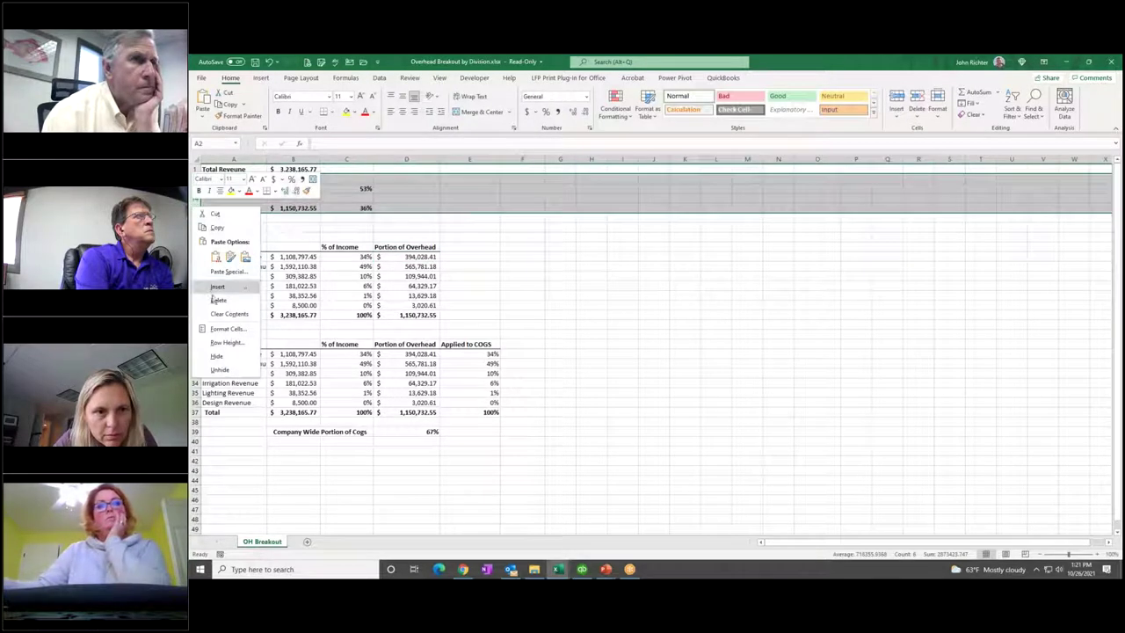
left_click(231, 371)
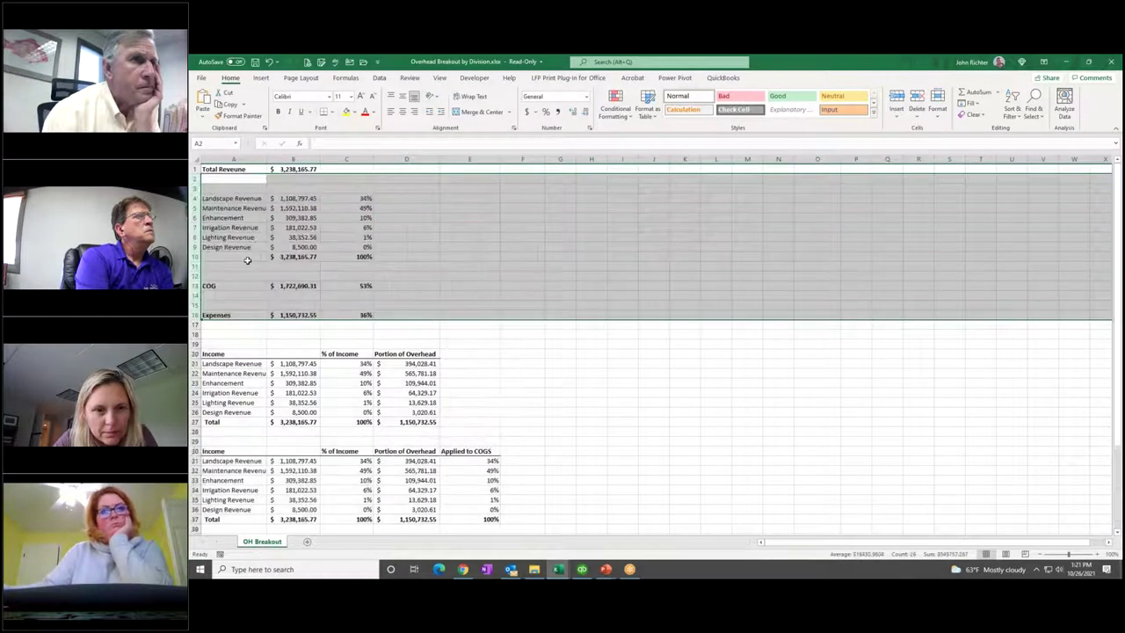
left_click(248, 259)
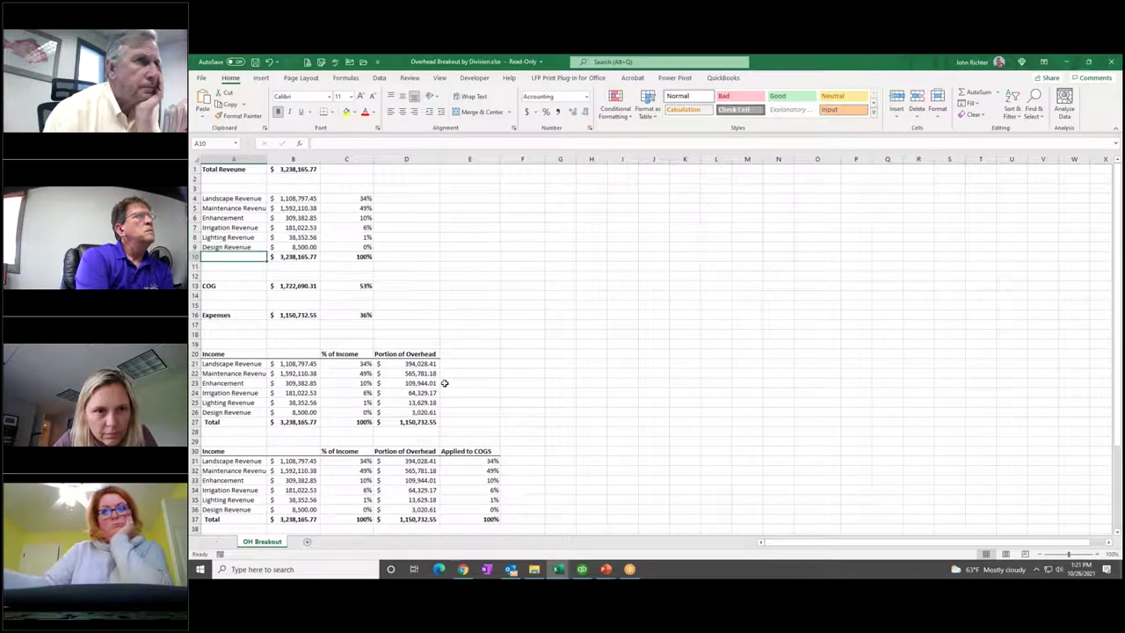
- Inspect the Applied to COGS formula in E31 and the Company Wide Portion of Cogs formula in D39
left_click(477, 462)
left_click(368, 146)
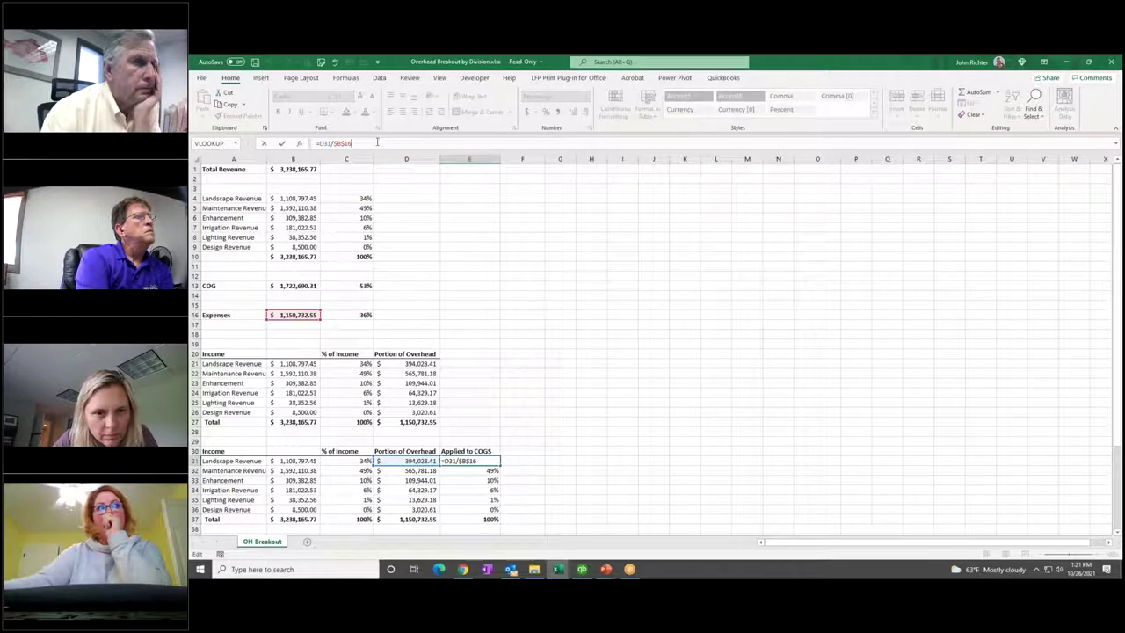
key("Return")
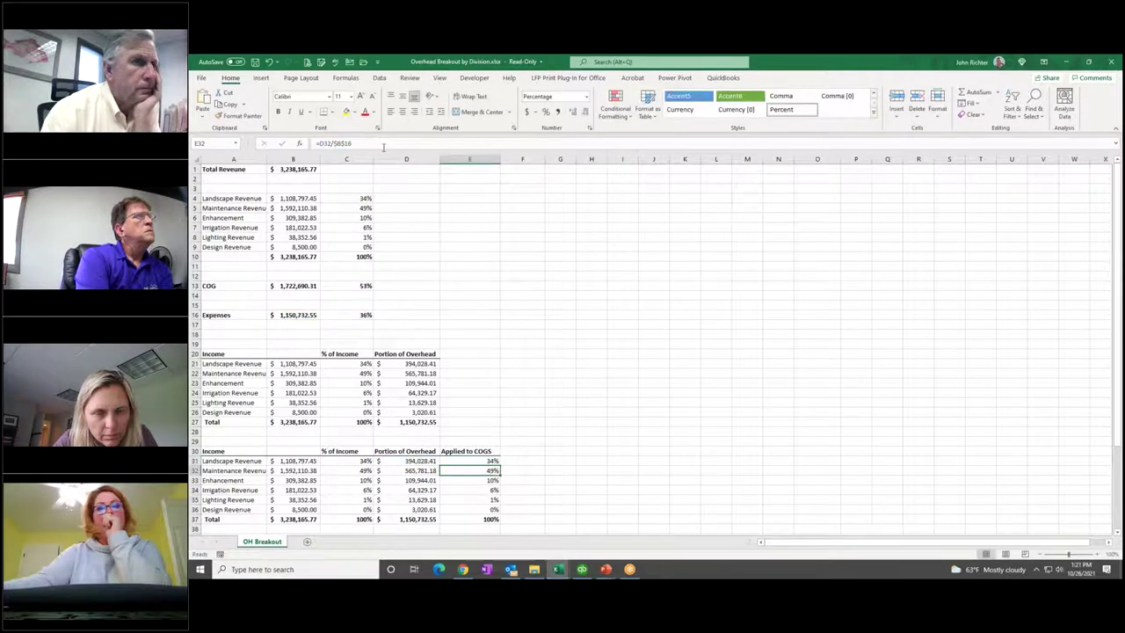
scroll(413, 281, "down", 2)
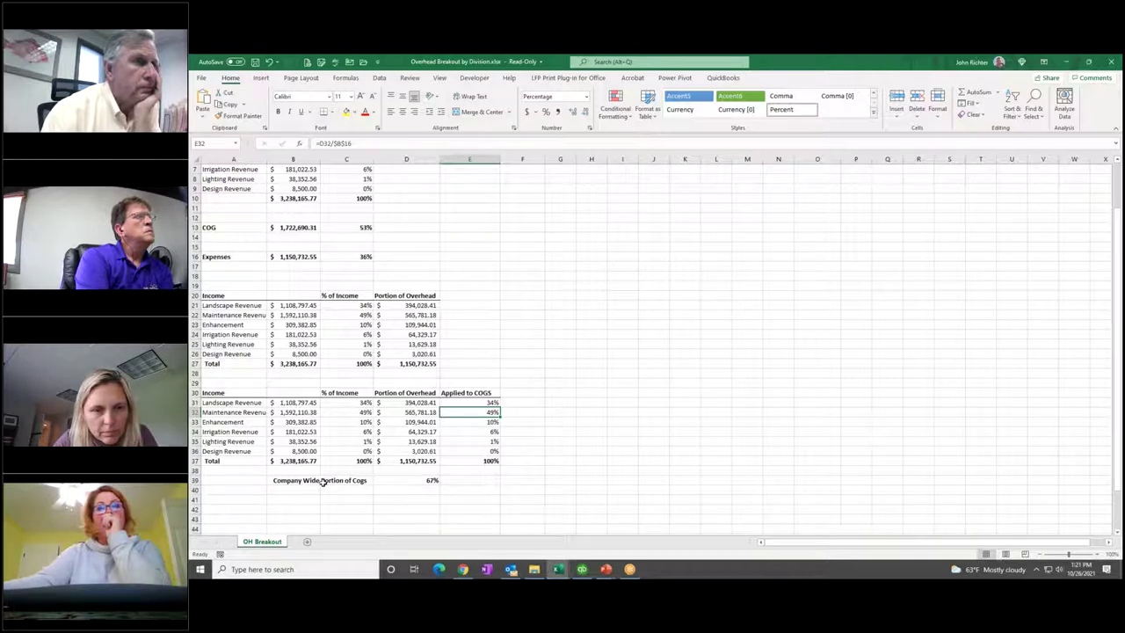
left_click(415, 480)
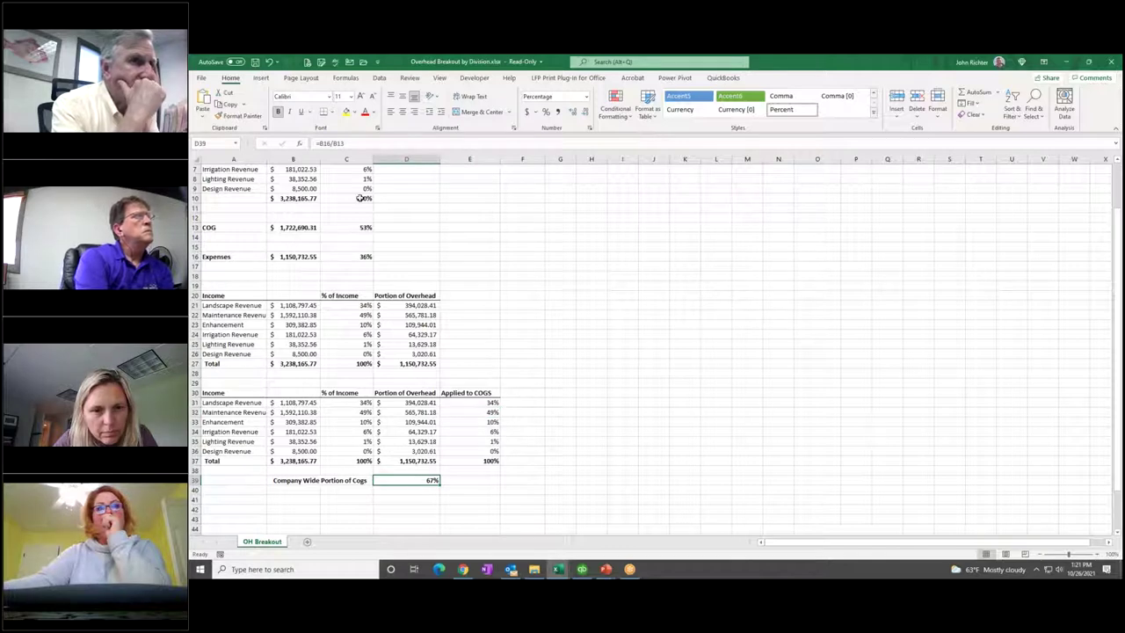
double_click(416, 481)
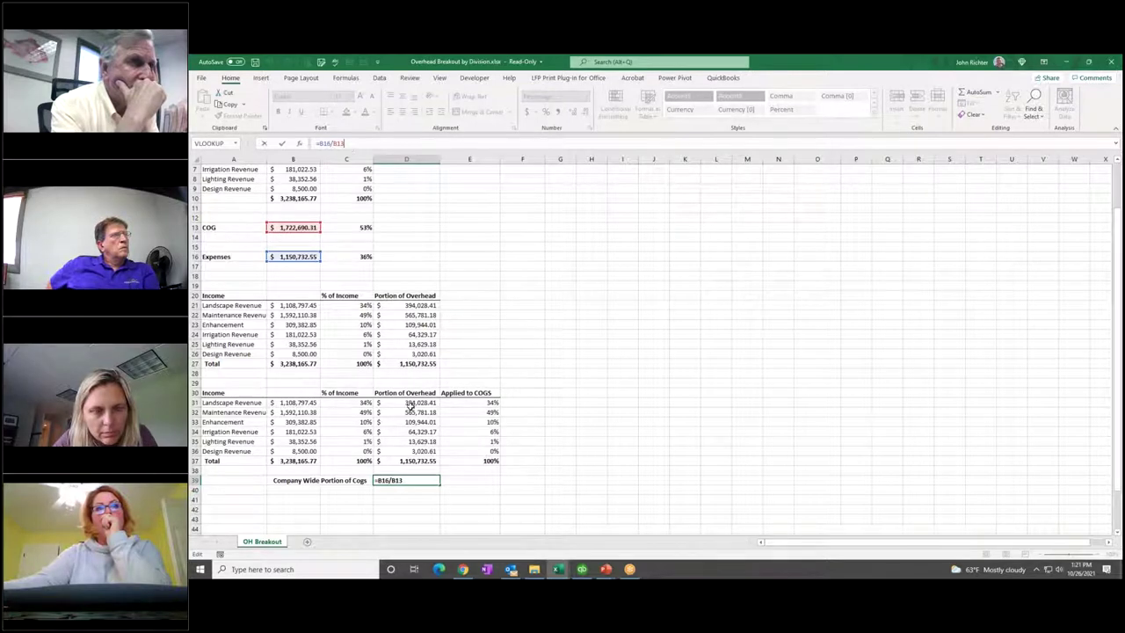
left_click(472, 497)
- Examine the revenue, COG, expenses and overhead allocation tables across the whole OH Breakout sheet
scroll(476, 446, "down", 2)
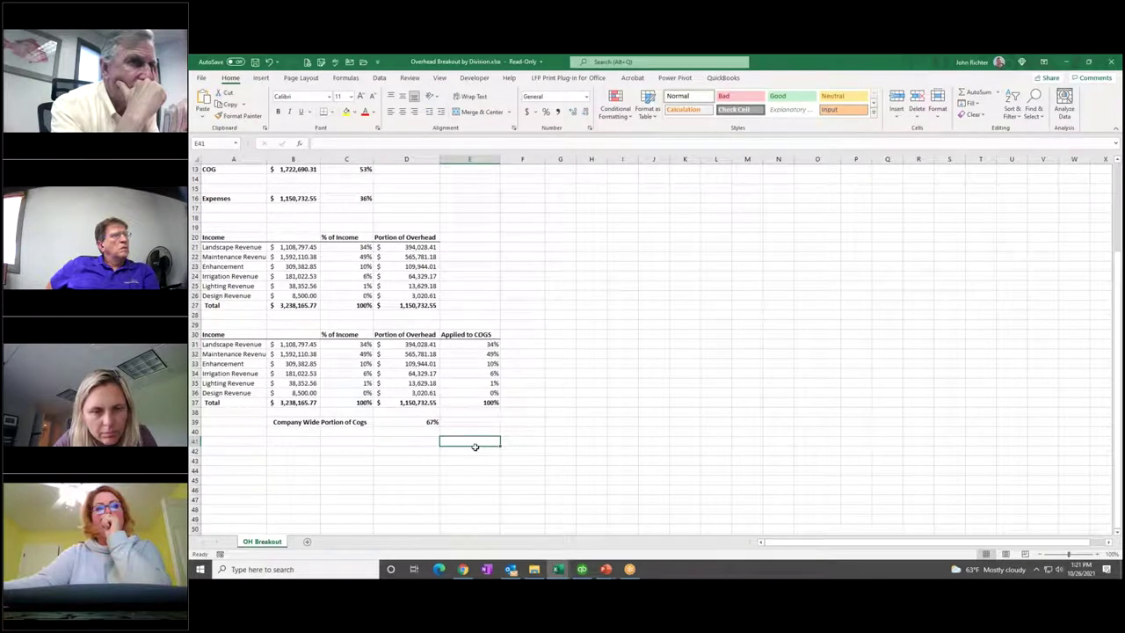
scroll(460, 472, "up", 1)
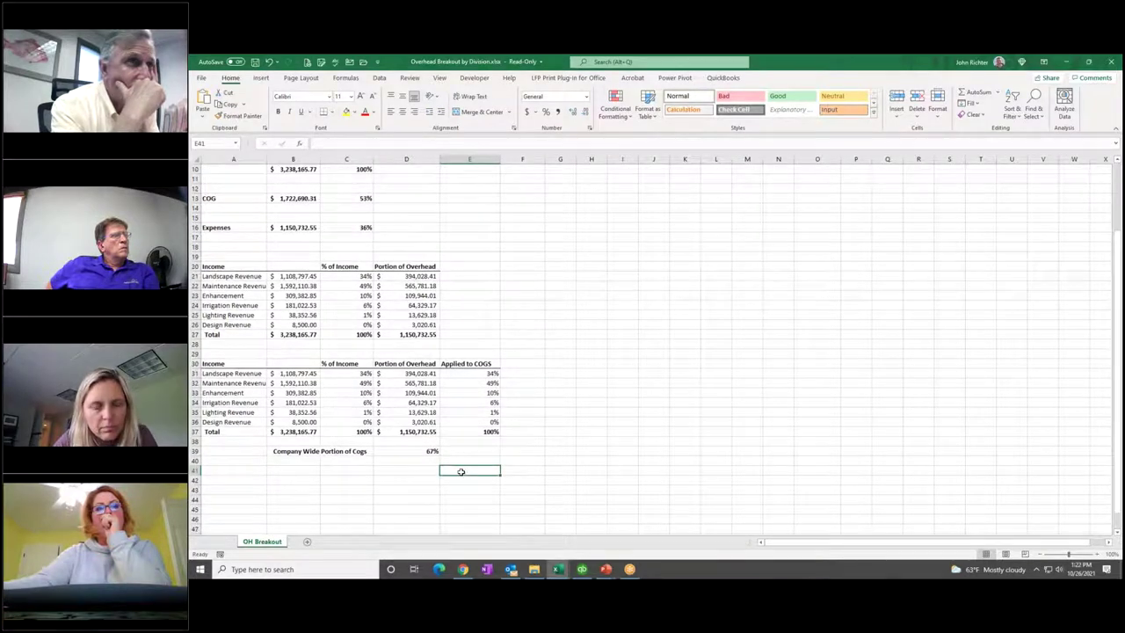
scroll(460, 472, "up", 1)
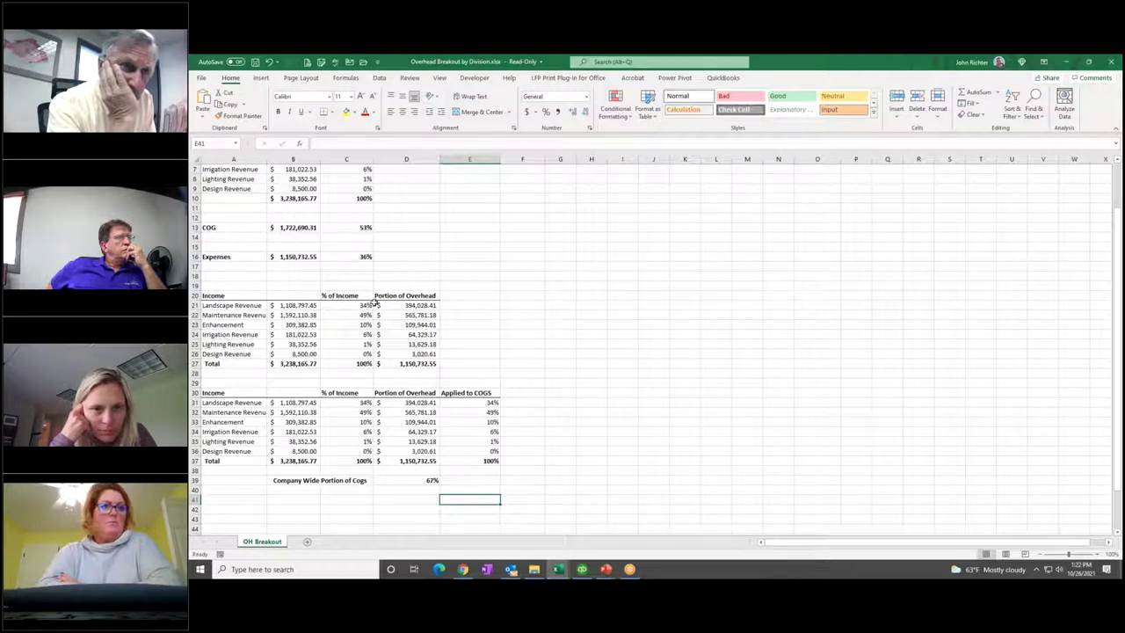
scroll(396, 329, "up", 2)
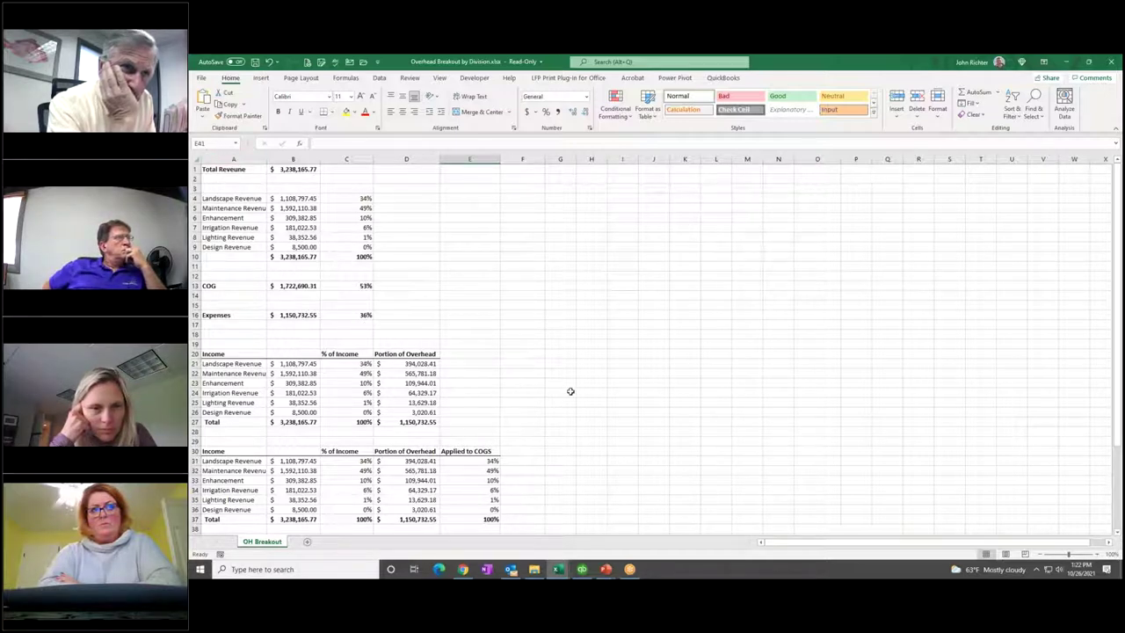
scroll(570, 391, "down", 1)
scroll(571, 391, "down", 1)
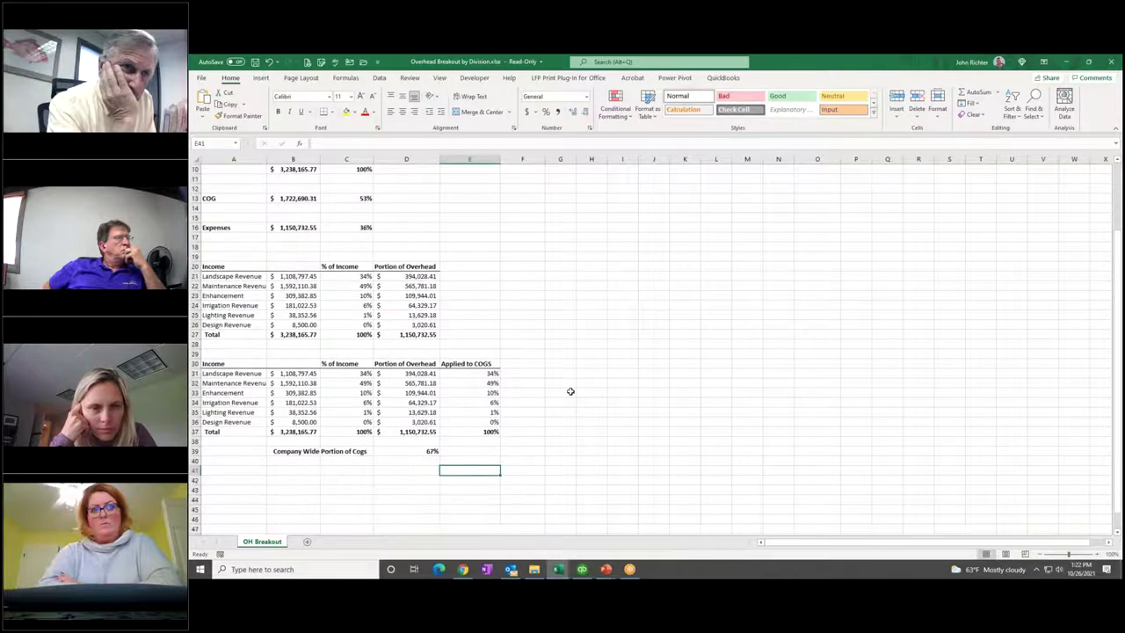
scroll(570, 392, "up", 3)
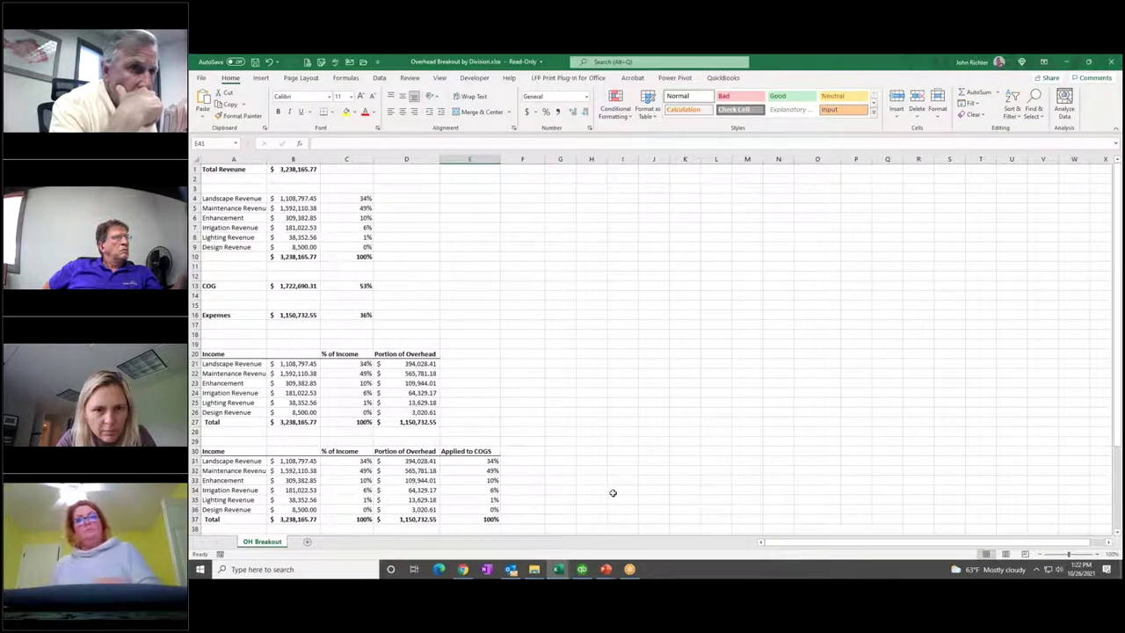
scroll(591, 468, "down", 2)
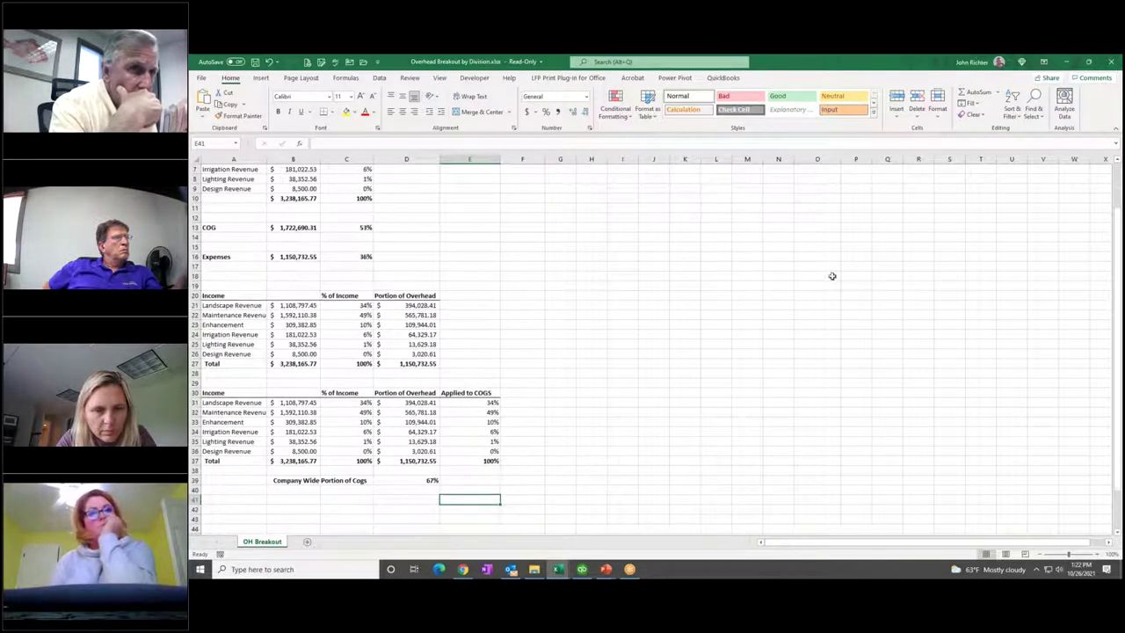
- Back in BOSS LM, close the Overhead Breakout Worksheet and open the Services page
left_click(1066, 62)
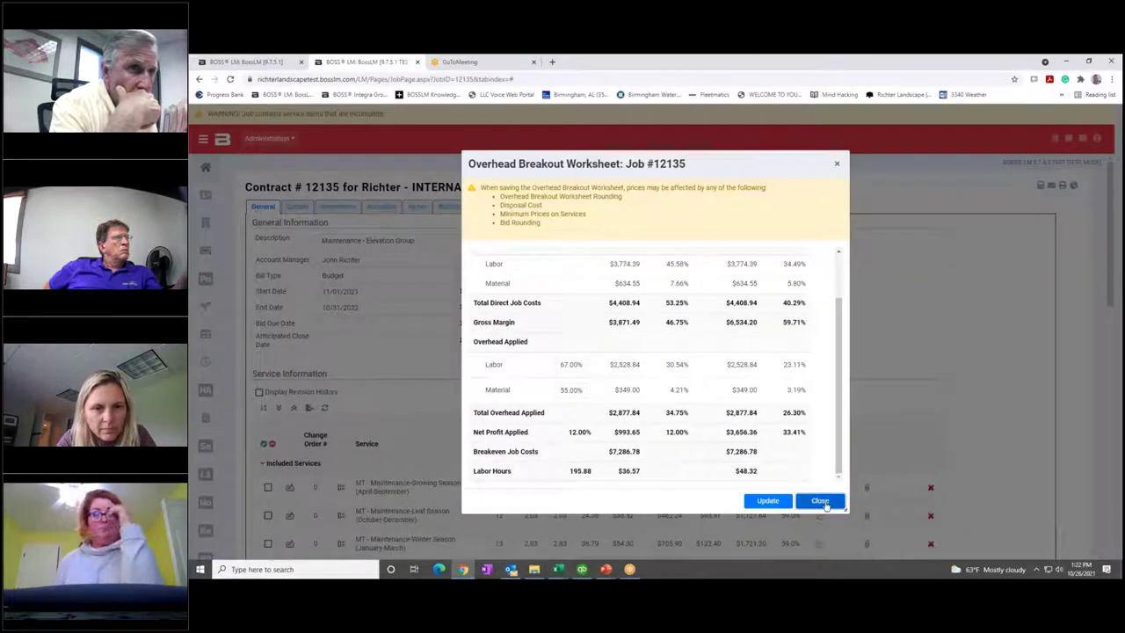
left_click(820, 501)
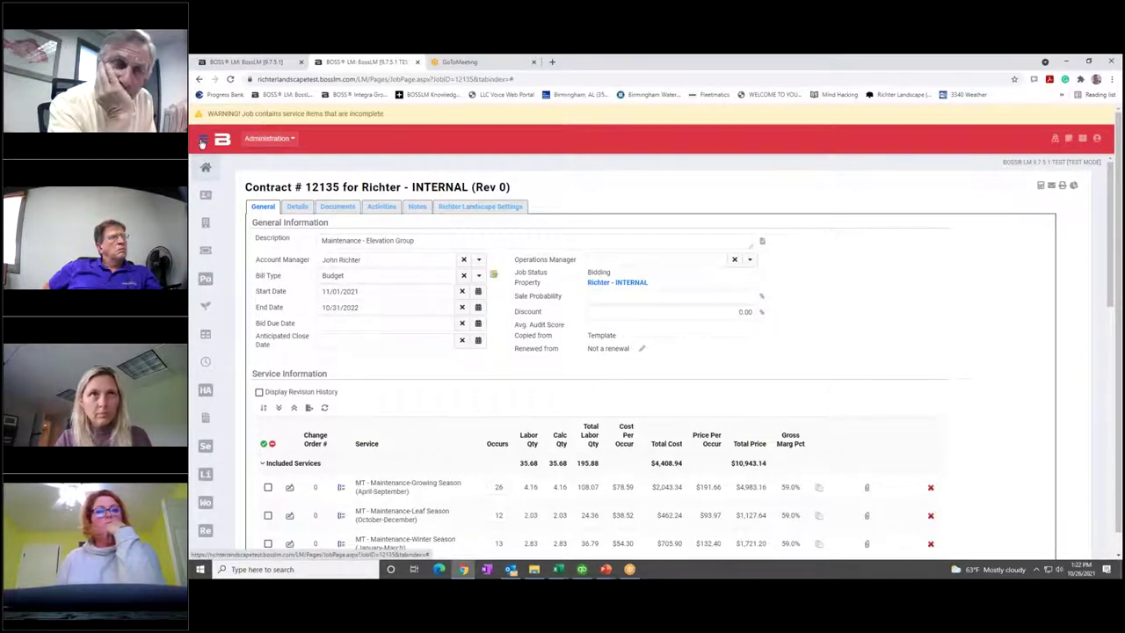
left_click(202, 140)
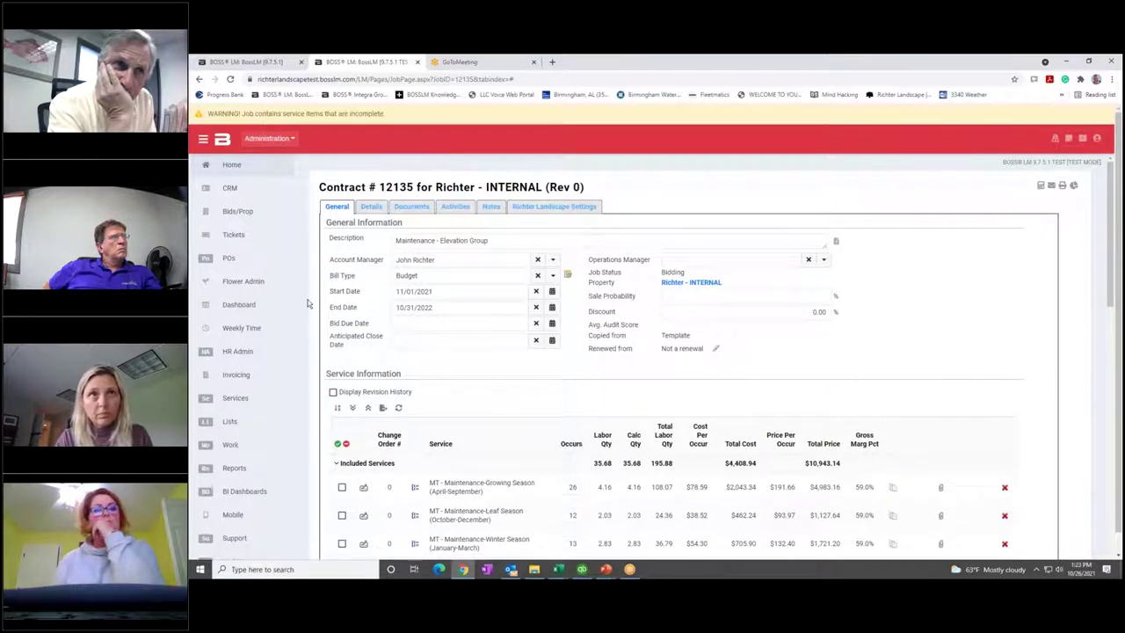
left_click(235, 400)
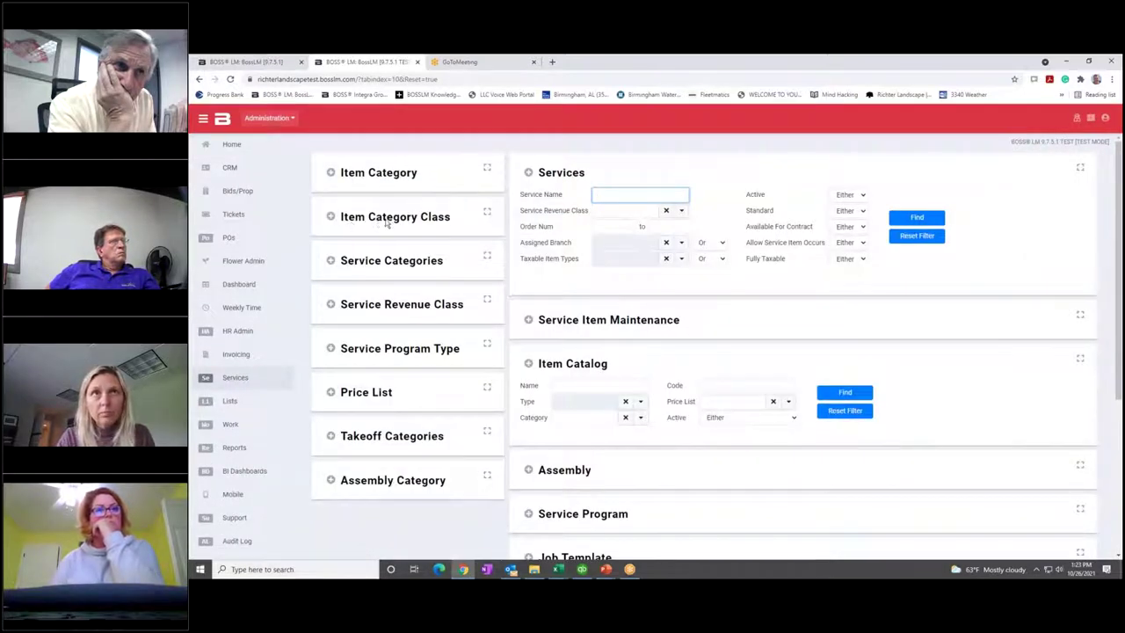
- Show the Item Category Class list in full view to check the overhead applied to each category class
left_click(394, 219)
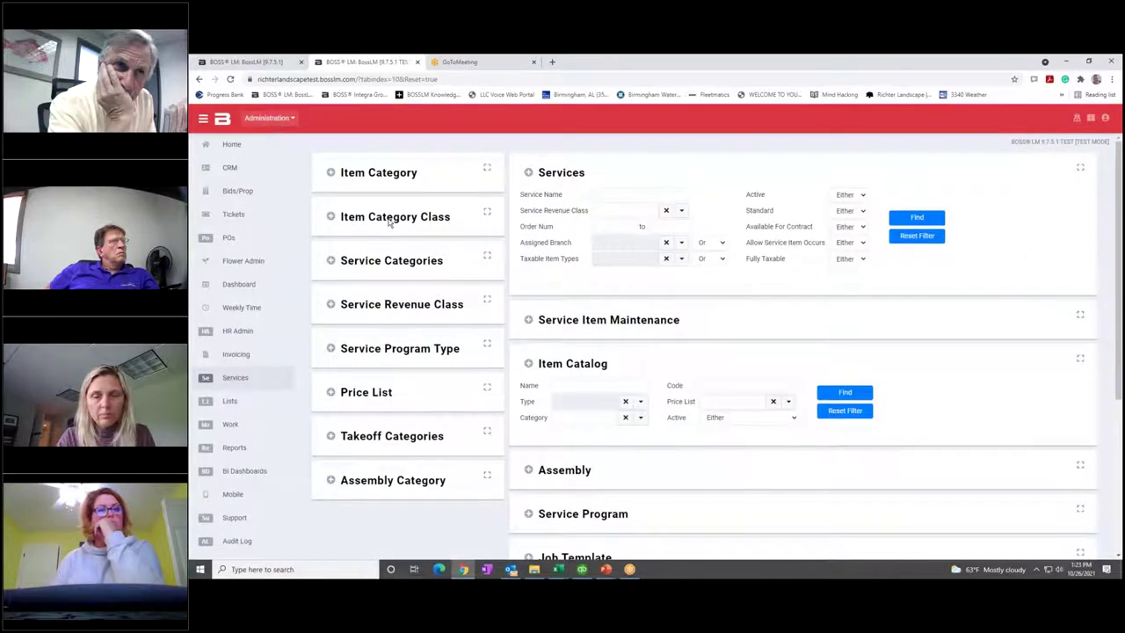
left_click(488, 214)
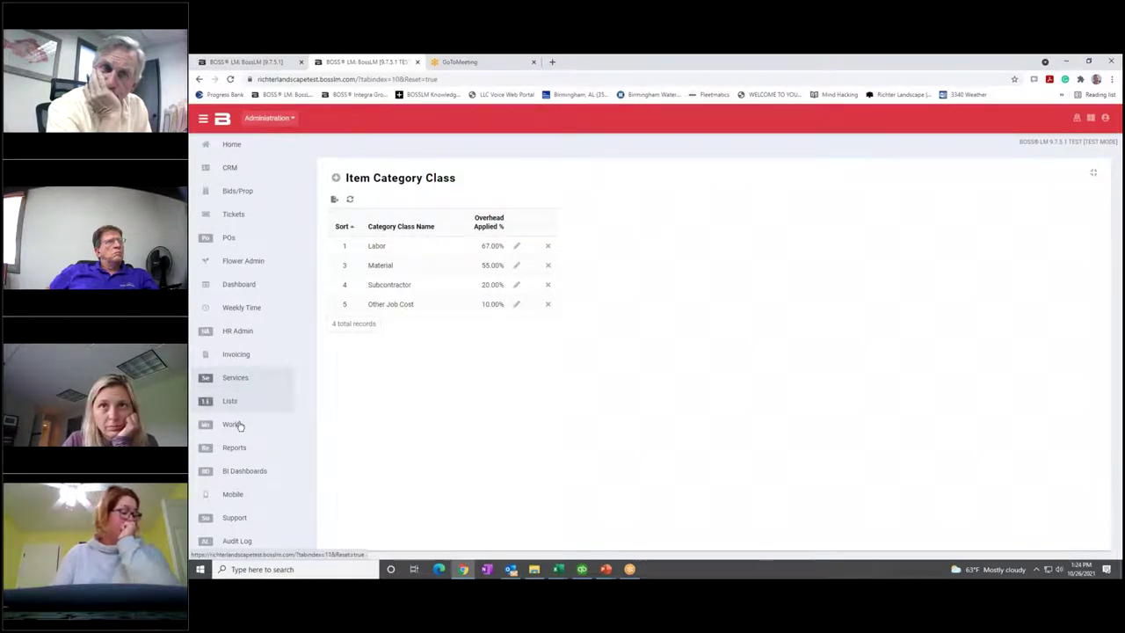
- List the branches on the Support page and open the Birmingham branch's Overhead Breakout Worksheet net profit settings
left_click(235, 520)
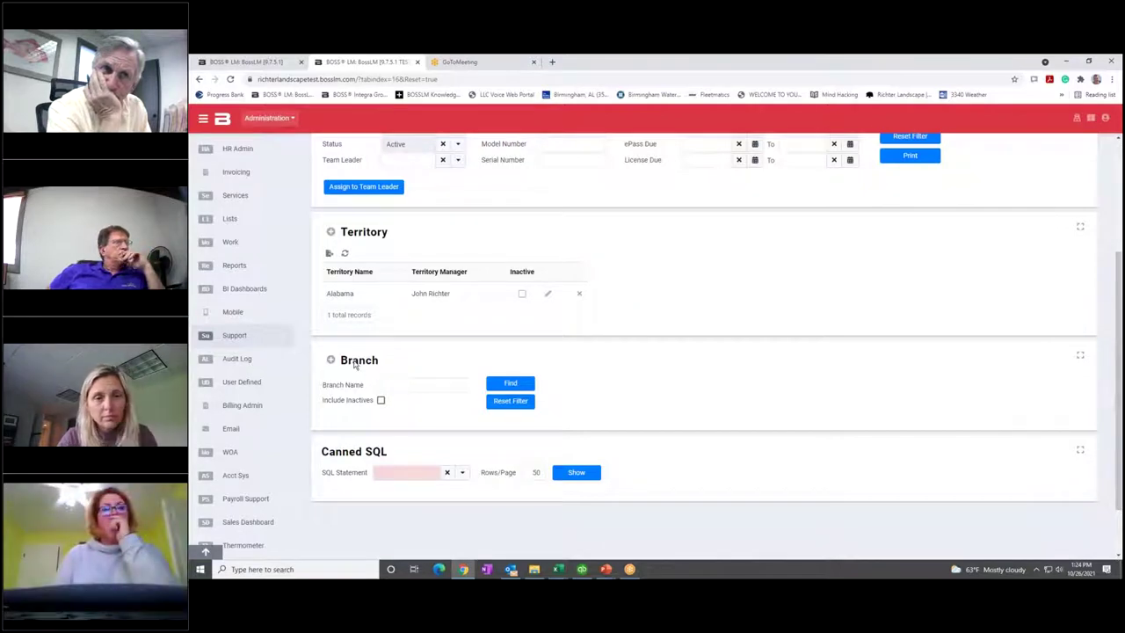
left_click(522, 384)
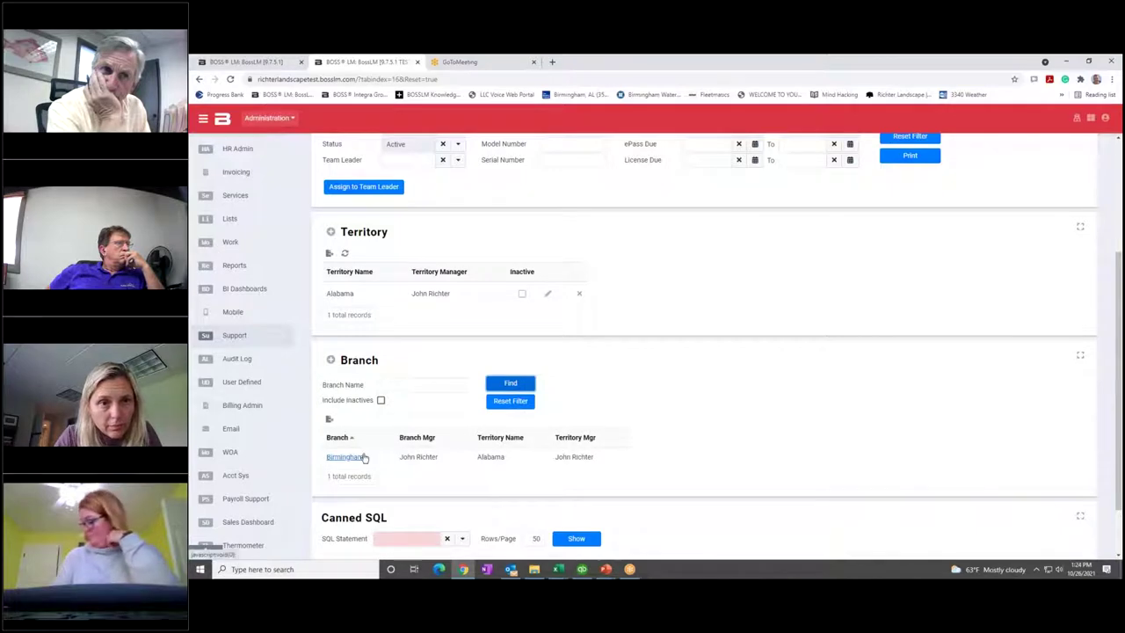
left_click(345, 459)
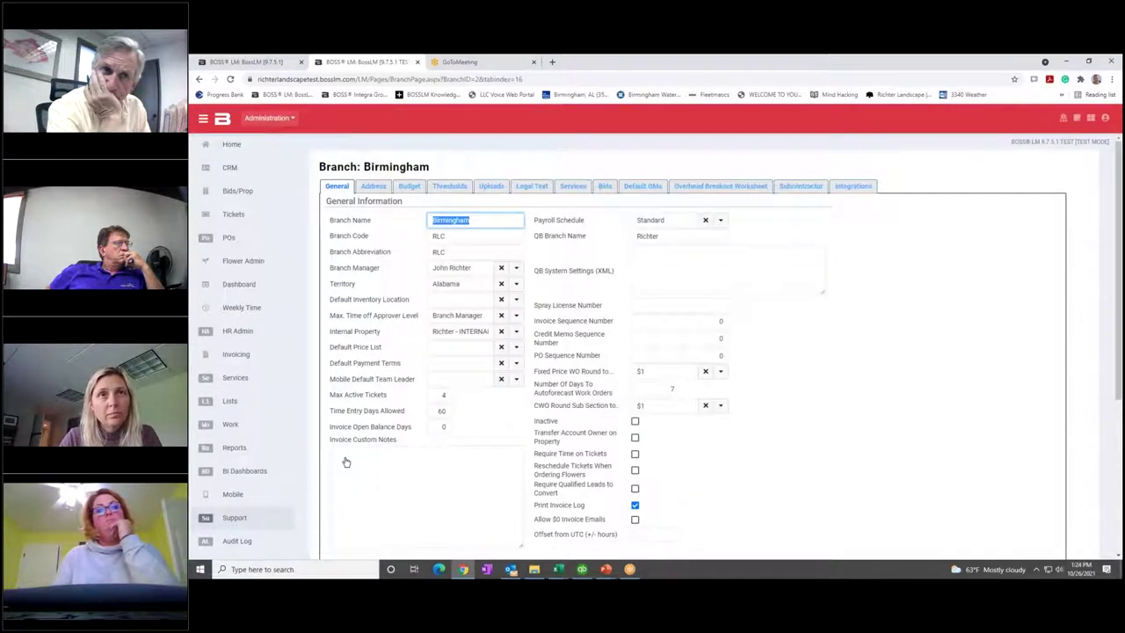
left_click(701, 188)
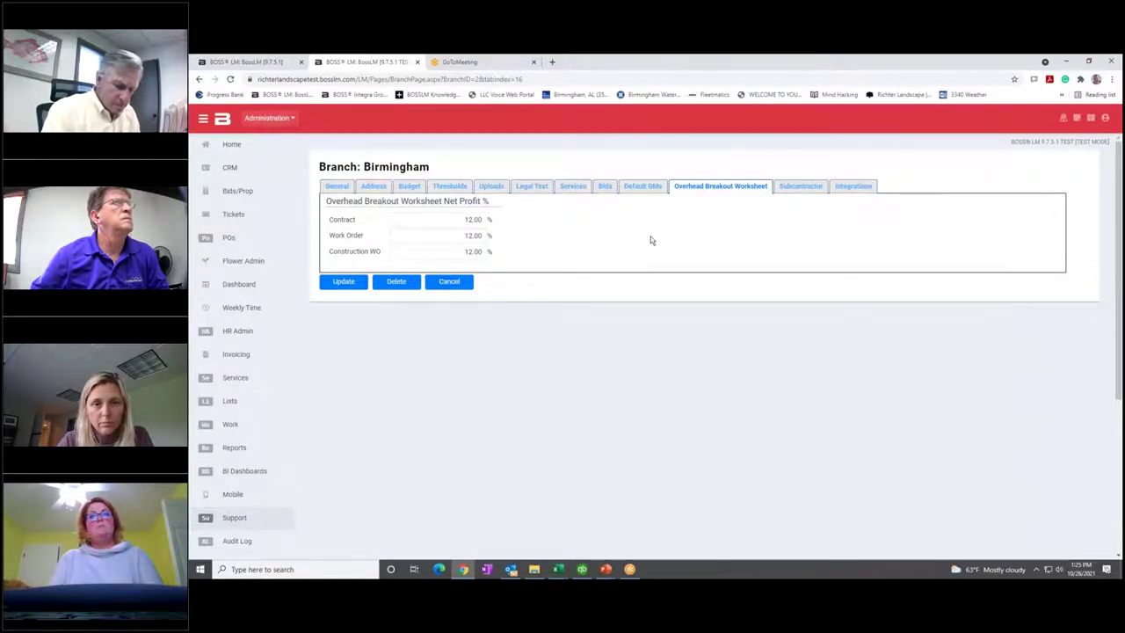
- Open the system settings from System Admin and show the Bids settings
scroll(271, 364, "down", 3)
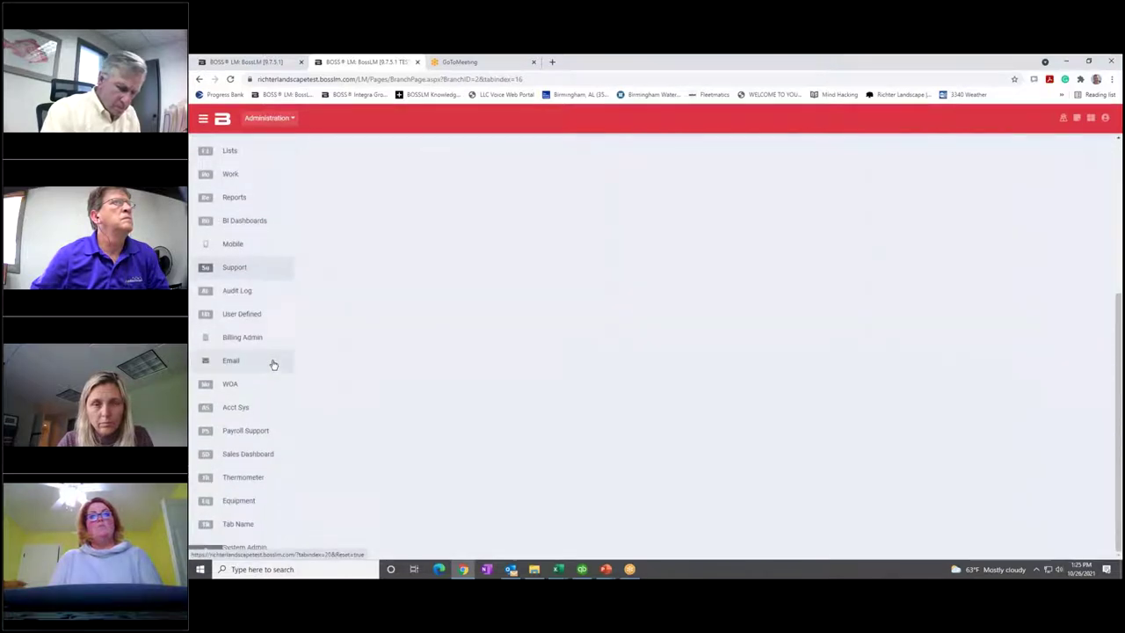
left_click(258, 547)
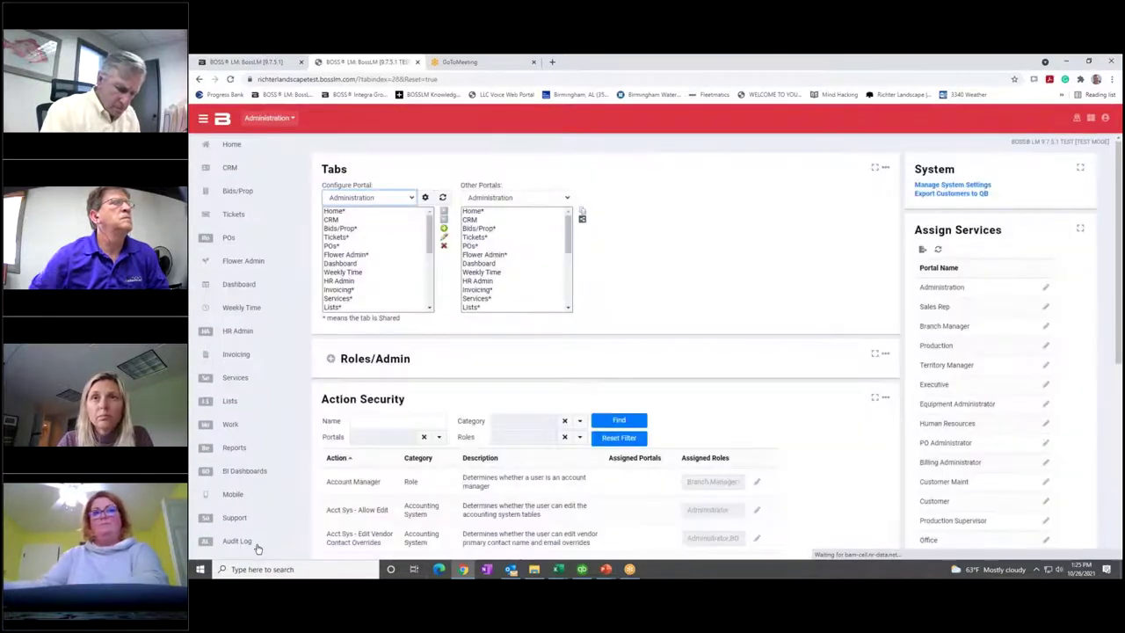
left_click(952, 184)
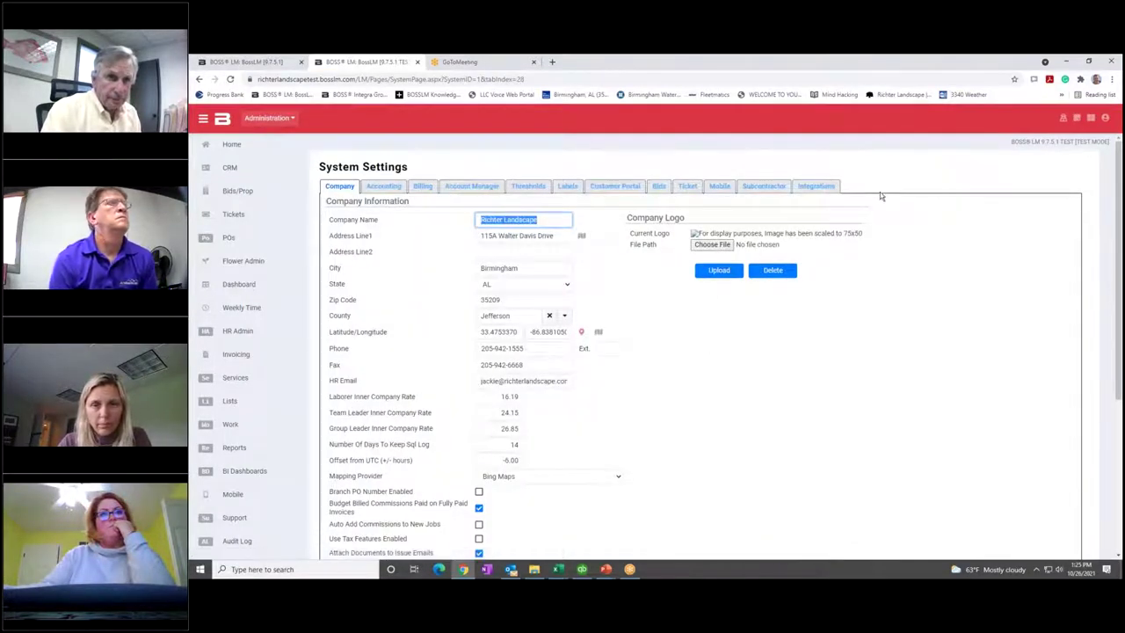
left_click(659, 186)
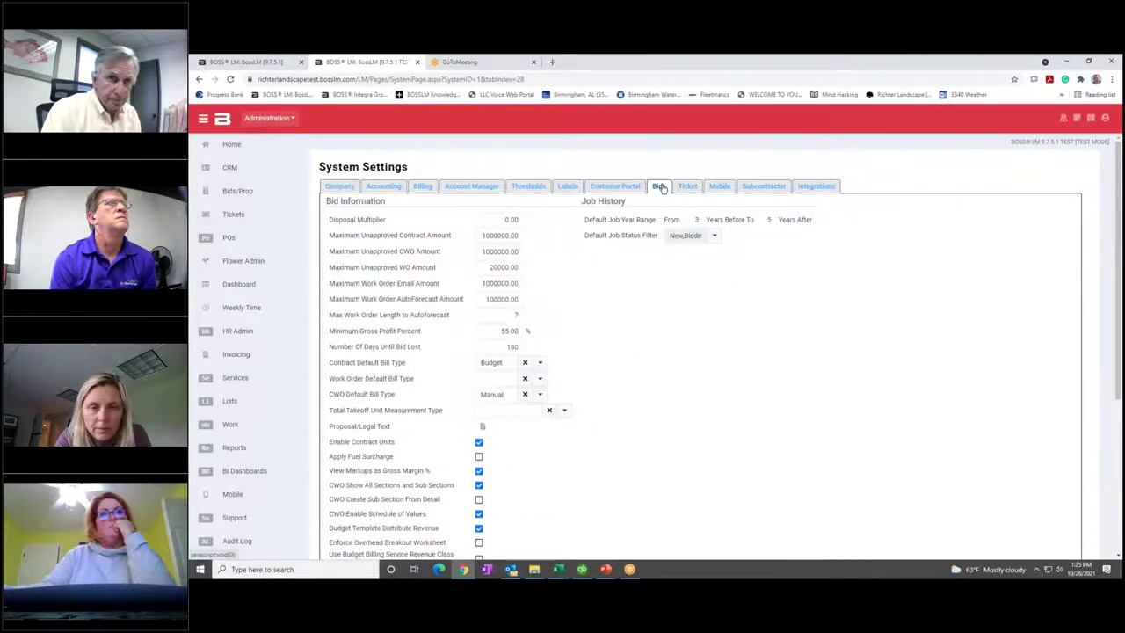
- Turn the Enforce Overhead Breakout Worksheet option on and back off to demonstrate it
scroll(595, 363, "down", 1)
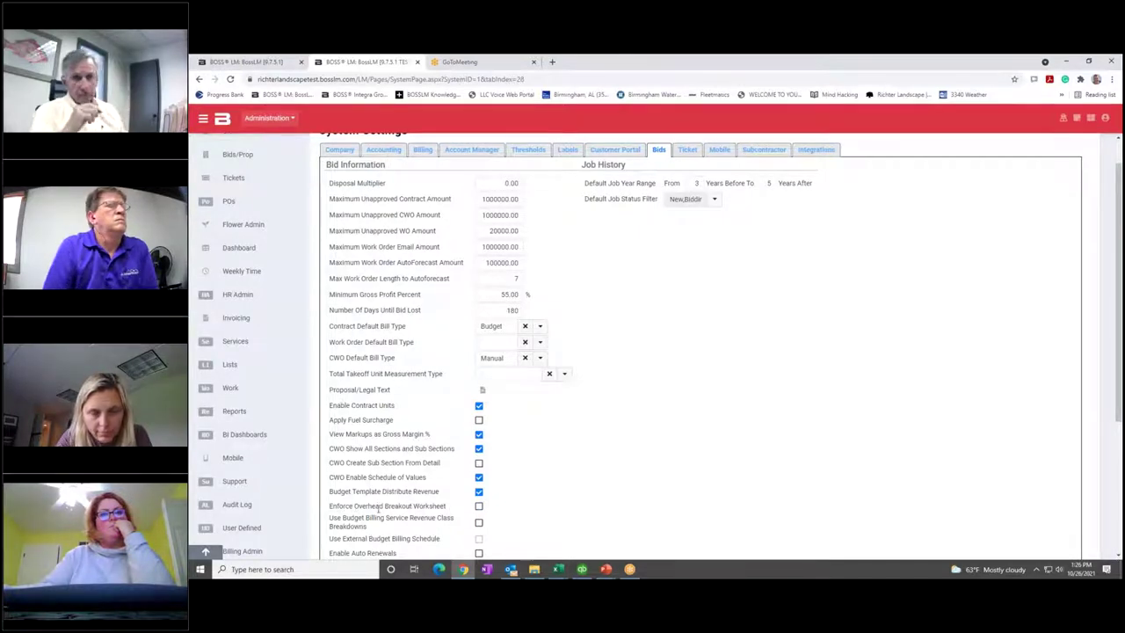
left_click(479, 507)
left_click(479, 507)
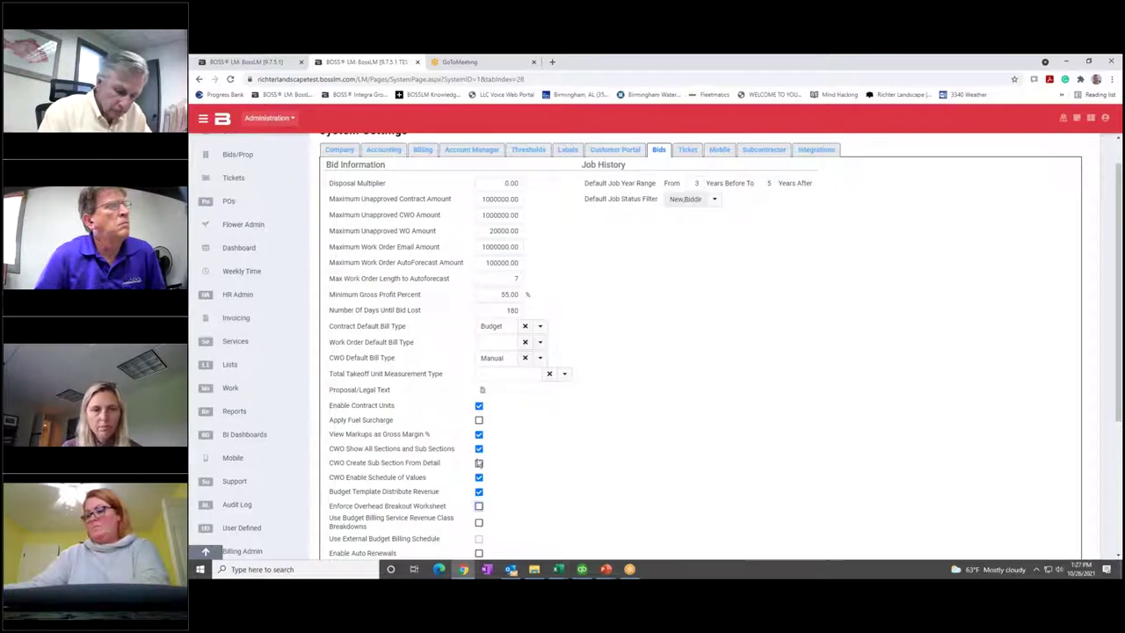
- Go to the Bids/Prop page and search the Property Manager for "richter internal"
scroll(530, 428, "up", 1)
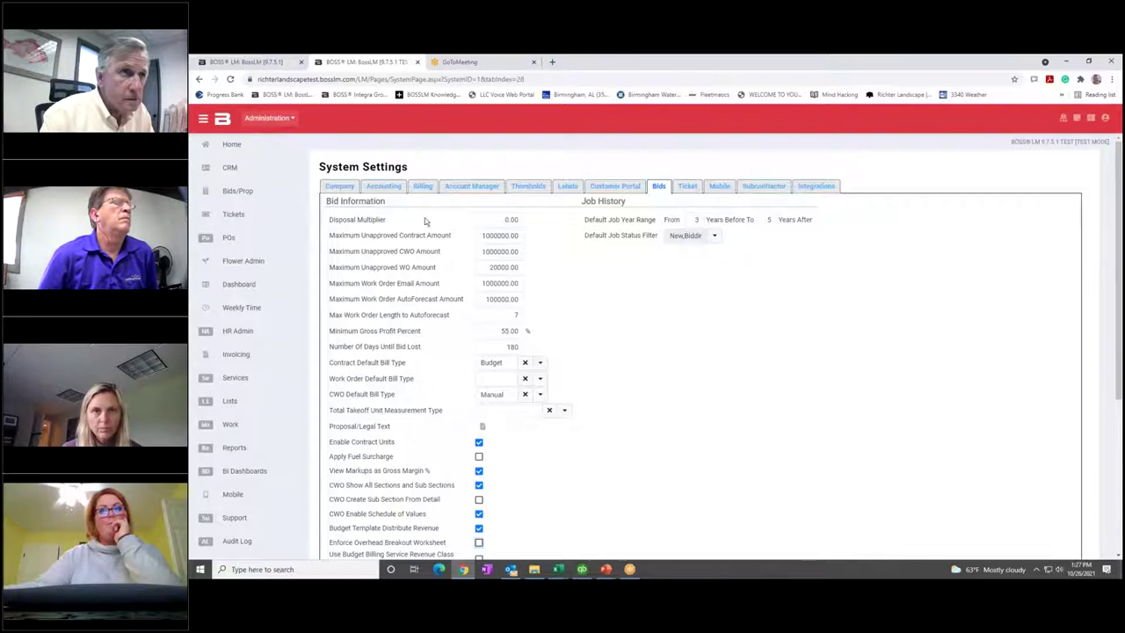
left_click(235, 191)
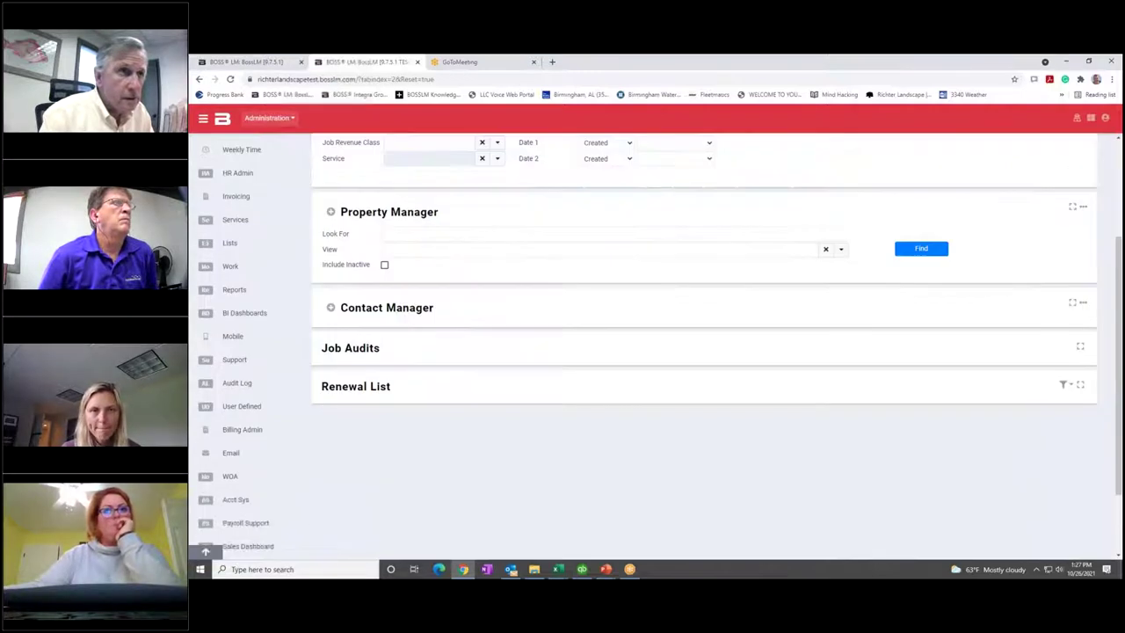
scroll(562, 379, "up", 1)
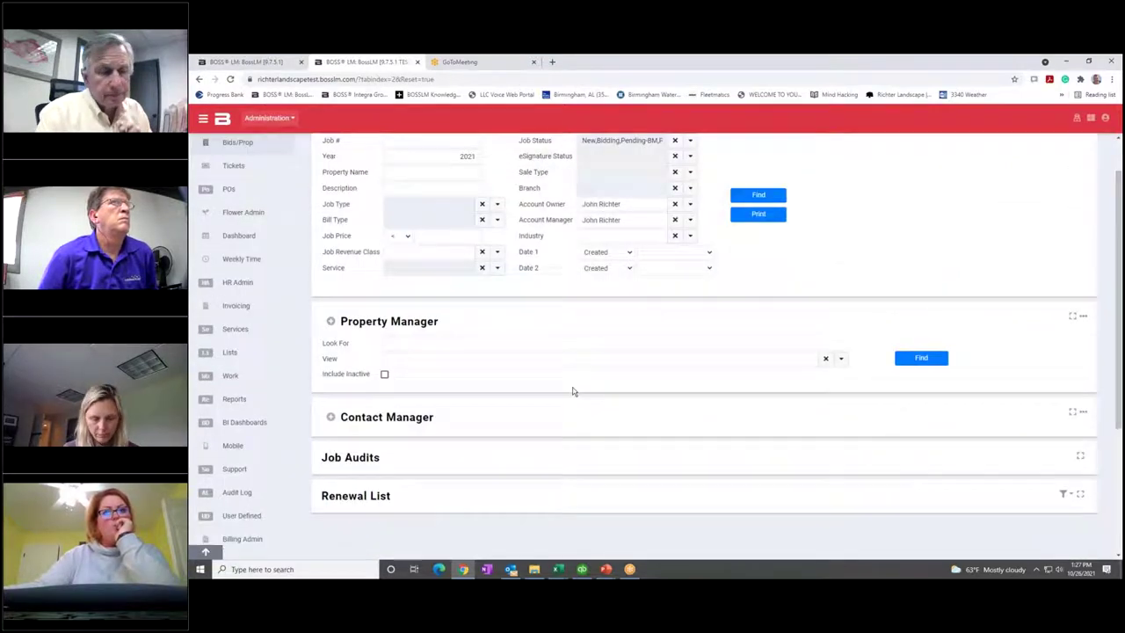
left_click(487, 342)
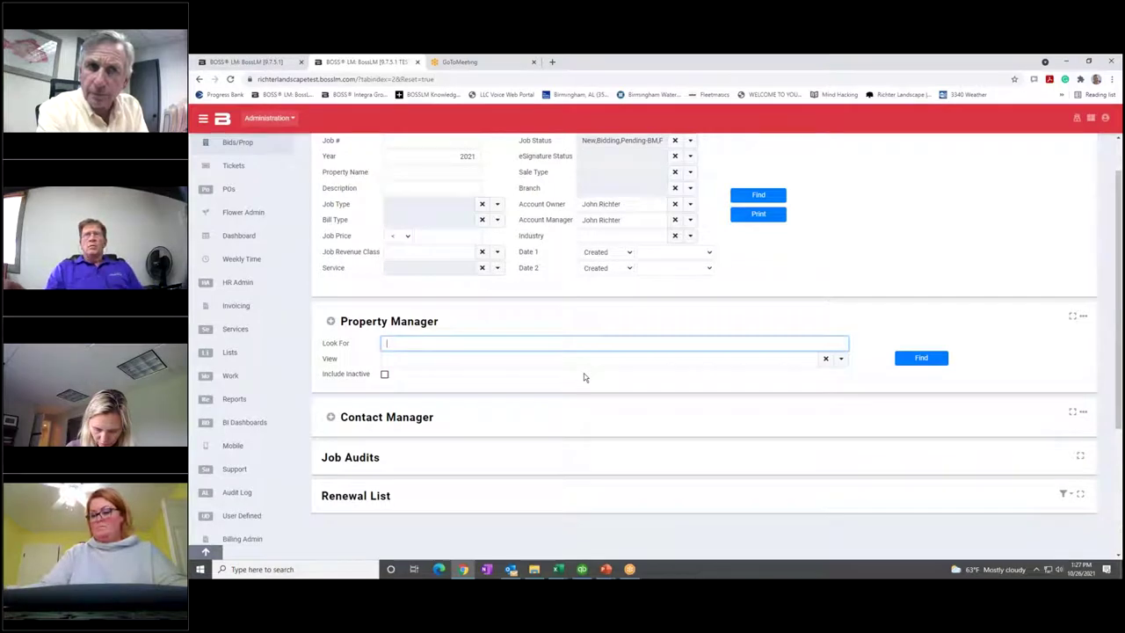
scroll(244, 194, "up", 2)
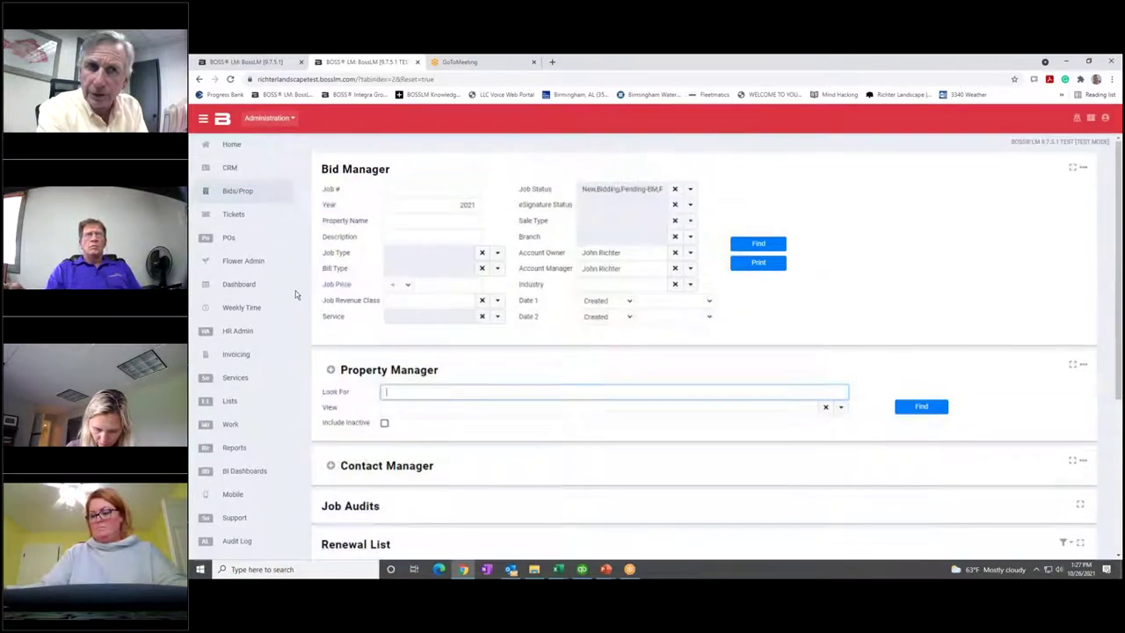
scroll(245, 195, "down", 2)
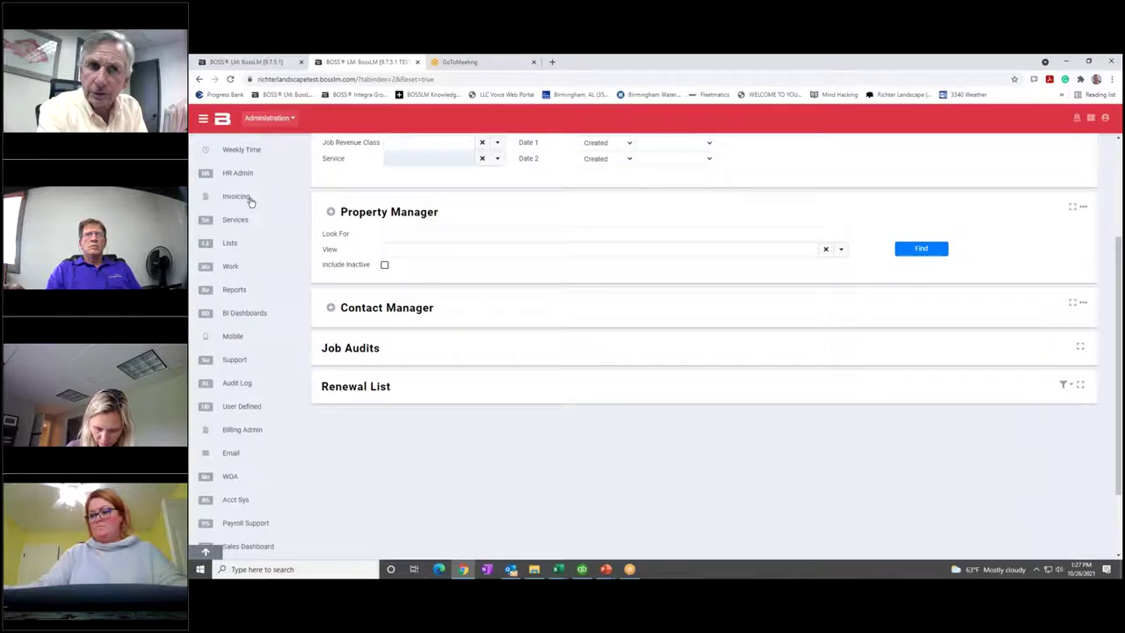
left_click(470, 235)
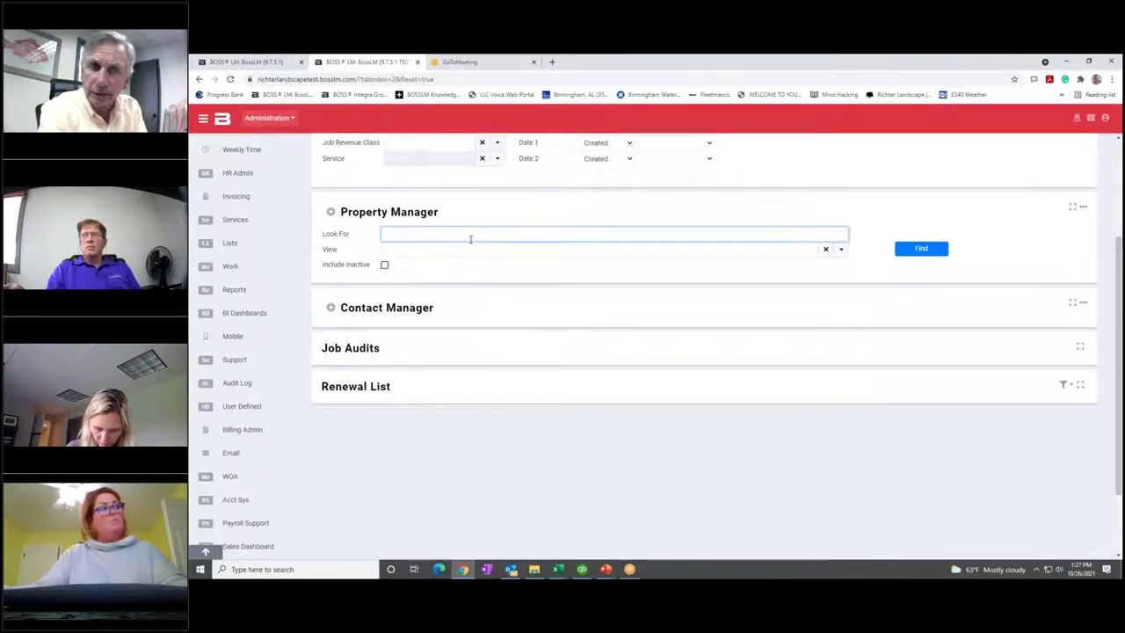
type("rich")
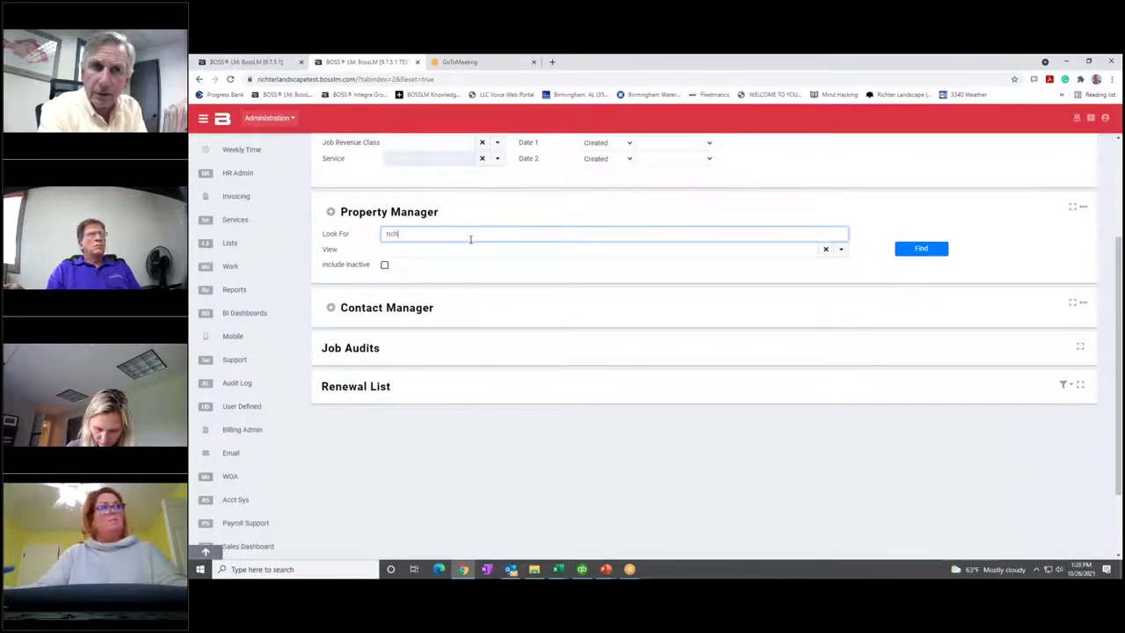
type("ter internal")
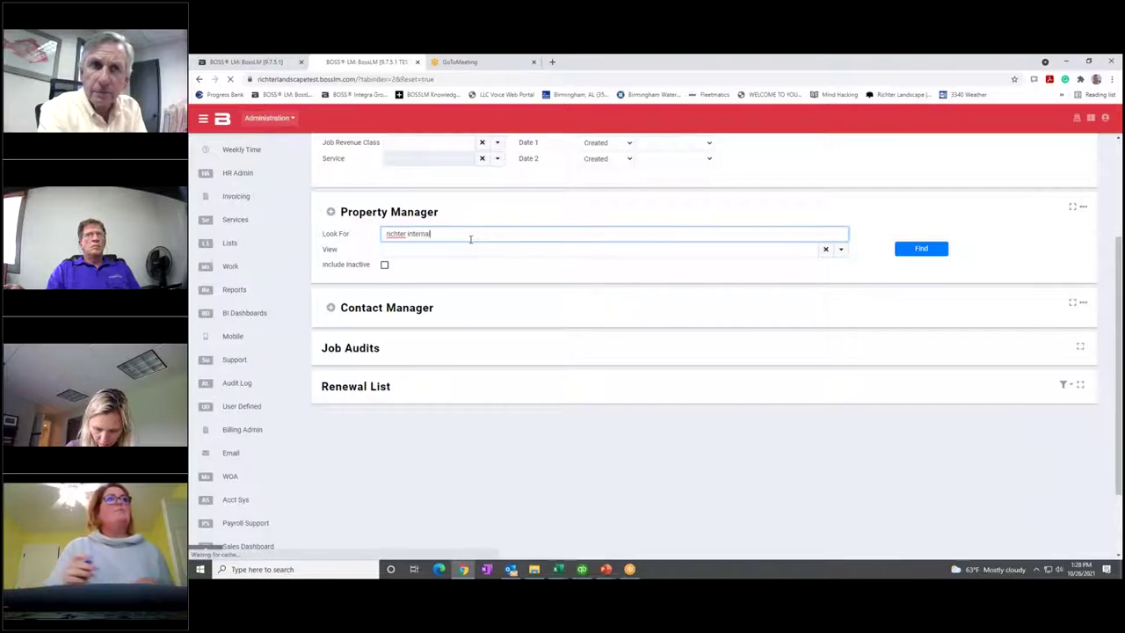
key("Return")
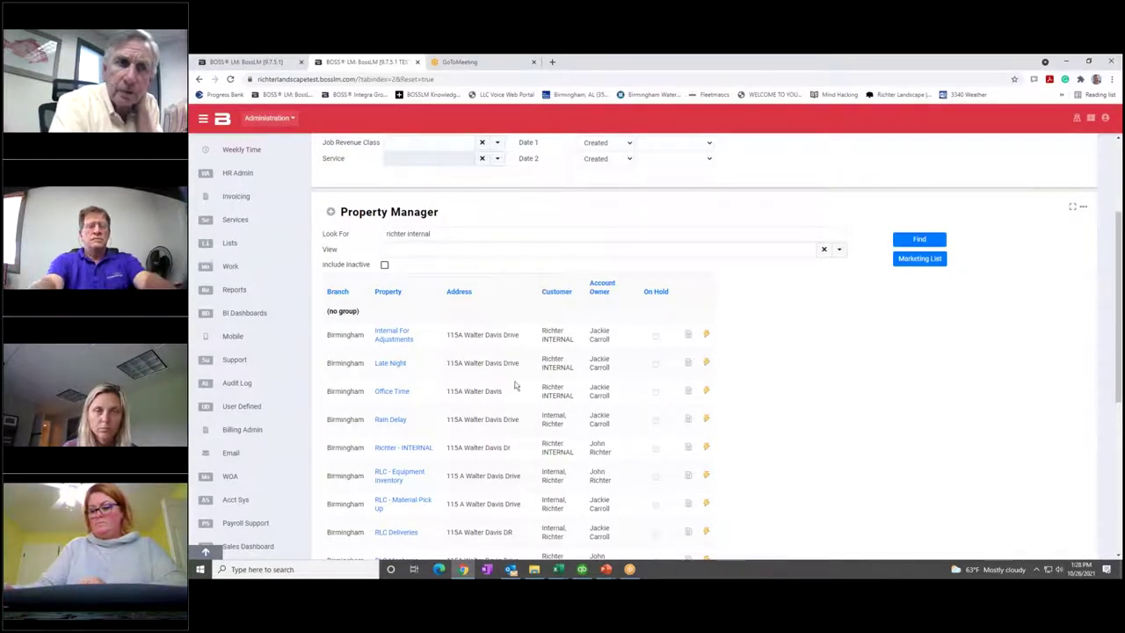
- Open the Maintenance - Elevation Group contract of the Richter - INTERNAL property and review its included and optional services
left_click(405, 450)
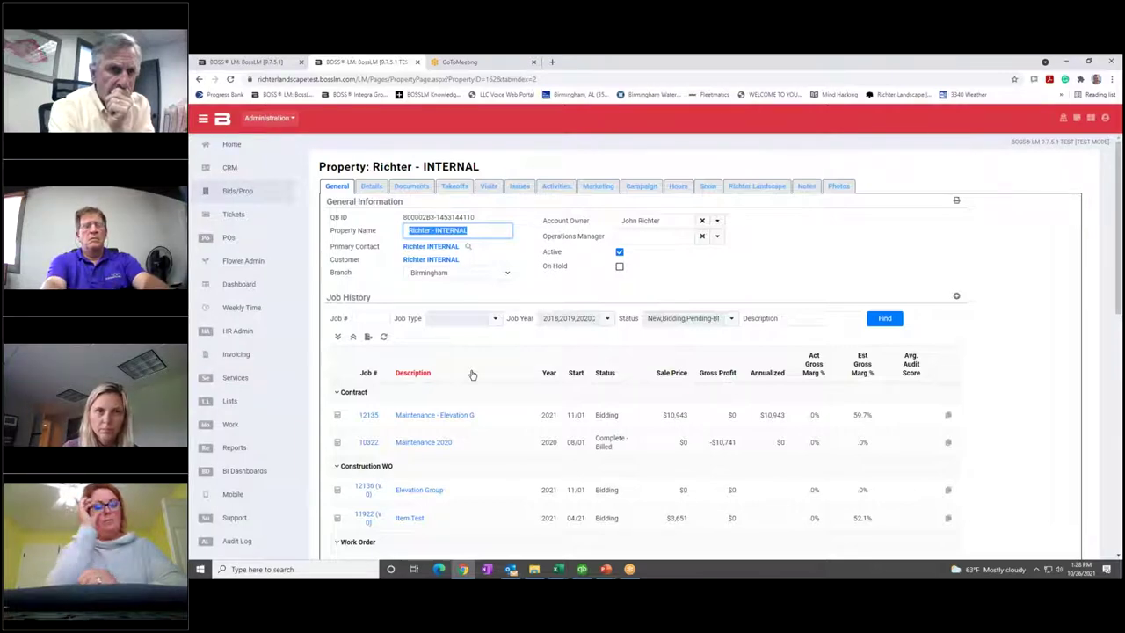
left_click(439, 420)
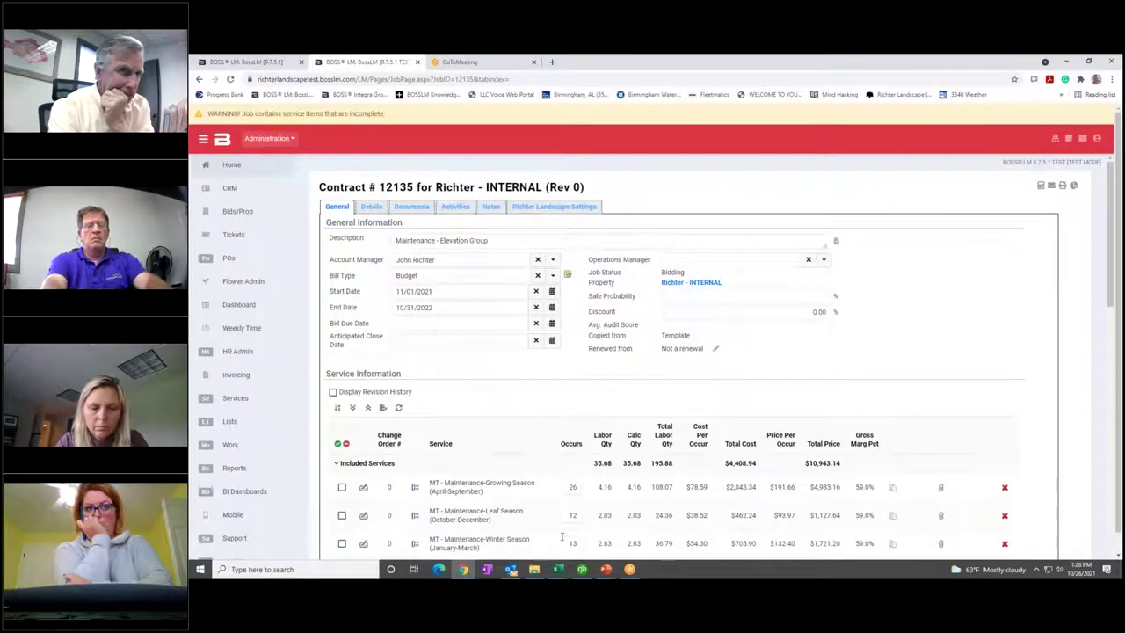
scroll(654, 433, "down", 3)
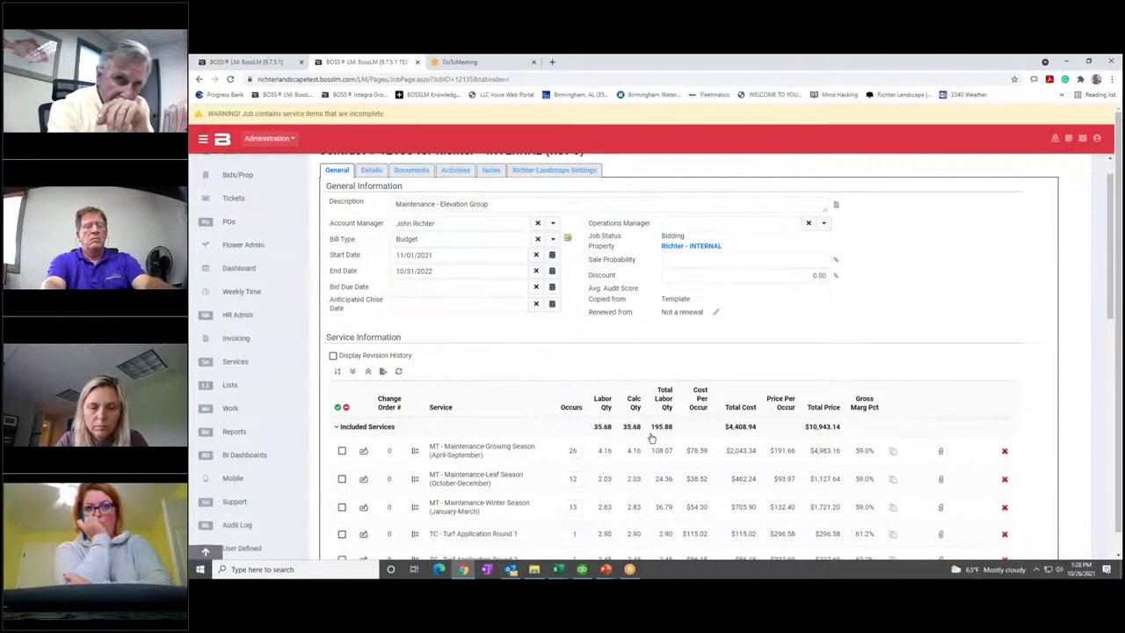
scroll(648, 439, "down", 6)
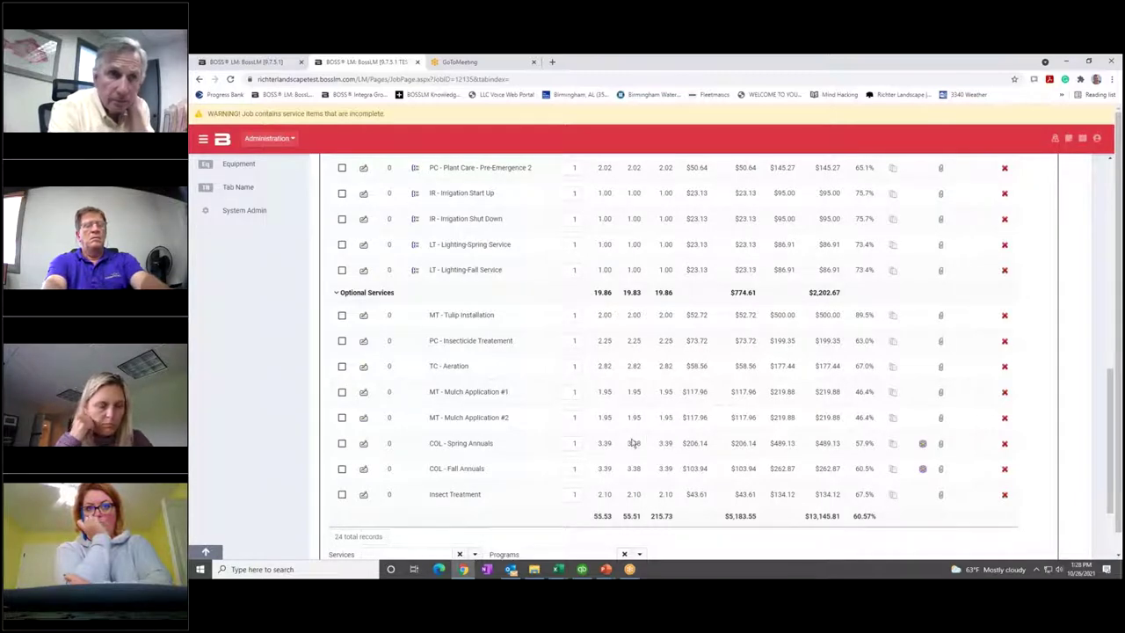
scroll(619, 444, "up", 2)
scroll(620, 444, "up", 3)
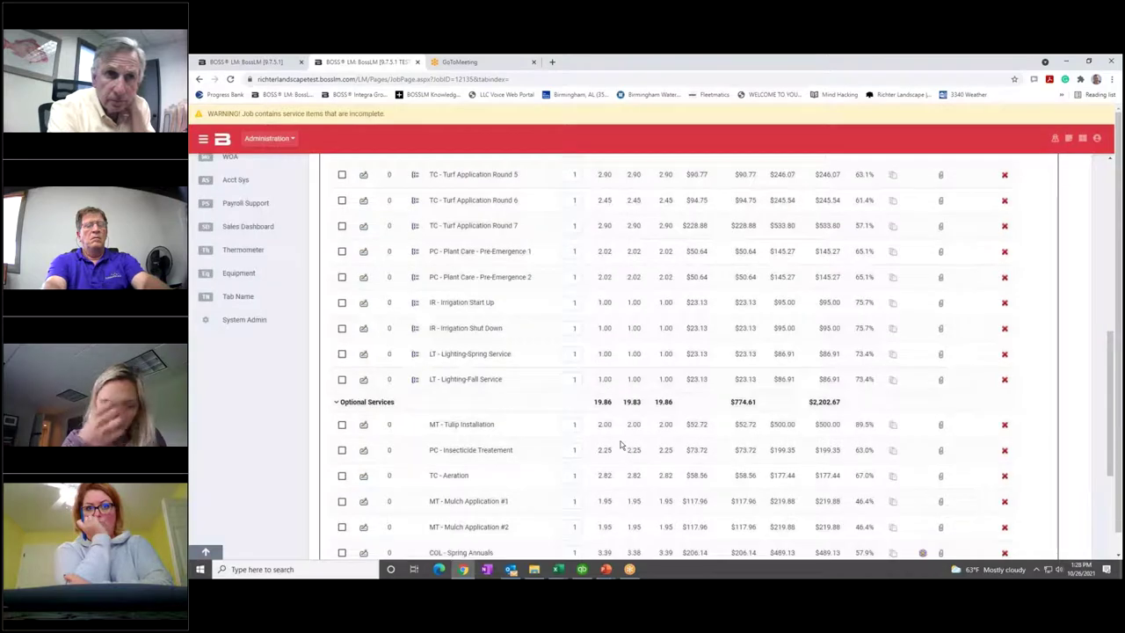
scroll(619, 443, "up", 4)
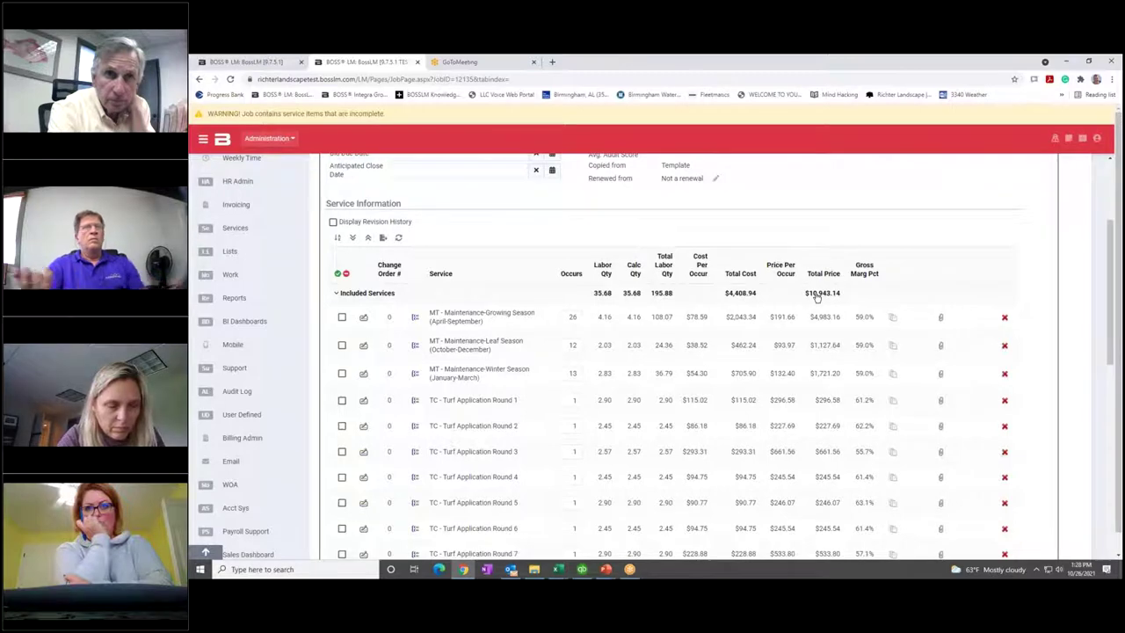
scroll(773, 319, "up", 4)
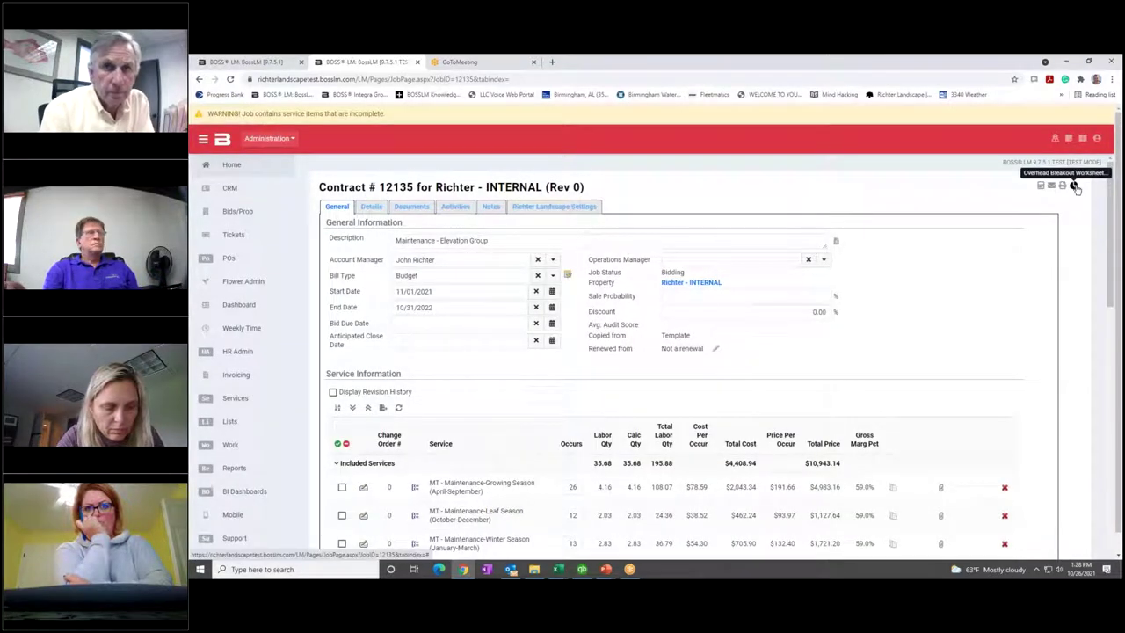
- Open the contract's Overhead Breakout Worksheet, move it clear of the contract's total price, and compare standard pricing with job pricing
left_click(1073, 185)
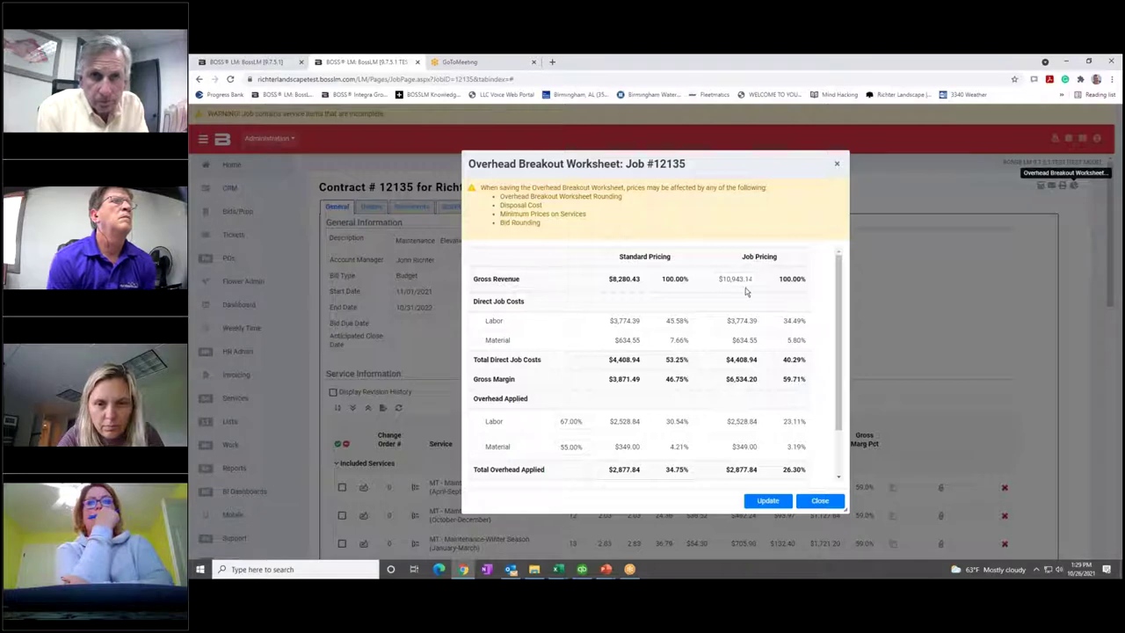
left_click_drag(761, 161, 653, 158)
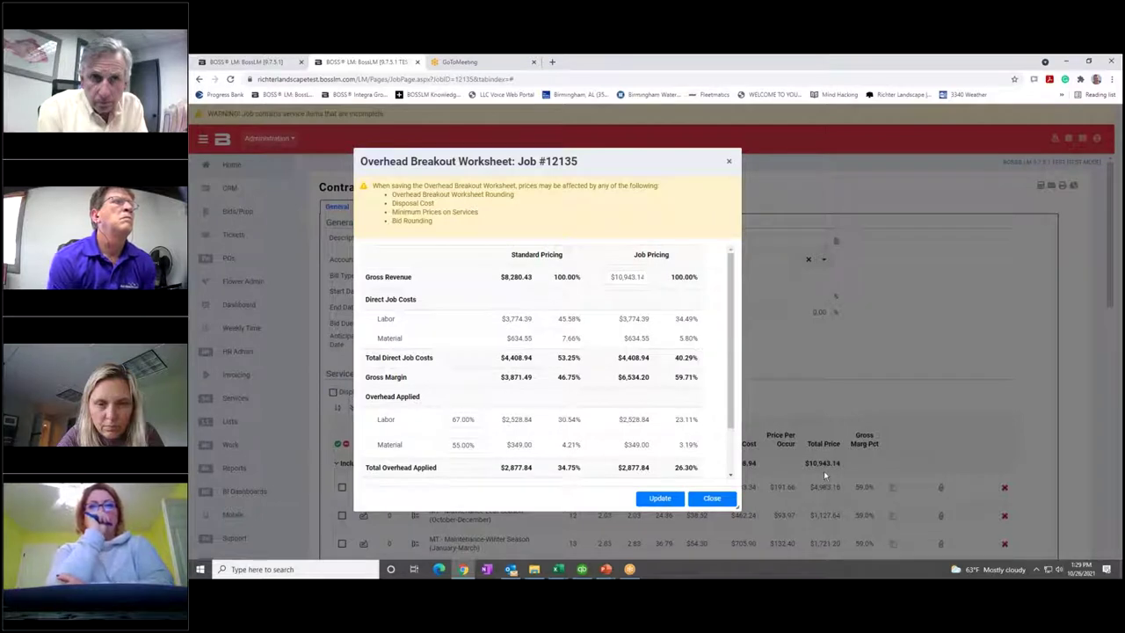
left_click_drag(733, 336, 734, 379)
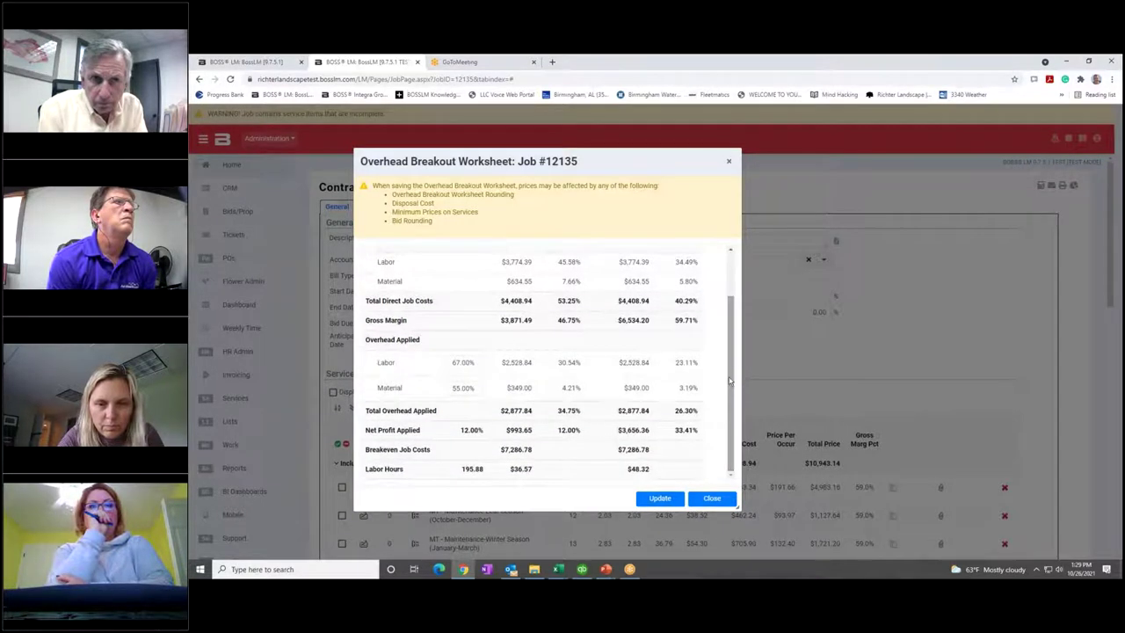
scroll(729, 380, "up", 2)
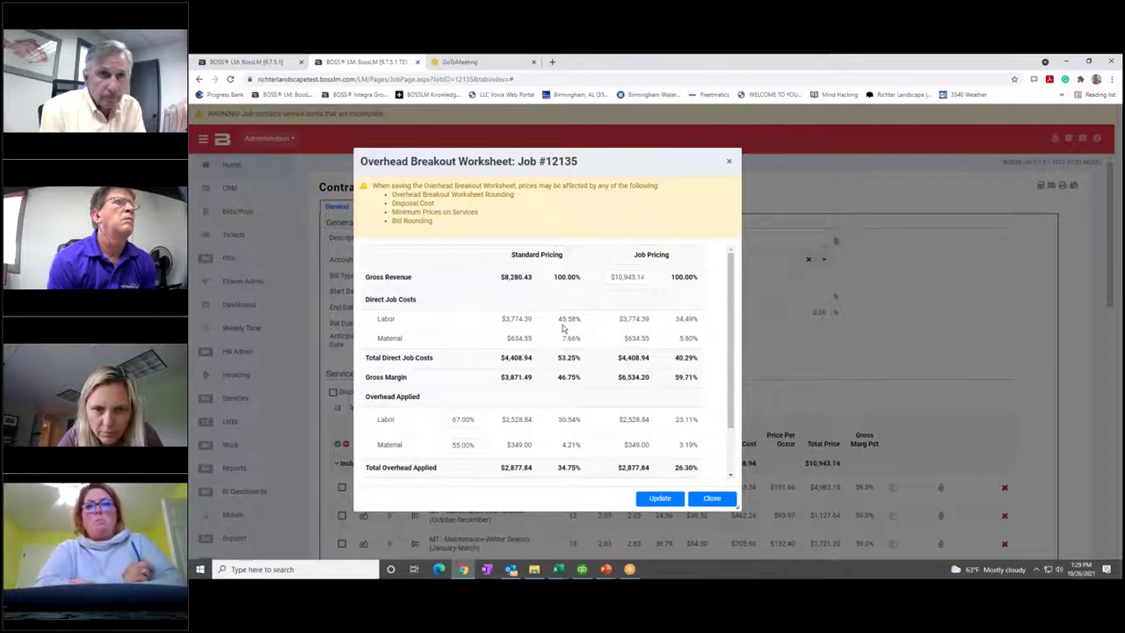
scroll(527, 325, "down", 2)
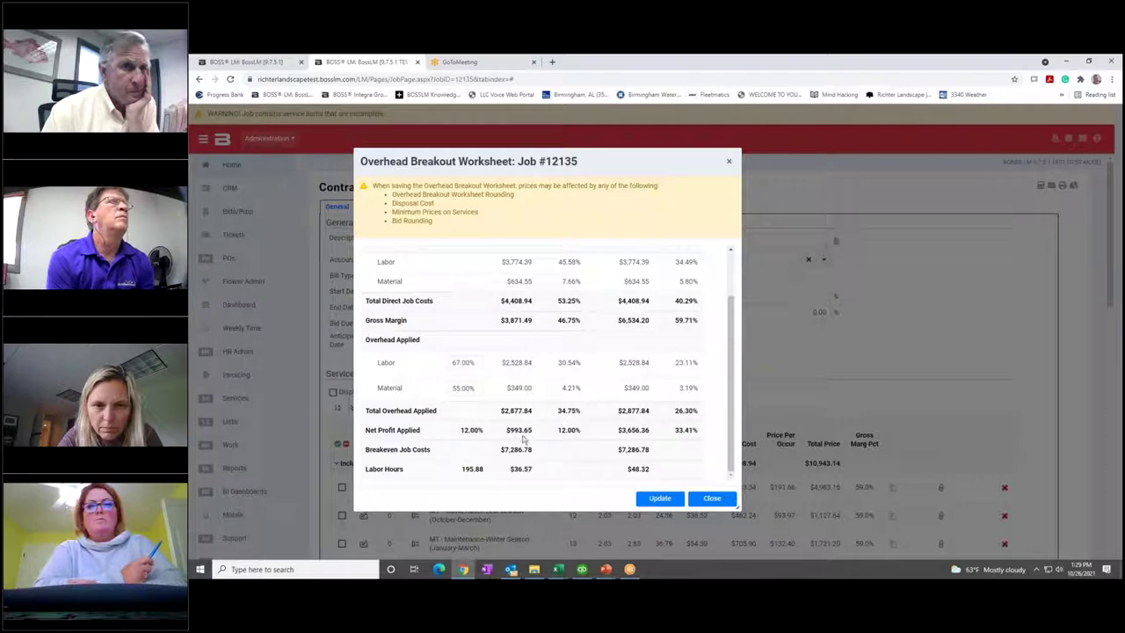
scroll(525, 437, "up", 1)
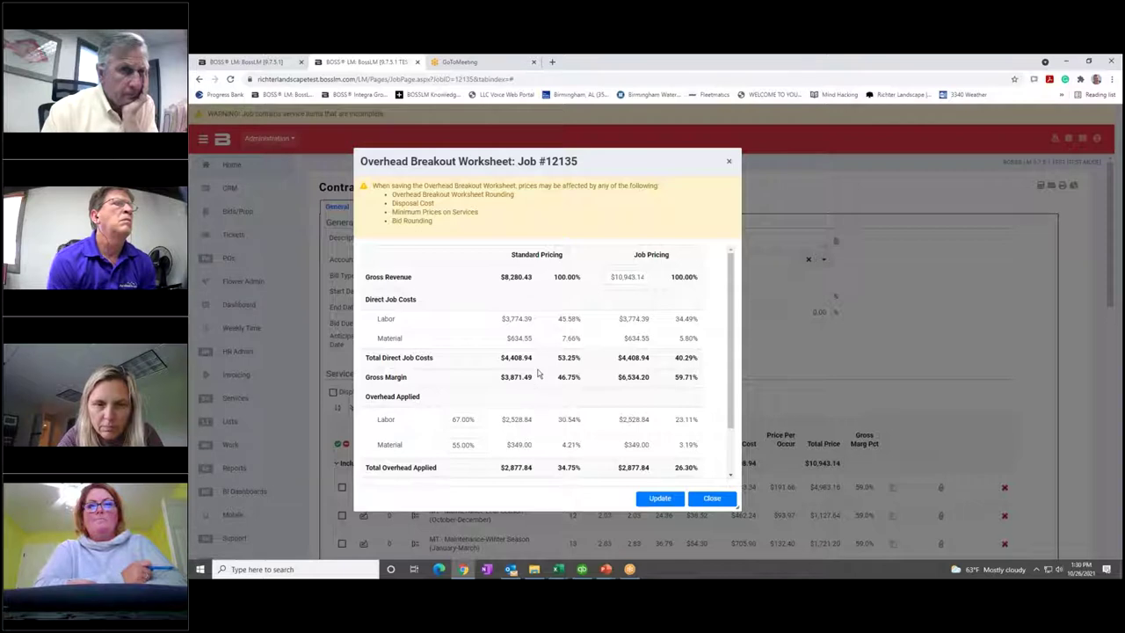
- Compare gross revenue, net profit, breakeven job costs and labor hours between standard and job pricing in the worksheet, and close it
scroll(545, 375, "down", 1)
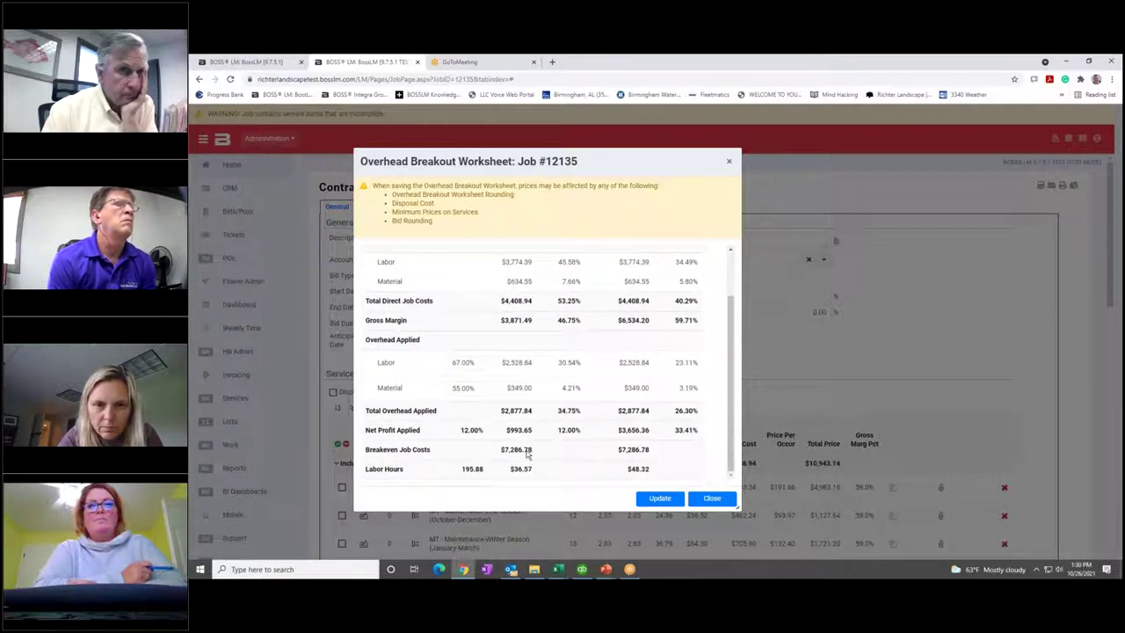
scroll(527, 454, "up", 1)
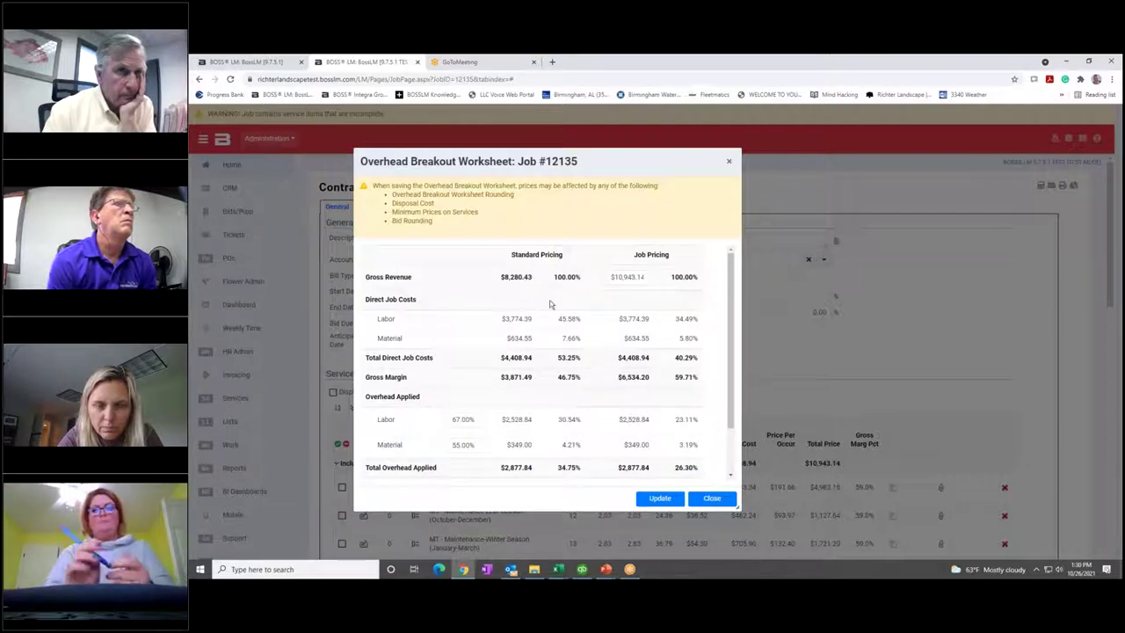
scroll(632, 325, "down", 2)
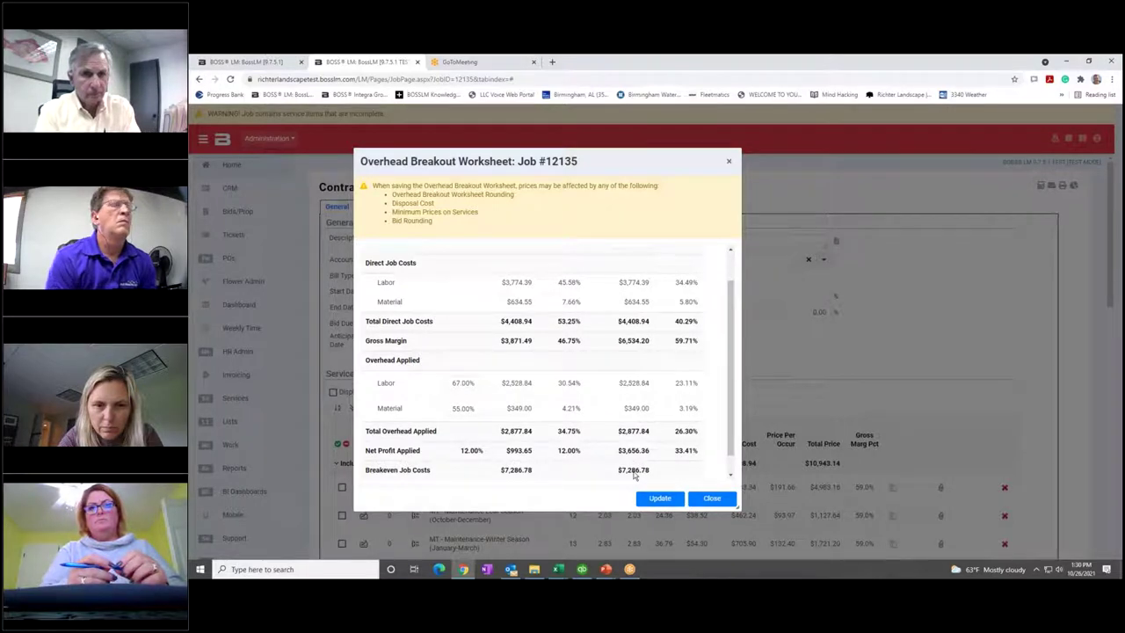
scroll(634, 474, "down", 1)
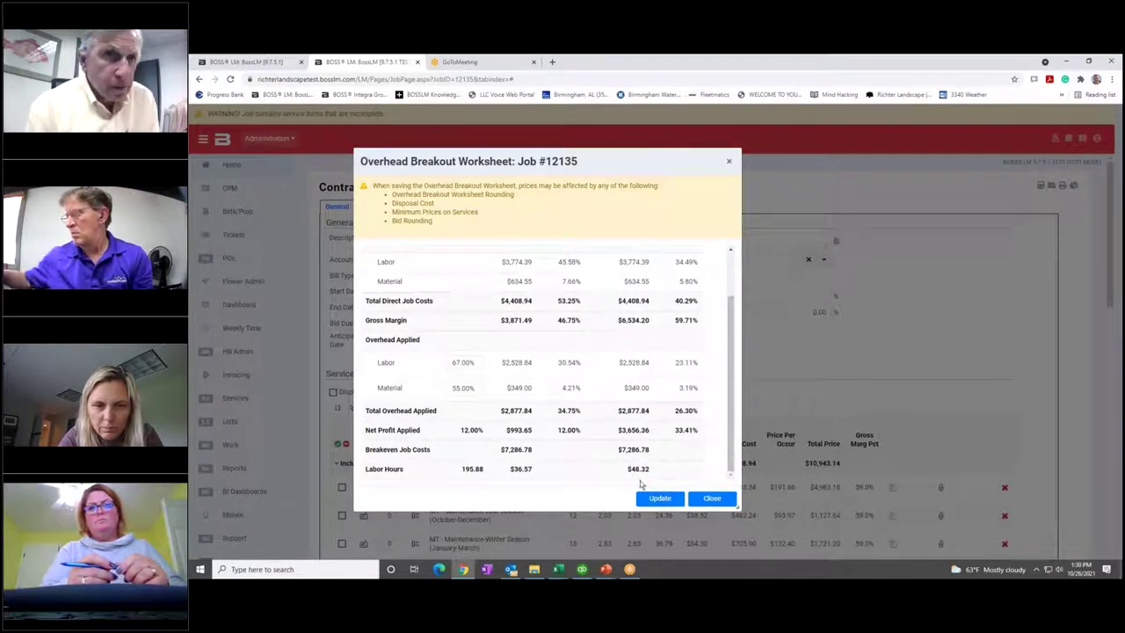
scroll(640, 483, "up", 3)
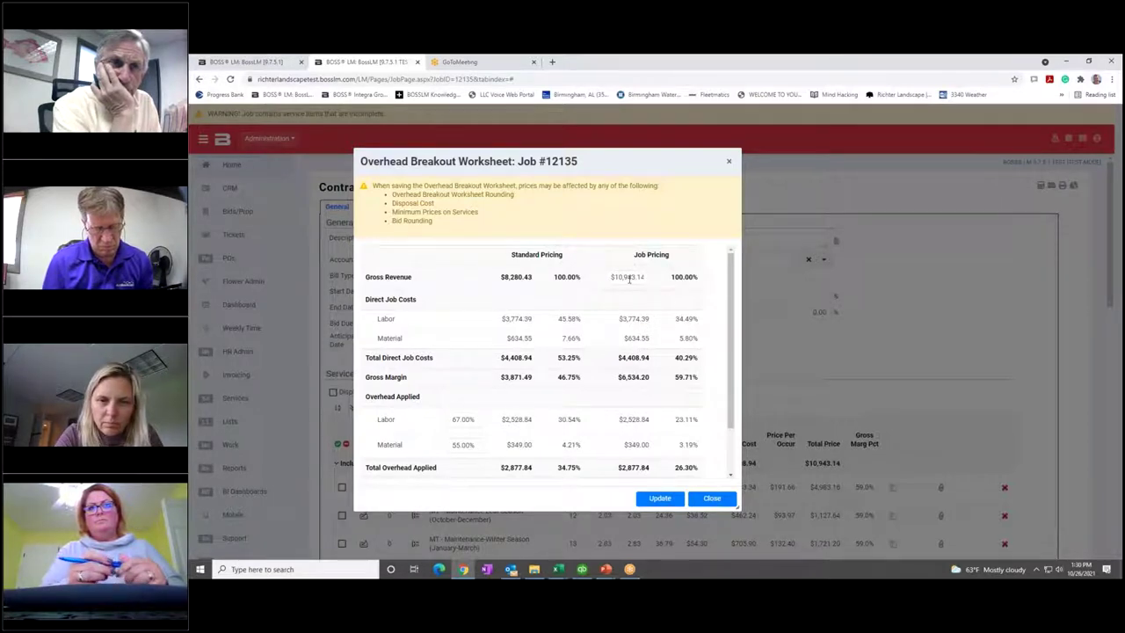
scroll(629, 279, "down", 1)
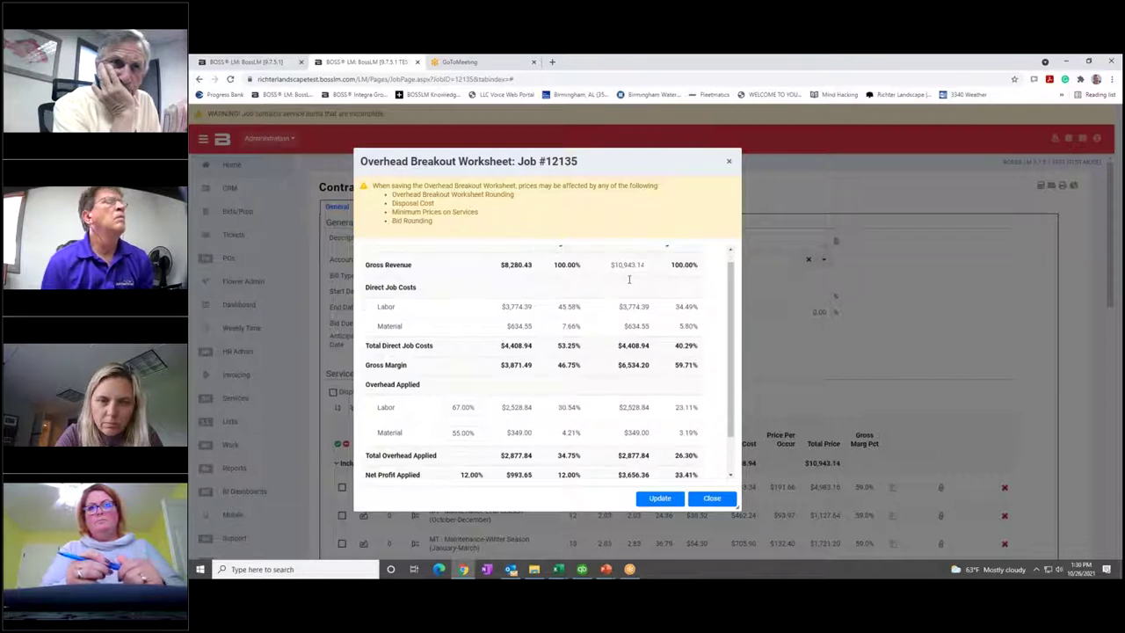
scroll(629, 280, "down", 2)
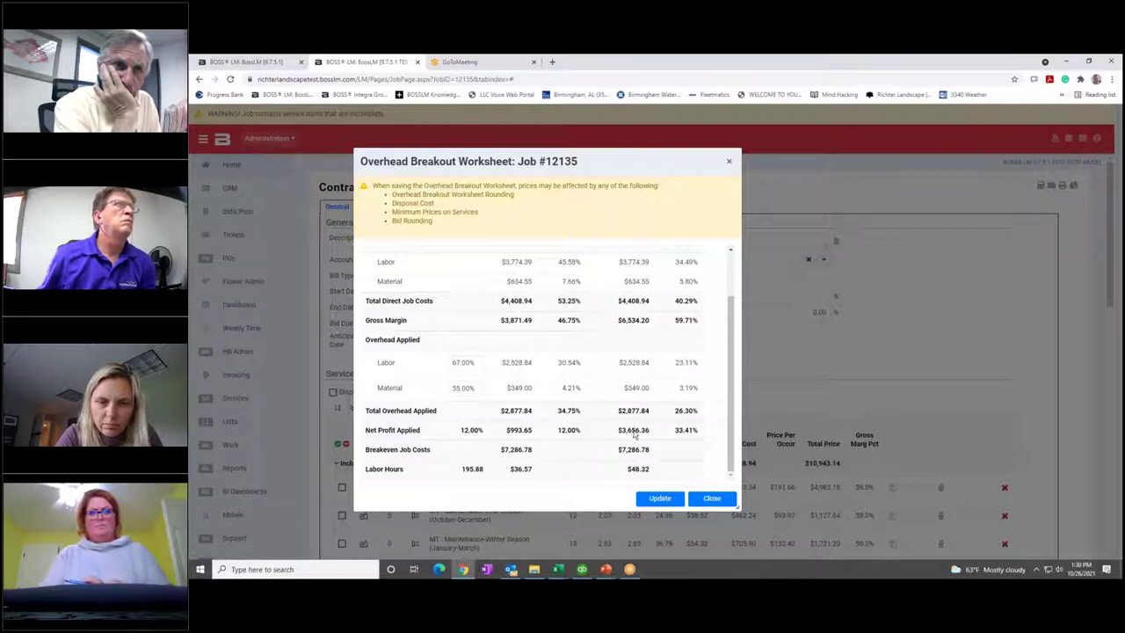
scroll(635, 433, "up", 3)
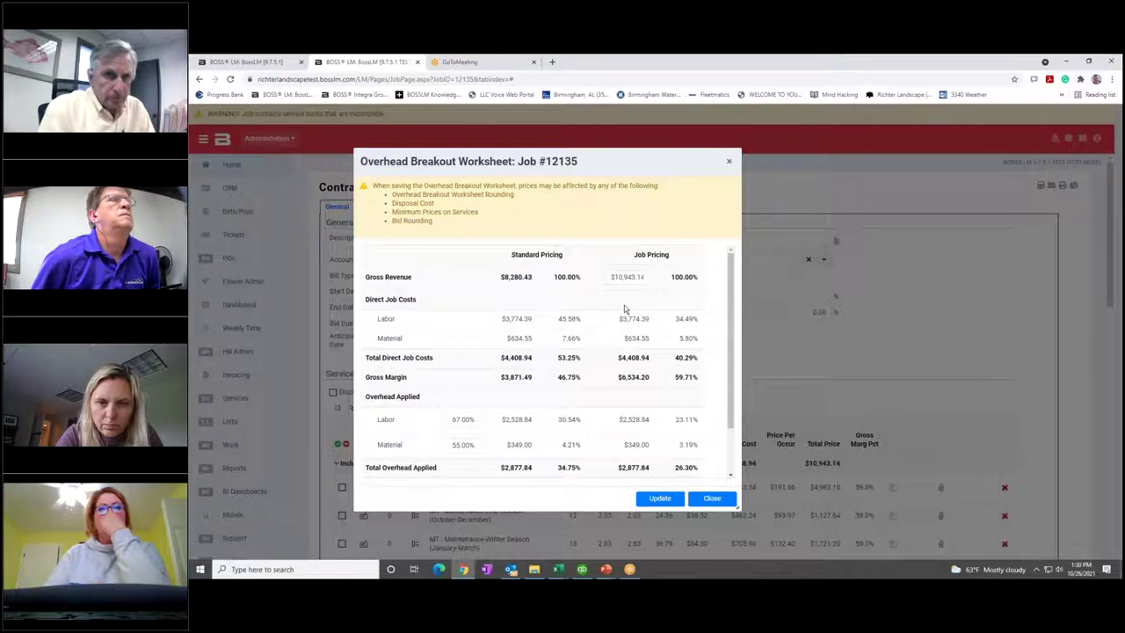
scroll(624, 308, "down", 2)
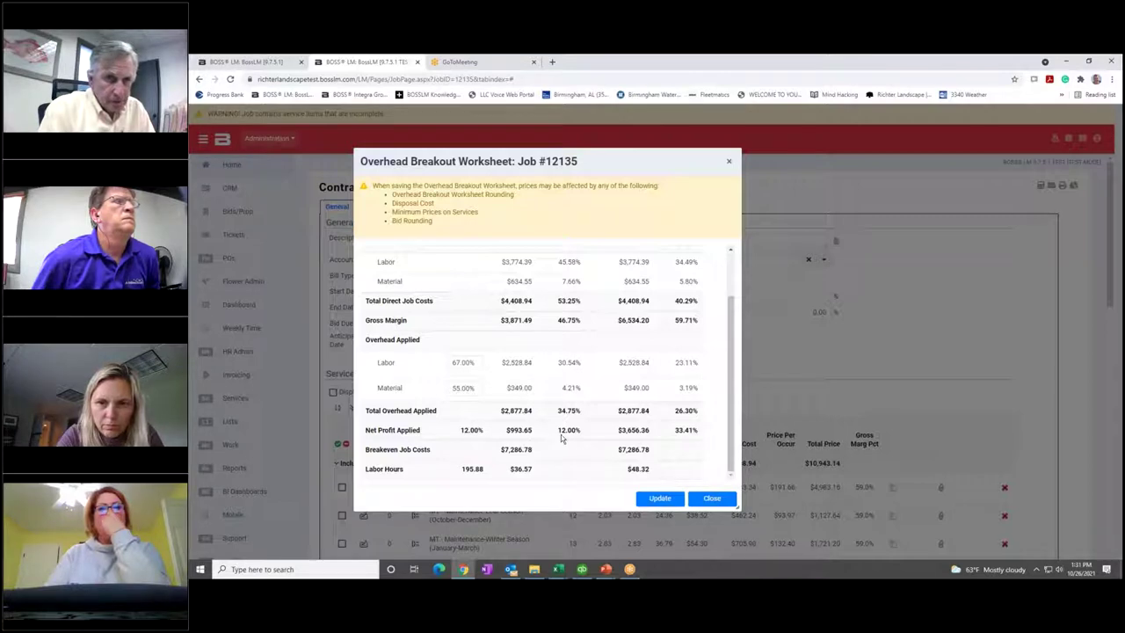
scroll(562, 437, "up", 3)
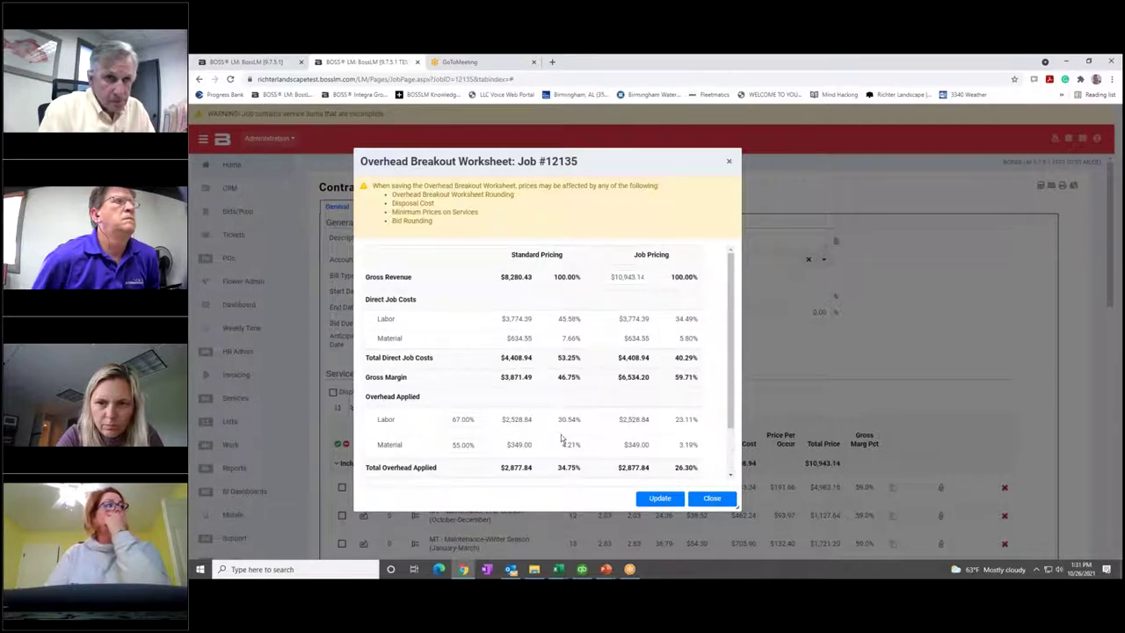
left_click(711, 498)
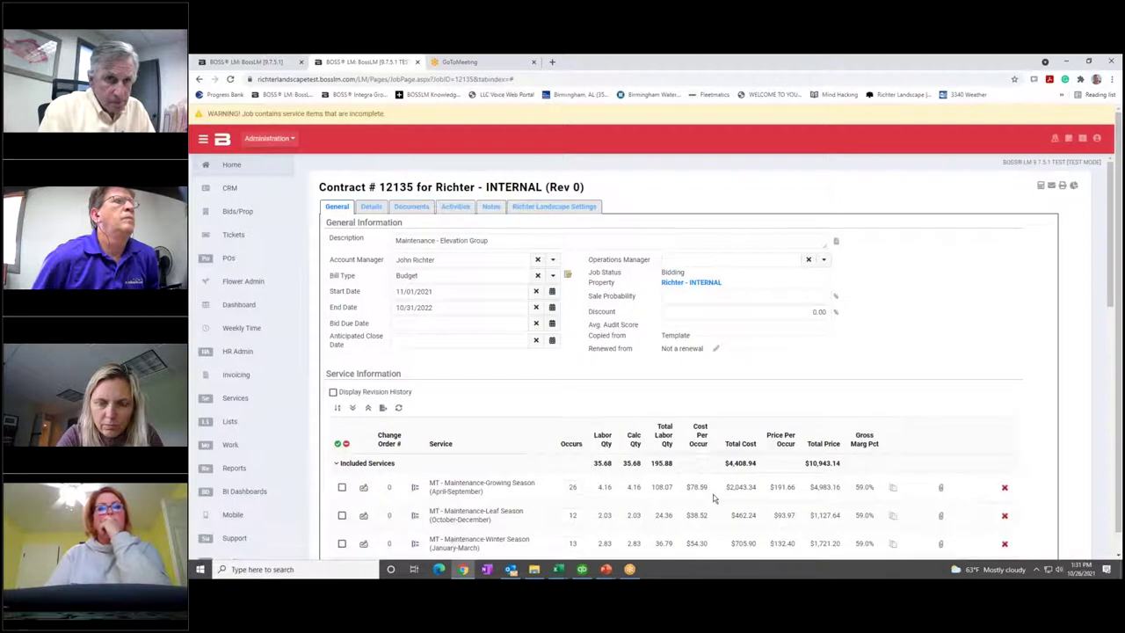
- Open the MT - Maintenance-Growing Season (April-September) service, review the prices and gross margins of its service items, and close it
scroll(713, 498, "down", 3)
left_click(362, 354)
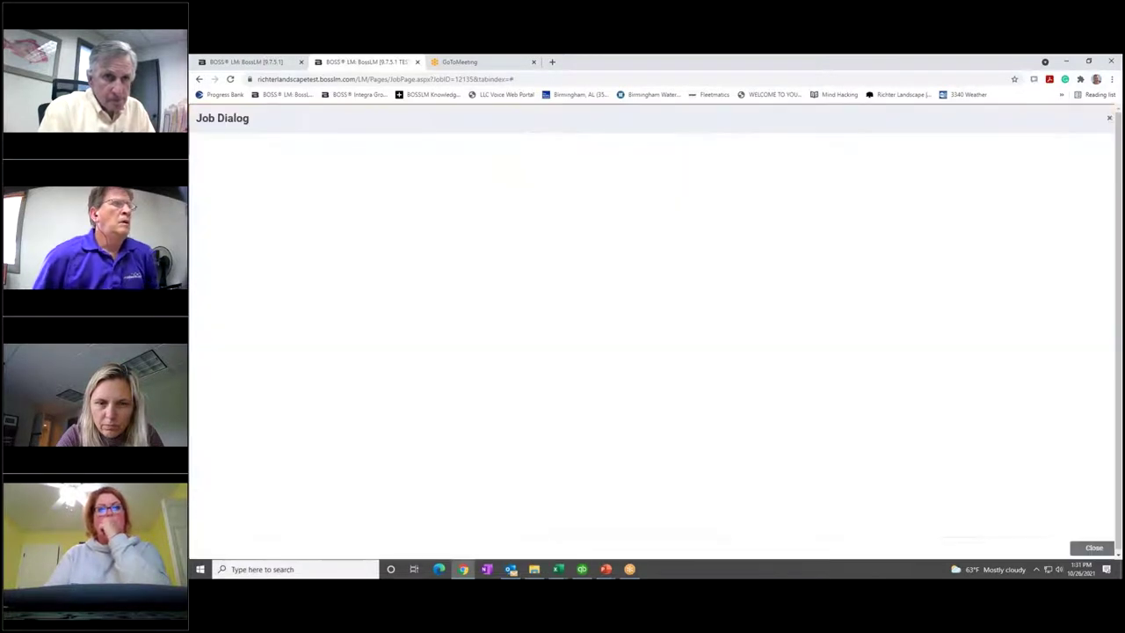
scroll(822, 355, "down", 3)
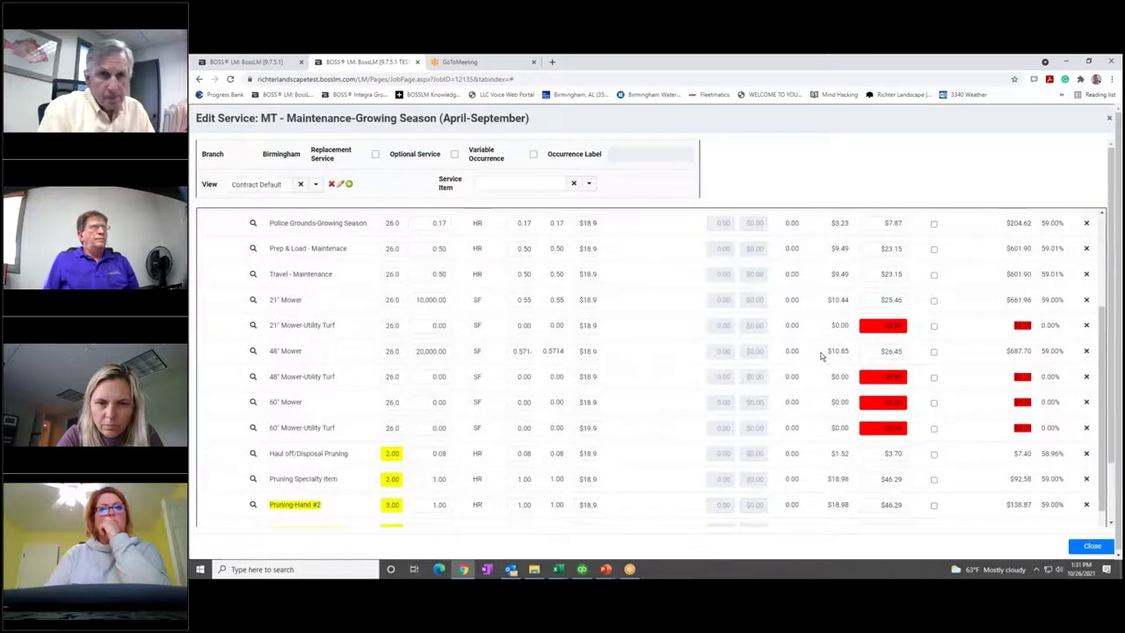
scroll(1013, 411, "up", 3)
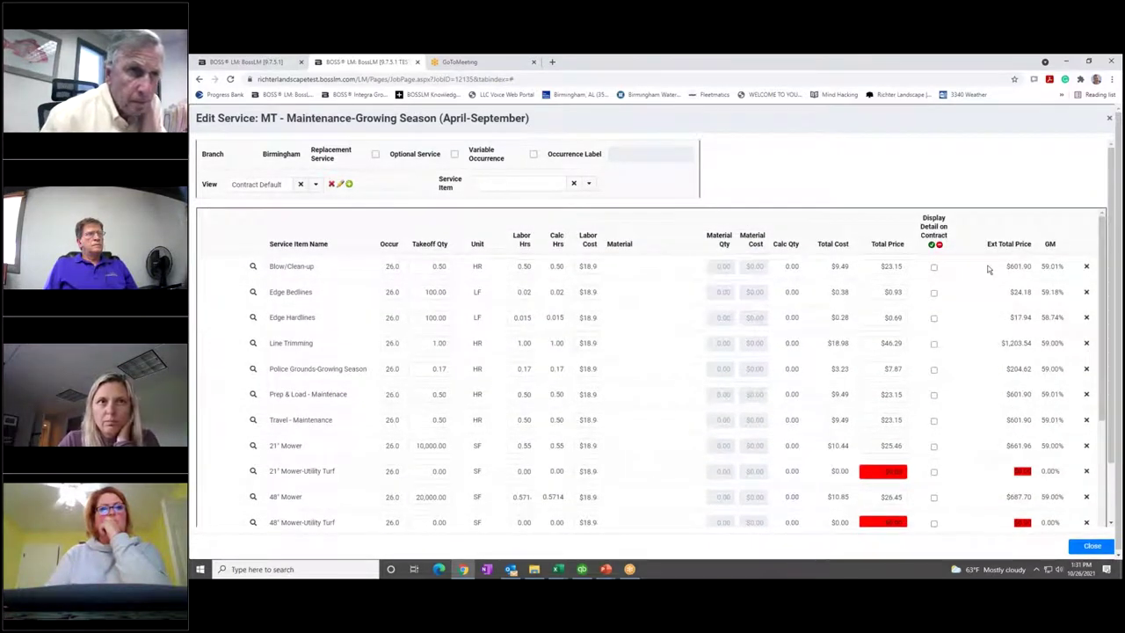
scroll(982, 331, "down", 3)
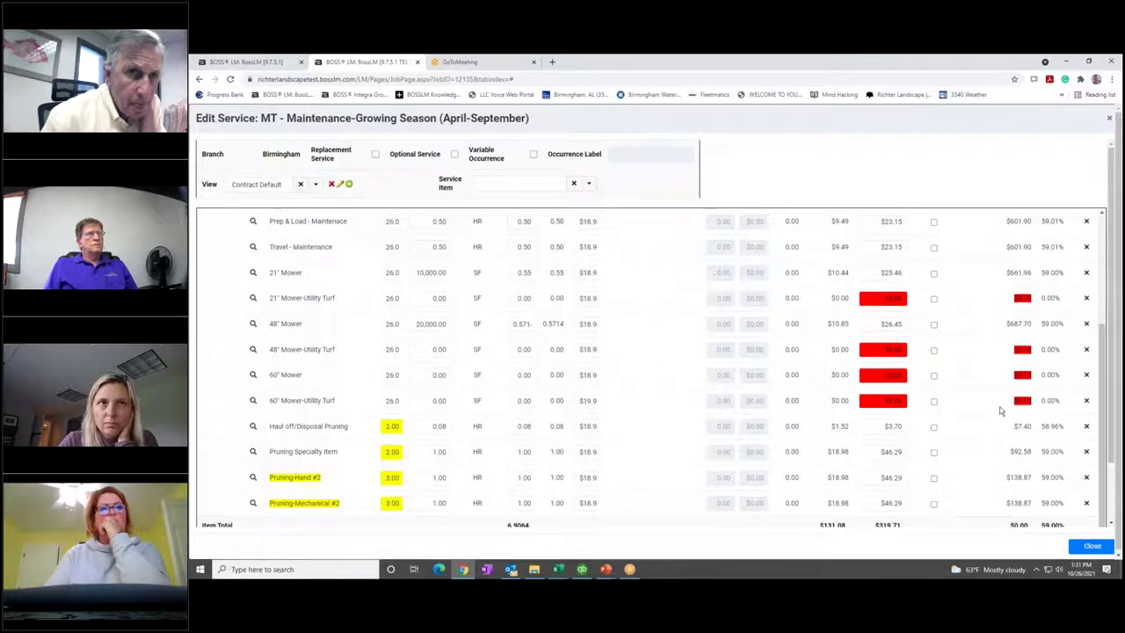
left_click(1093, 545)
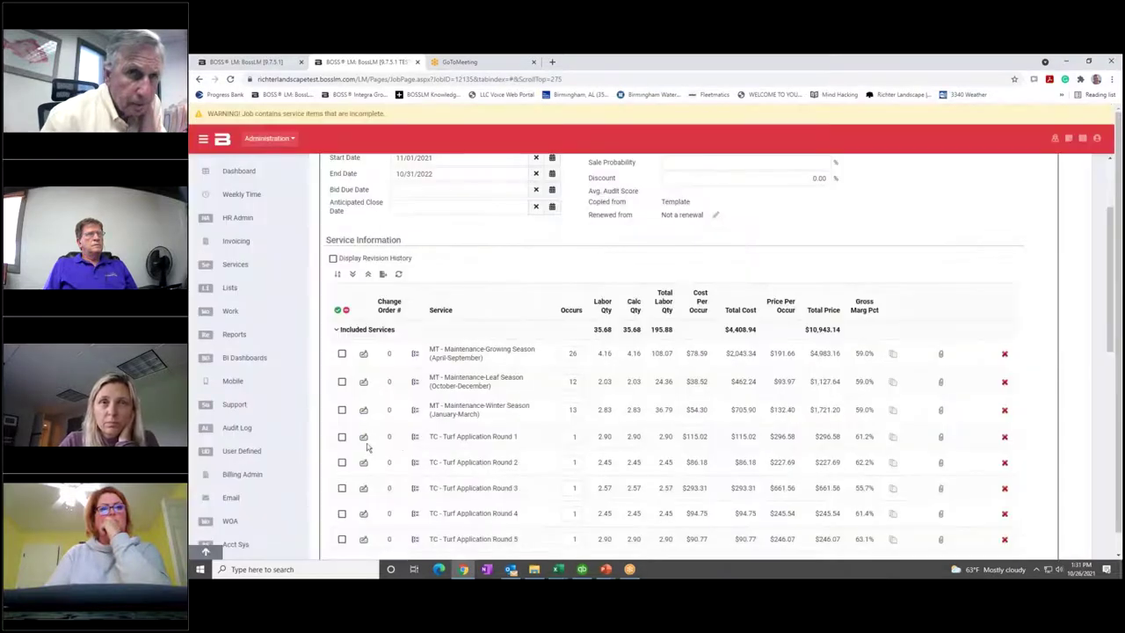
- Open TC - Turf Application Round 1, inspect the labor and material margins of the Turf Round 1 Early Spring item, and close both
left_click(364, 438)
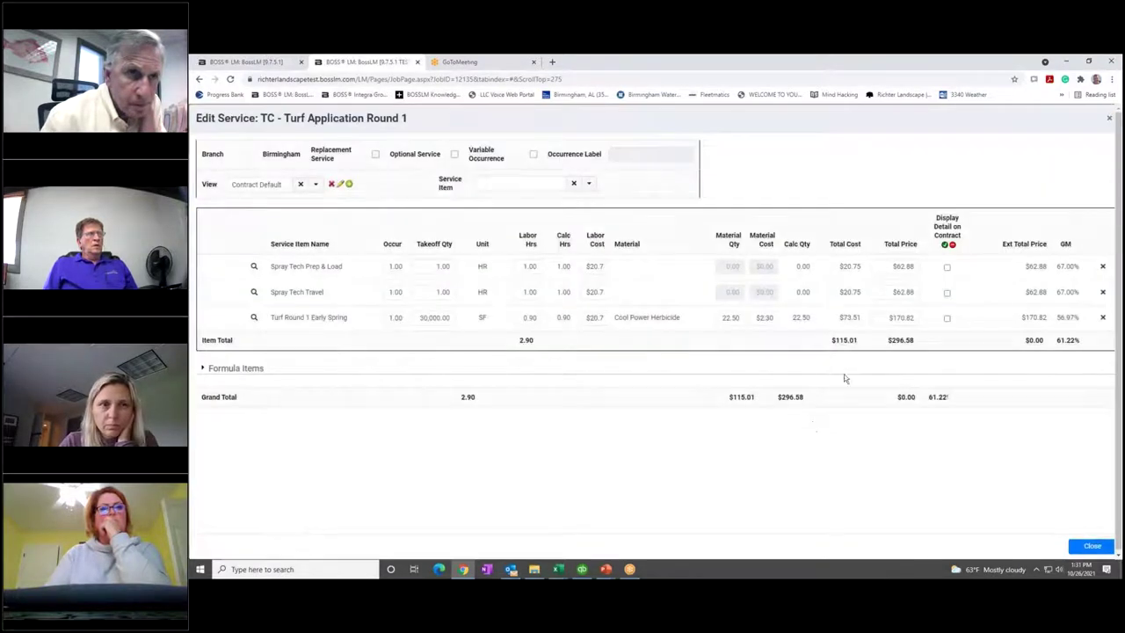
left_click(254, 318)
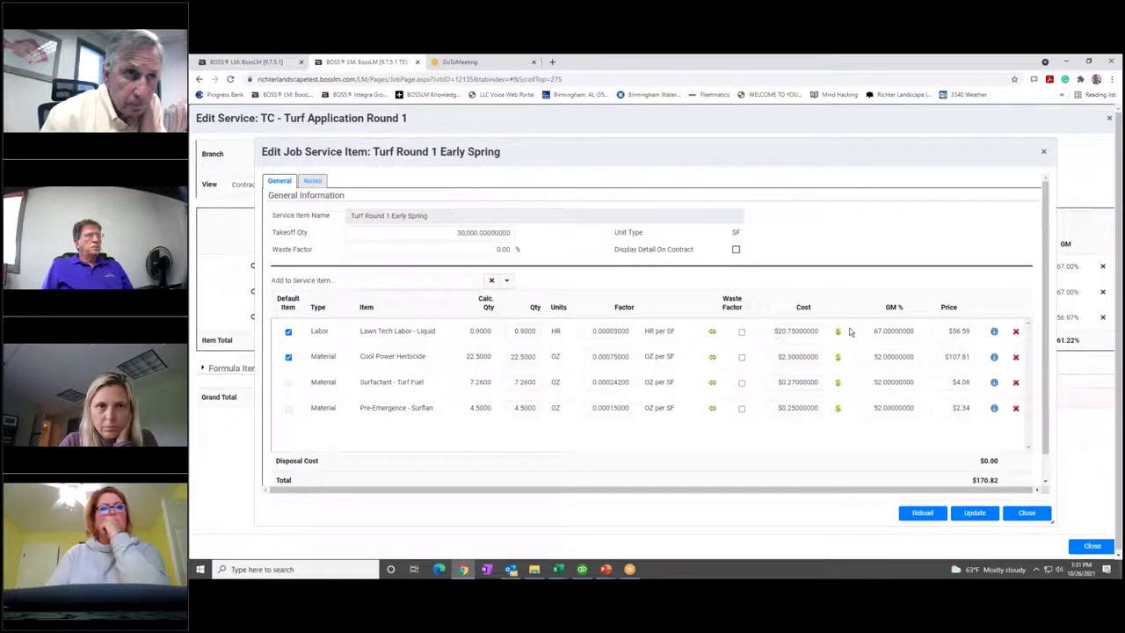
left_click(1026, 512)
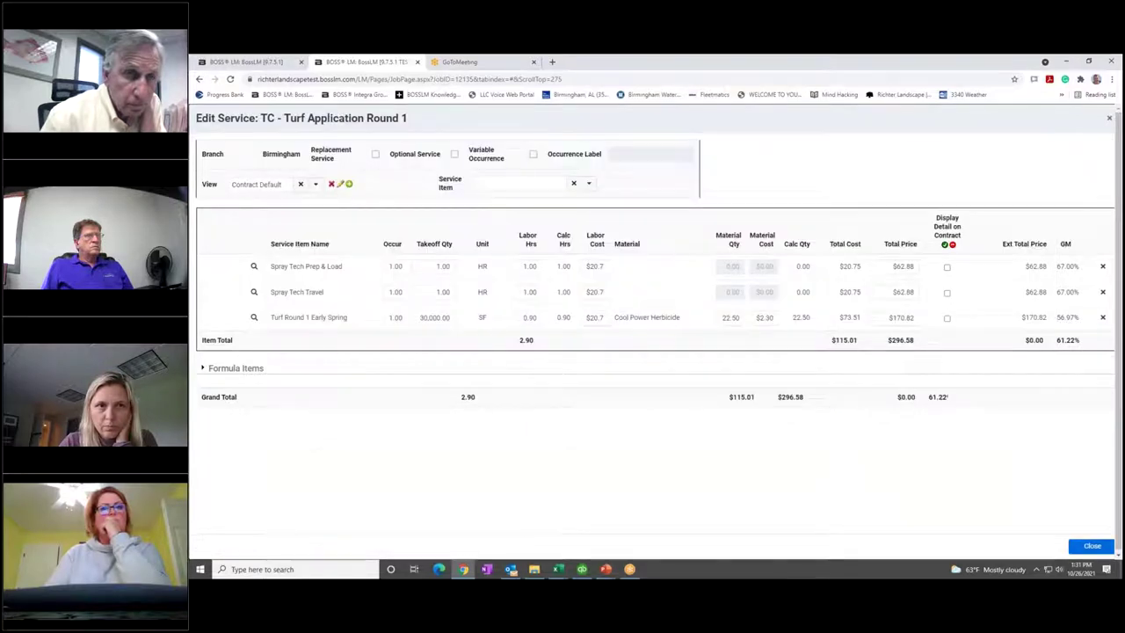
left_click(1093, 546)
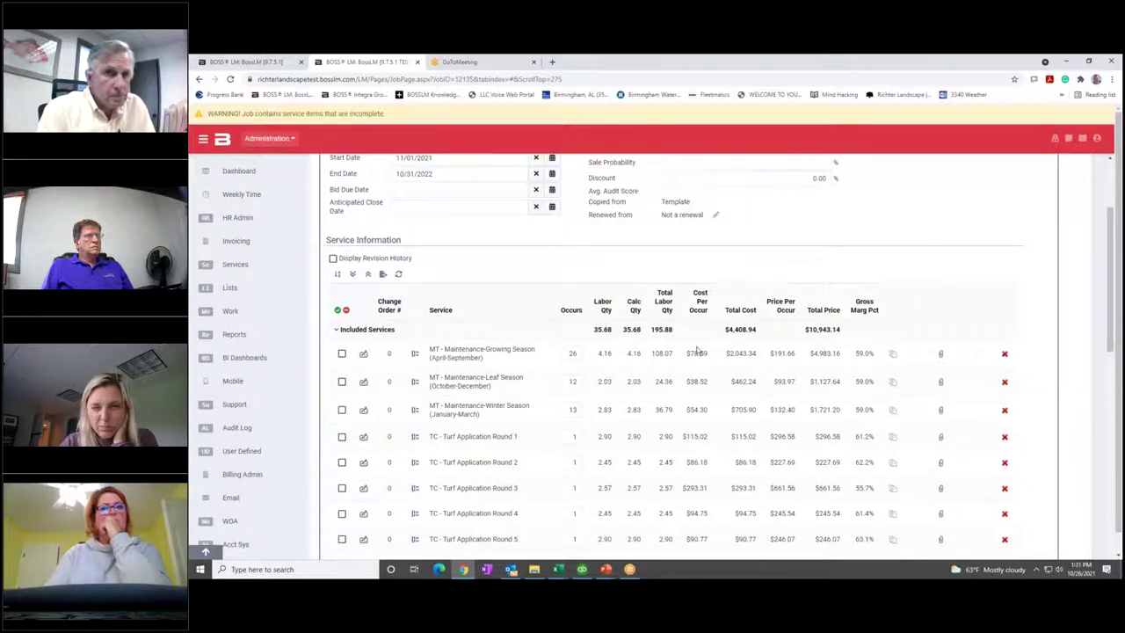
- Reopen the MT - Maintenance-Growing Season service to recheck its lower service items, and return to the contract
left_click(363, 355)
scroll(440, 369, "down", 1)
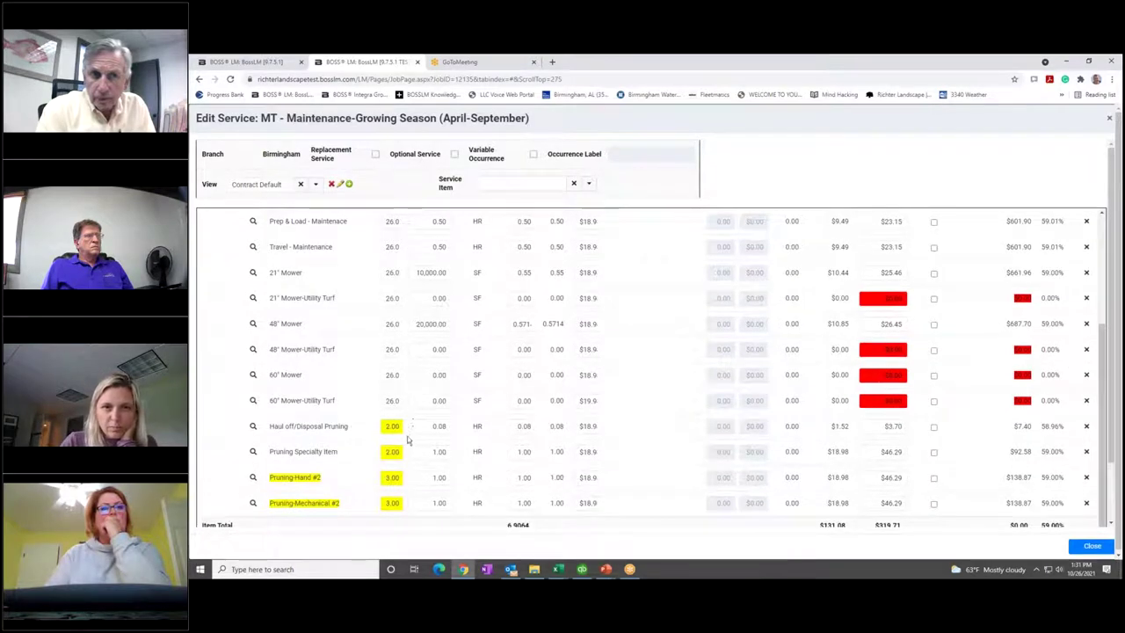
left_click(1091, 547)
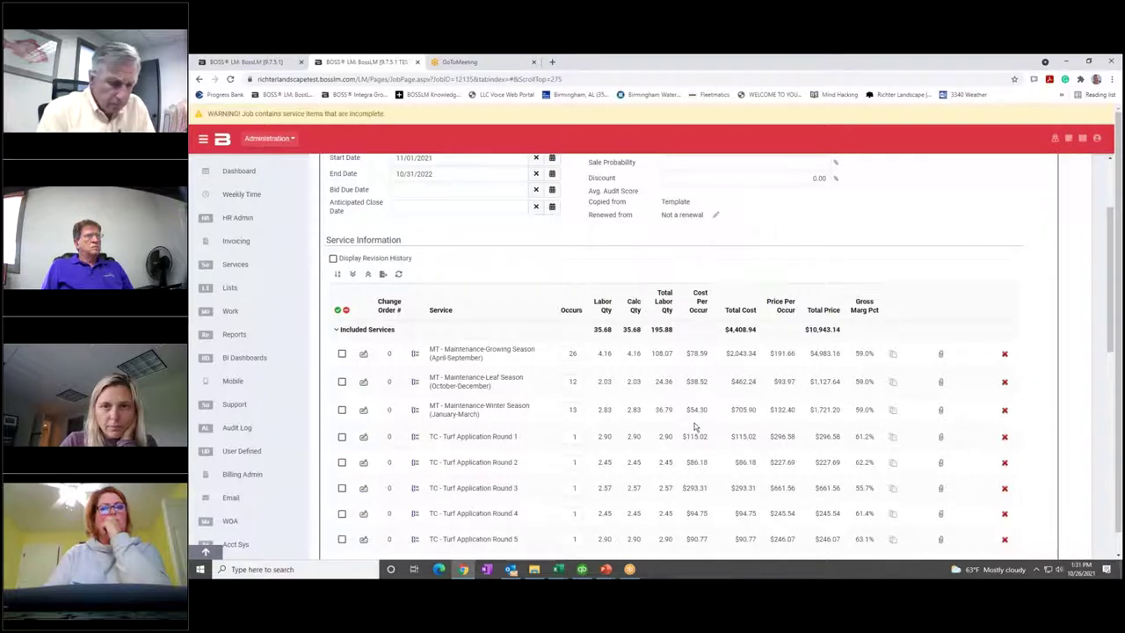
- Reopen the contract's Overhead Breakout Worksheet, set the Job Pricing gross revenue to 8,280.43, and compare both pricing columns
scroll(858, 334, "up", 3)
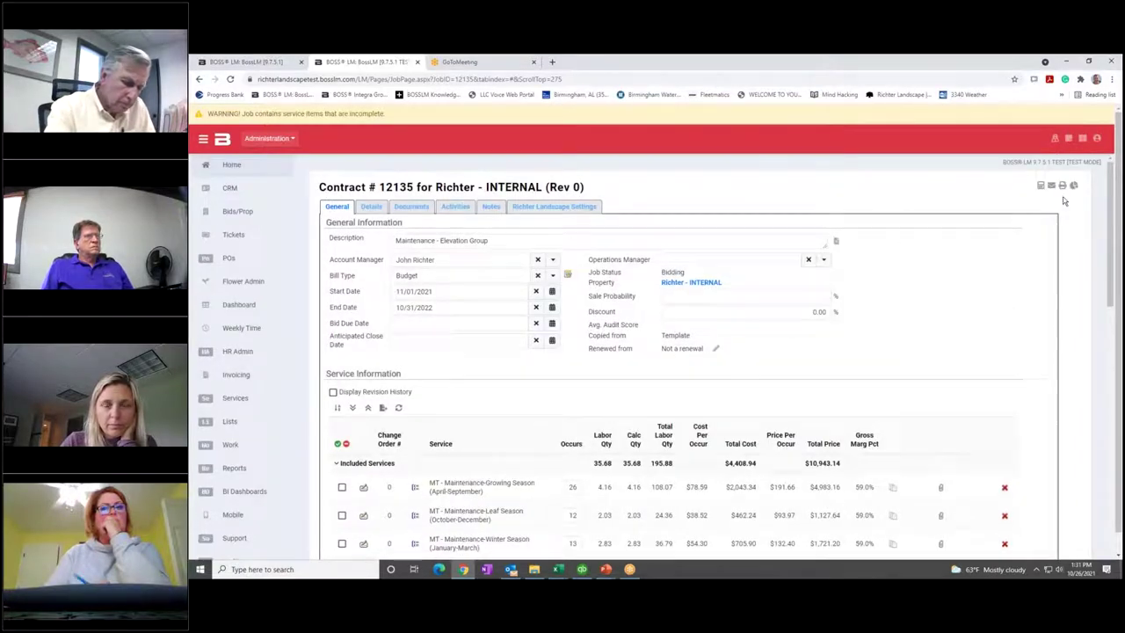
left_click(1073, 185)
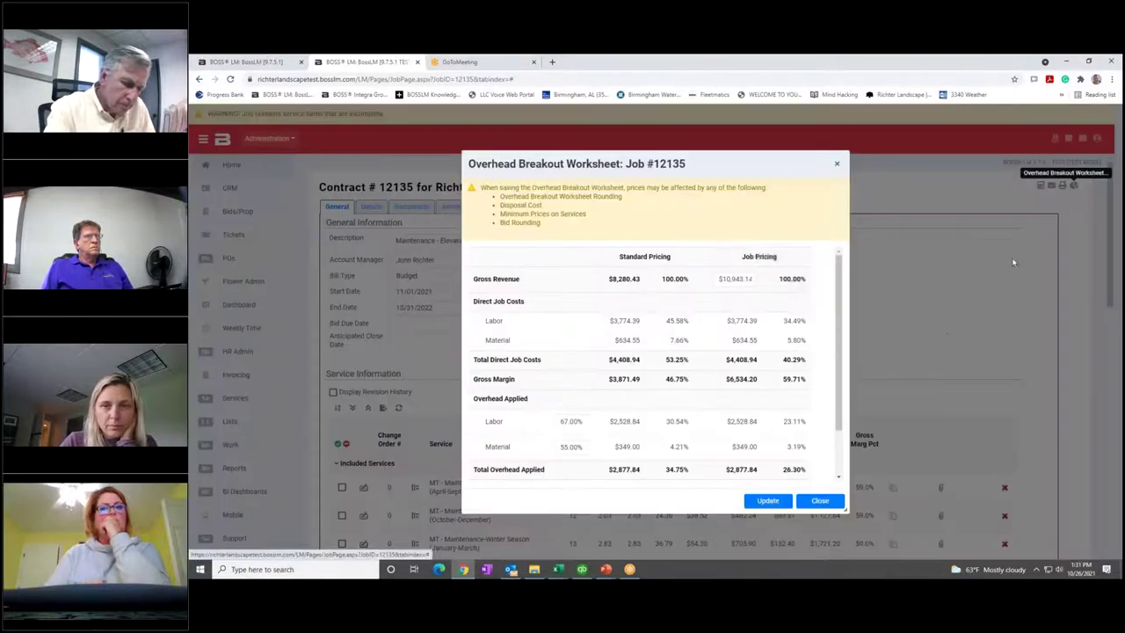
left_click(718, 278)
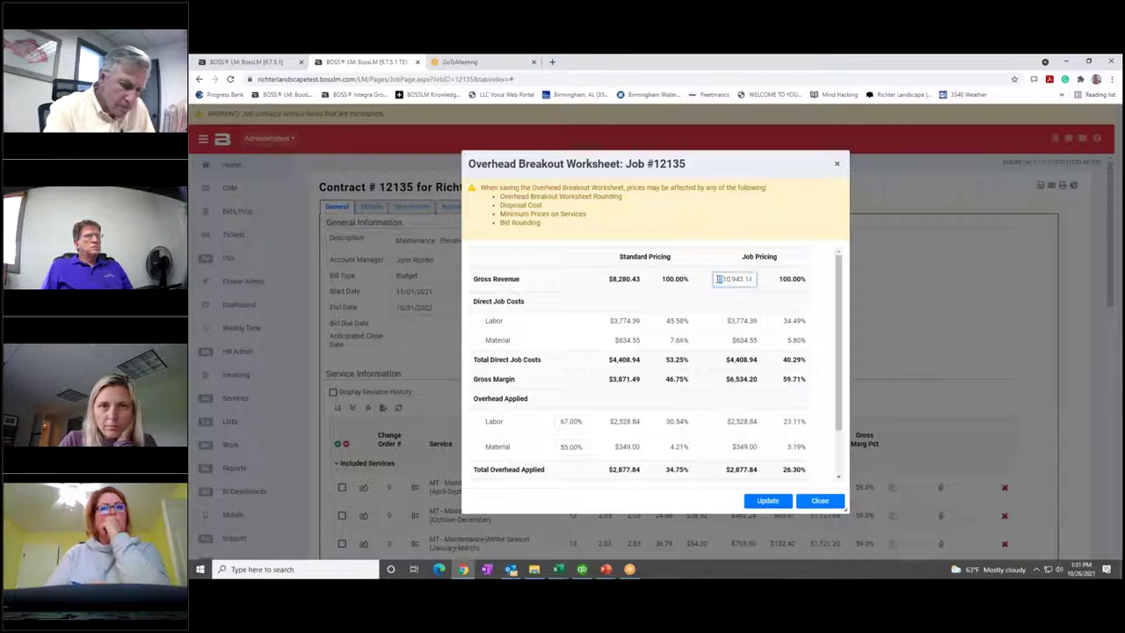
type("8,280.43")
left_click(687, 335)
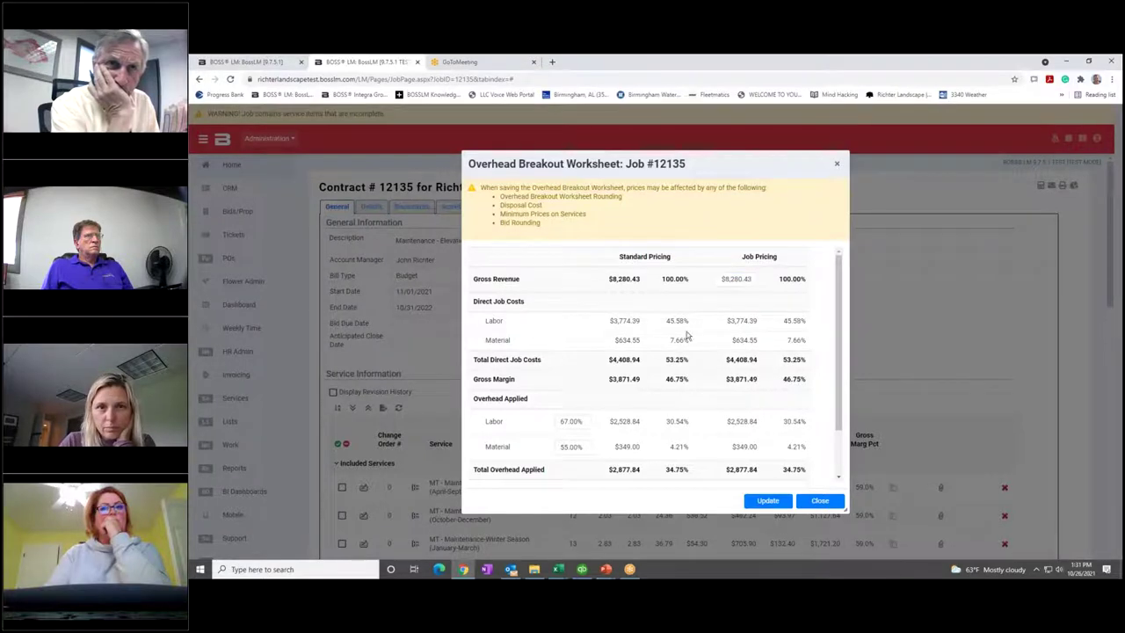
scroll(763, 328, "down", 2)
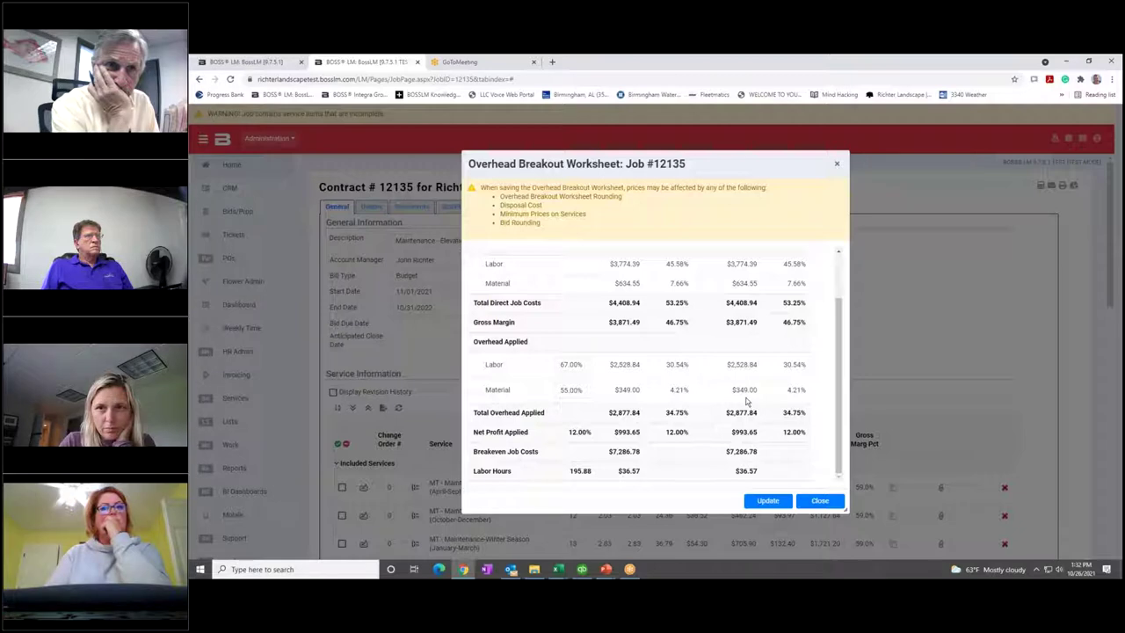
scroll(741, 331, "up", 2)
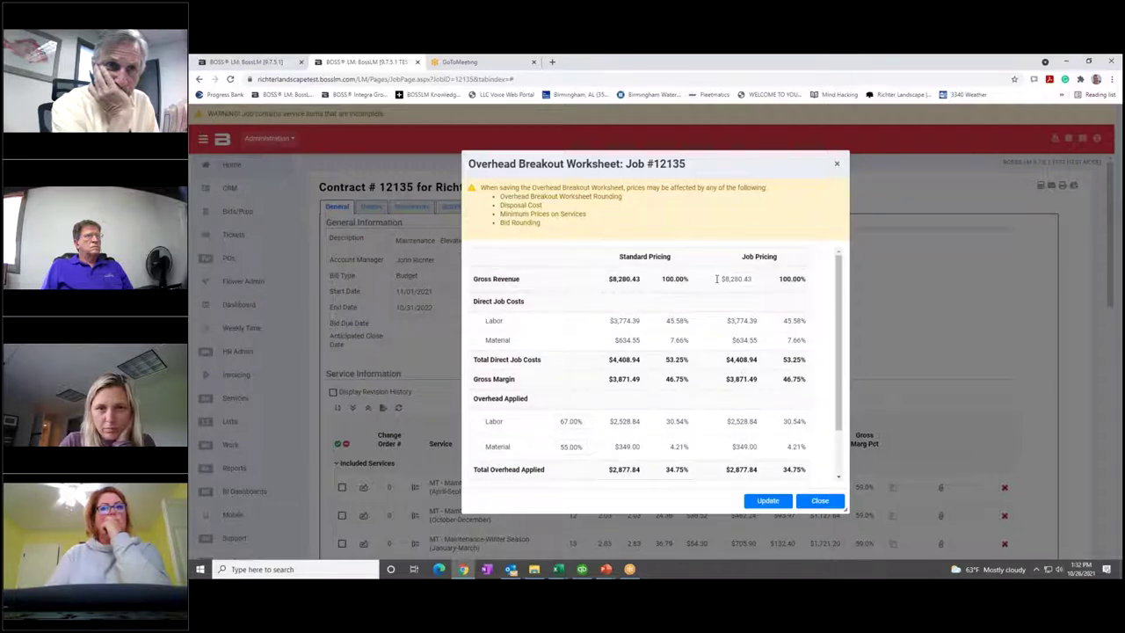
- Set the Job Pricing gross revenue back to 10943.14 and review the recalculated margin, overhead and net profit against standard pricing
left_click_drag(758, 161, 690, 161)
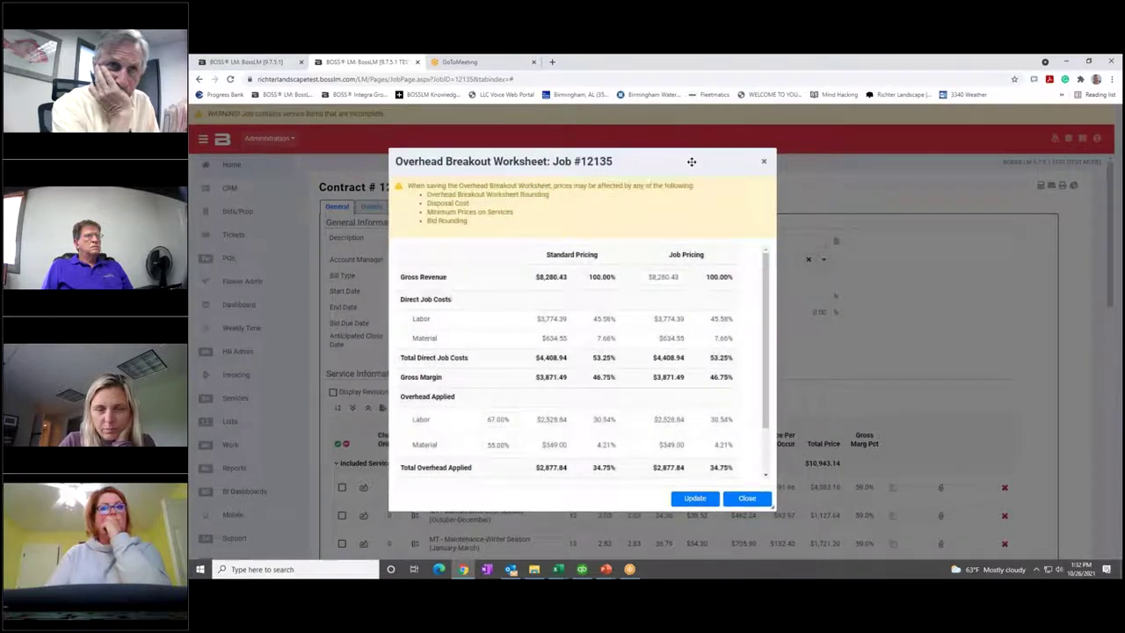
left_click(647, 276)
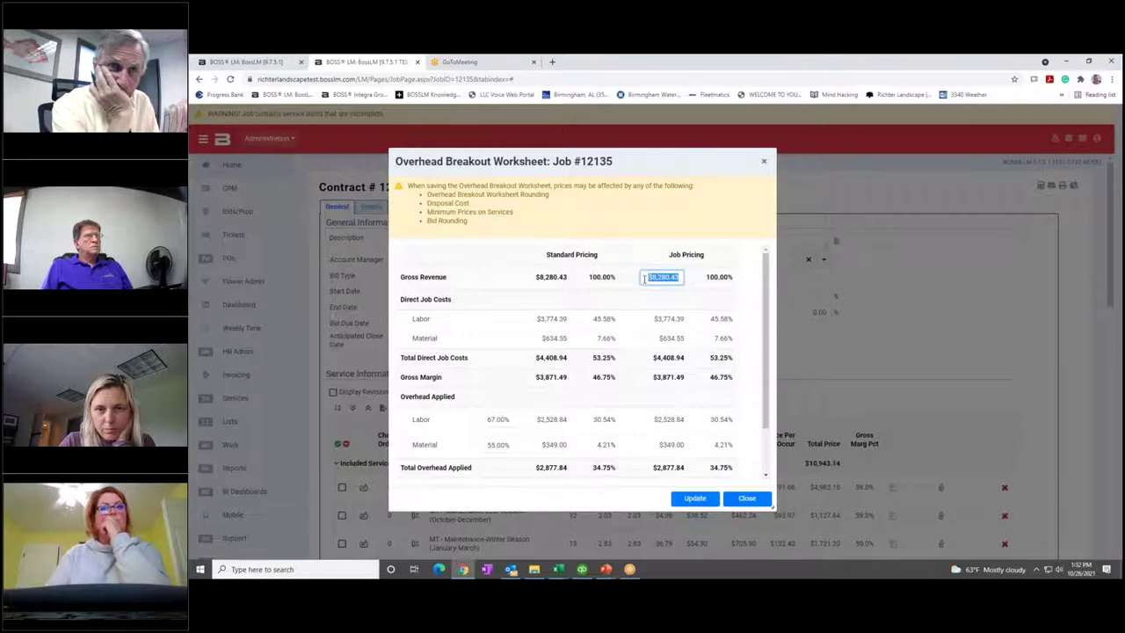
type("10943.14")
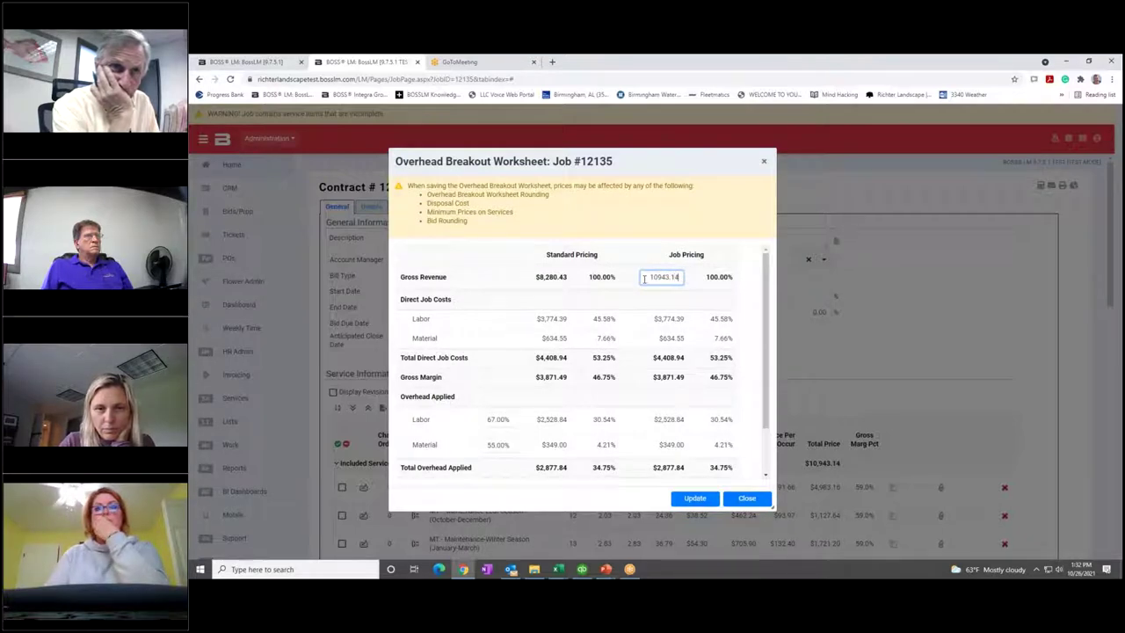
left_click(637, 358)
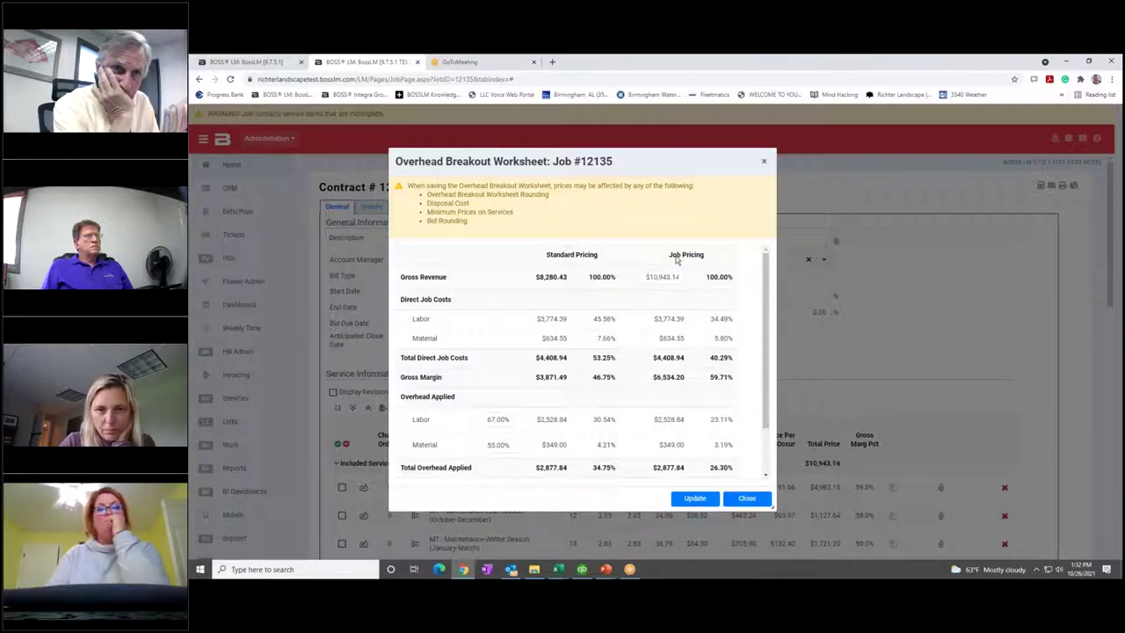
scroll(677, 303, "down", 2)
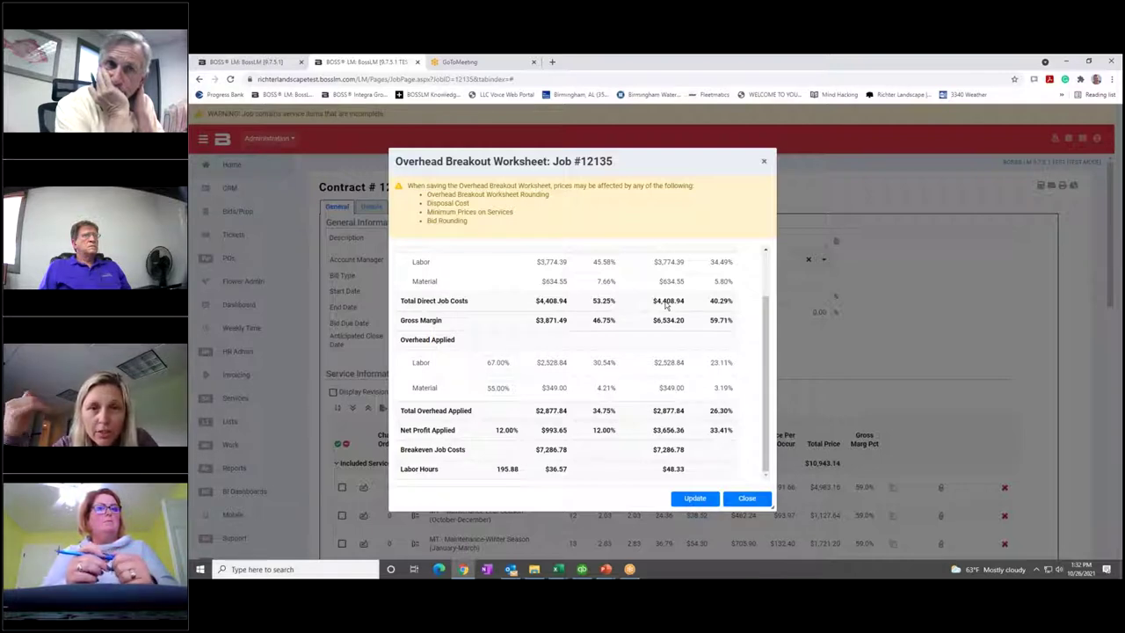
scroll(666, 305, "up", 2)
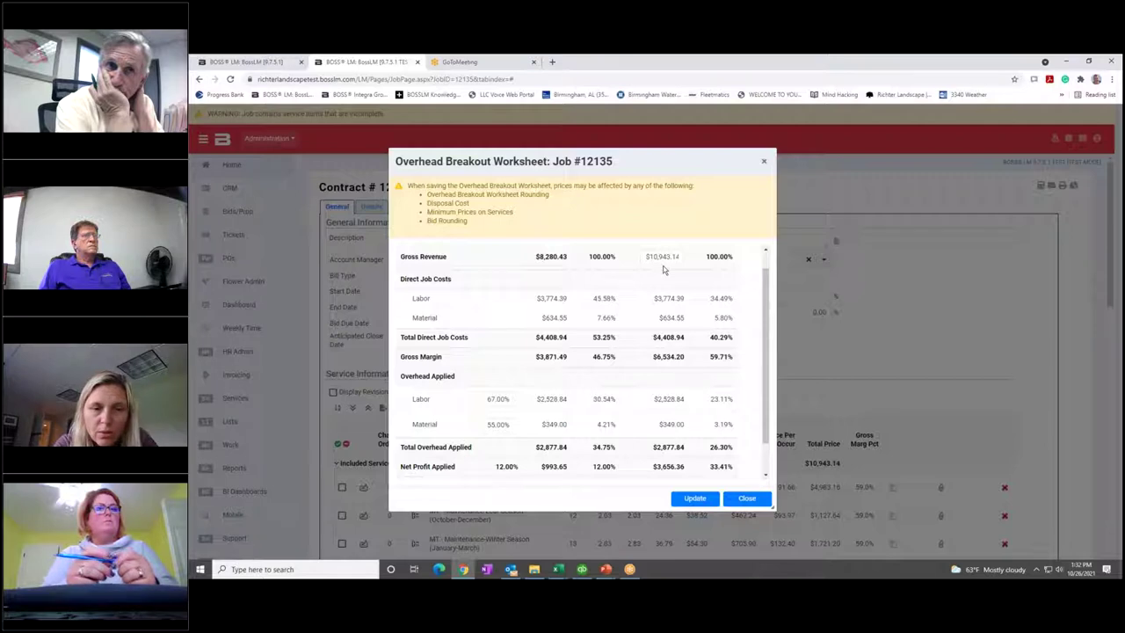
scroll(664, 270, "down", 1)
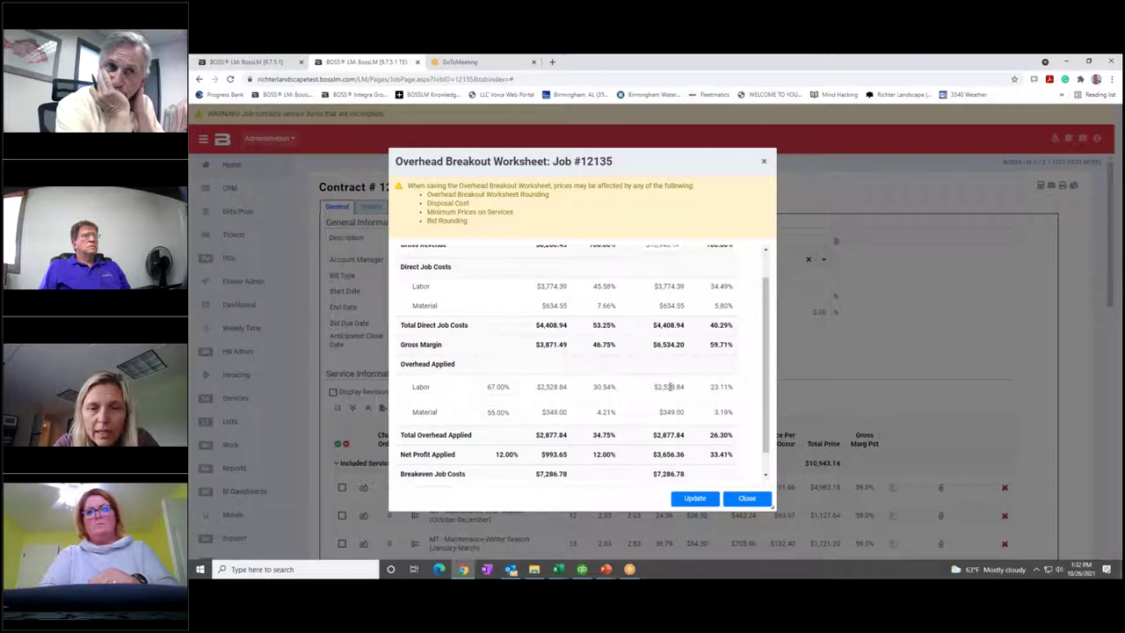
- Set the applied overhead to 75% for labor and 60% for material in the worksheet, and review the recalculated pricing
scroll(670, 387, "down", 1)
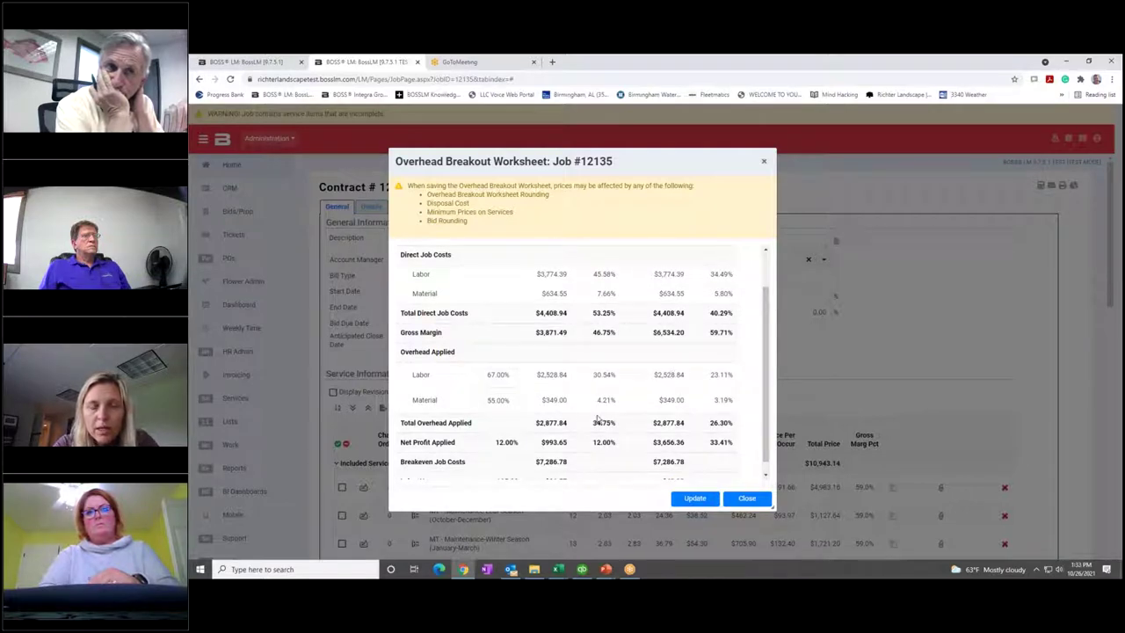
left_click(513, 374)
left_click_drag(513, 374, 454, 377)
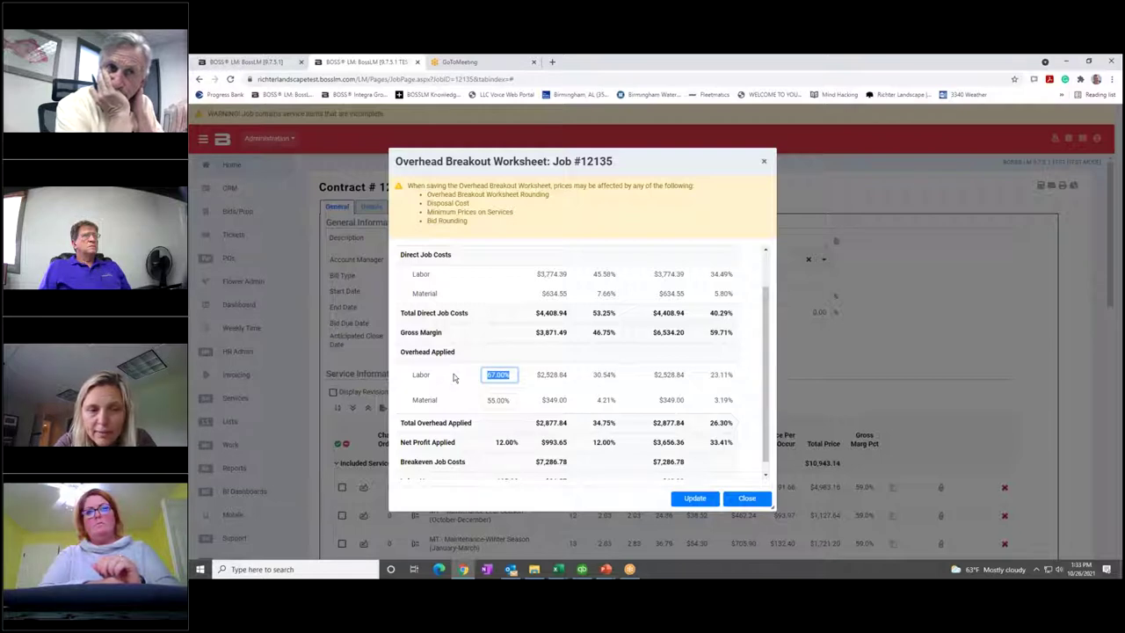
type("75")
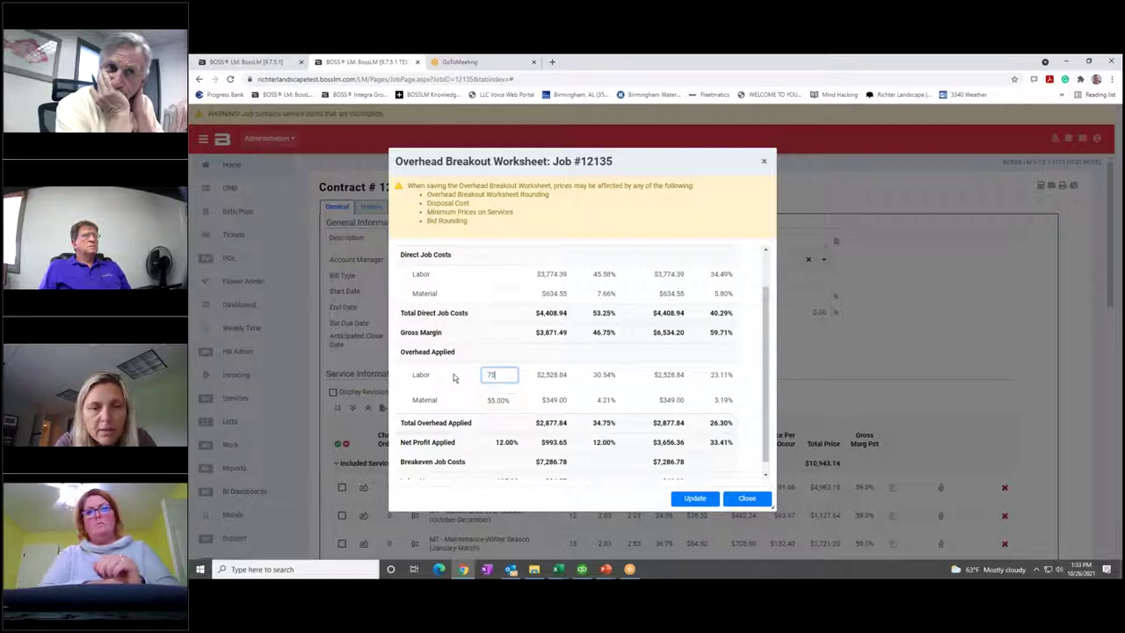
left_click(513, 400)
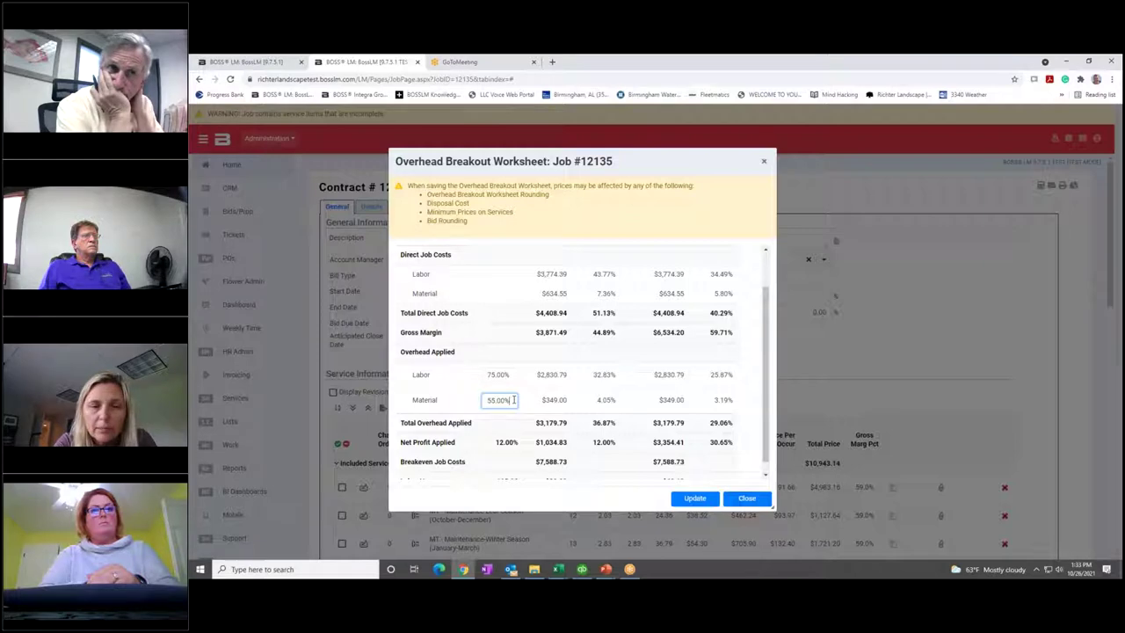
double_click(513, 400)
type("60")
left_click(591, 399)
scroll(591, 399, "down", 1)
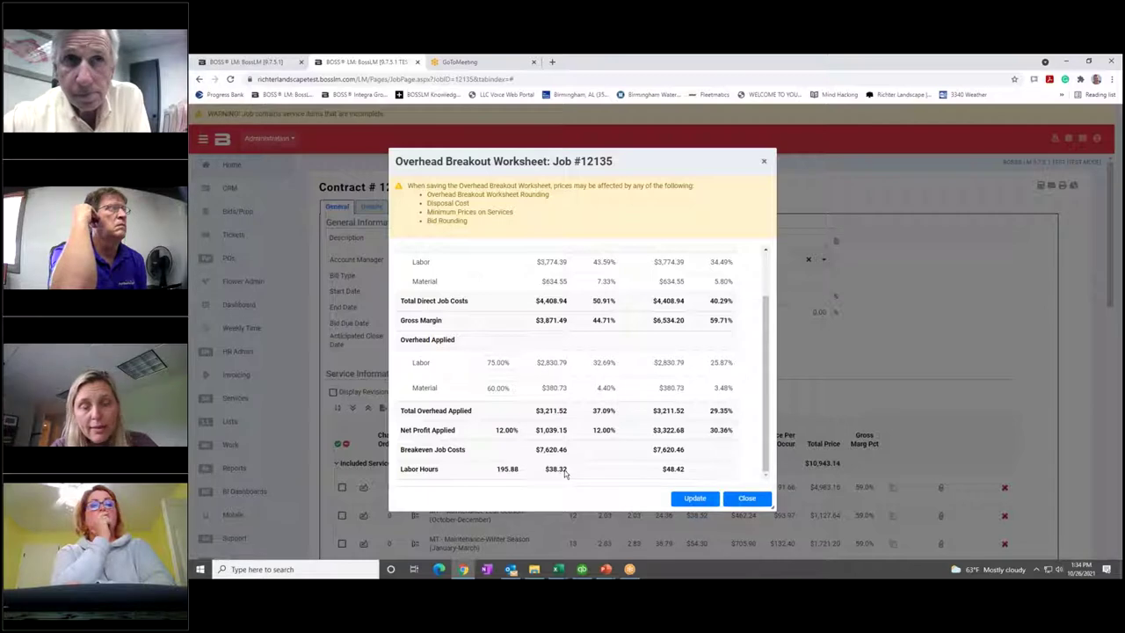
- Set the Job Pricing gross revenue to 12,000 and review the recalculated margin, net profit and labor-hour figures
left_click_drag(767, 464, 769, 420)
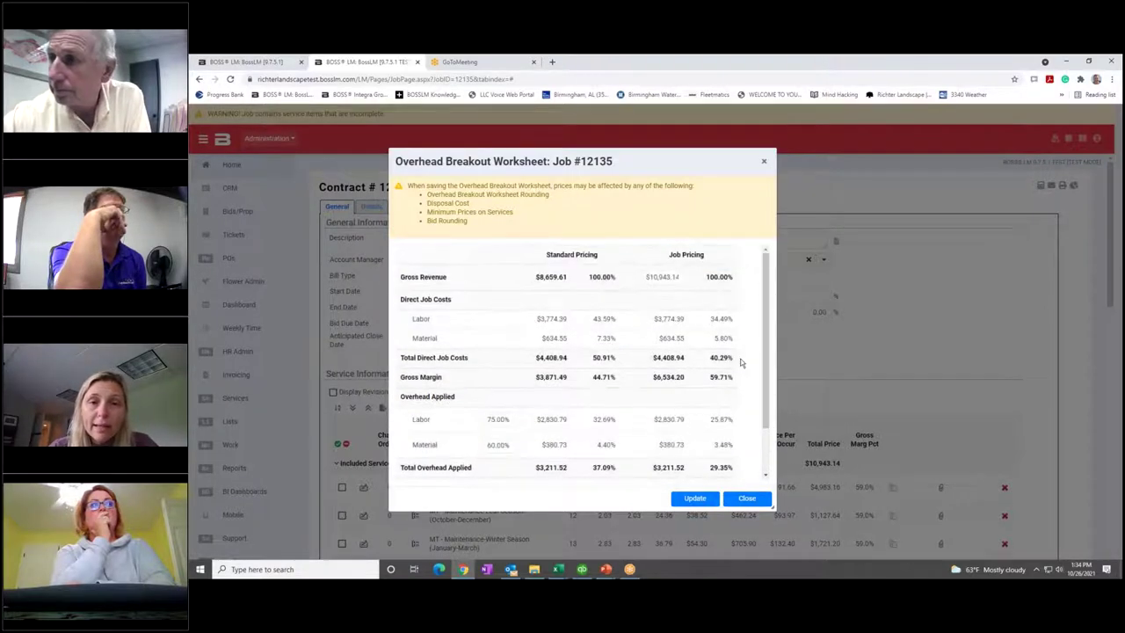
left_click(644, 276)
double_click(645, 276)
type("12000")
left_click(637, 322)
scroll(636, 322, "down", 2)
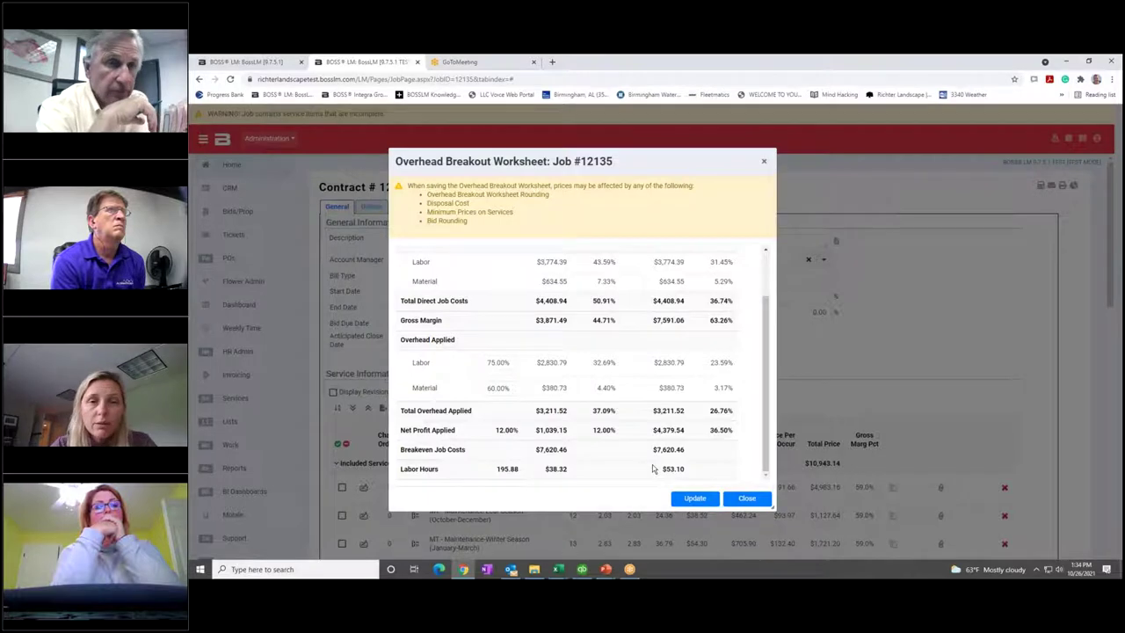
scroll(652, 469, "up", 2)
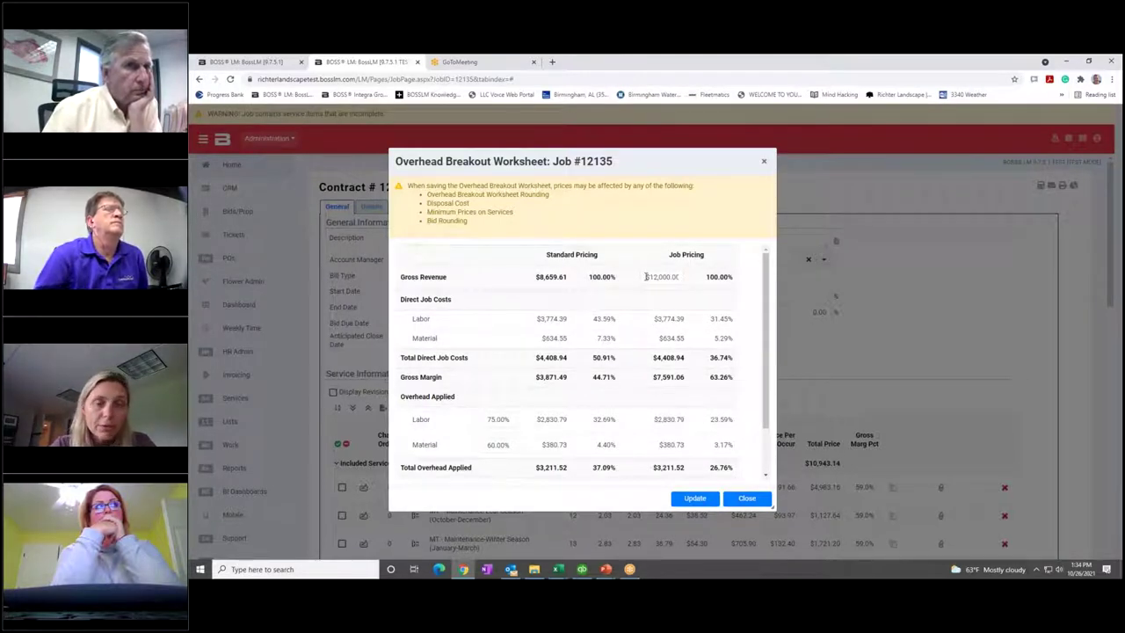
- Reposition the worksheet over the contract and compare the standard and job pricing figures from gross revenue down to labor hours
left_click_drag(663, 158, 578, 163)
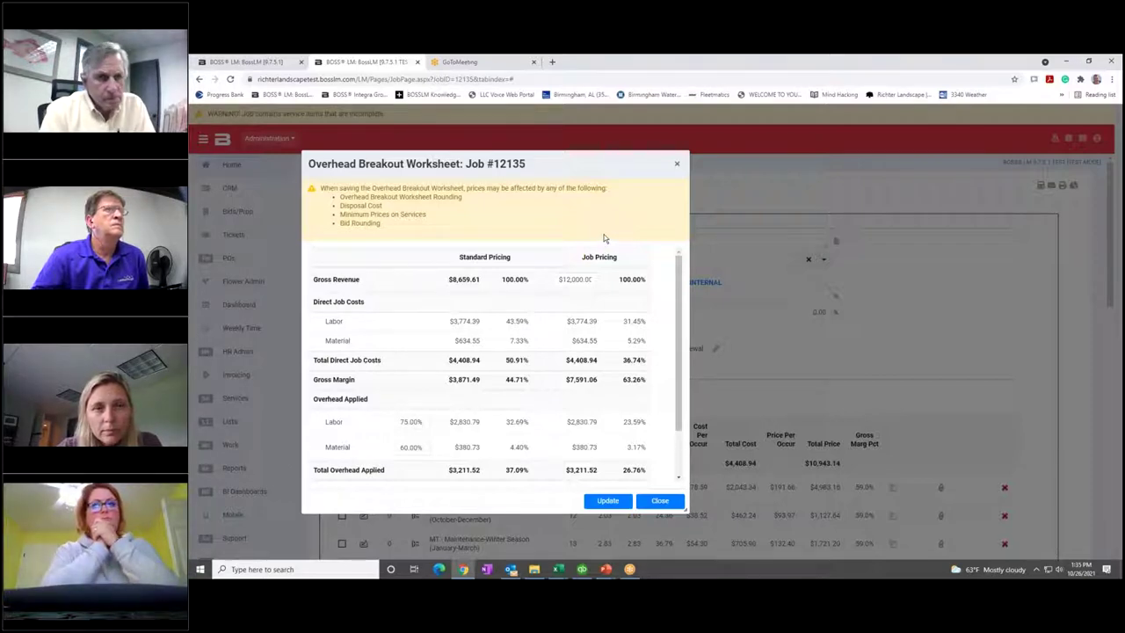
left_click_drag(600, 160, 617, 161)
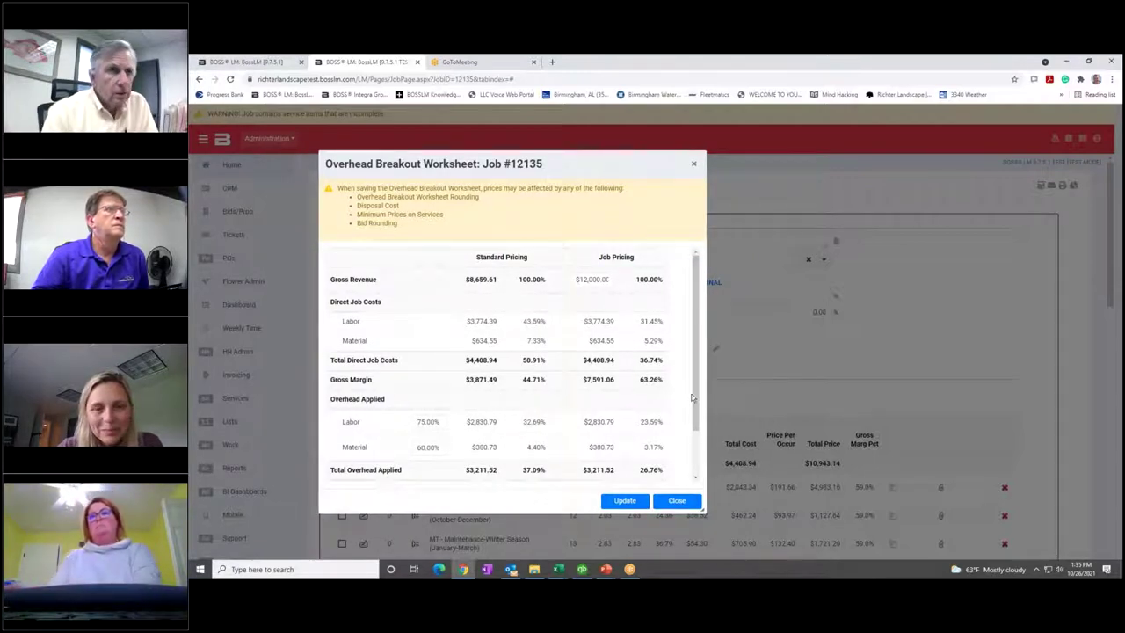
left_click_drag(697, 382, 698, 430)
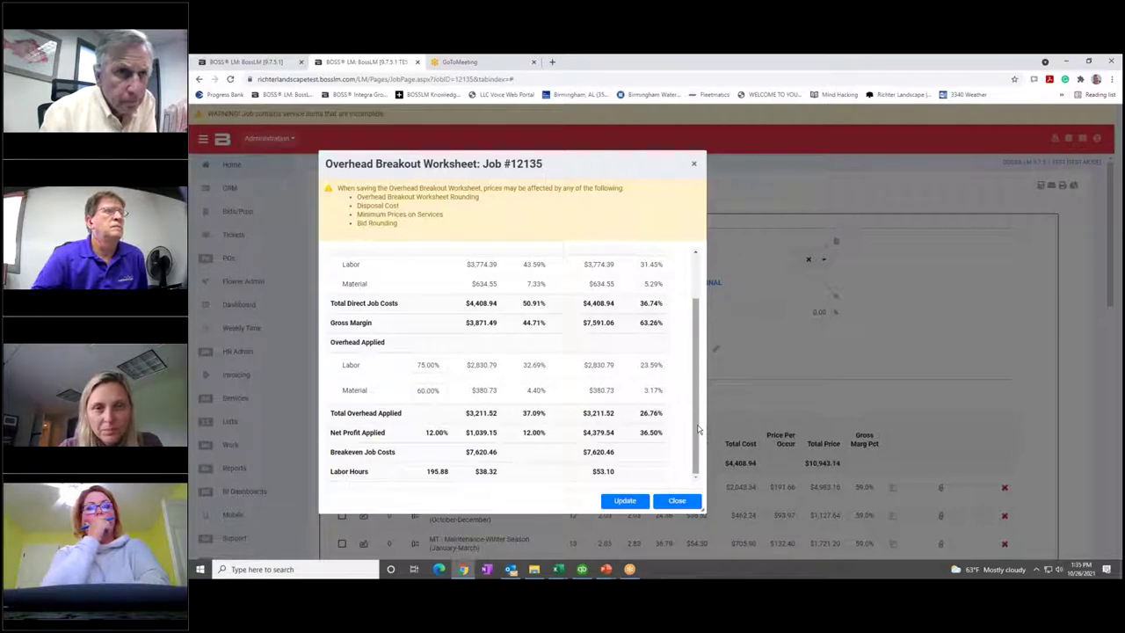
left_click_drag(698, 430, 698, 417)
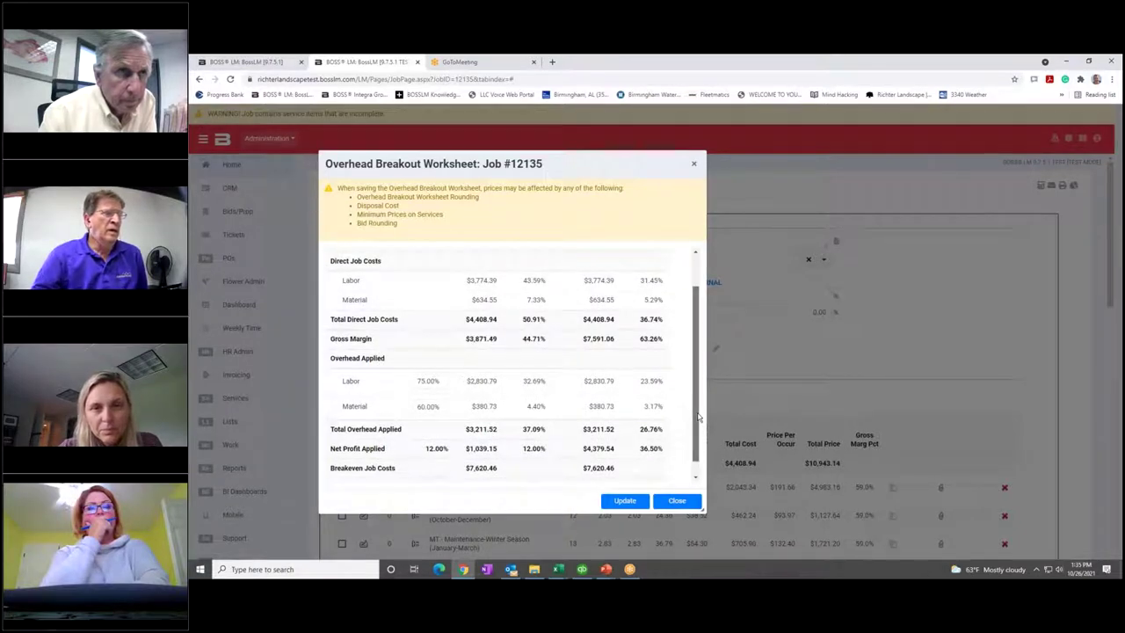
scroll(699, 418, "down", 1)
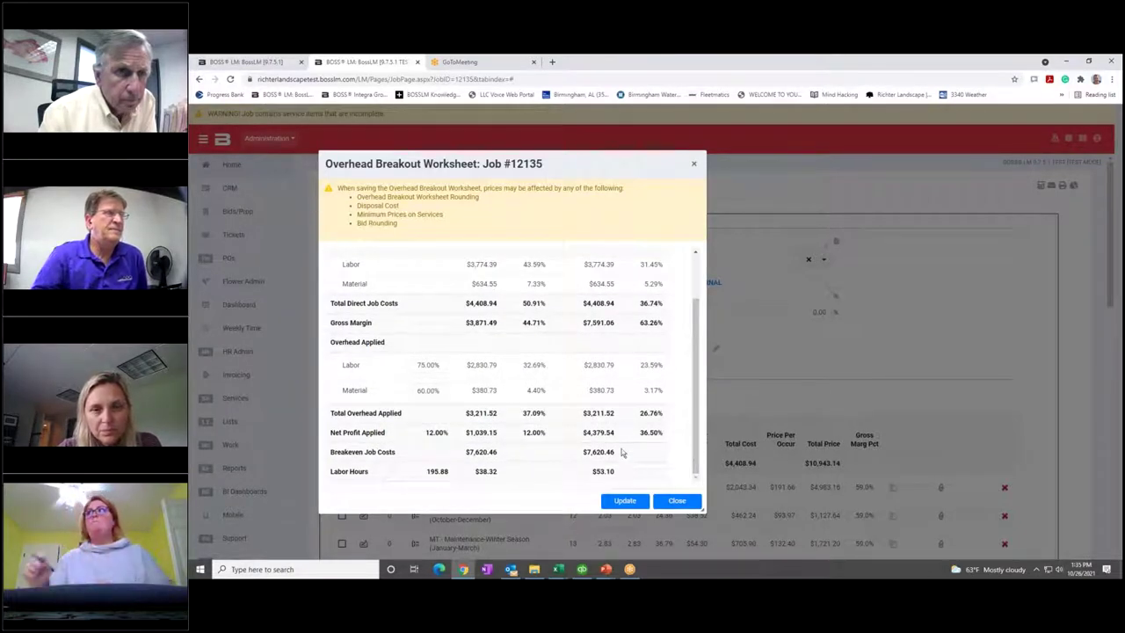
left_click_drag(698, 441, 698, 397)
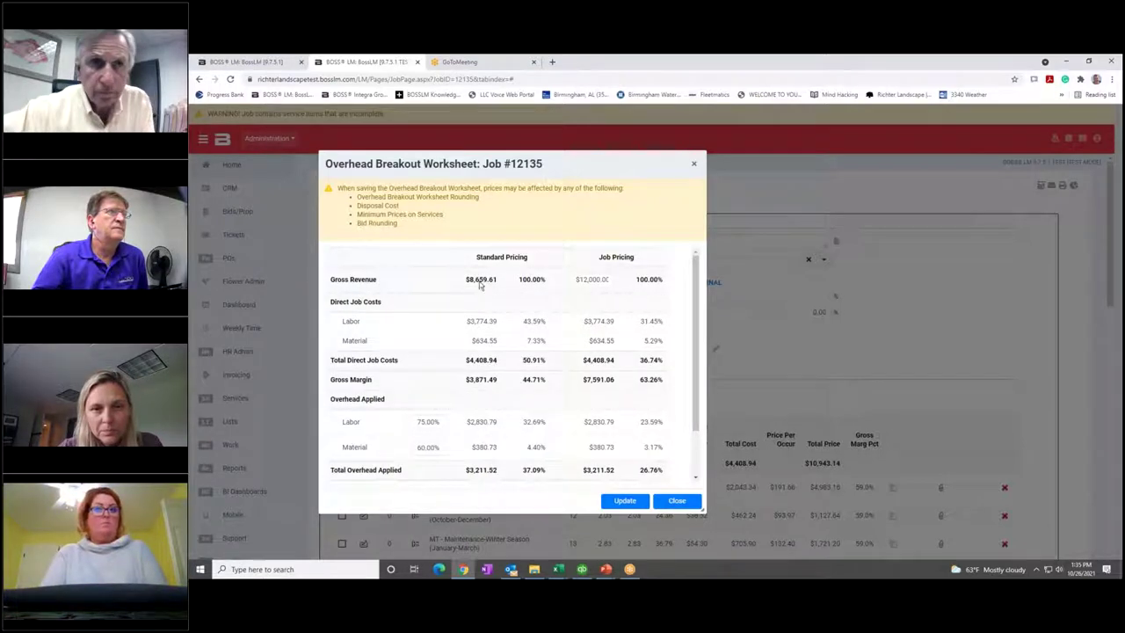
- Set the Job Pricing gross revenue to 10,000 and compare the resulting net profit and labor-hour figures with standard pricing
left_click(576, 280)
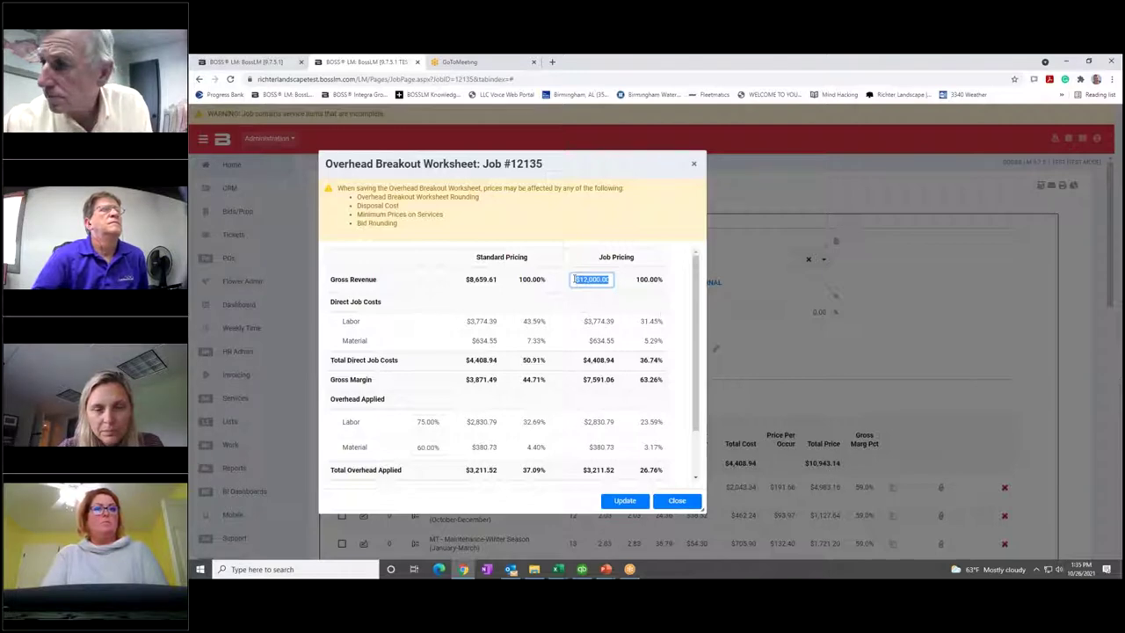
type("1")
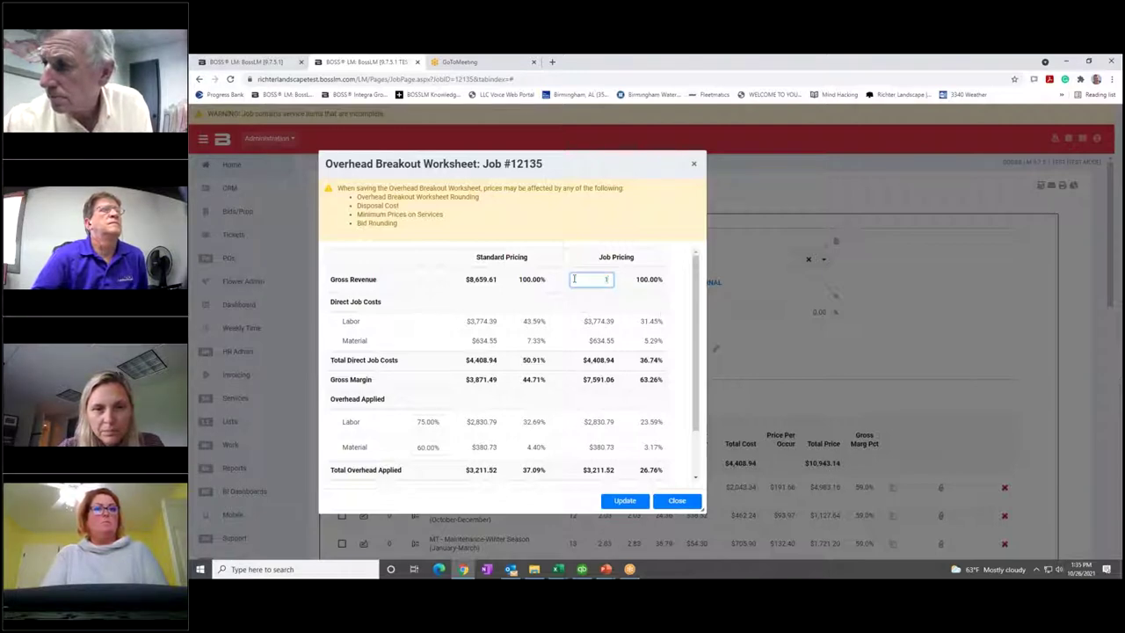
type("0000")
key("Tab")
scroll(565, 350, "down", 1)
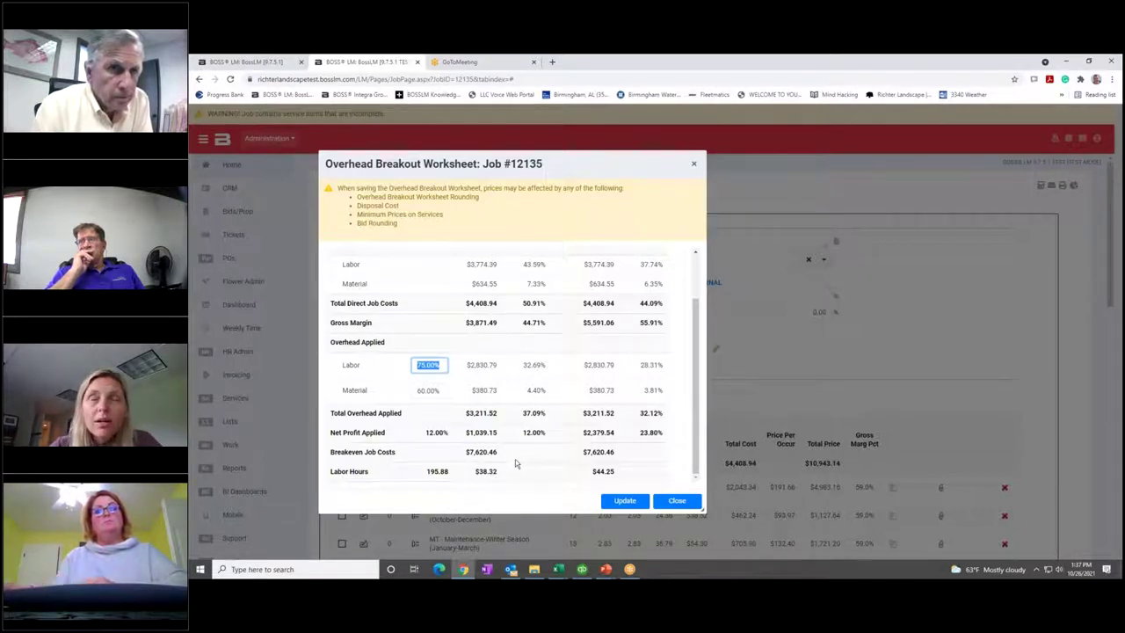
scroll(562, 404, "up", 2)
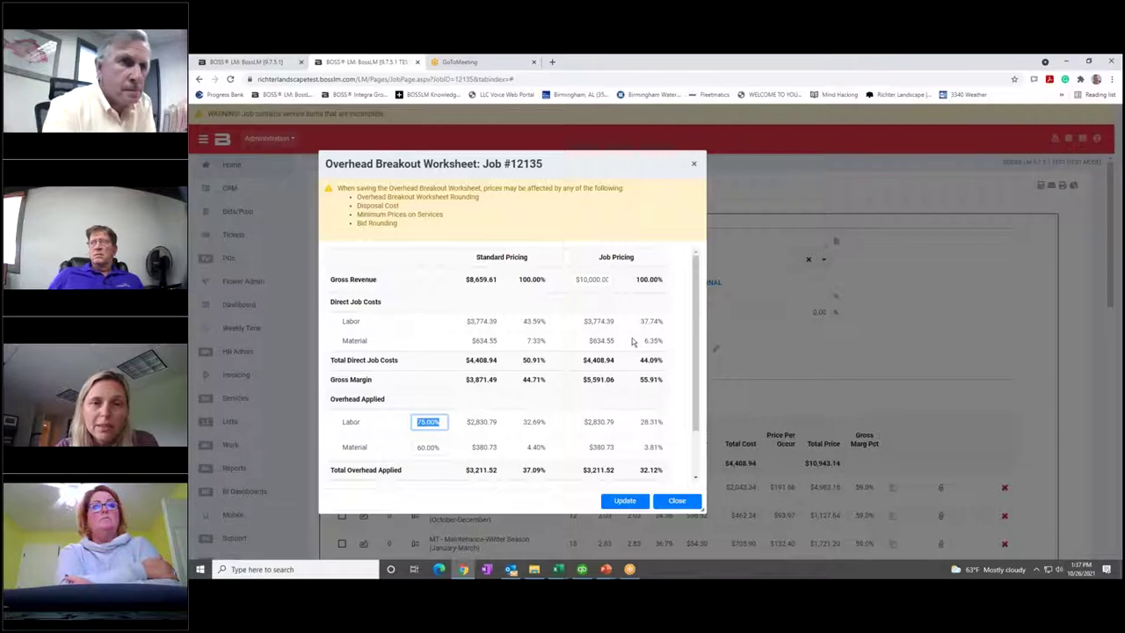
- Set the Job Pricing gross revenue to 11,000 and update the contract with the worksheet's pricing
left_click(572, 280)
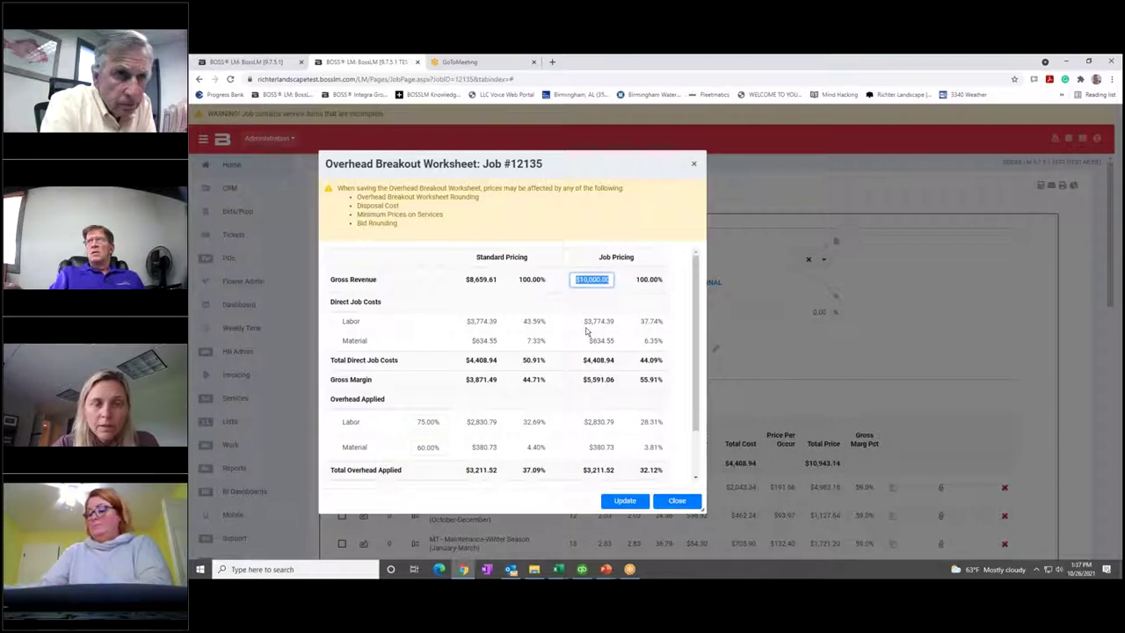
type("11,")
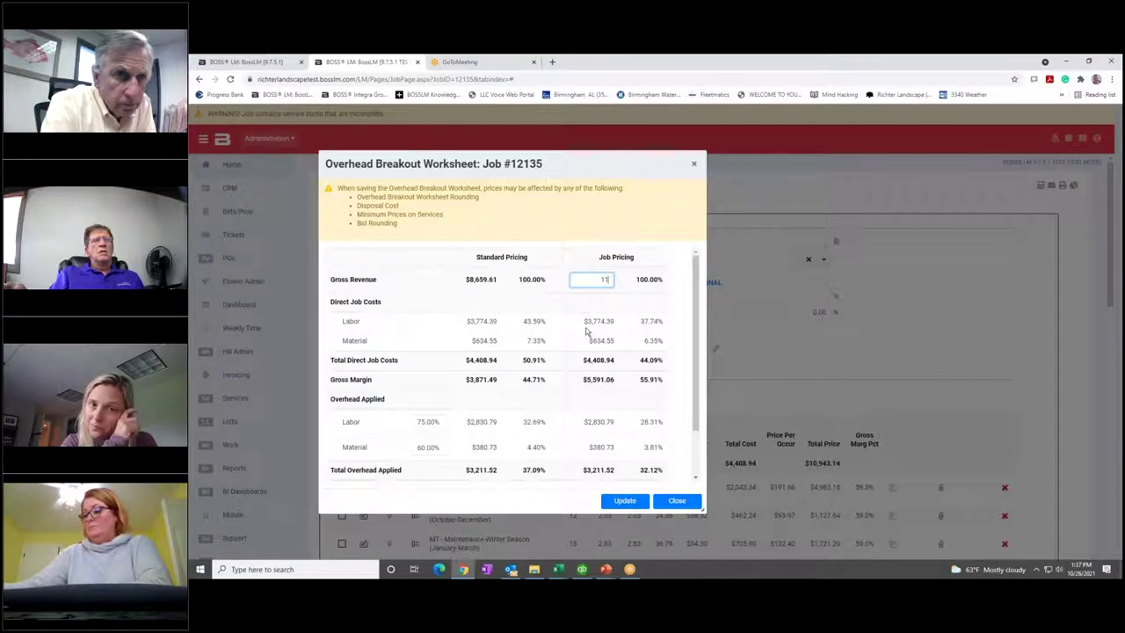
type("000")
key("Tab")
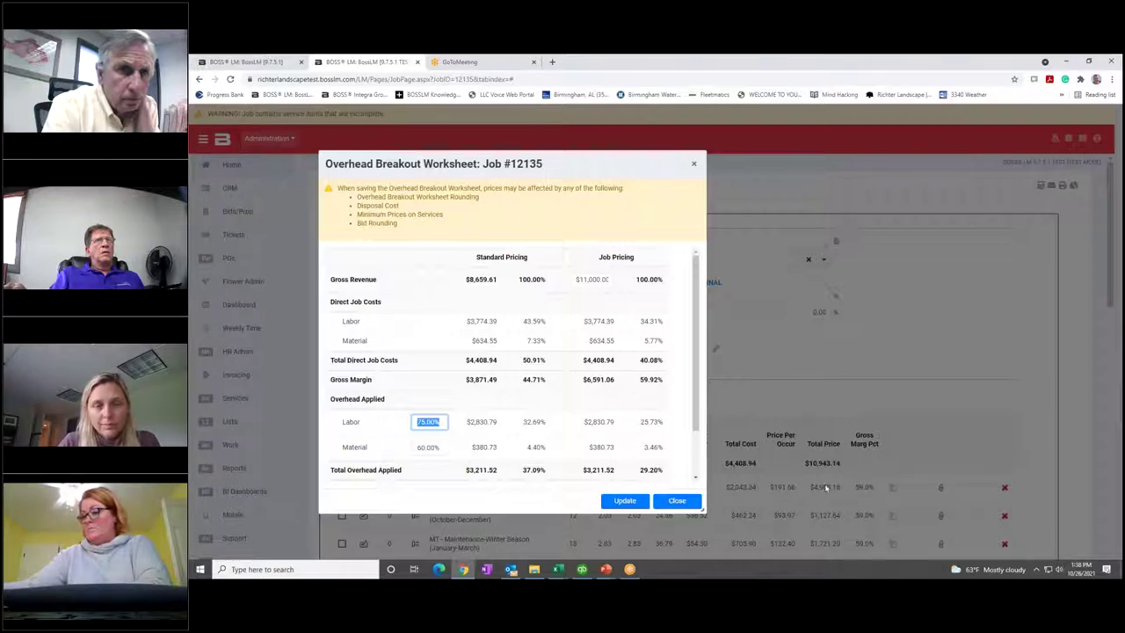
left_click(625, 500)
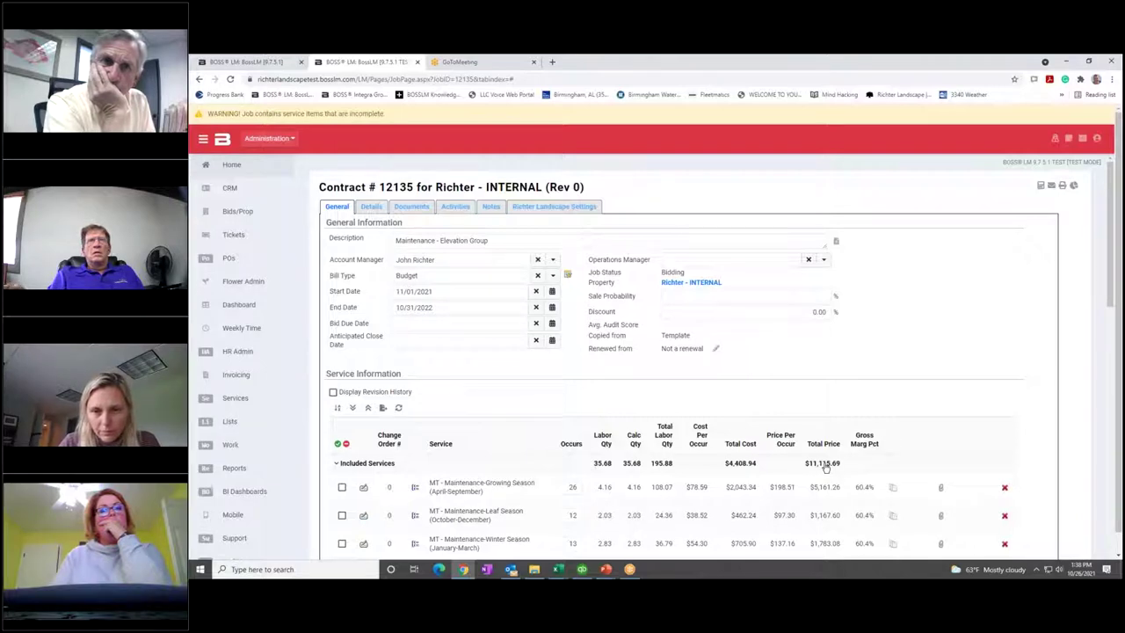
- Examine the repriced included services, the optional services and the price information for differences from the worksheet's gross revenue
scroll(825, 468, "down", 1)
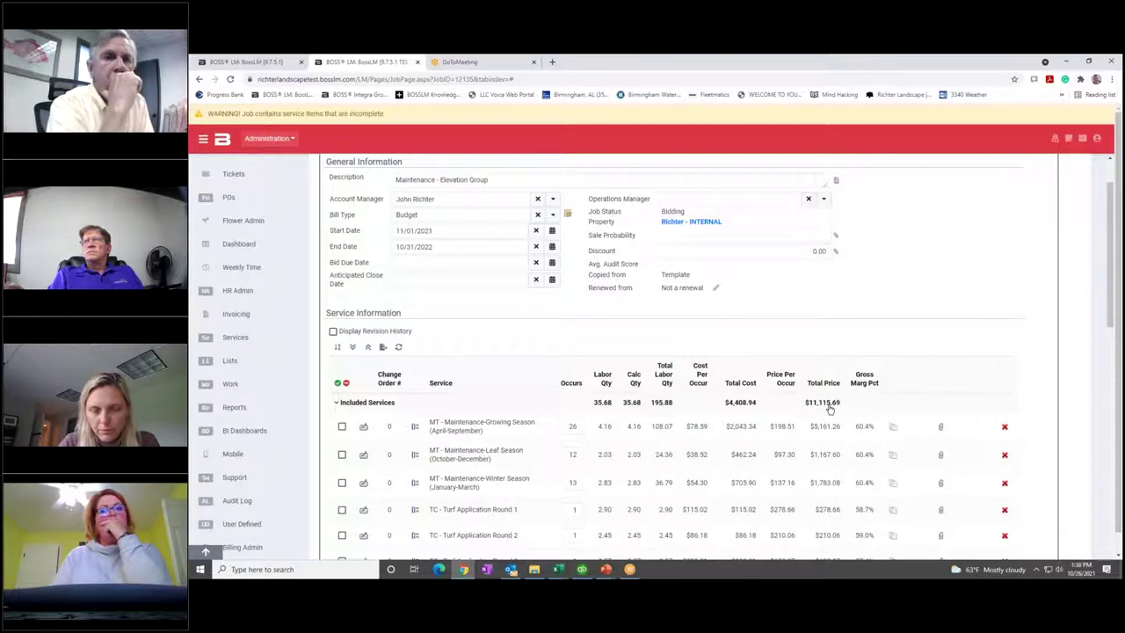
scroll(829, 410, "down", 1)
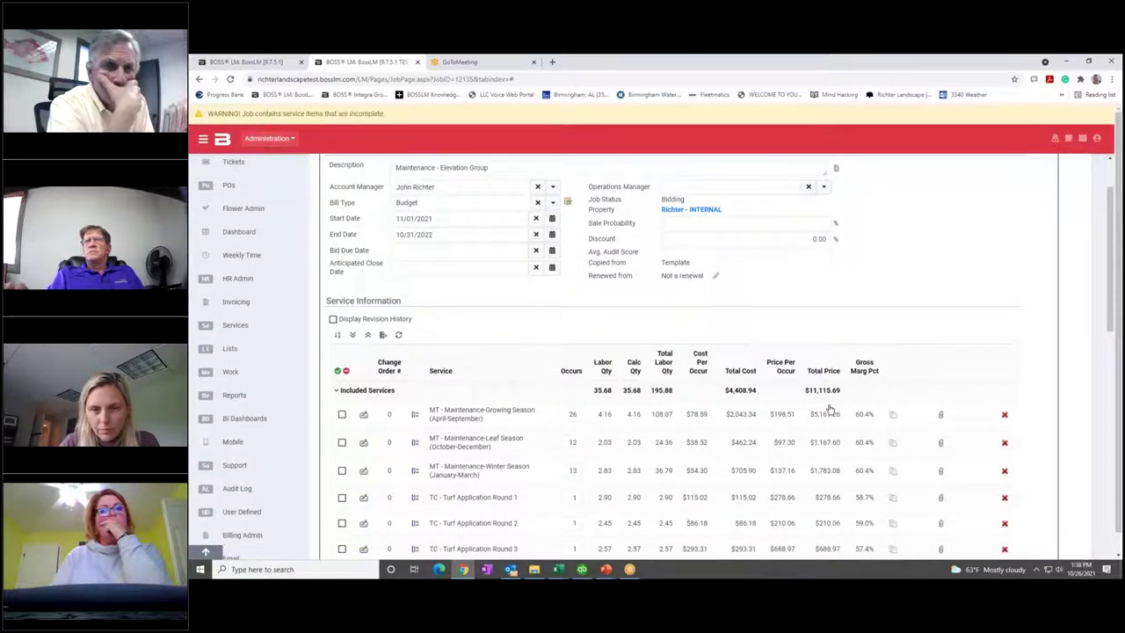
scroll(830, 410, "down", 1)
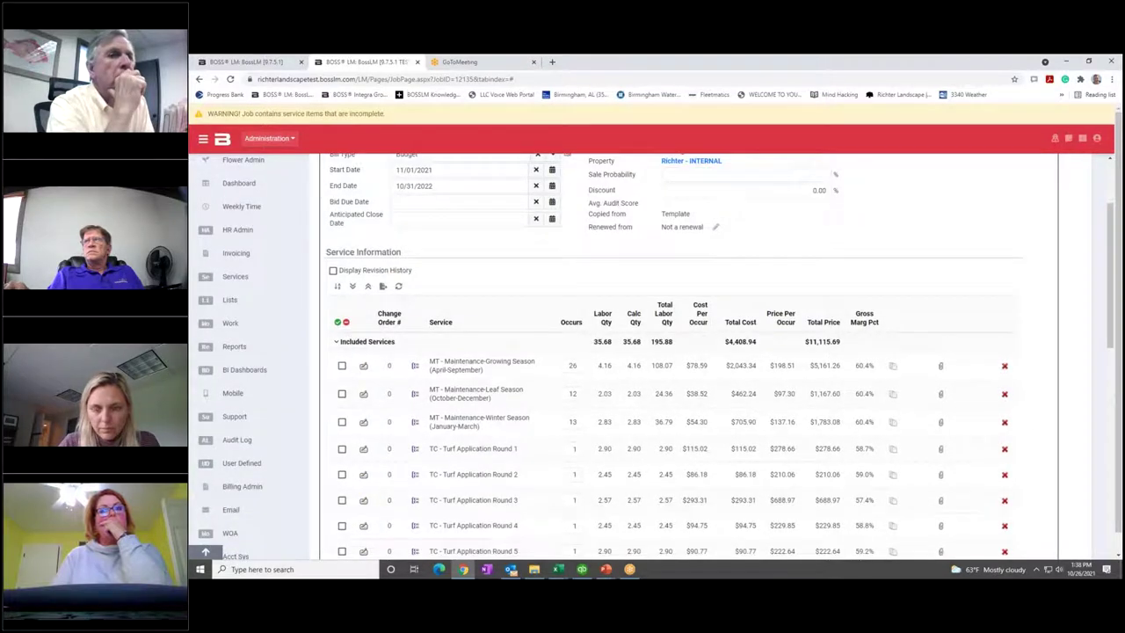
scroll(683, 275, "down", 1)
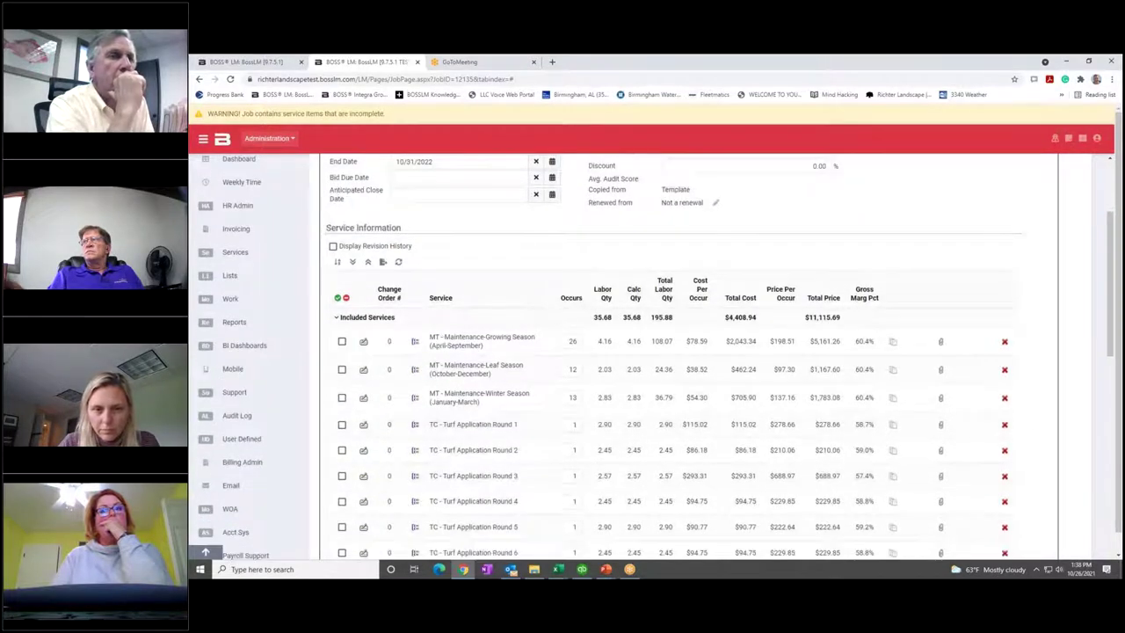
scroll(684, 275, "down", 1)
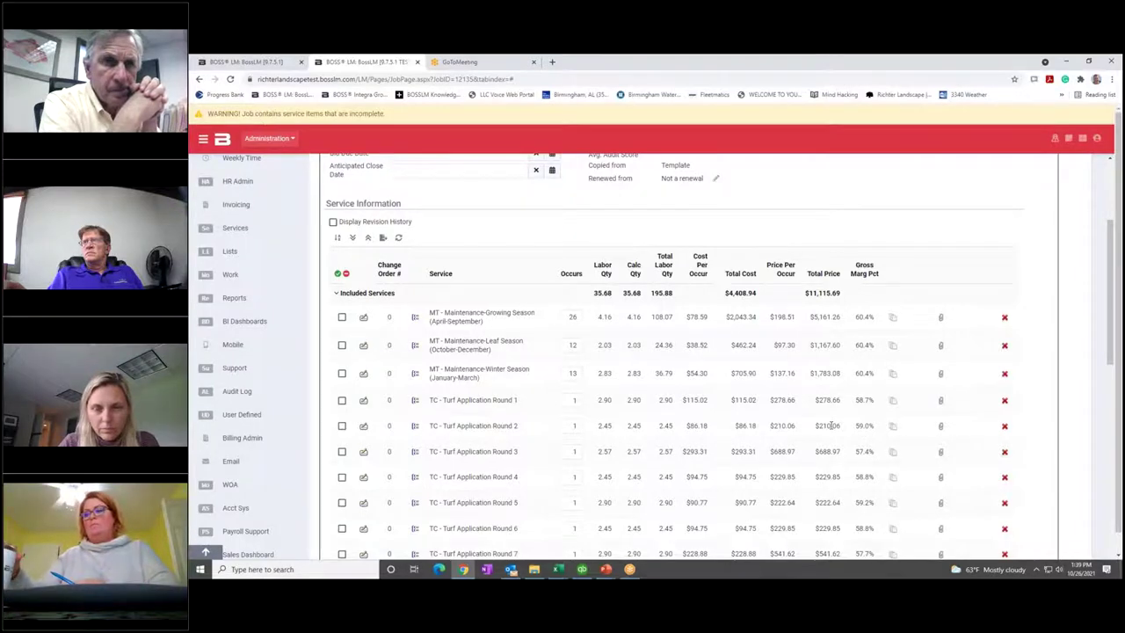
scroll(832, 425, "down", 10)
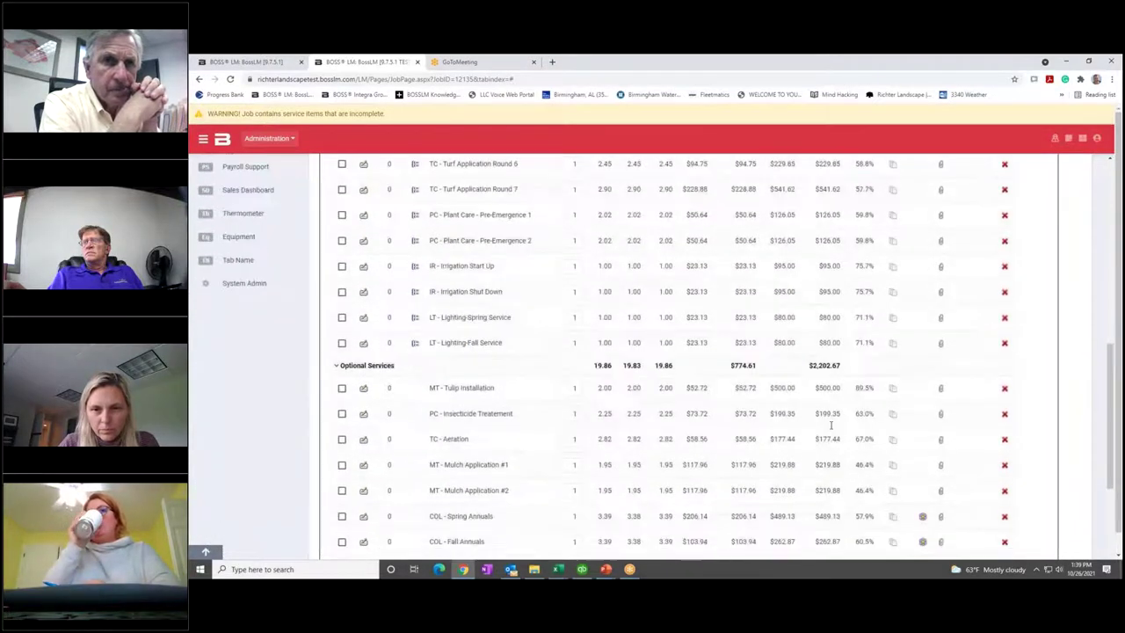
scroll(832, 425, "down", 1)
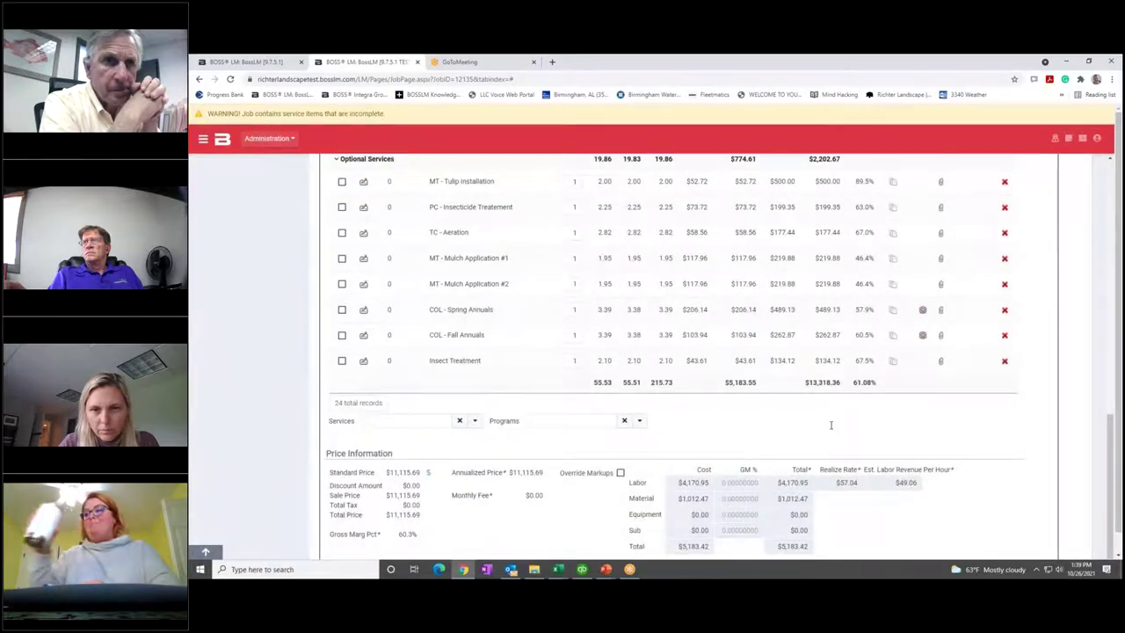
- Open the IR - Irrigation Start Up service to compare its calculated item total with its contract price, and close it
scroll(831, 424, "up", 10)
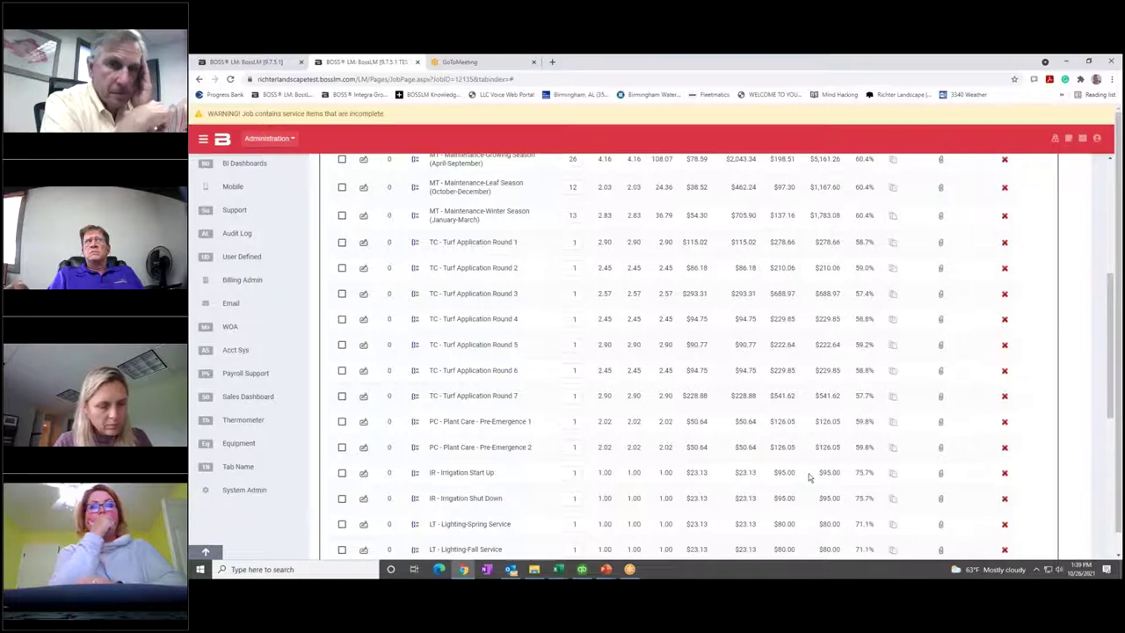
left_click(367, 475)
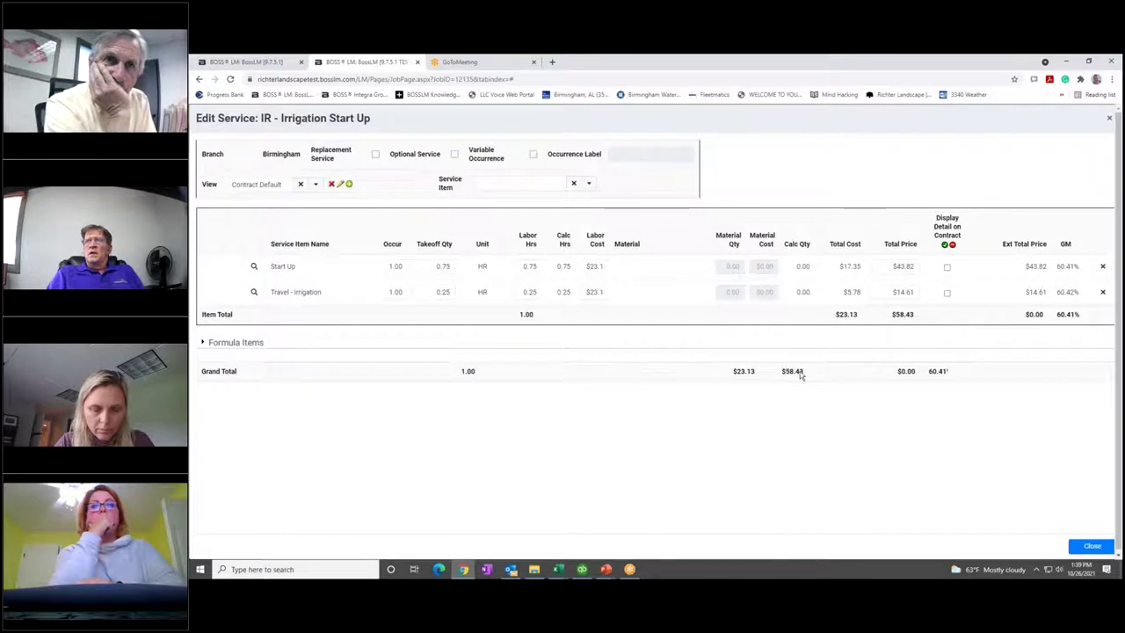
left_click(1093, 545)
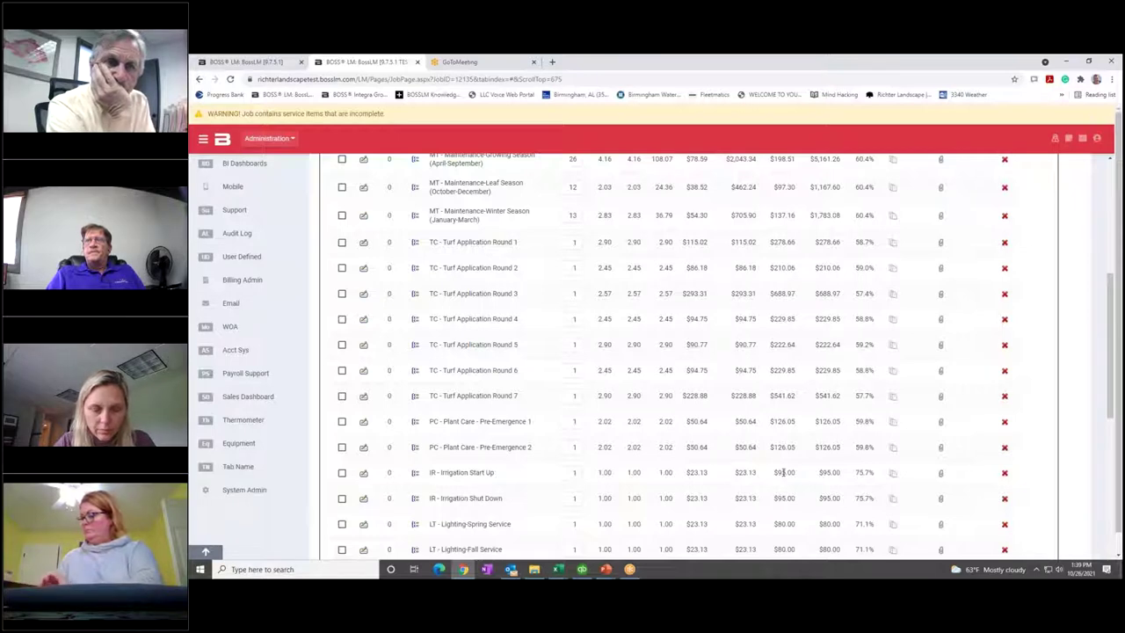
- Review the total price and gross margin percentages of the contract's included services
scroll(783, 472, "up", 5)
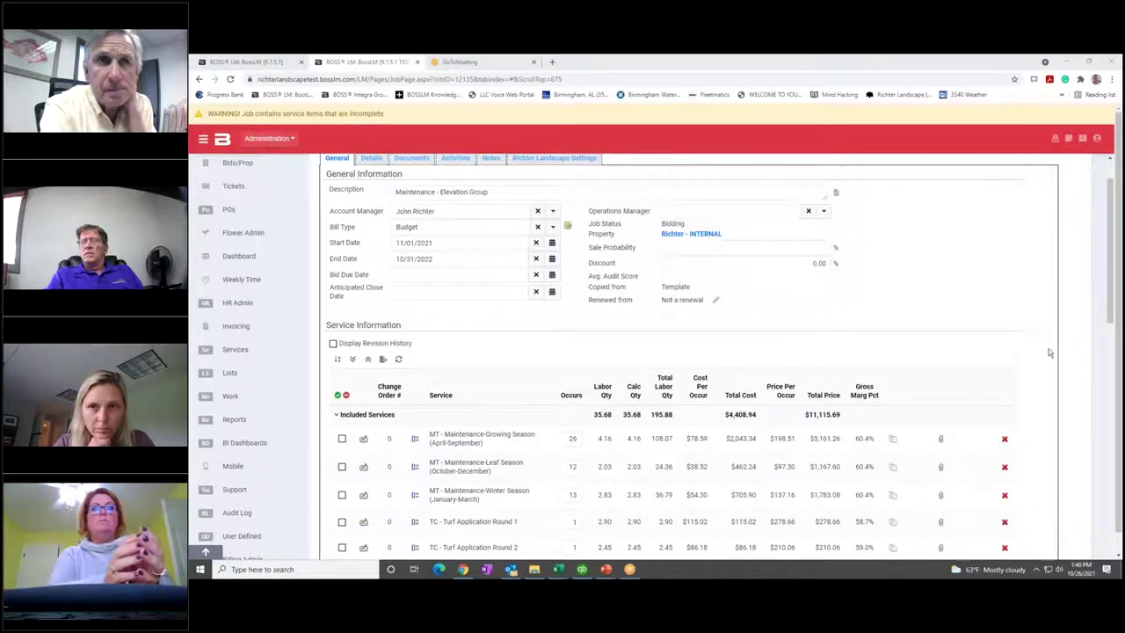
scroll(1045, 354, "down", 1)
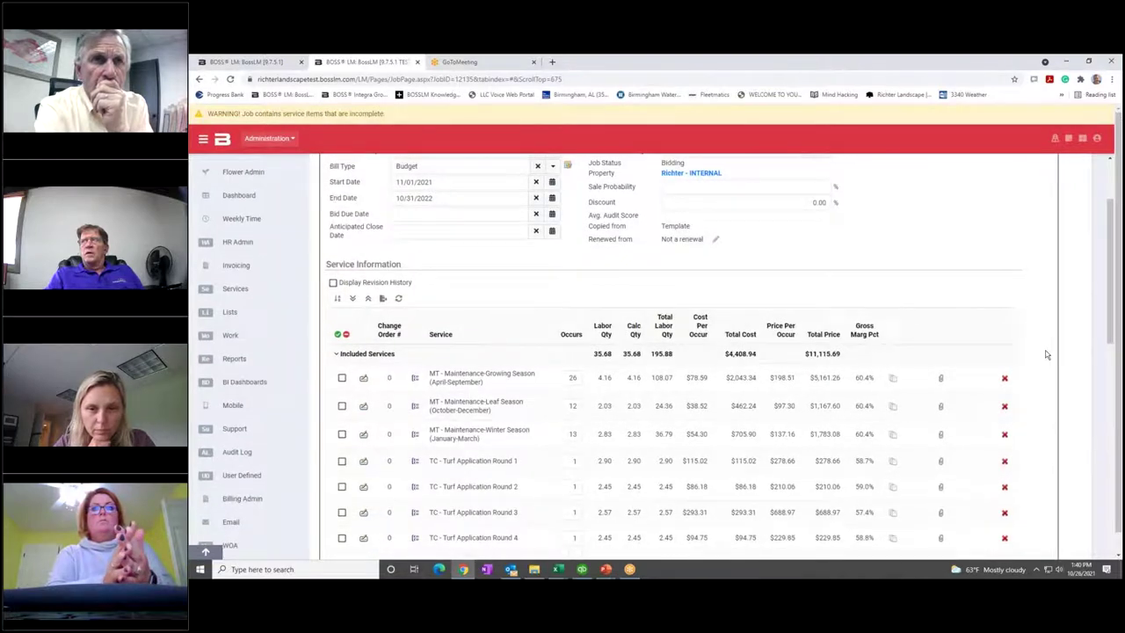
scroll(1045, 354, "down", 2)
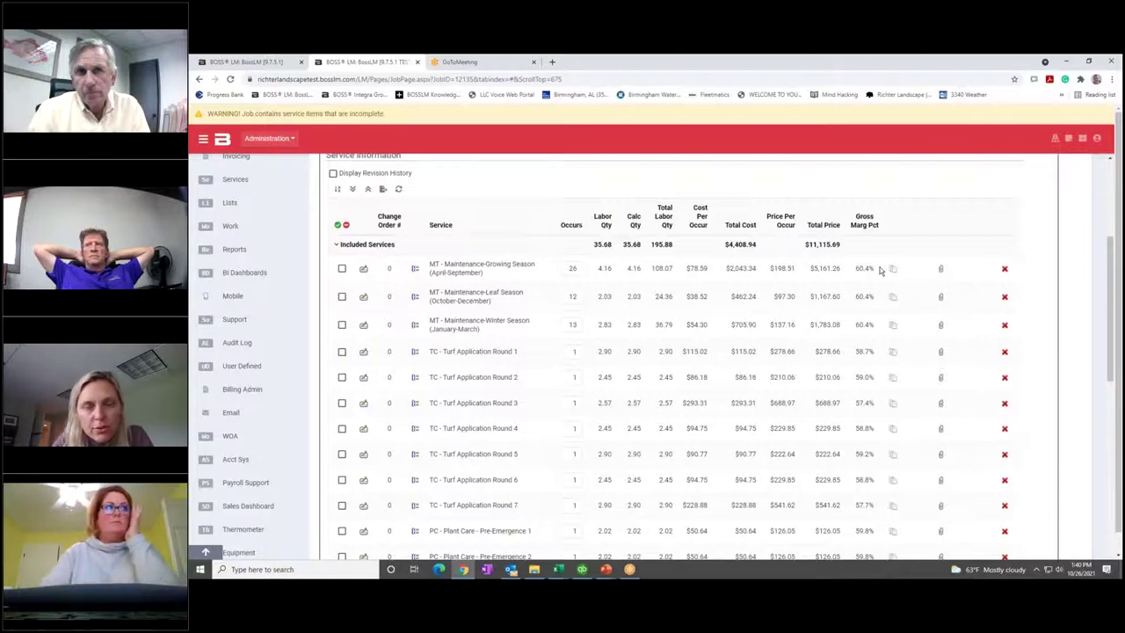
- Open the MT - Maintenance-Growing Season service to review the prices and gross margins of its service items, and close it
left_click(362, 268)
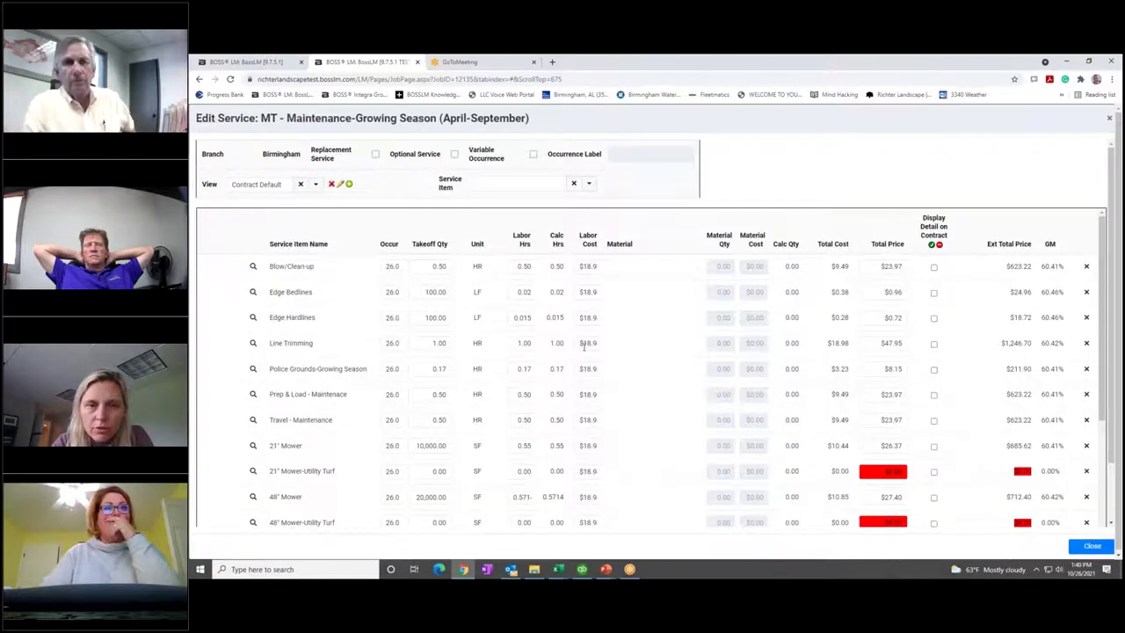
scroll(583, 346, "down", 1)
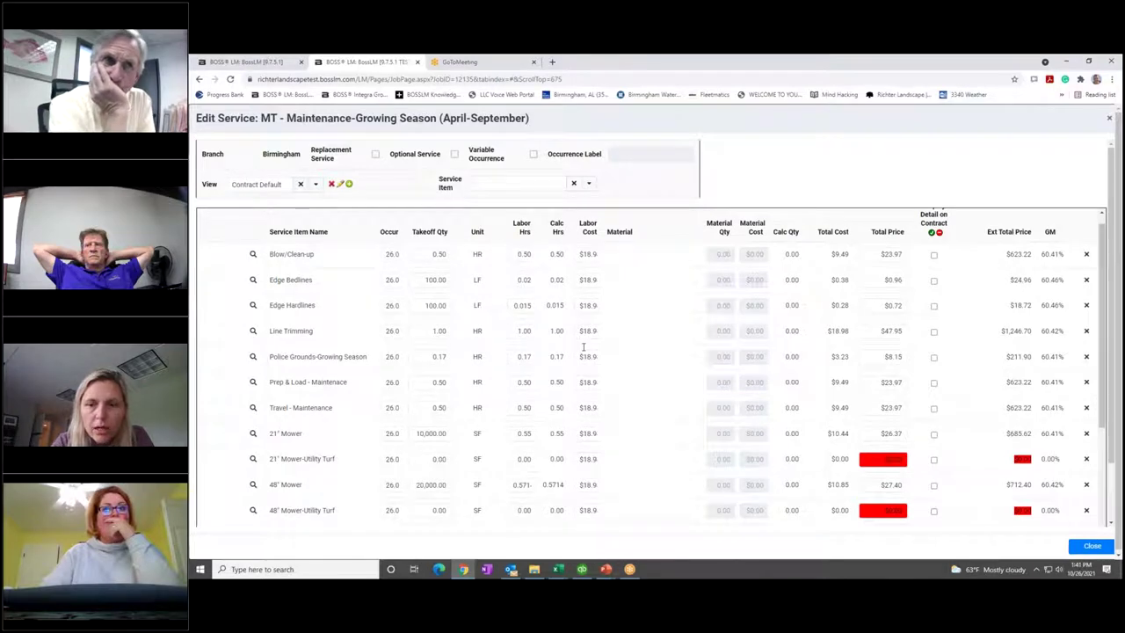
scroll(583, 347, "down", 3)
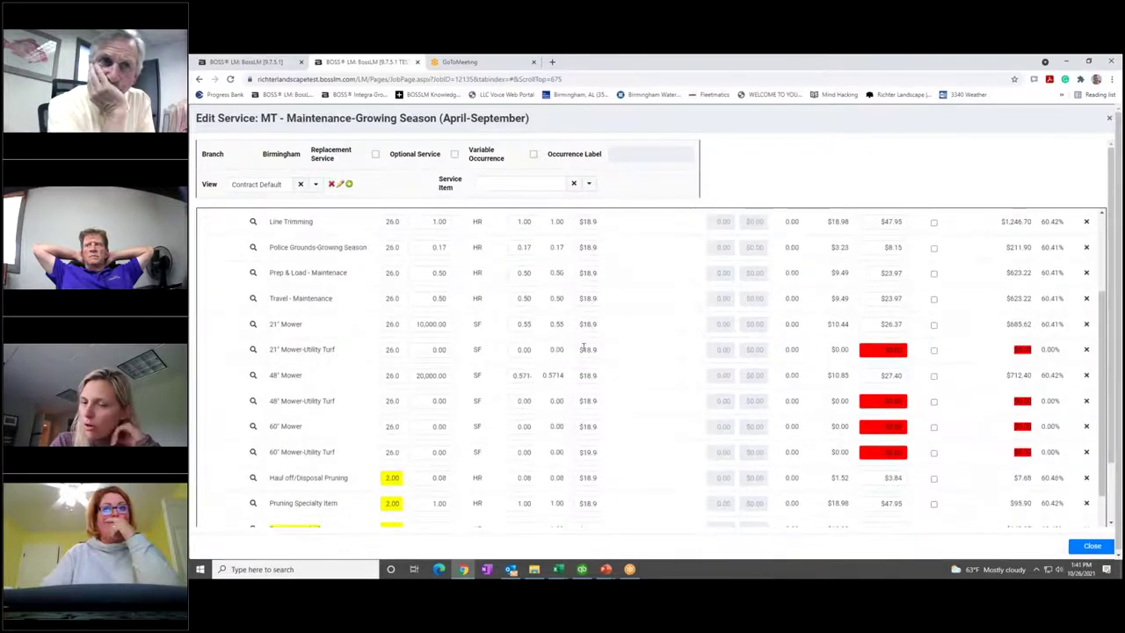
scroll(582, 346, "down", 1)
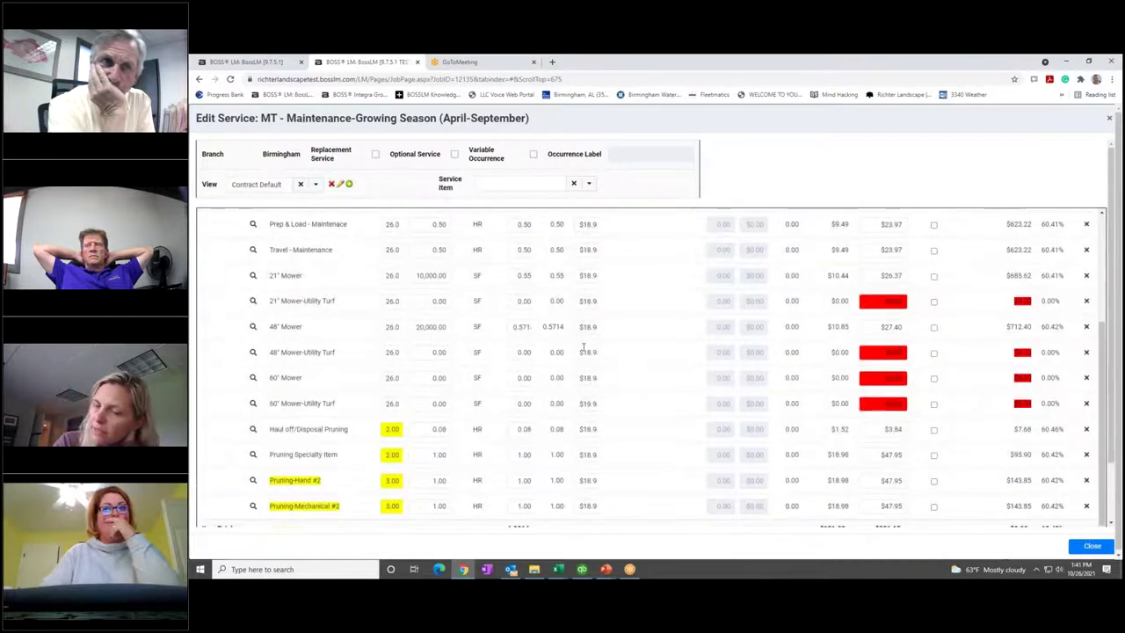
left_click(1092, 546)
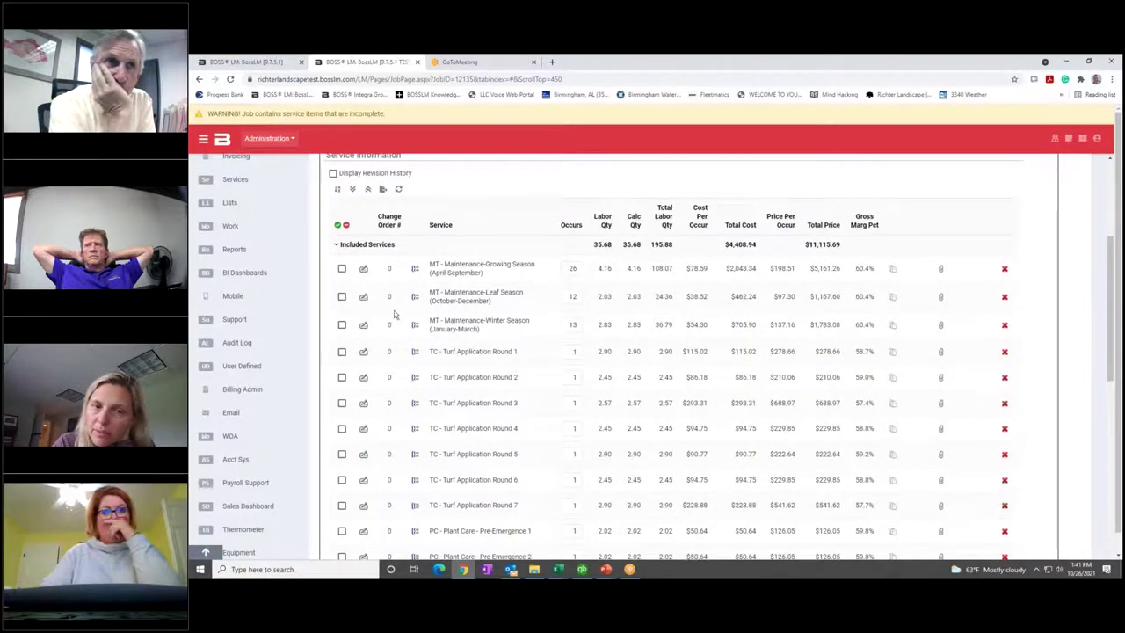
- Open the Overhead Breakout Worksheet to compare the standard and job pricing gross margins, and close it
scroll(400, 326, "up", 3)
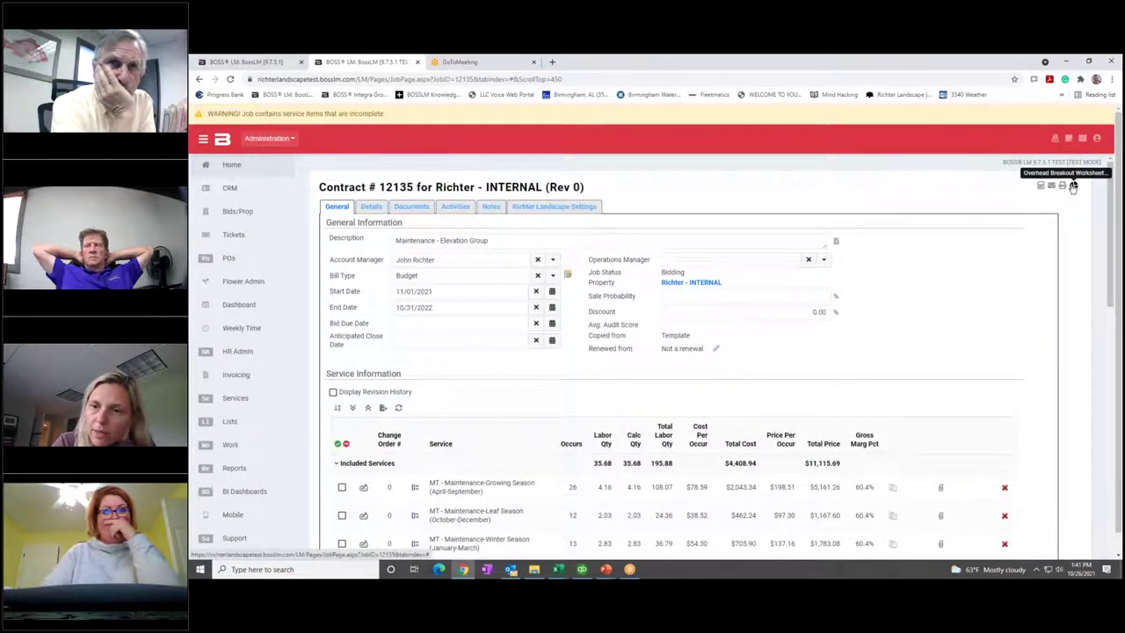
left_click(1073, 186)
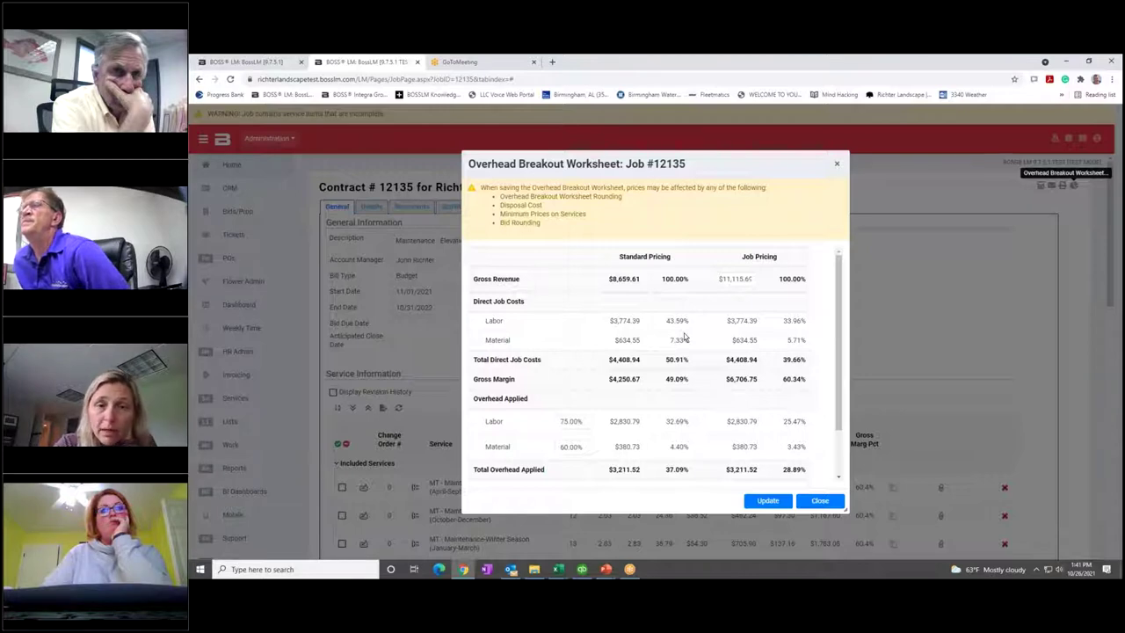
left_click_drag(748, 169, 570, 161)
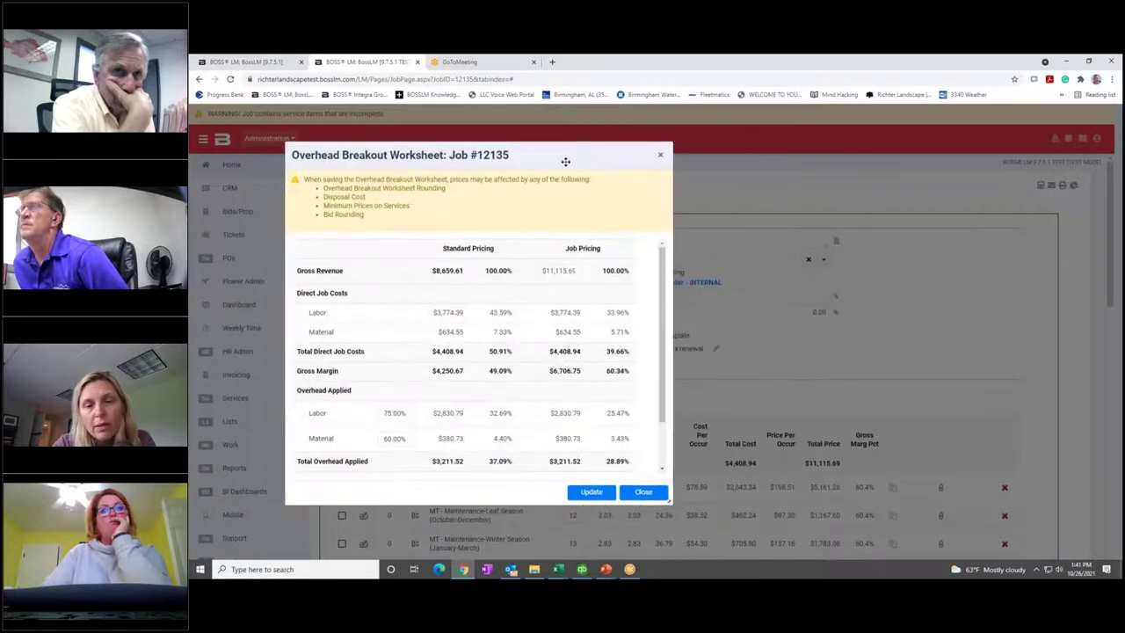
left_click(661, 493)
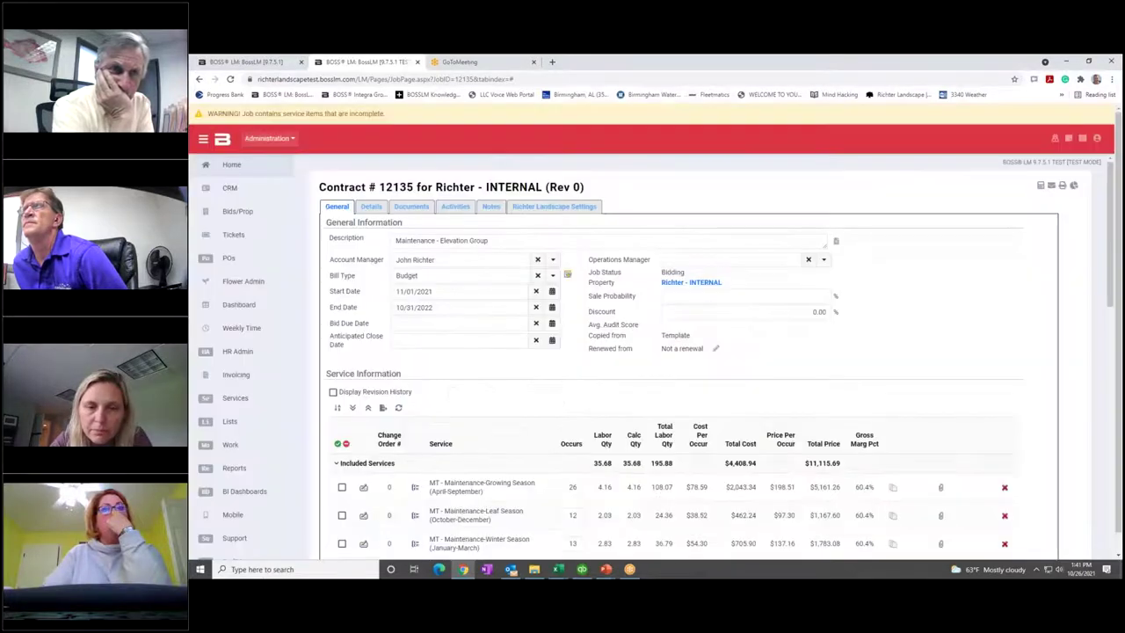
- Open the 48" Mower item of the MT - Maintenance-Growing Season service and set its Maintenance Team quantity to 1 hour
scroll(514, 446, "down", 2)
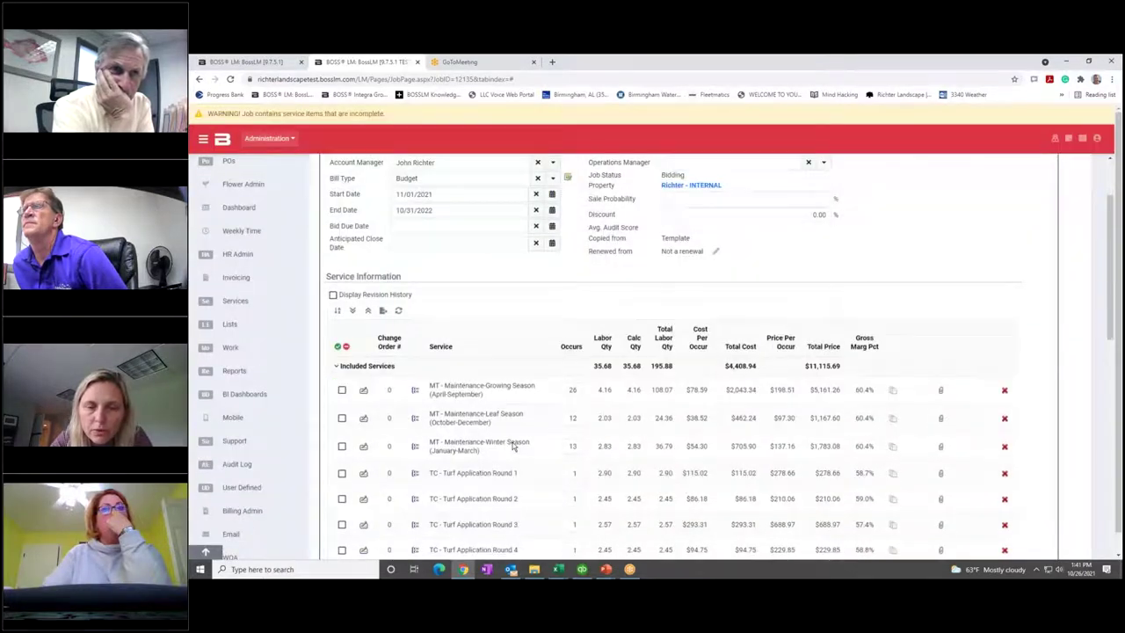
left_click(363, 389)
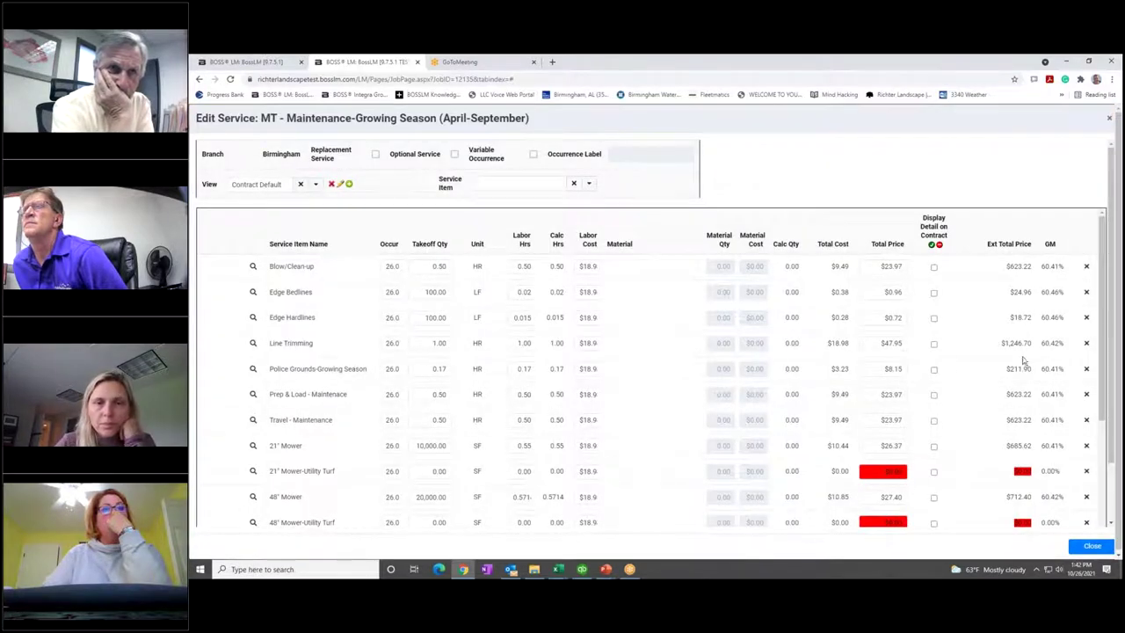
scroll(689, 378, "down", 1)
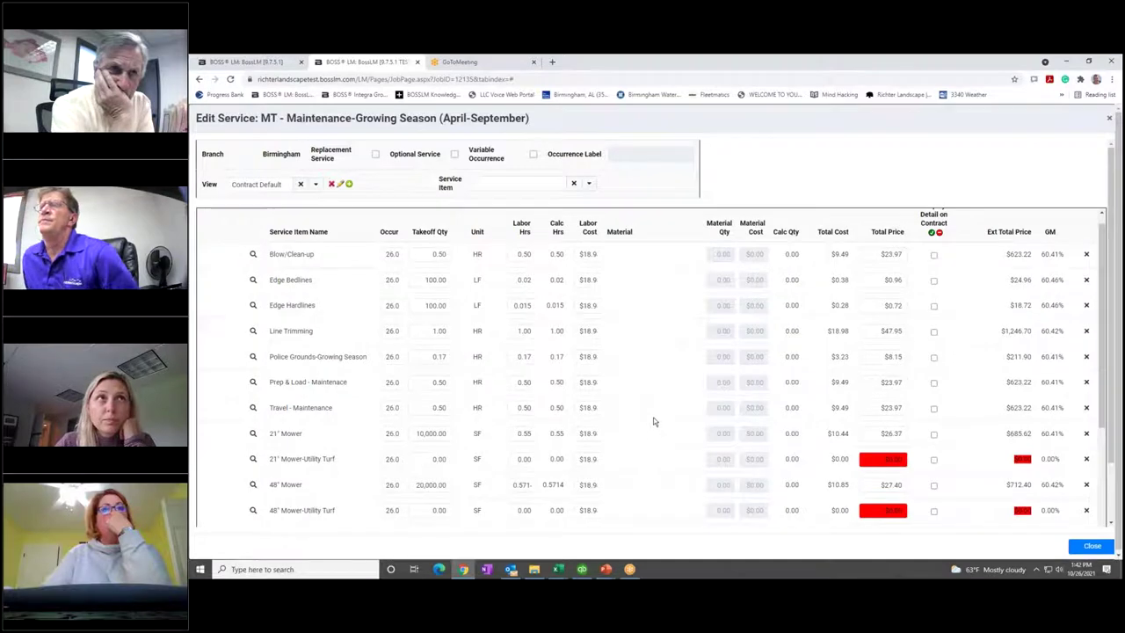
scroll(625, 422, "down", 3)
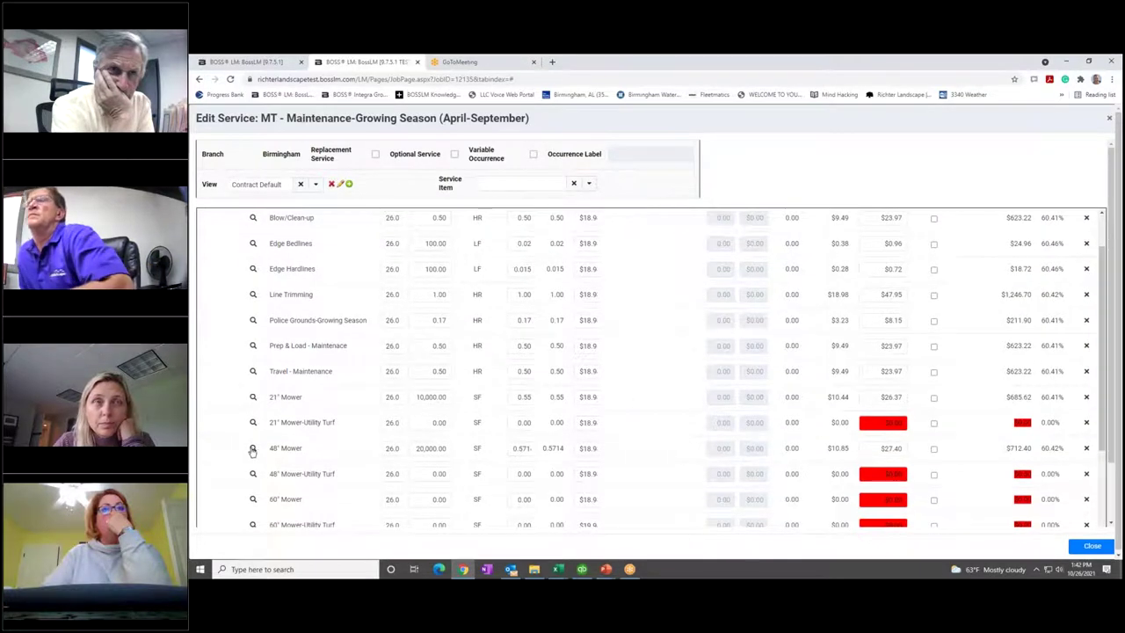
left_click(252, 448)
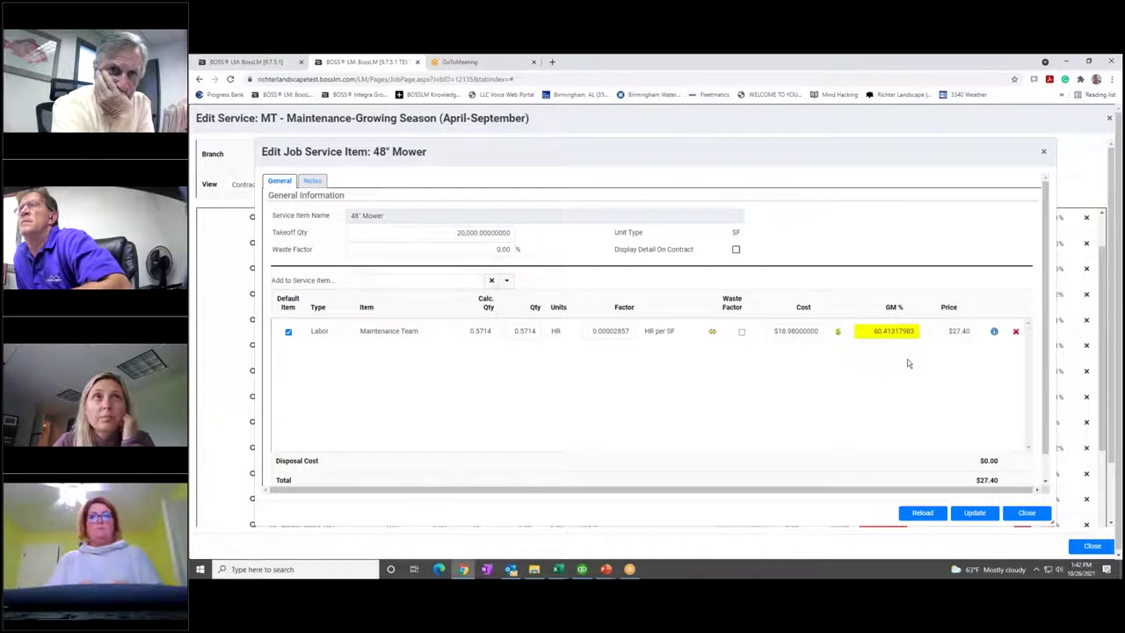
left_click(519, 330)
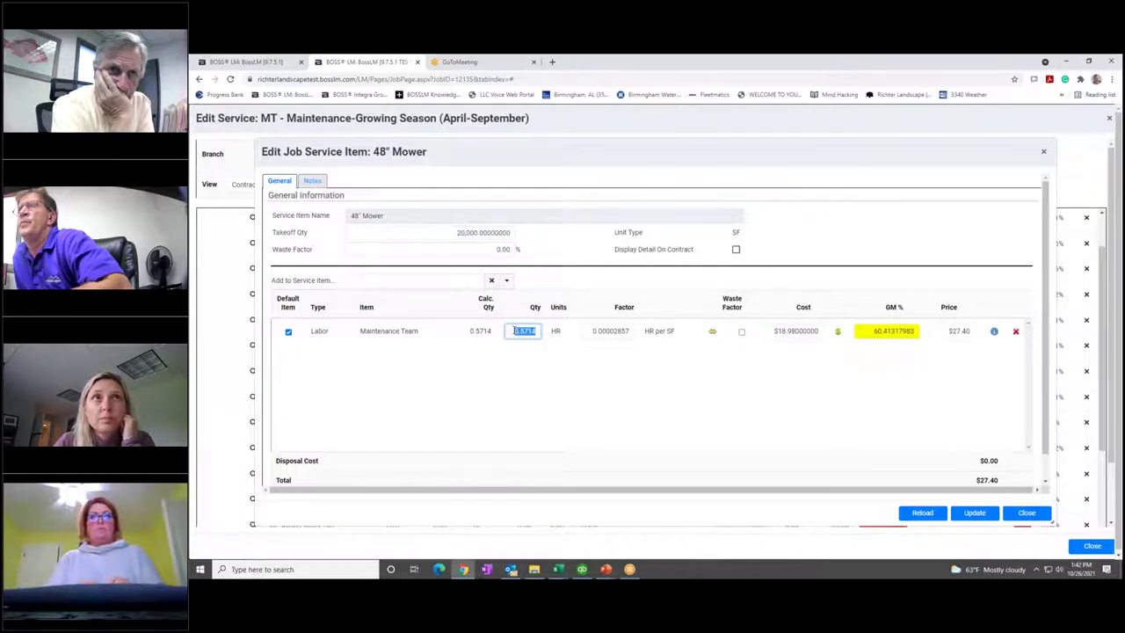
key("Tab")
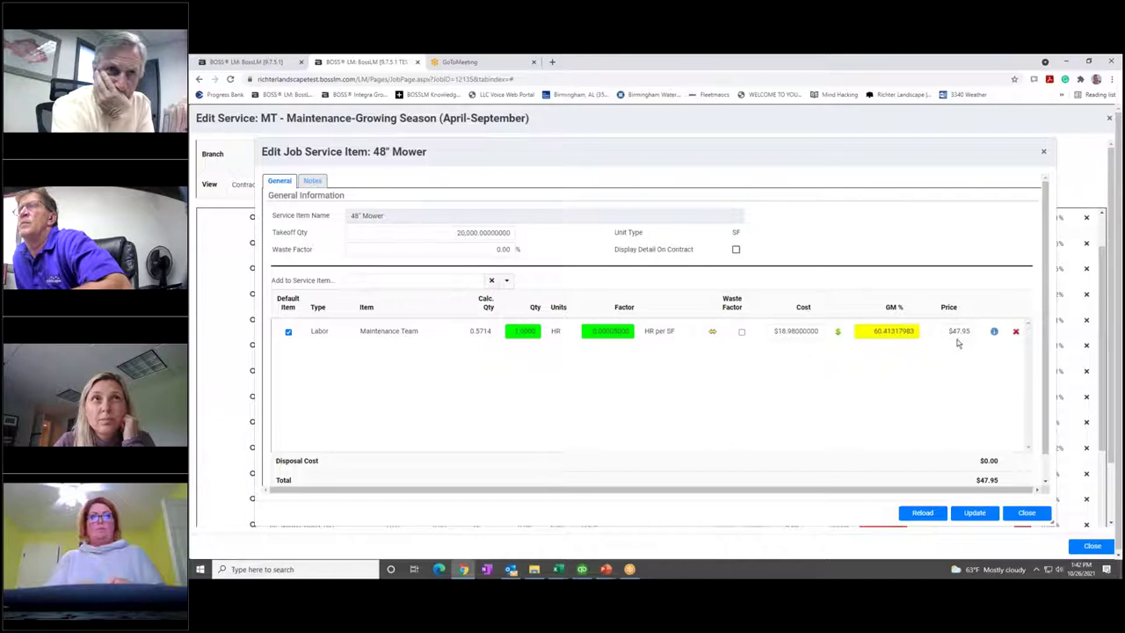
- Set the gross margin of the 48" Mower's Maintenance Team labor to 67 percent
left_click(863, 330)
type("67")
left_click(906, 373)
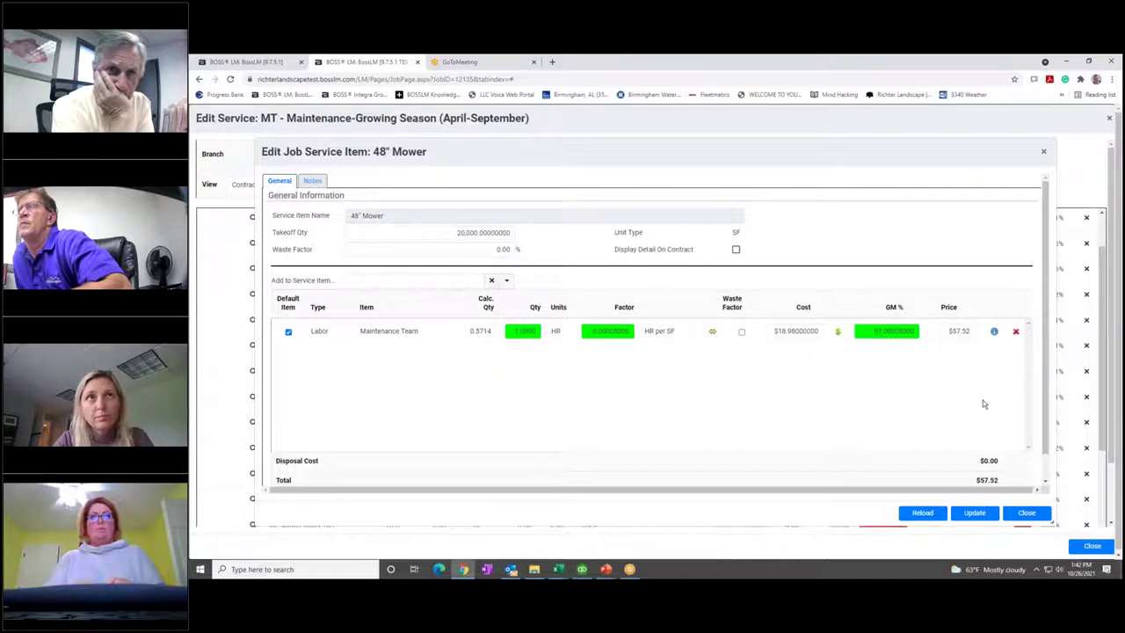
- Set the Maintenance Team price to $50, and close the 48" Mower item and its service without updating them
left_click(955, 331)
type("50")
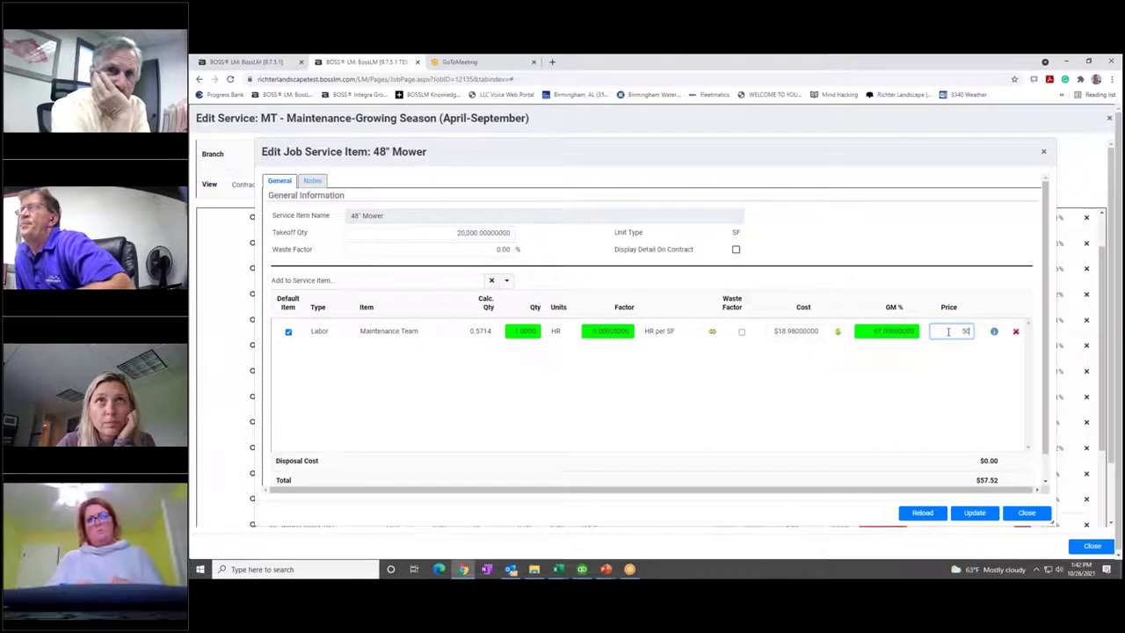
left_click(937, 376)
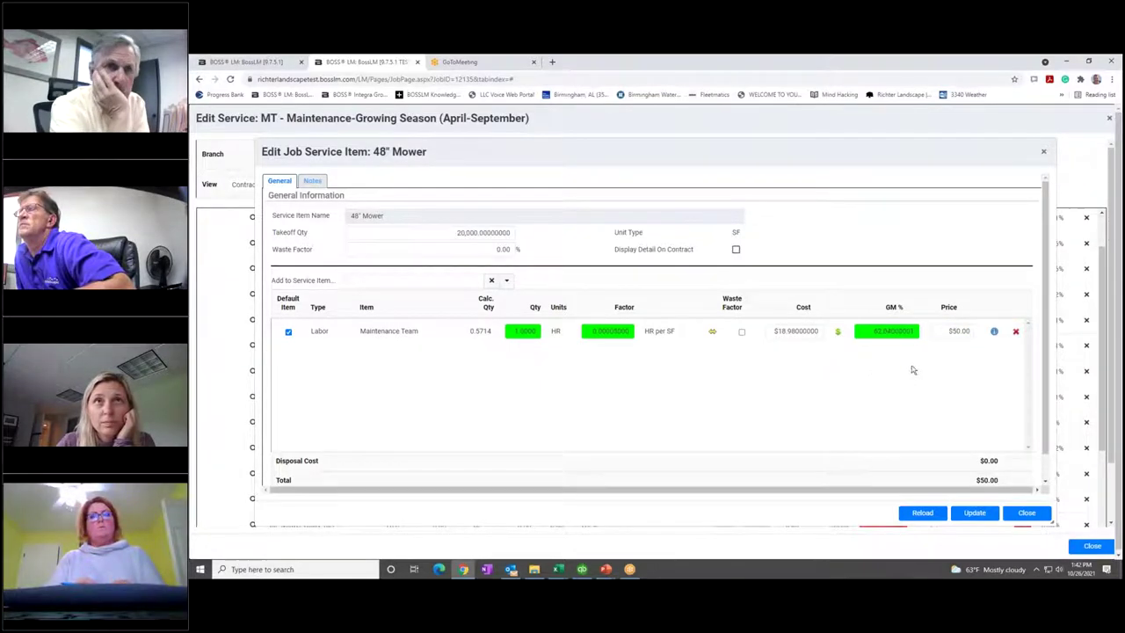
left_click(1025, 516)
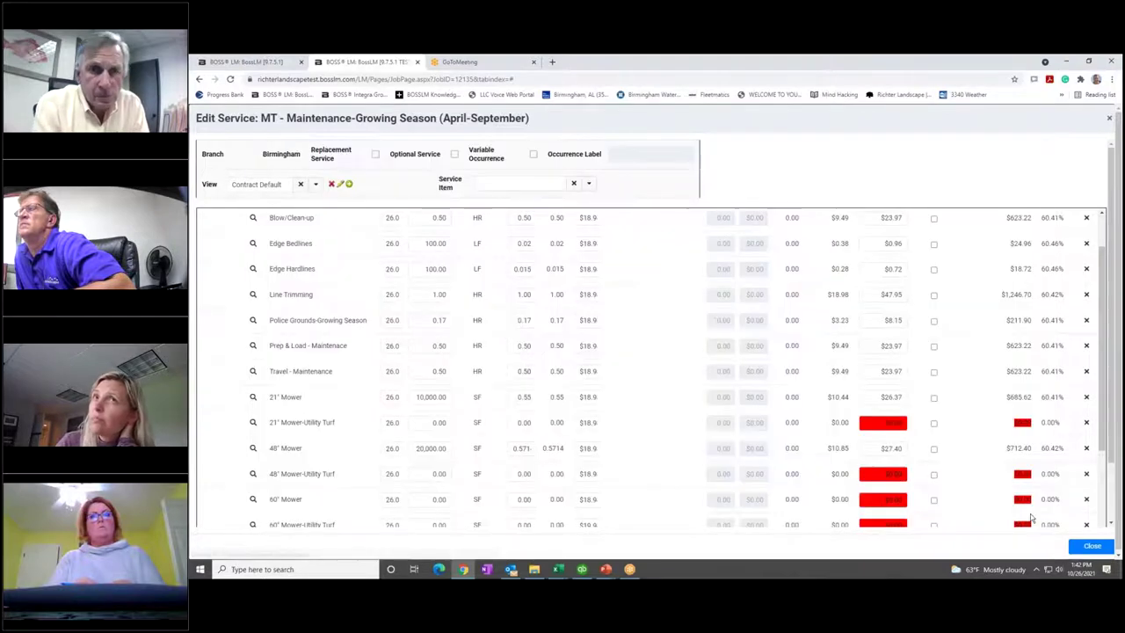
scroll(956, 466, "down", 5)
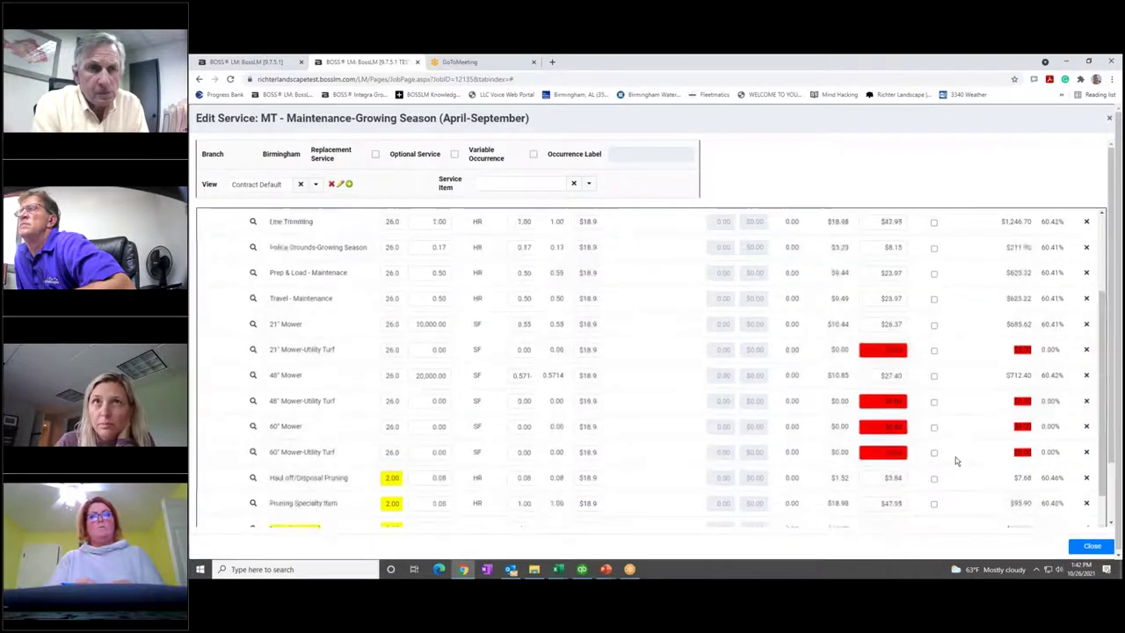
left_click(1090, 546)
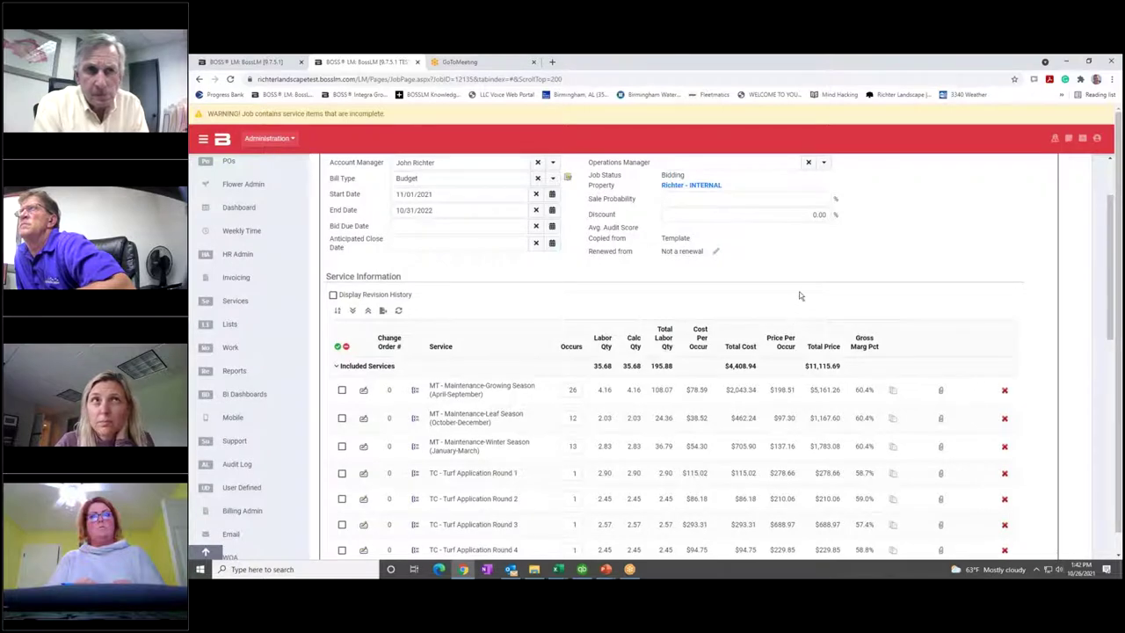
- Auto-round the monthly amounts in the contract's Budget Billing Worksheet, try to save them, and close the worksheet
scroll(798, 290, "down", 5)
scroll(793, 281, "down", 2)
scroll(794, 279, "up", 8)
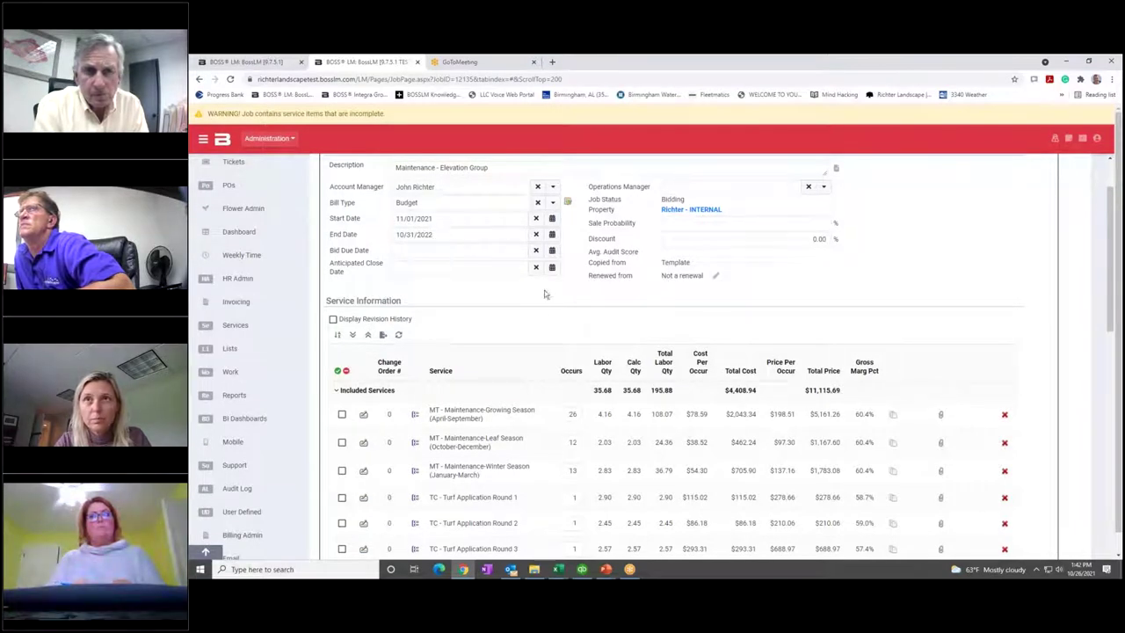
left_click(568, 202)
left_click(576, 515)
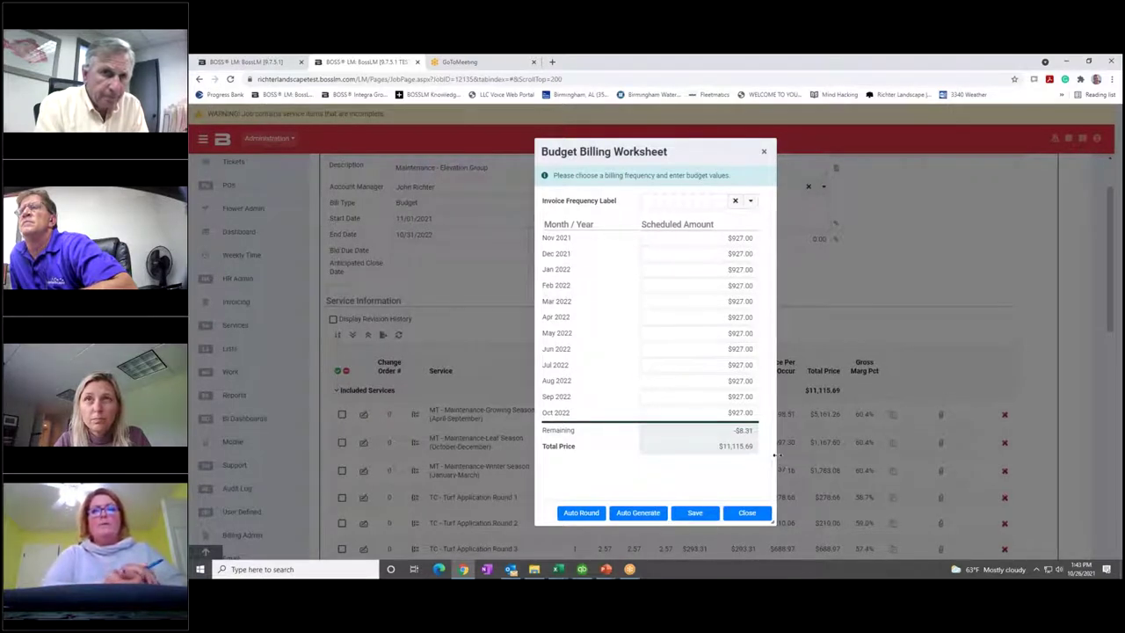
left_click(701, 515)
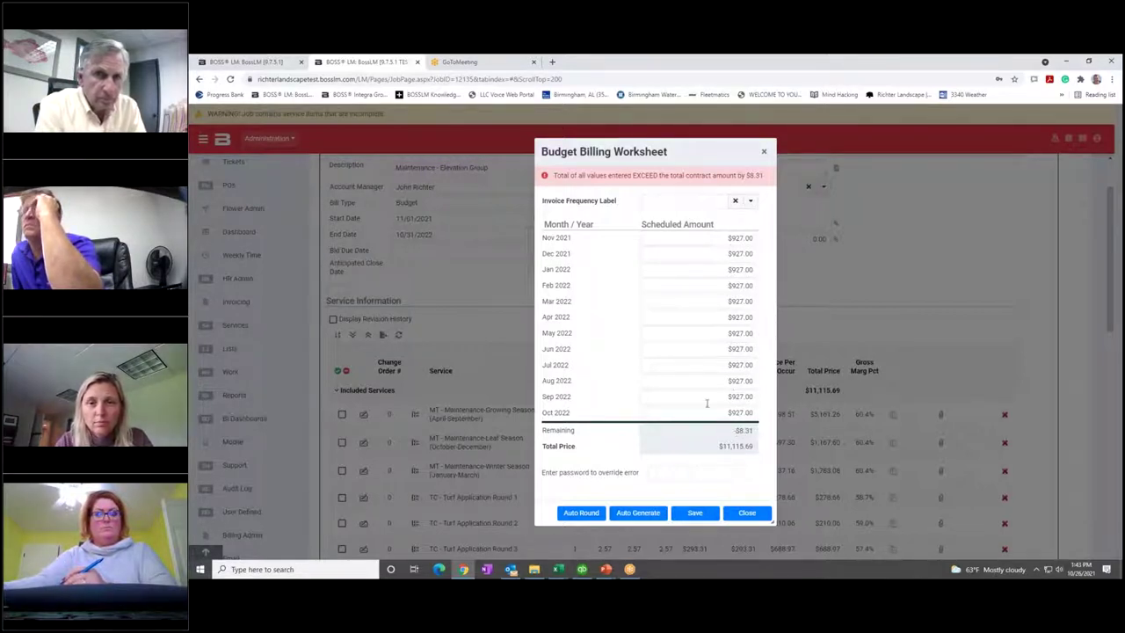
left_click(747, 513)
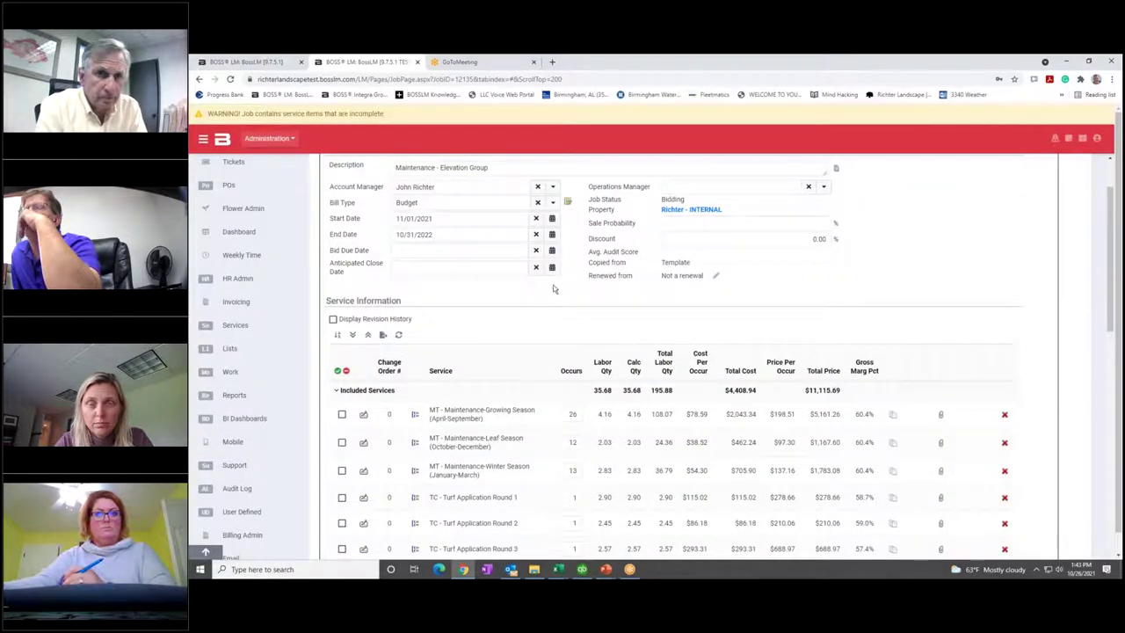
- Auto-round the Budget Billing Worksheet again to check the remaining amount, and close it without saving
left_click(567, 202)
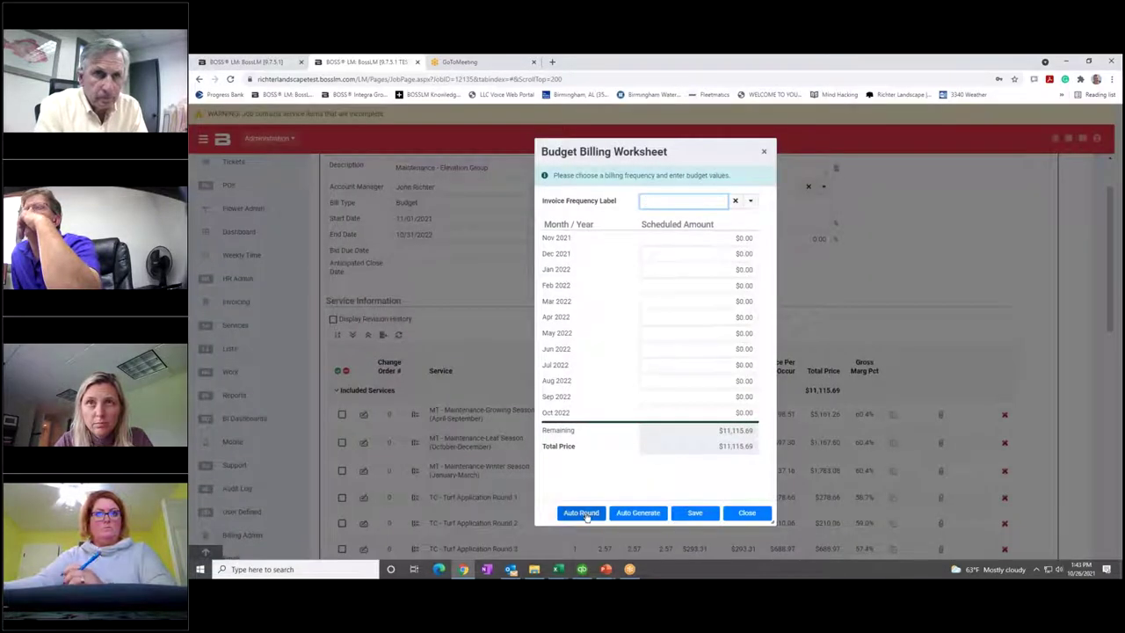
left_click(580, 513)
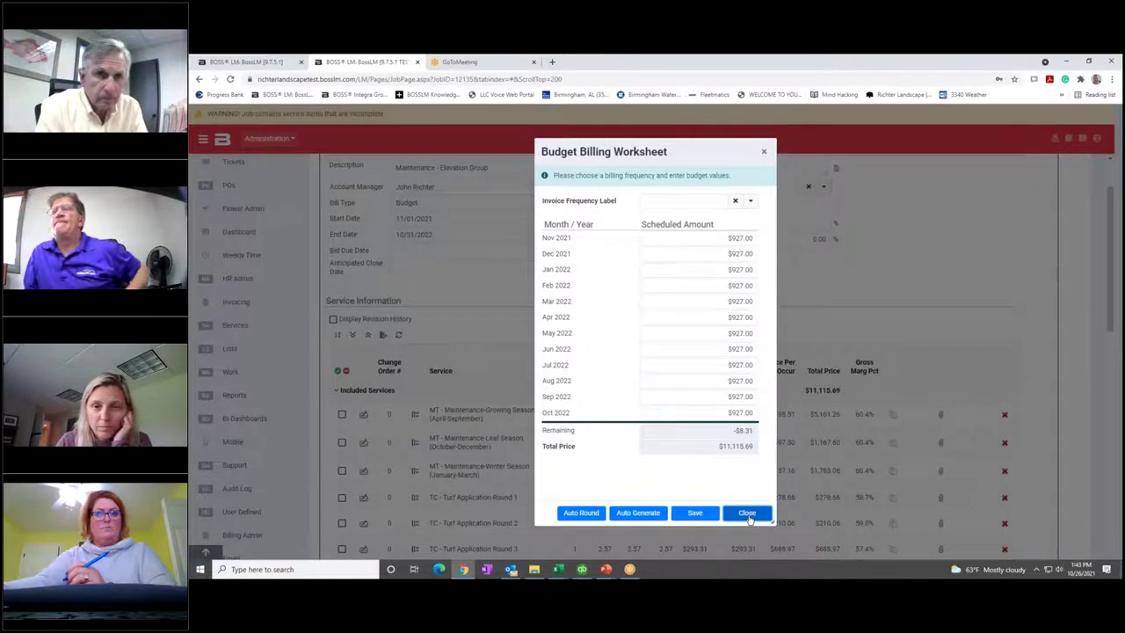
left_click(747, 513)
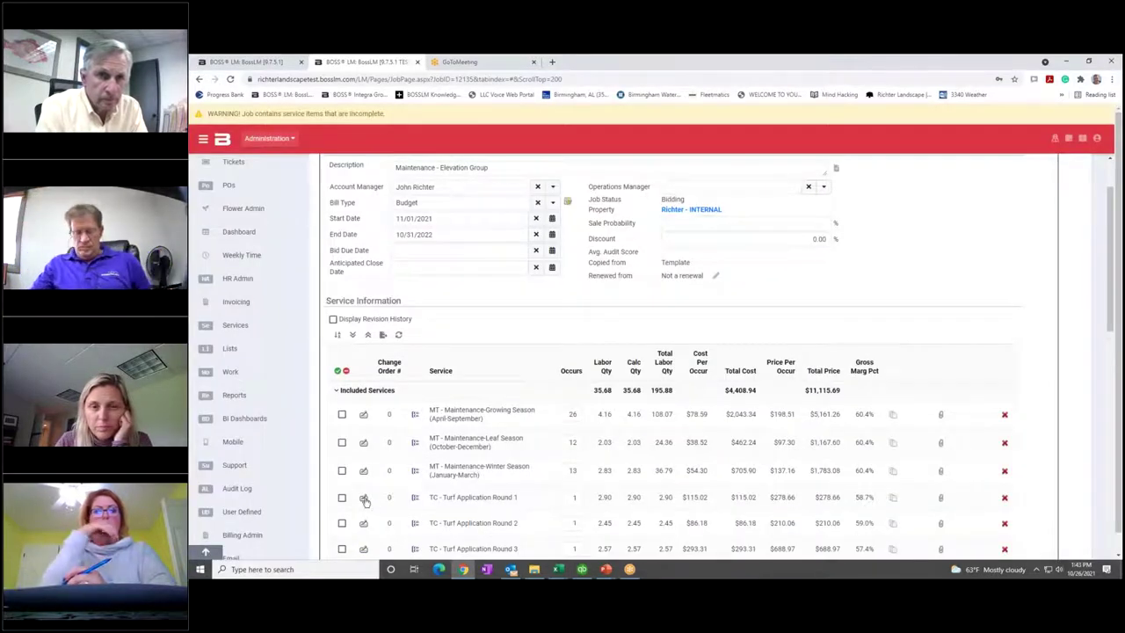
- In the TC - Turf Application Round 1 service, set the Spray Tech Prep & Load total price to $60.73 and close the service
left_click(364, 498)
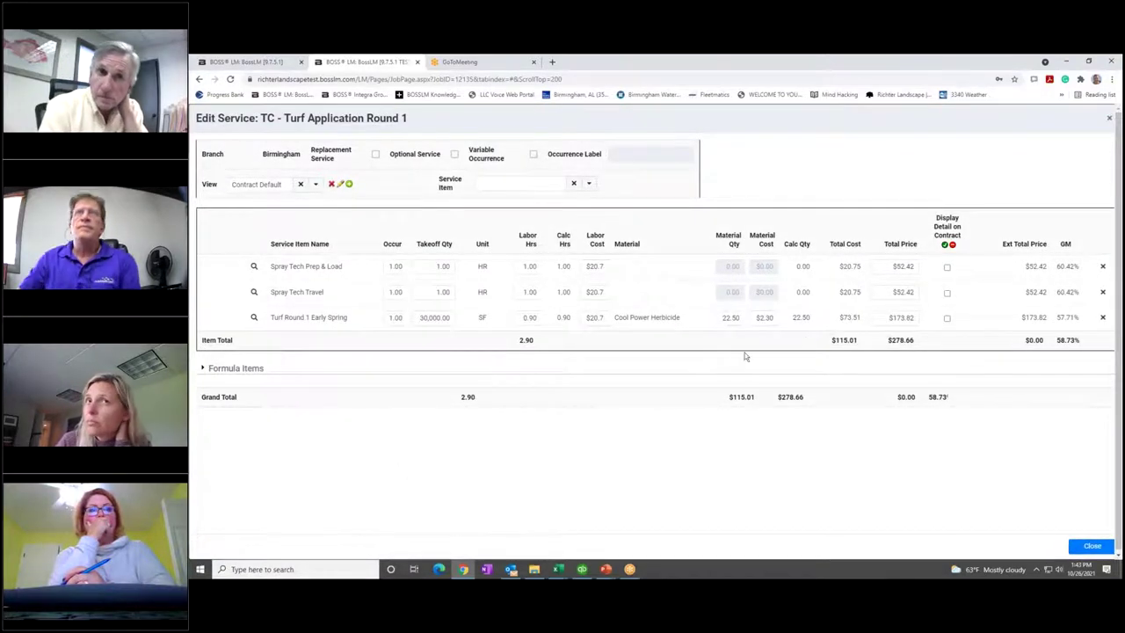
left_click(894, 266)
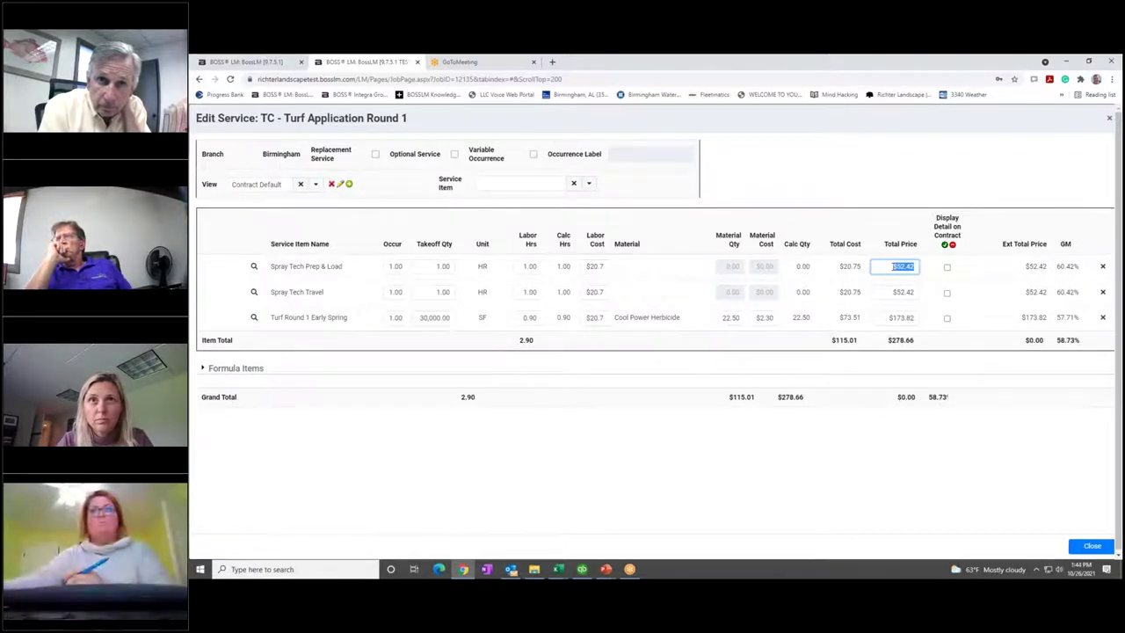
type("60.73")
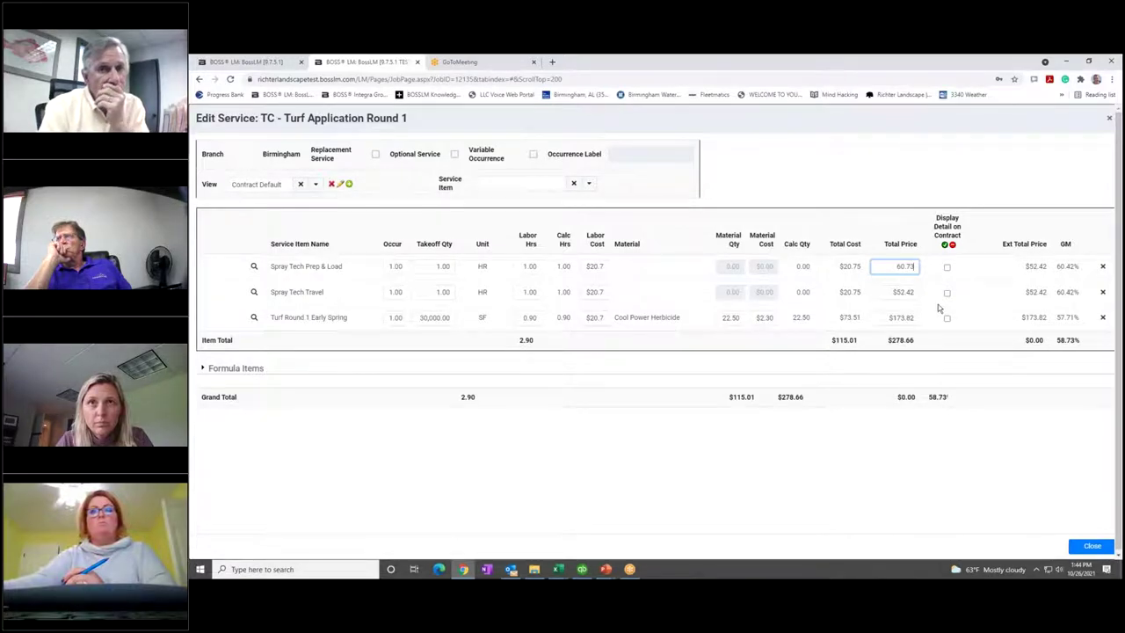
left_click(938, 308)
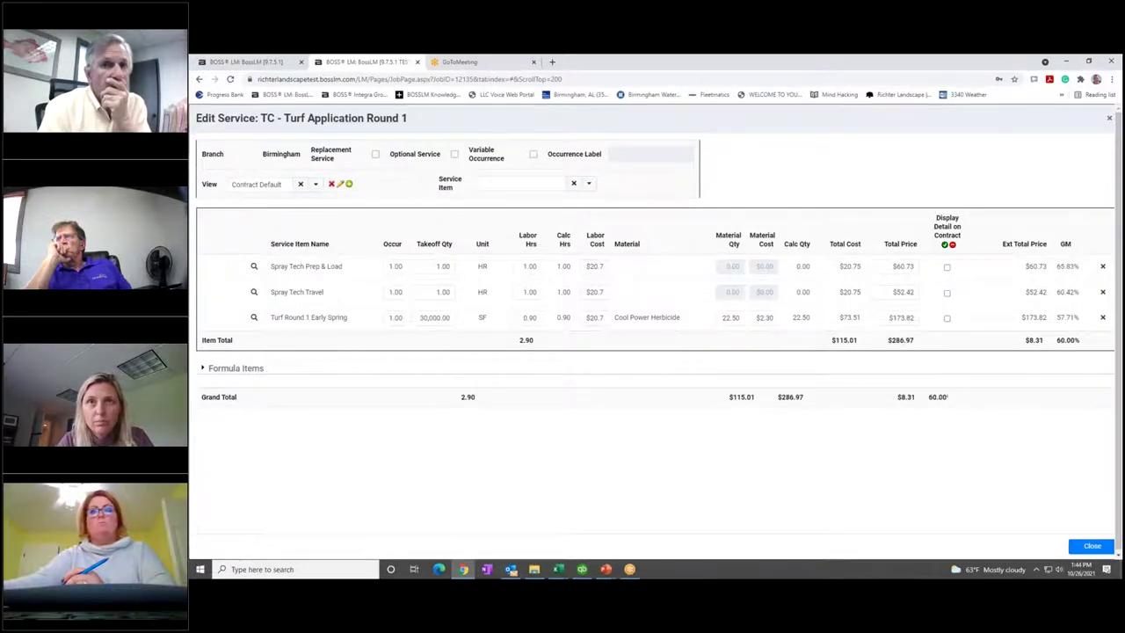
left_click(1092, 546)
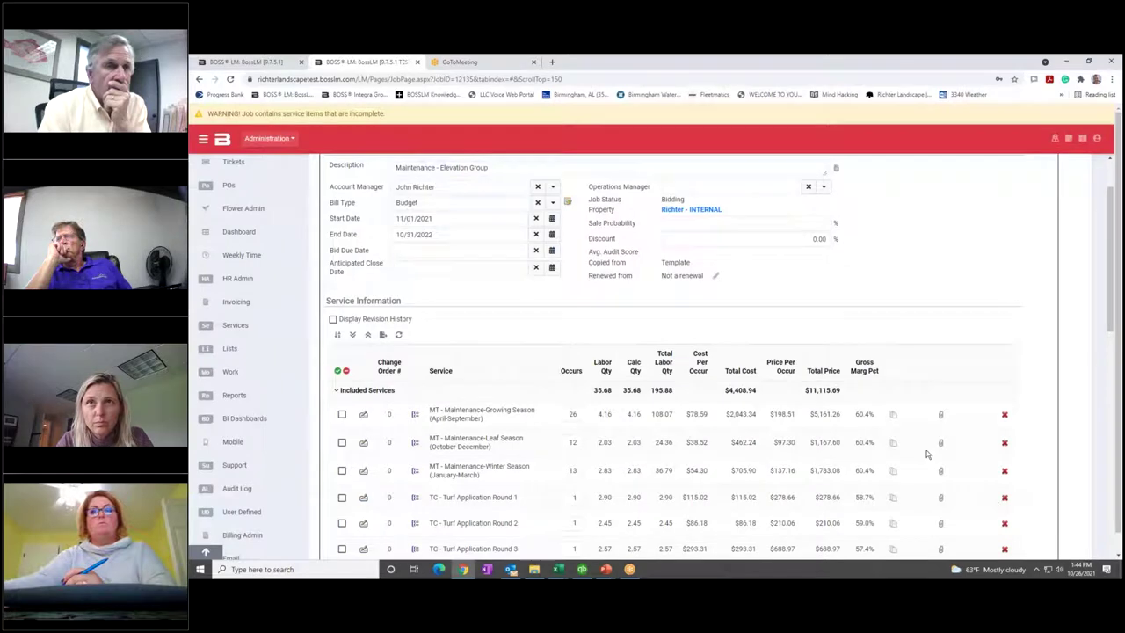
scroll(896, 413, "down", 10)
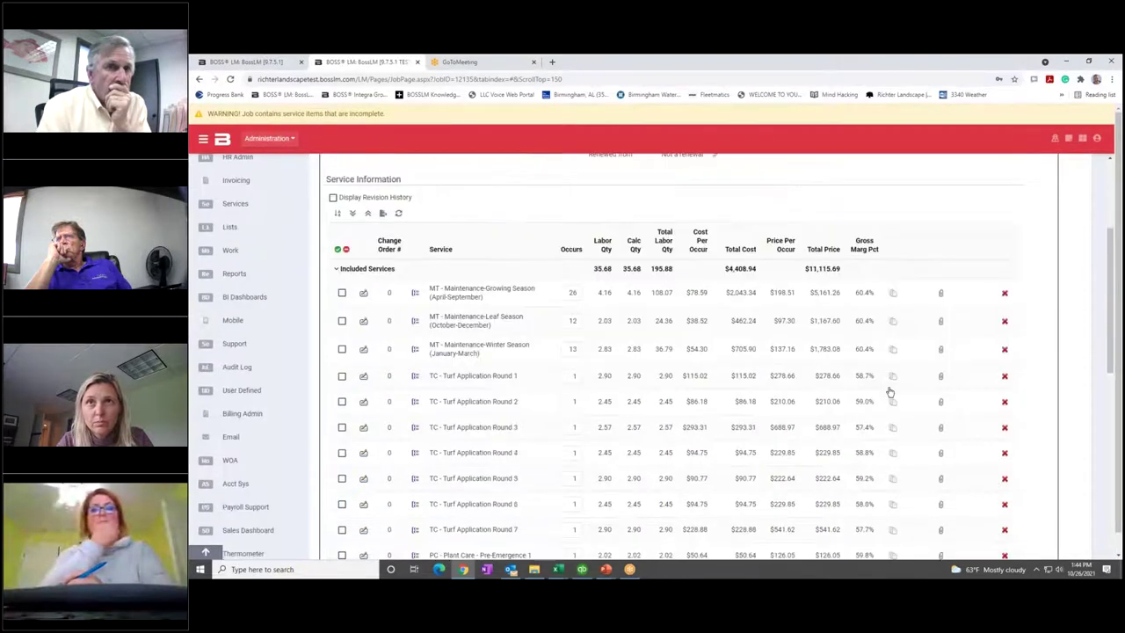
- Save the contract, and auto-round its Budget Billing Worksheet to check the remaining amount, closing the worksheet without saving
scroll(889, 392, "down", 3)
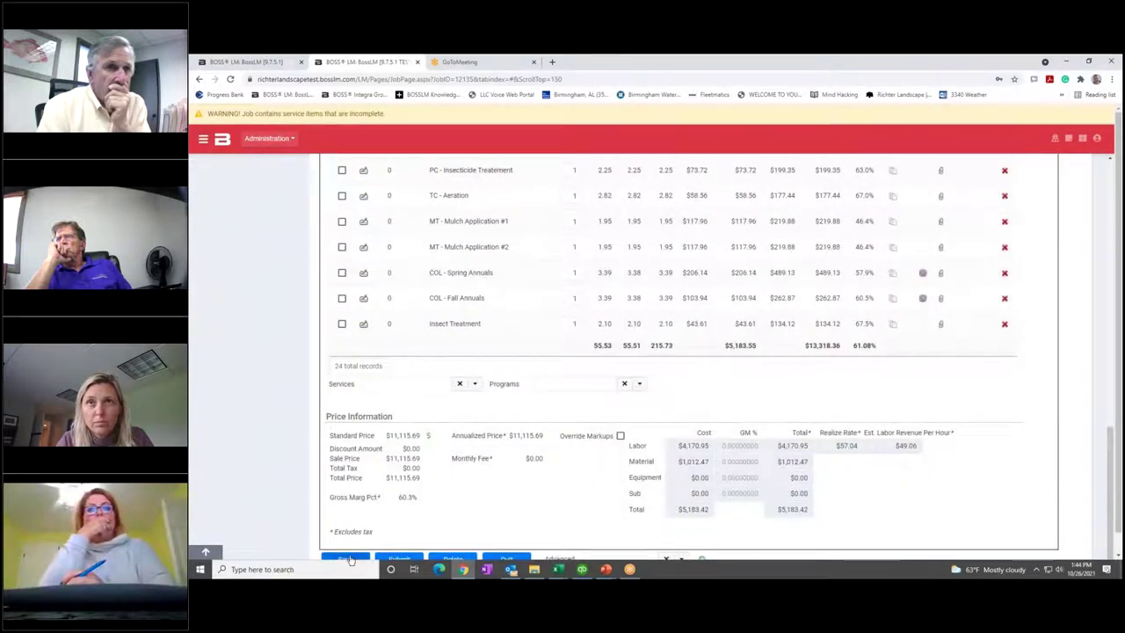
left_click(347, 559)
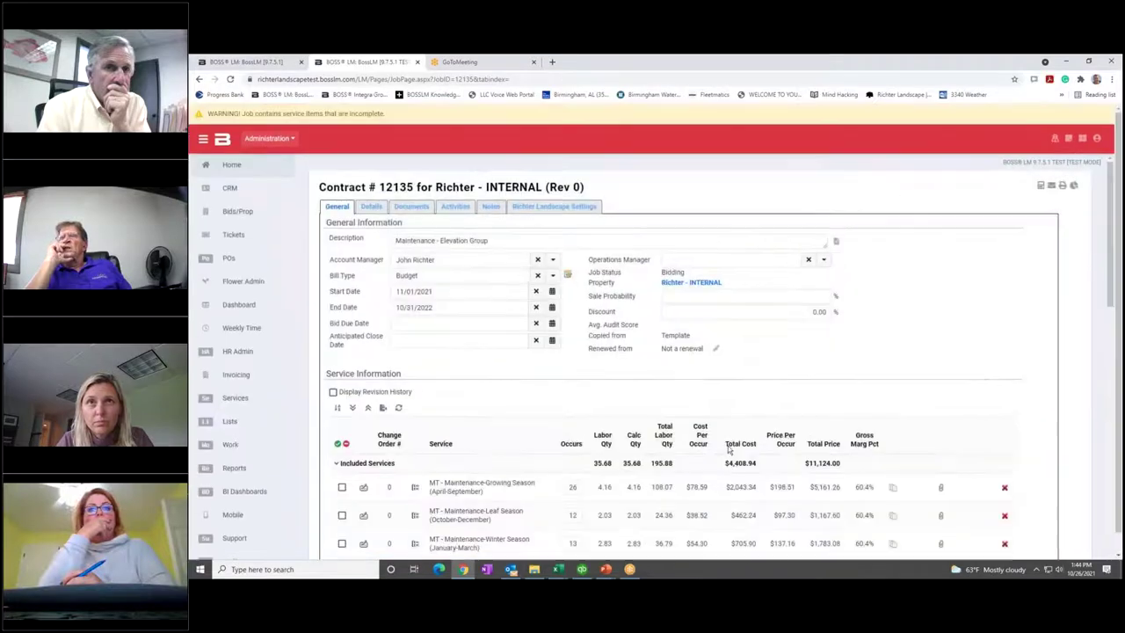
left_click(568, 276)
left_click(580, 512)
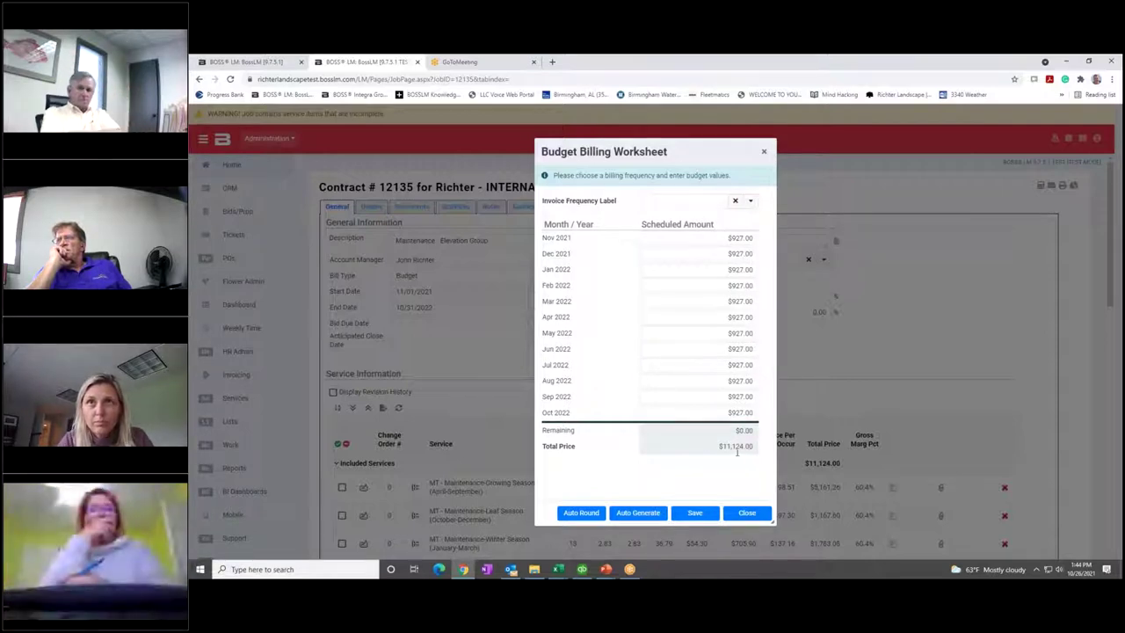
left_click(747, 513)
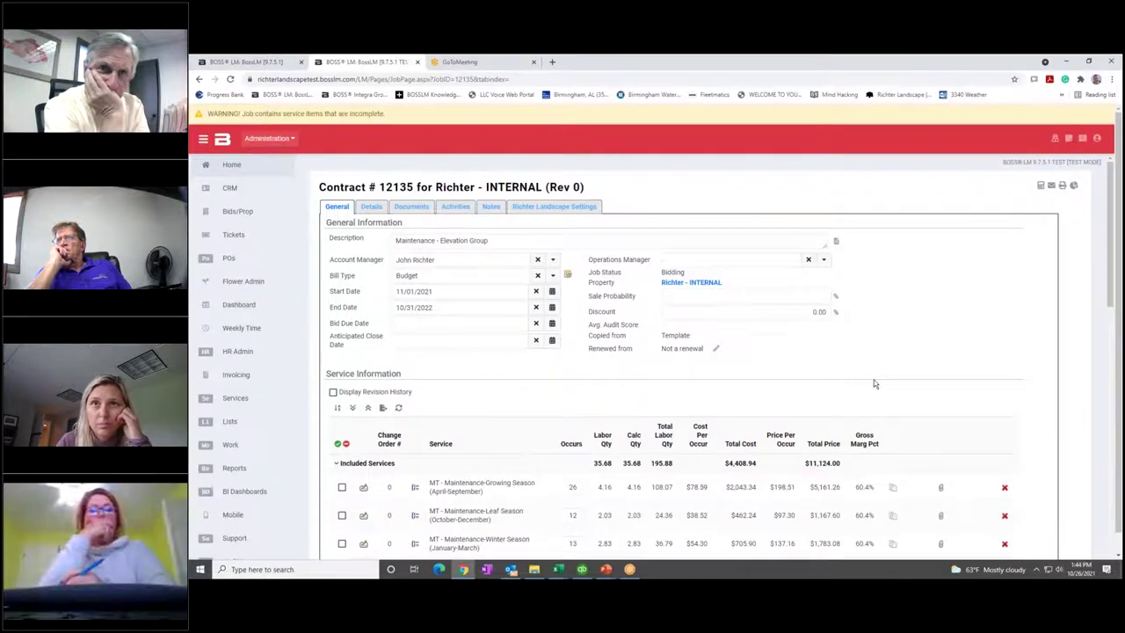
scroll(875, 384, "down", 1)
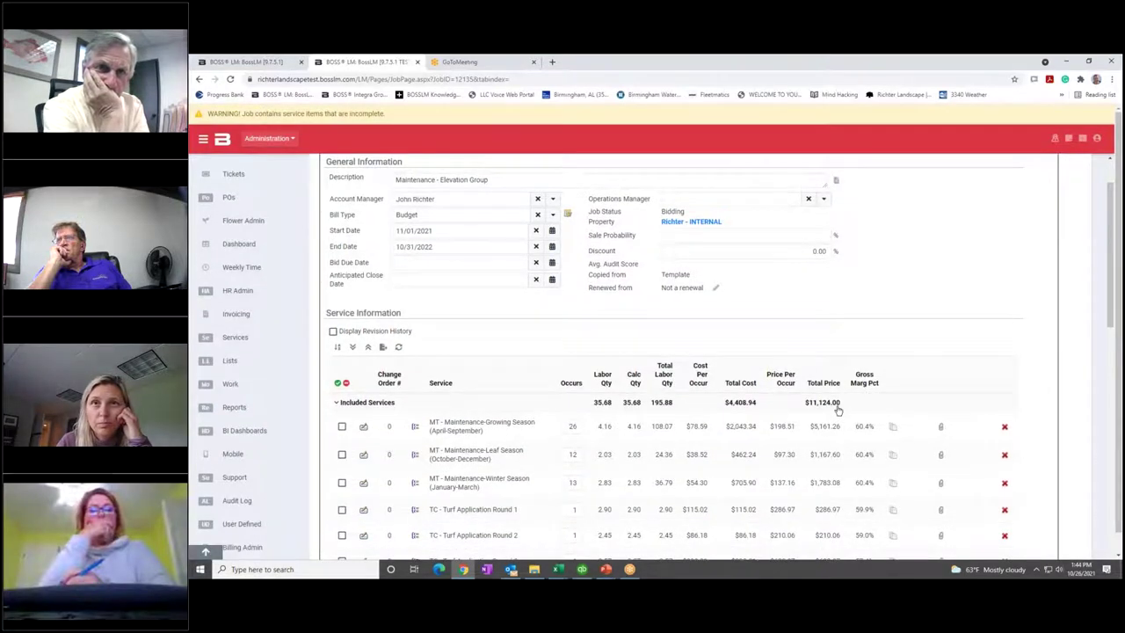
scroll(837, 410, "down", 2)
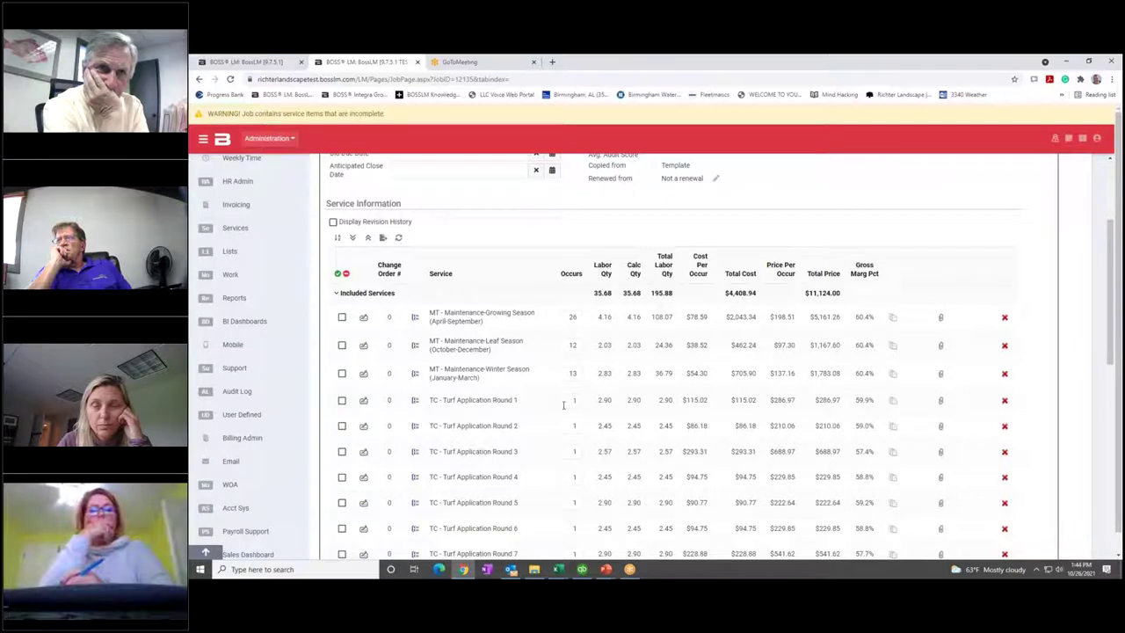
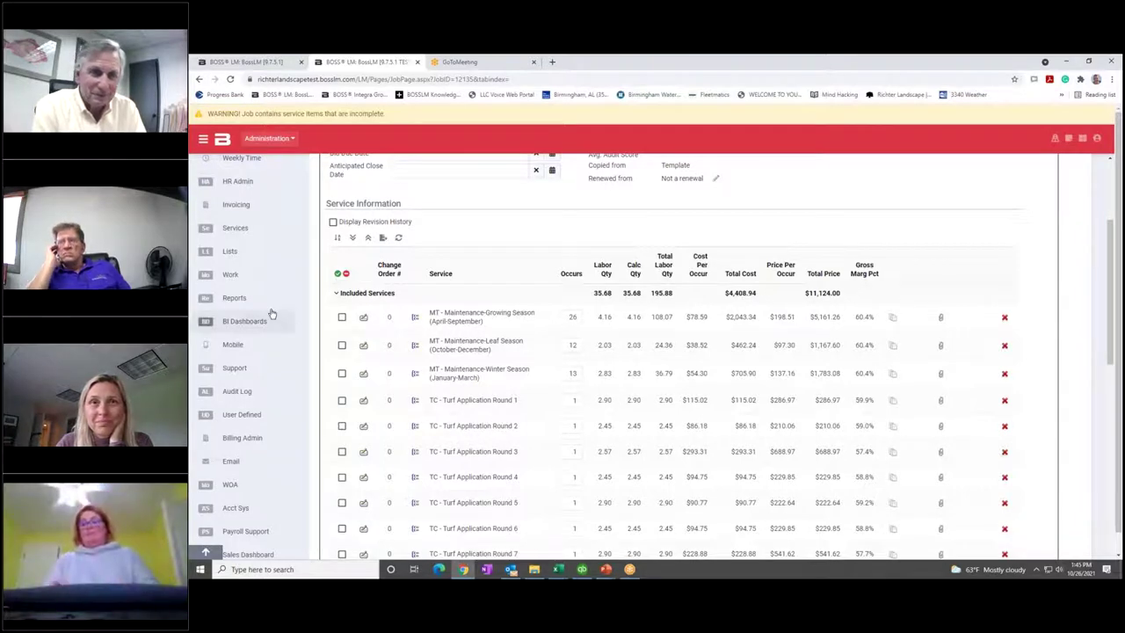
- Find the Birmingham branch in the support area and open its thresholds
left_click(236, 368)
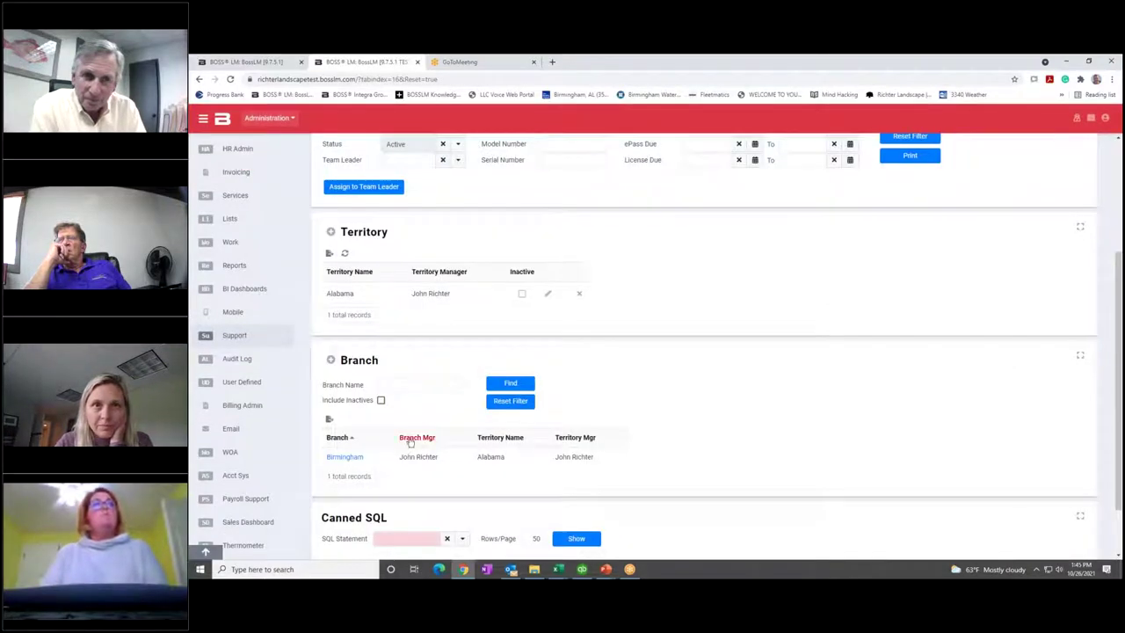
left_click(516, 384)
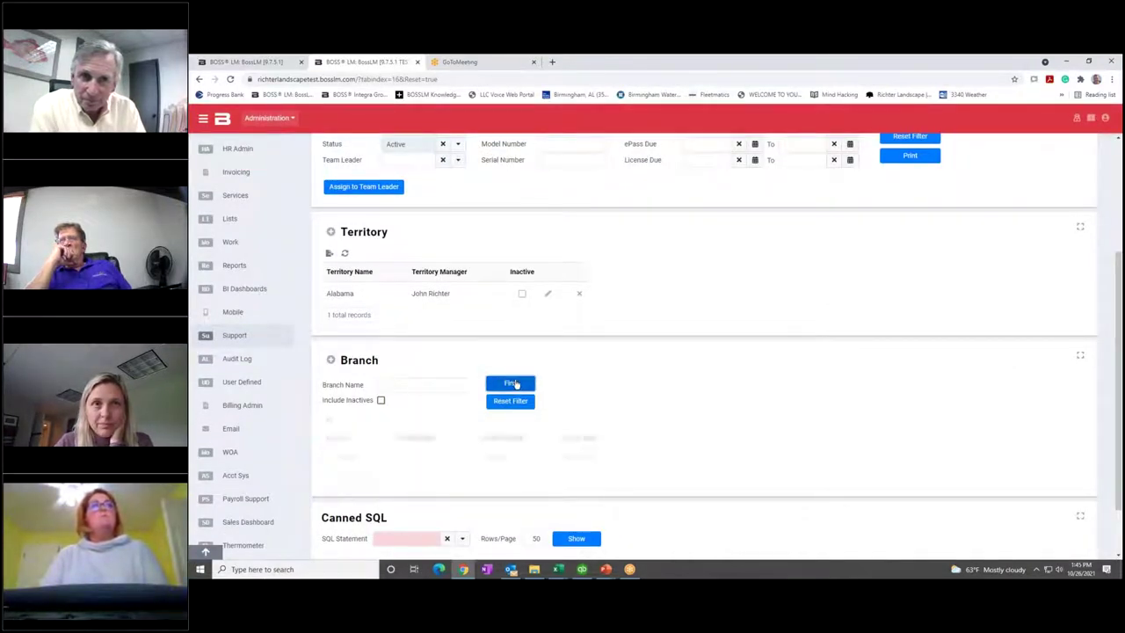
left_click(352, 459)
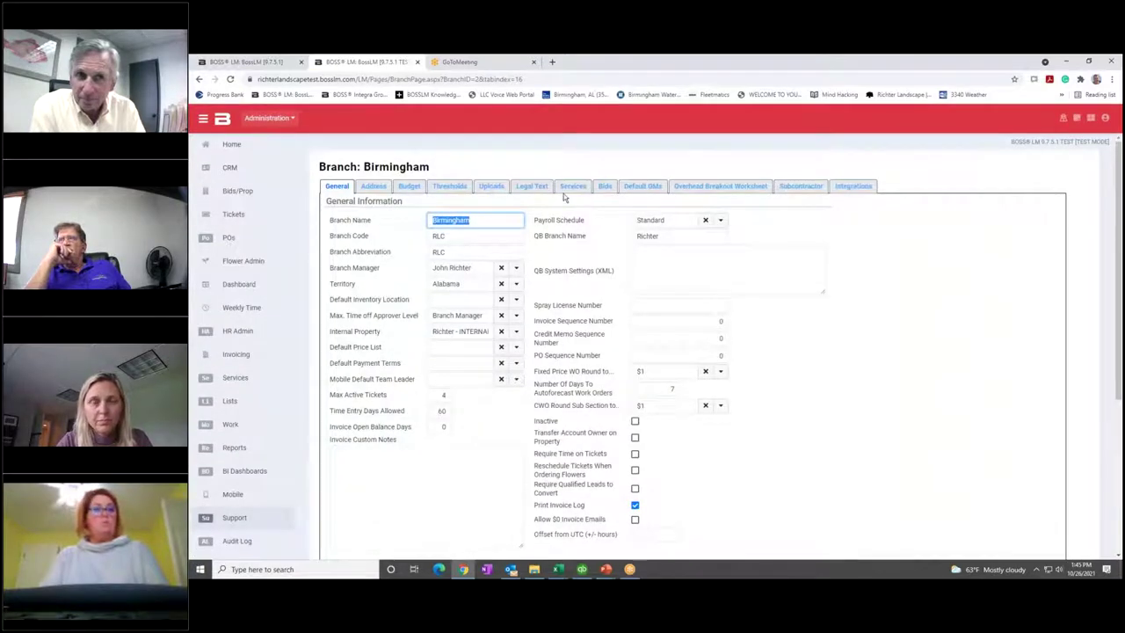
left_click(459, 190)
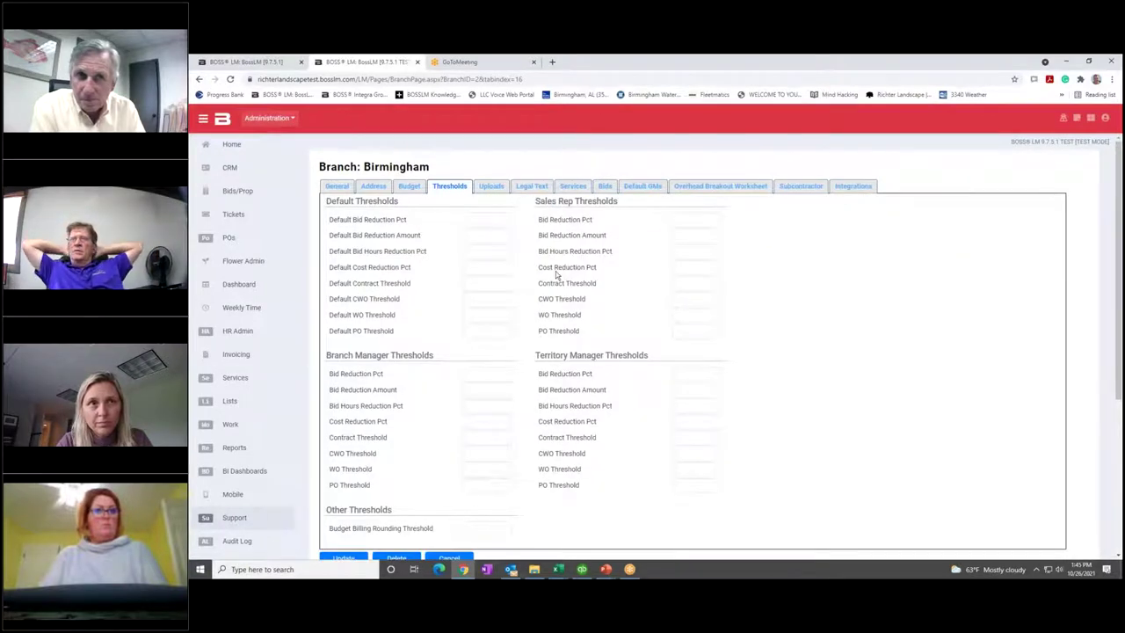
- Enter 10.00 as the branch's Budget Billing Rounding Threshold, and view the general branch information without updating the branch
scroll(490, 423, "down", 2)
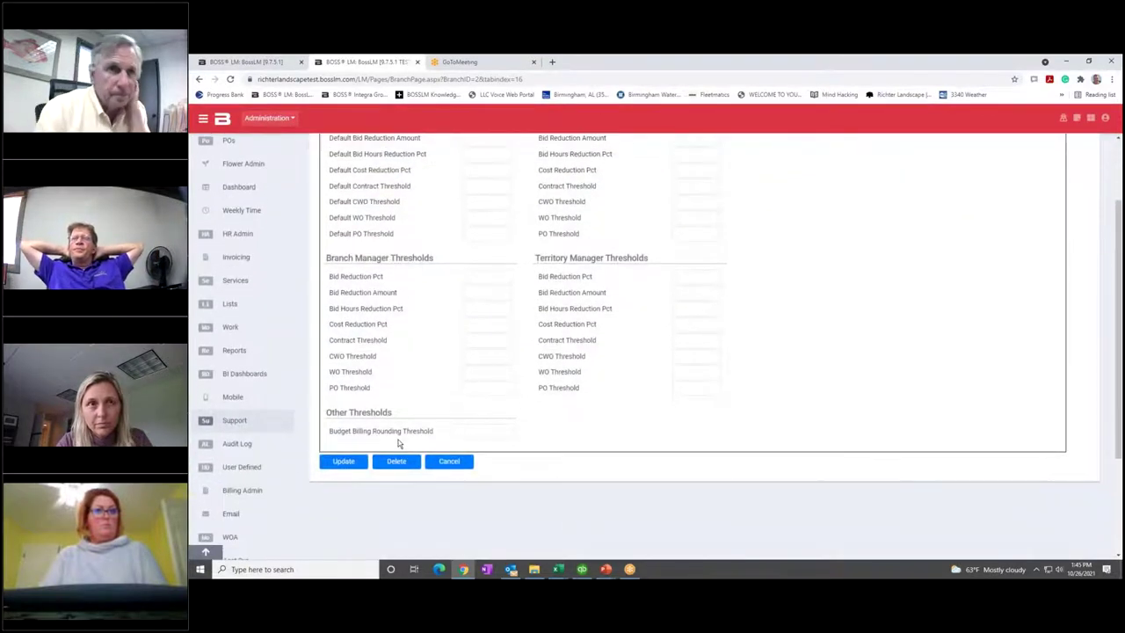
left_click(498, 431)
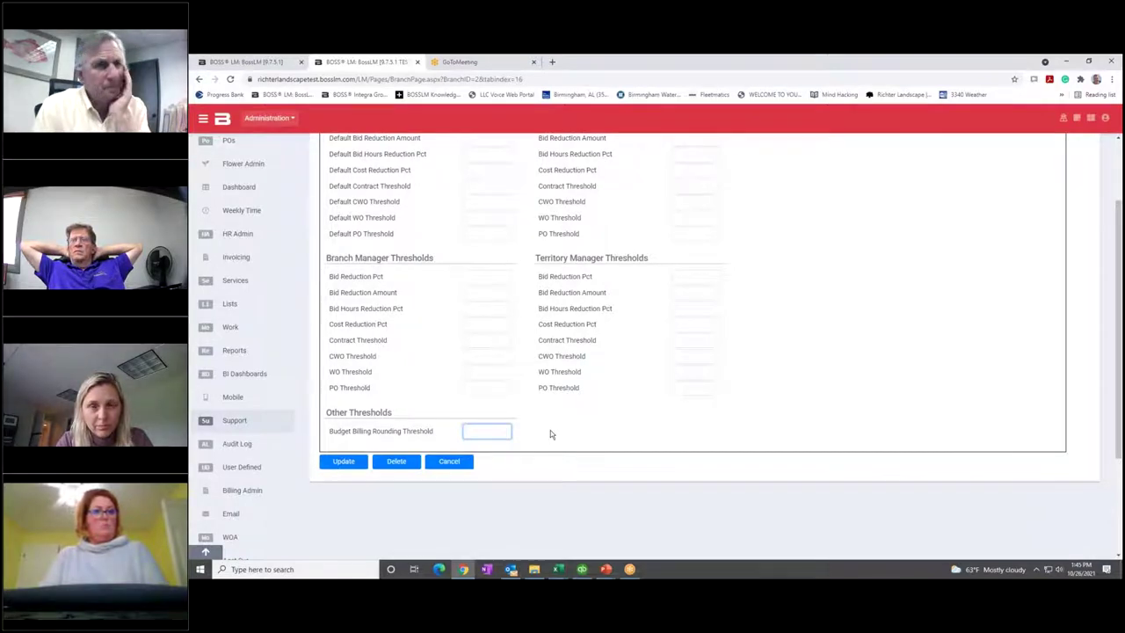
type("1.00")
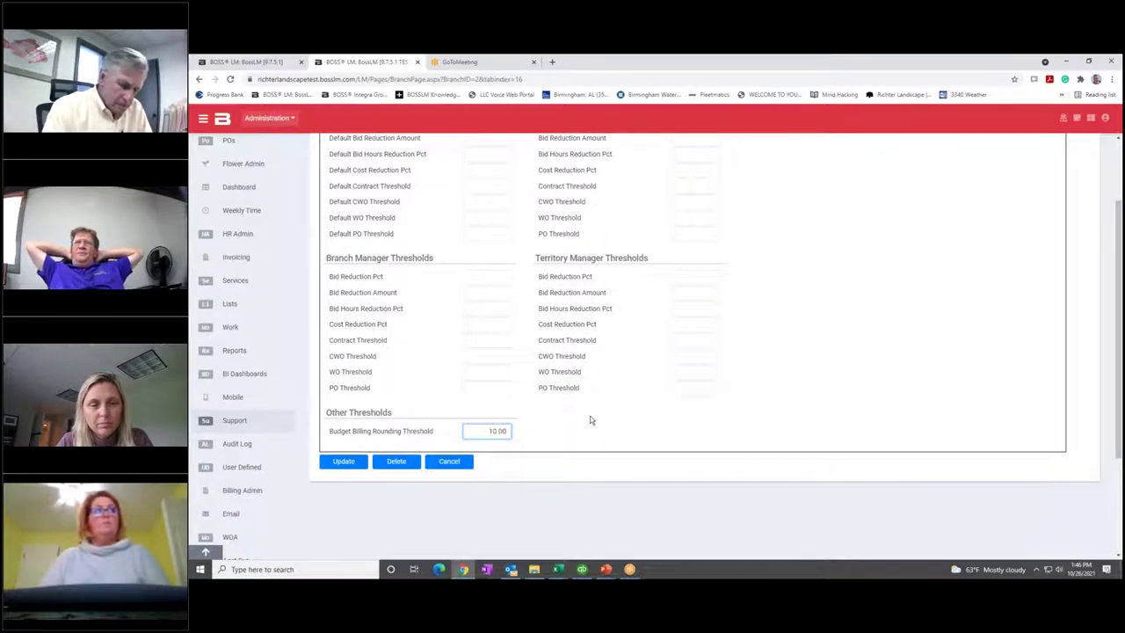
scroll(591, 420, "up", 2)
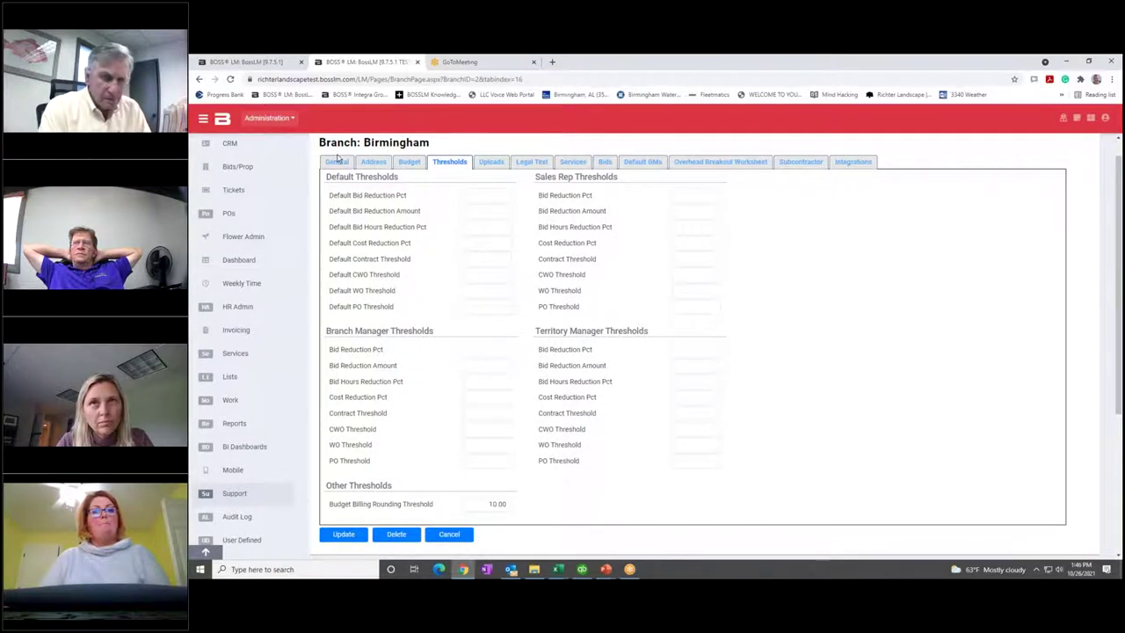
left_click(337, 161)
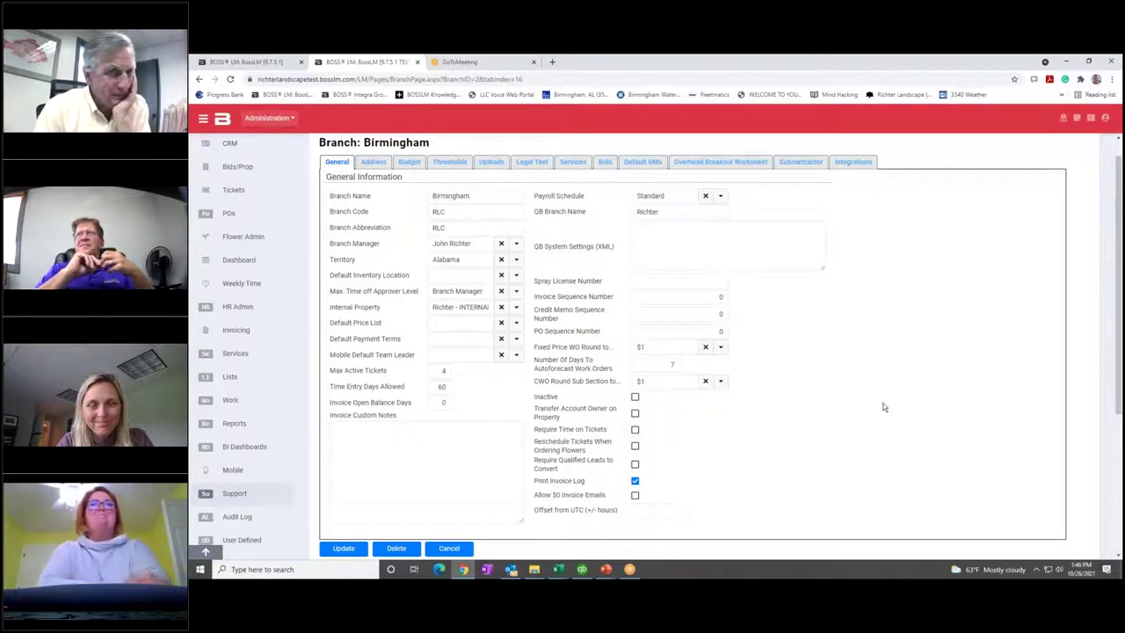
scroll(884, 406, "up", 1)
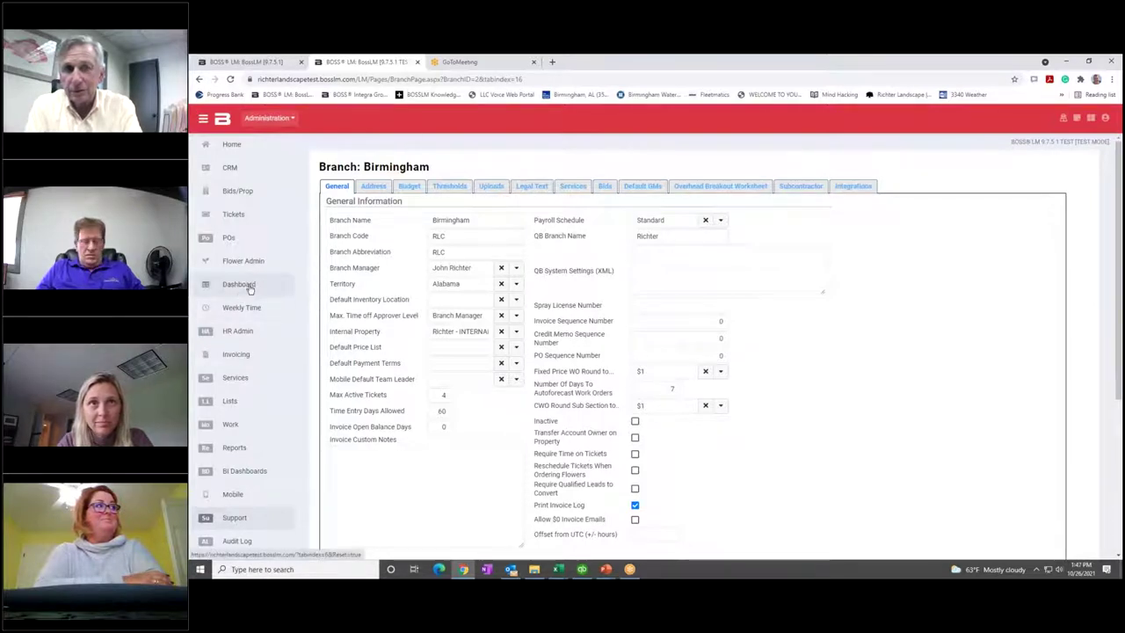
- Open the Maintenance - Elevation Group contract from the Richter - INTERNAL property and review its included services and prices
left_click(233, 191)
scroll(790, 372, "down", 2)
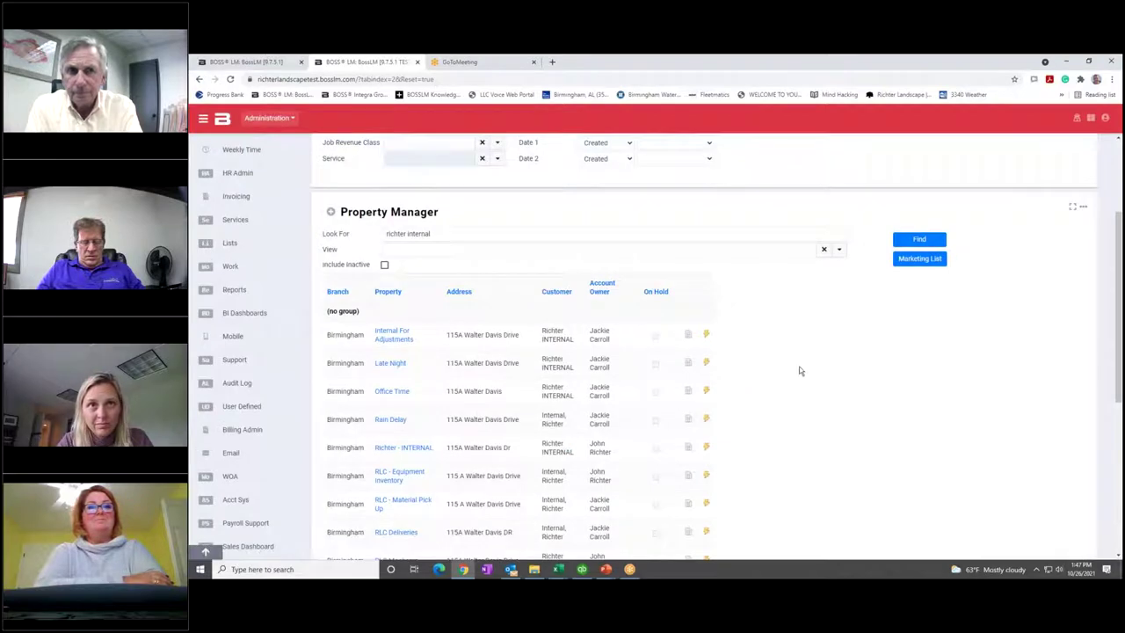
left_click(410, 448)
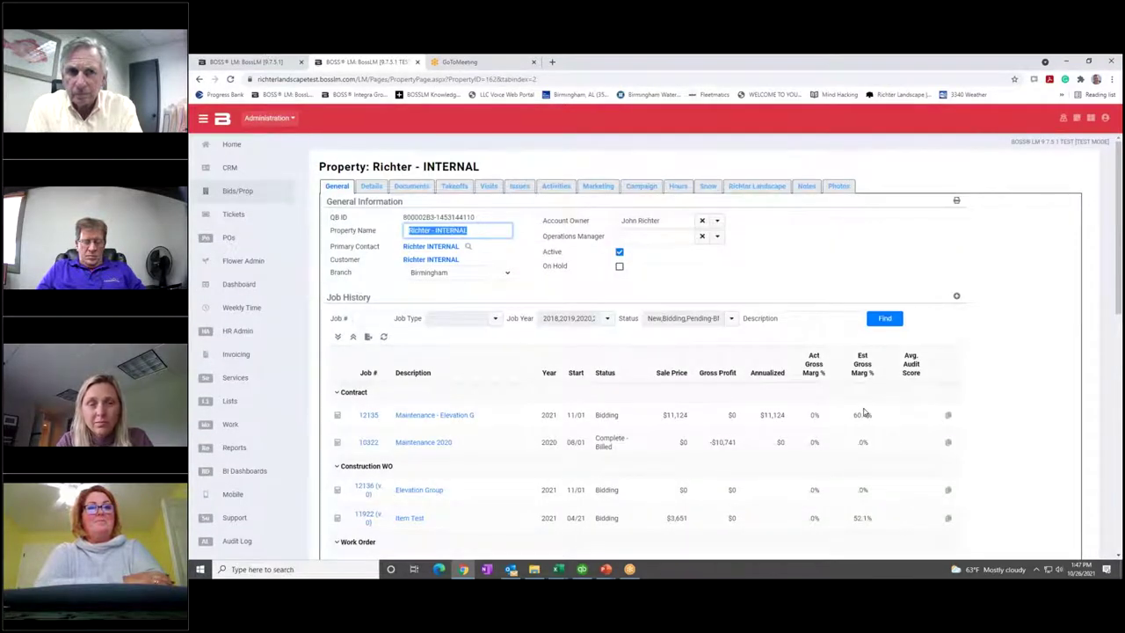
left_click(435, 415)
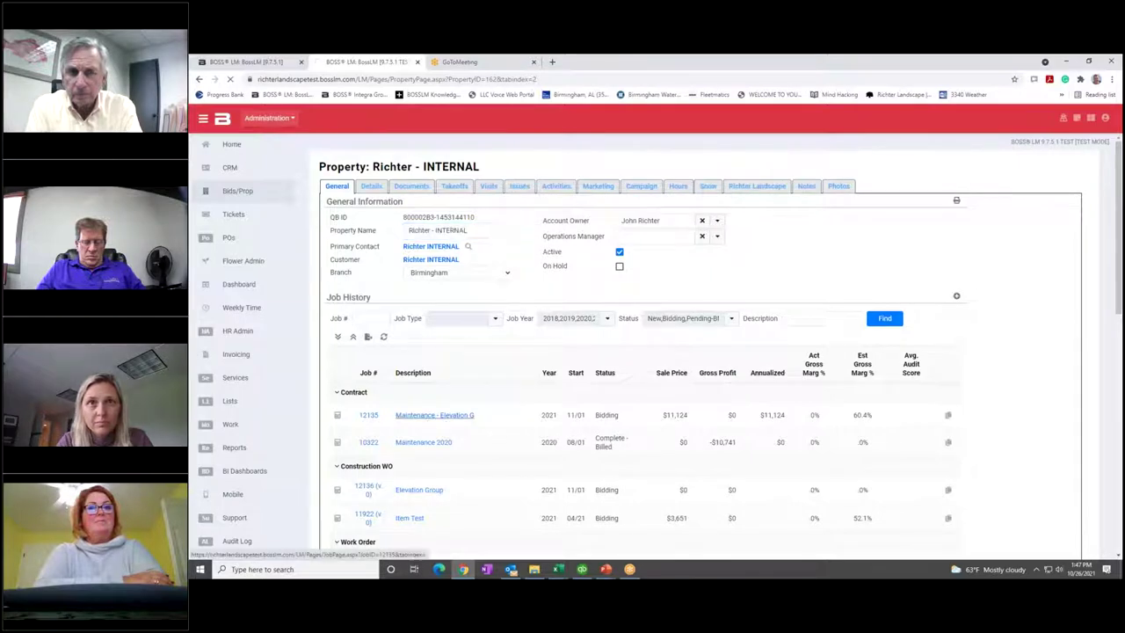
scroll(490, 406, "down", 3)
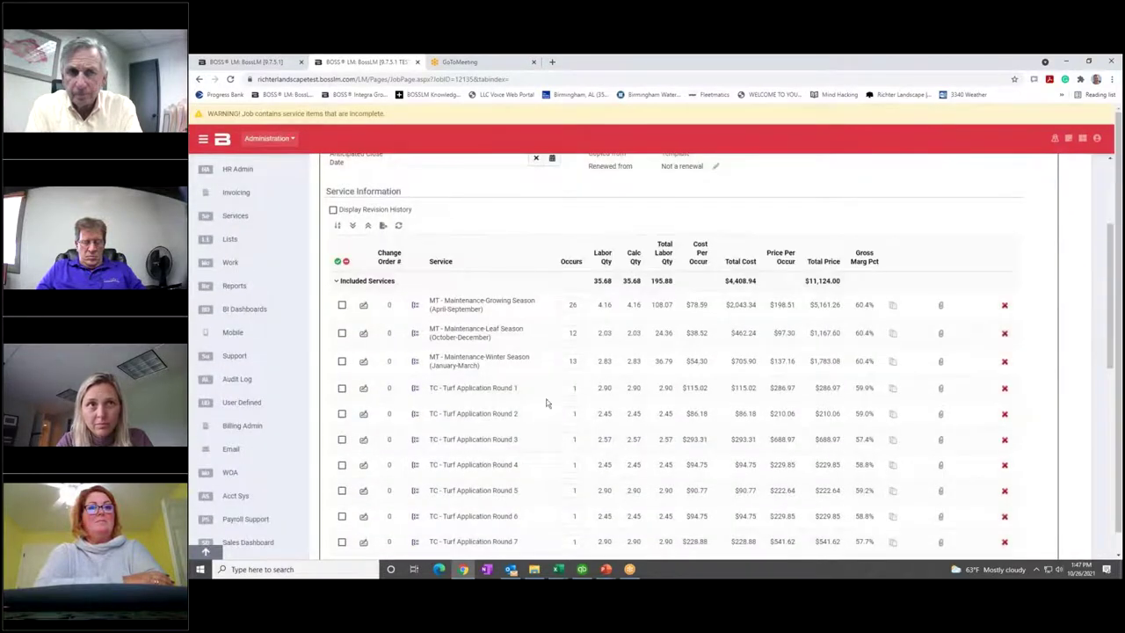
scroll(539, 320, "down", 2)
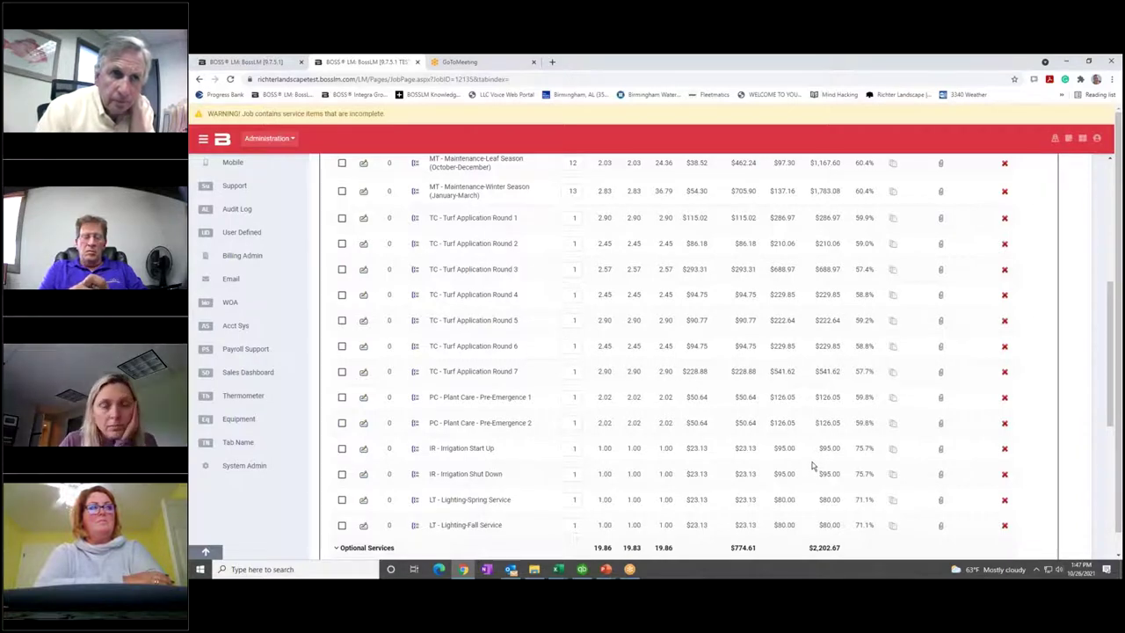
scroll(705, 419, "up", 10)
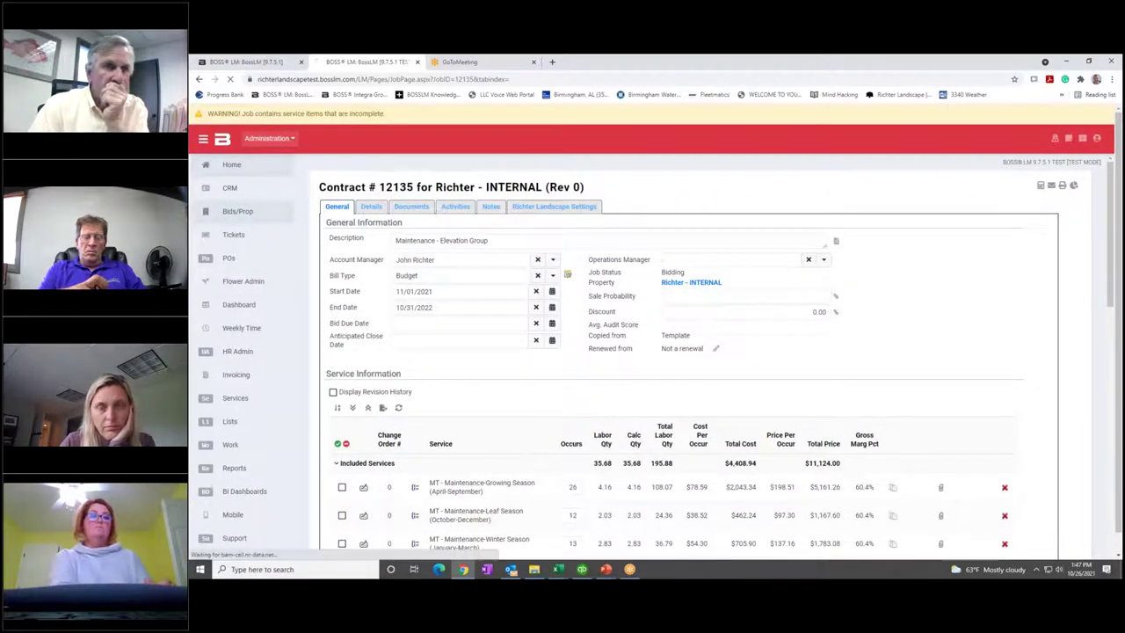
- From the Richter - INTERNAL property, open the version of the Item Test construction work order and review its service items
left_click(245, 221)
scroll(245, 221, "down", 2)
left_click(410, 448)
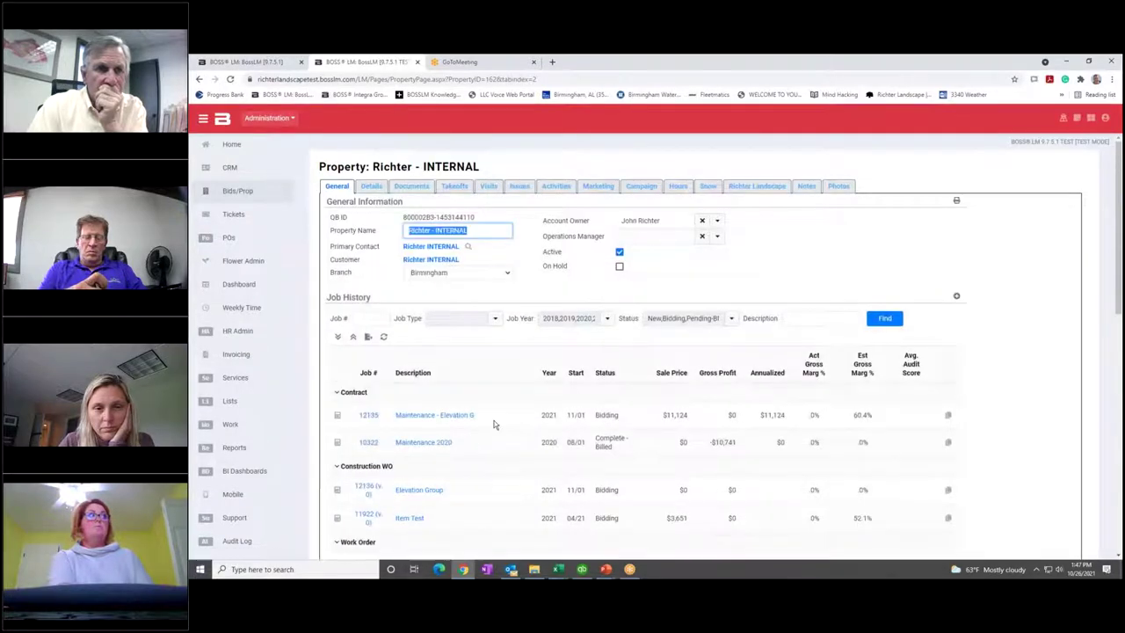
scroll(530, 381, "down", 1)
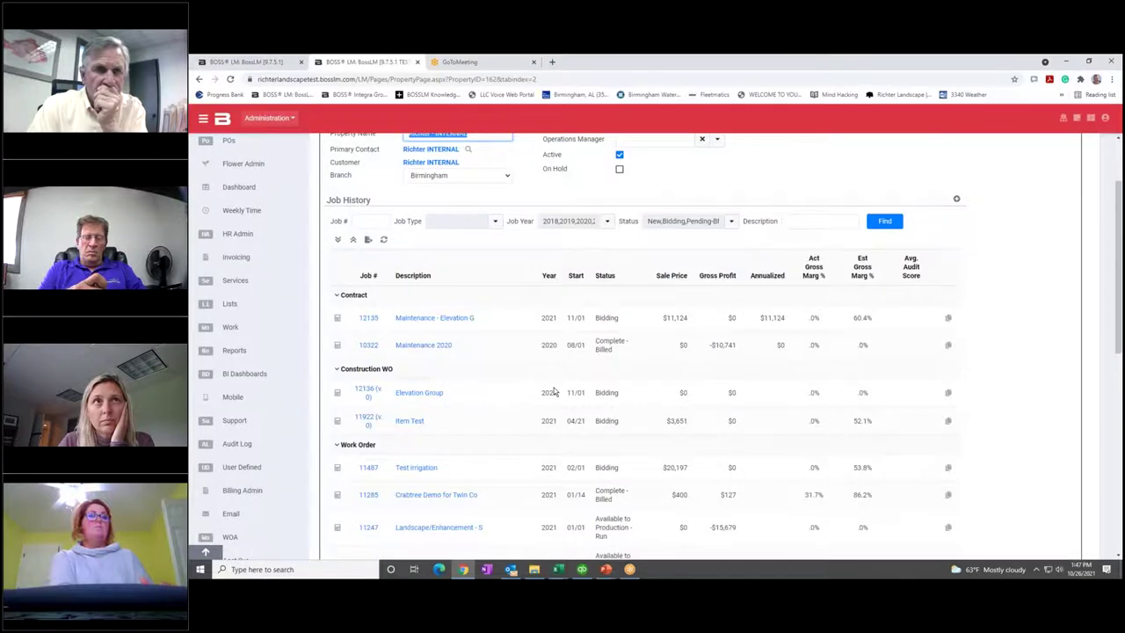
scroll(550, 392, "down", 1)
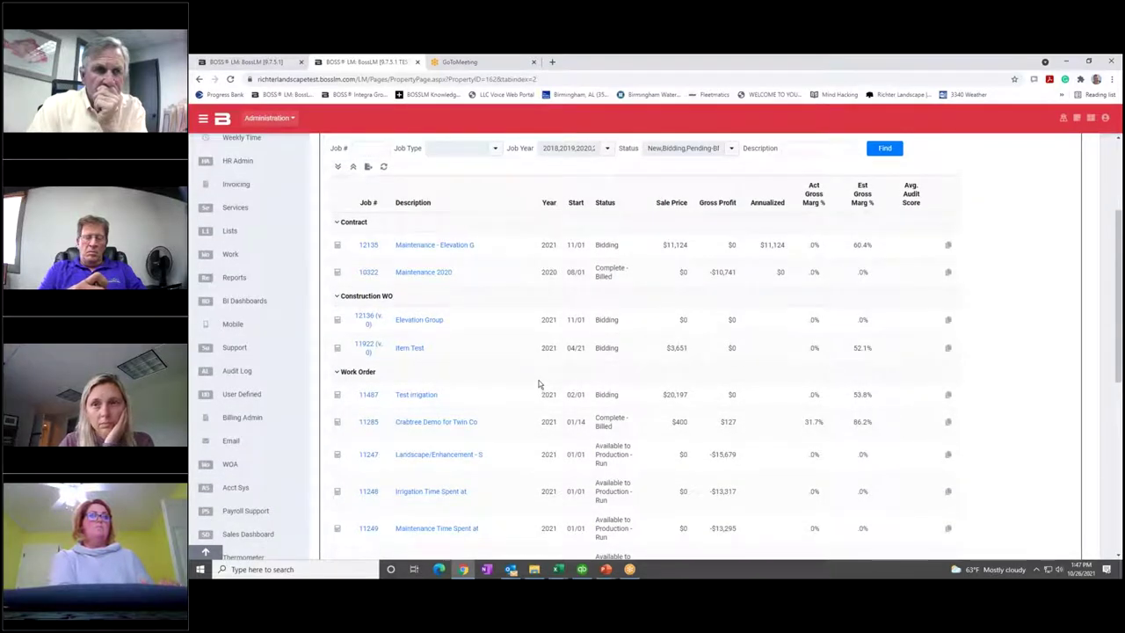
left_click(406, 348)
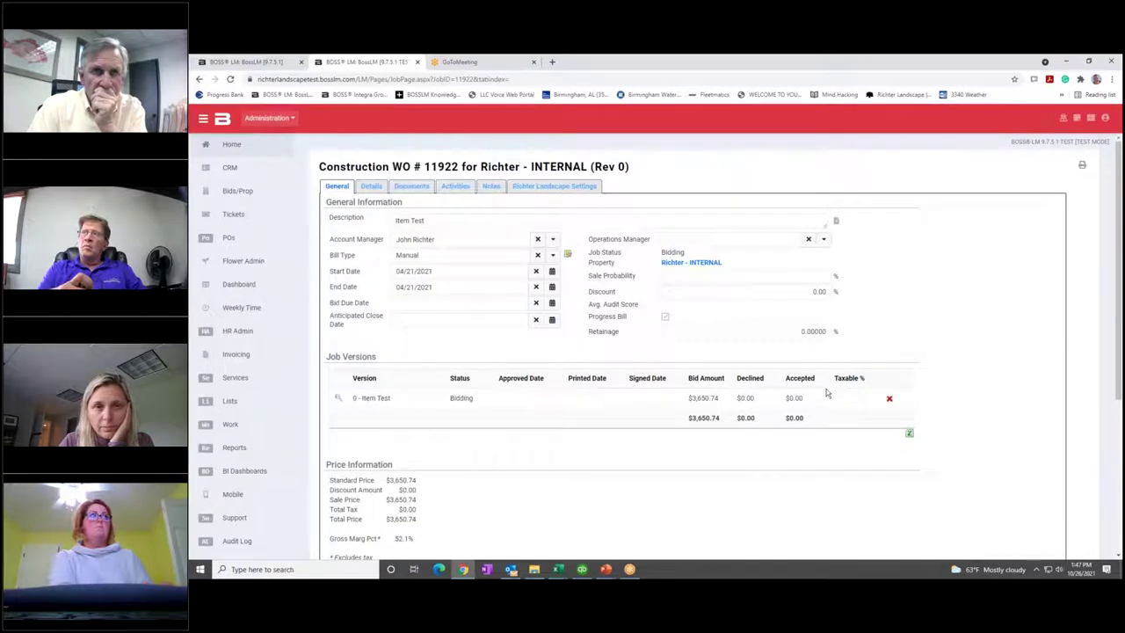
left_click(337, 399)
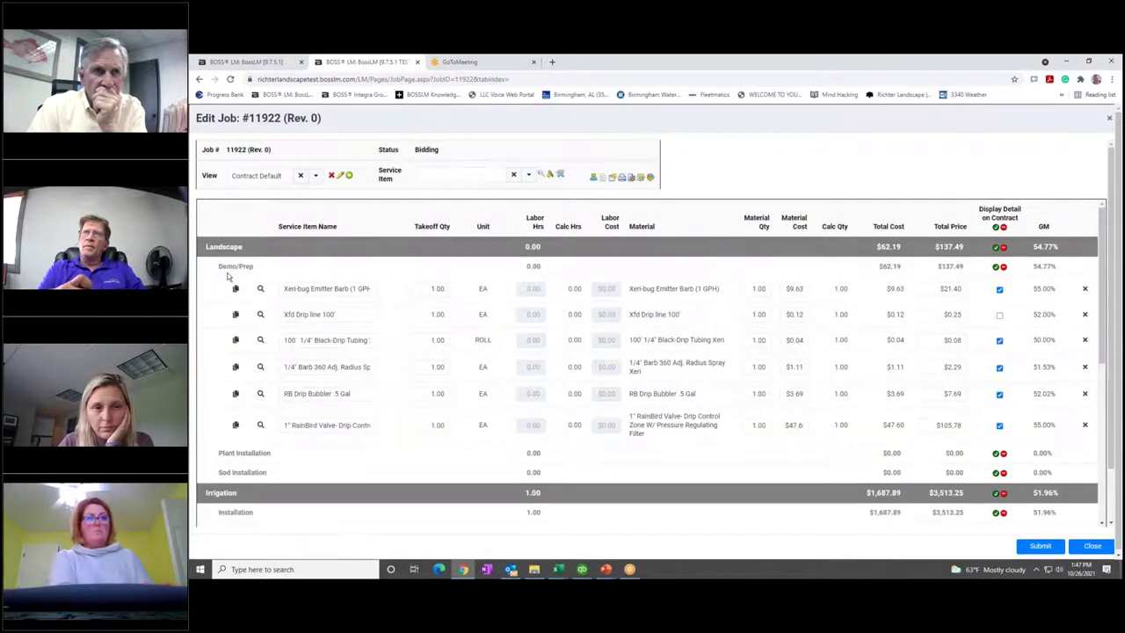
scroll(226, 277, "down", 1)
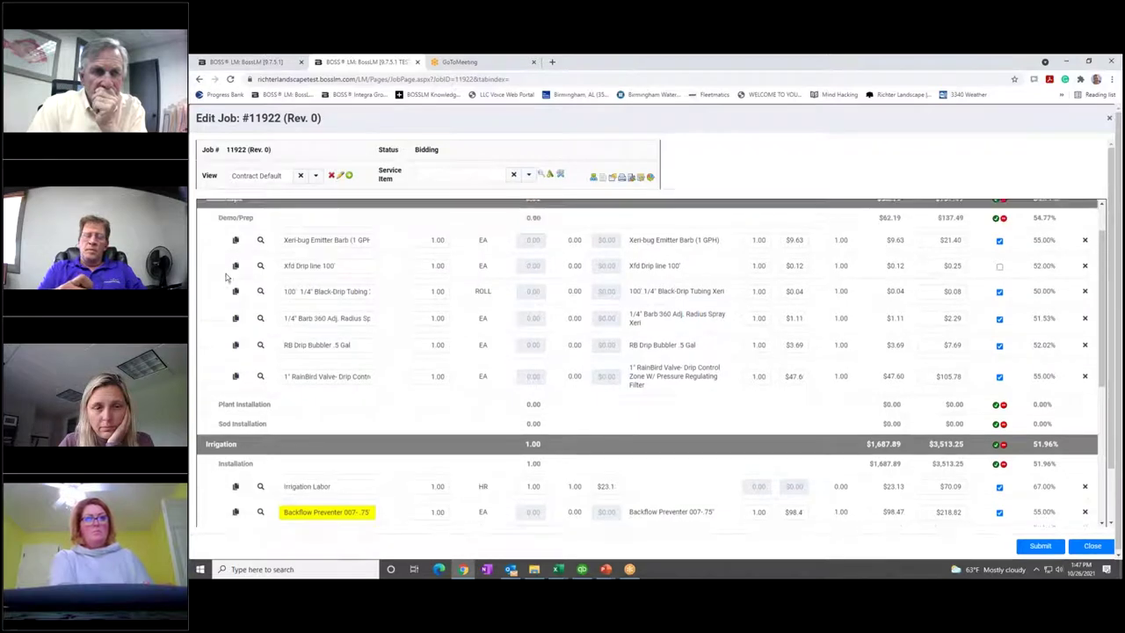
scroll(354, 348, "down", 2)
scroll(354, 348, "down", 2)
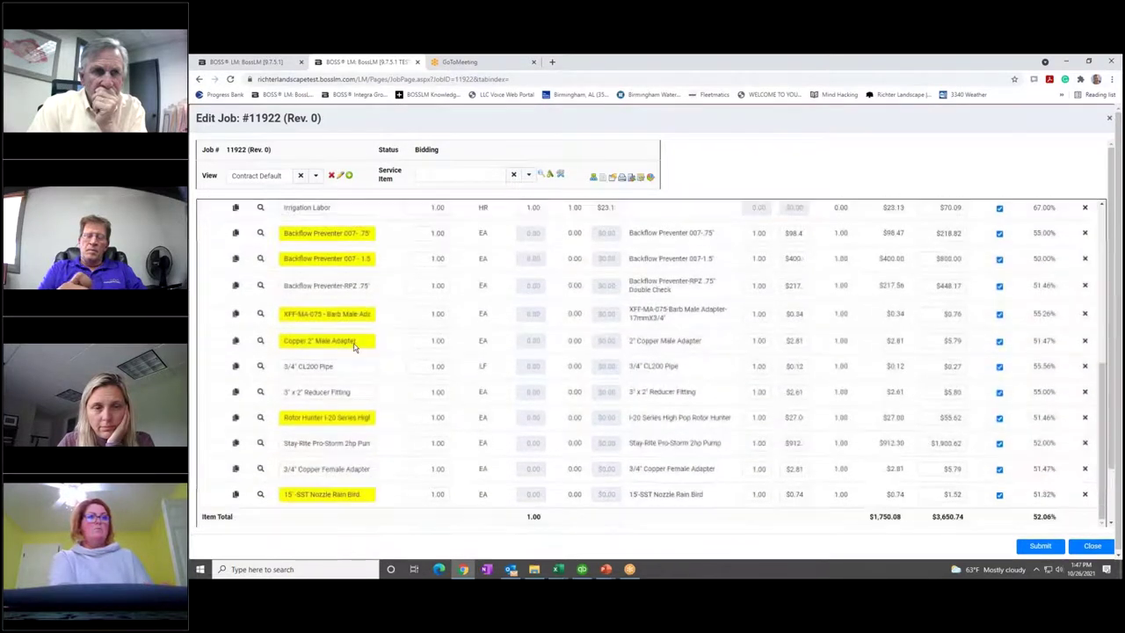
scroll(352, 349, "up", 5)
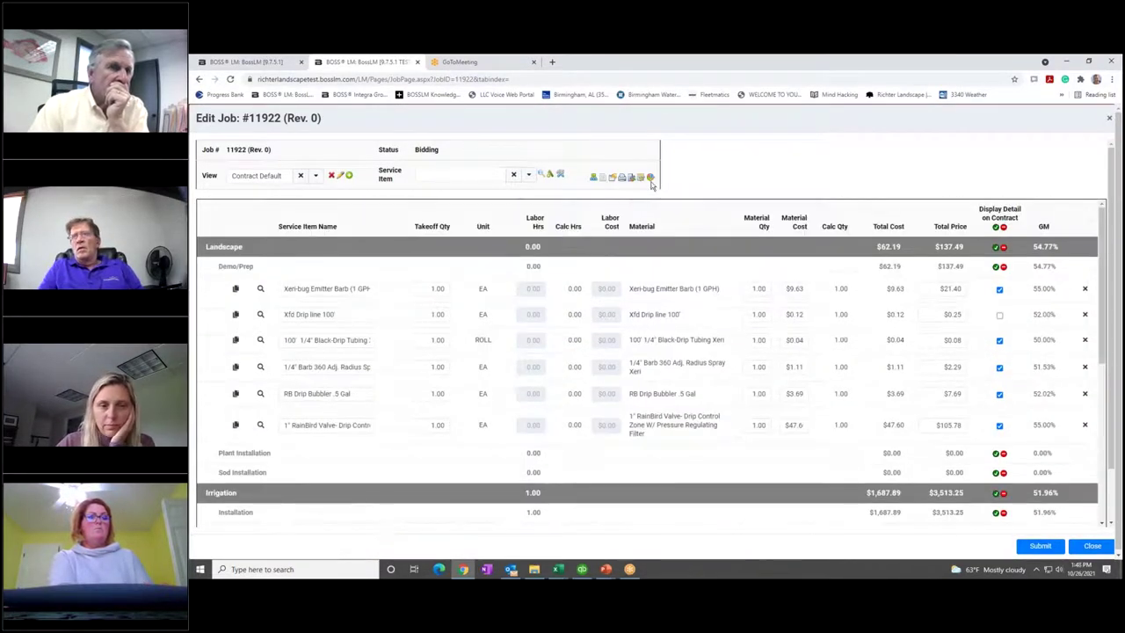
- In the construction work order's Overhead Breakout Worksheet, set the Job Pricing gross revenue to 4000 and update the item prices
left_click(649, 178)
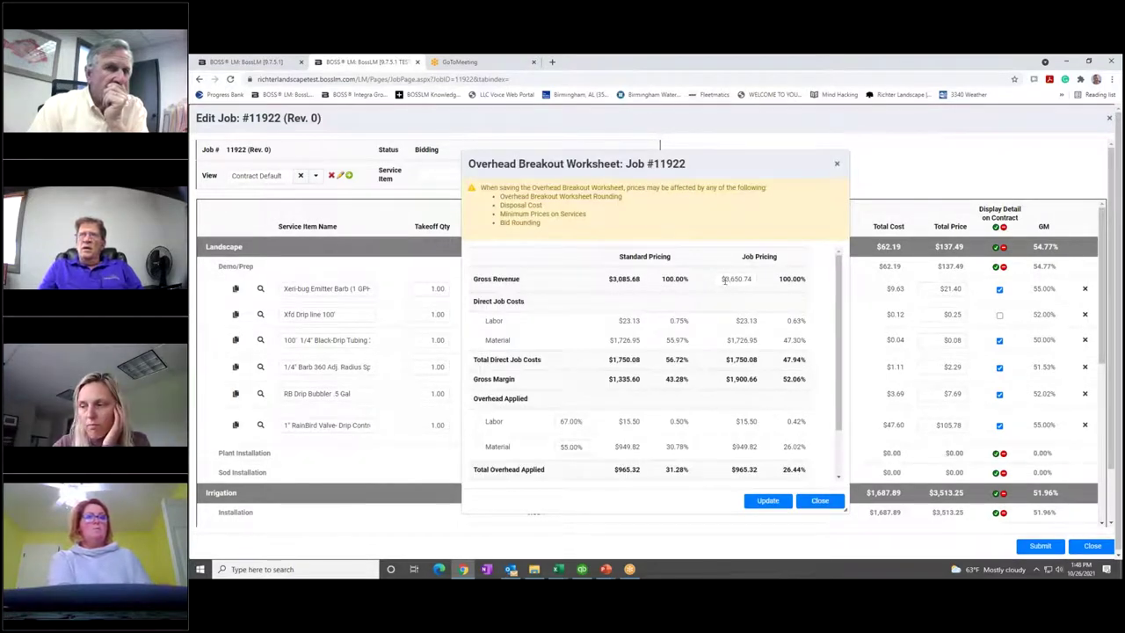
scroll(724, 328, "down", 2)
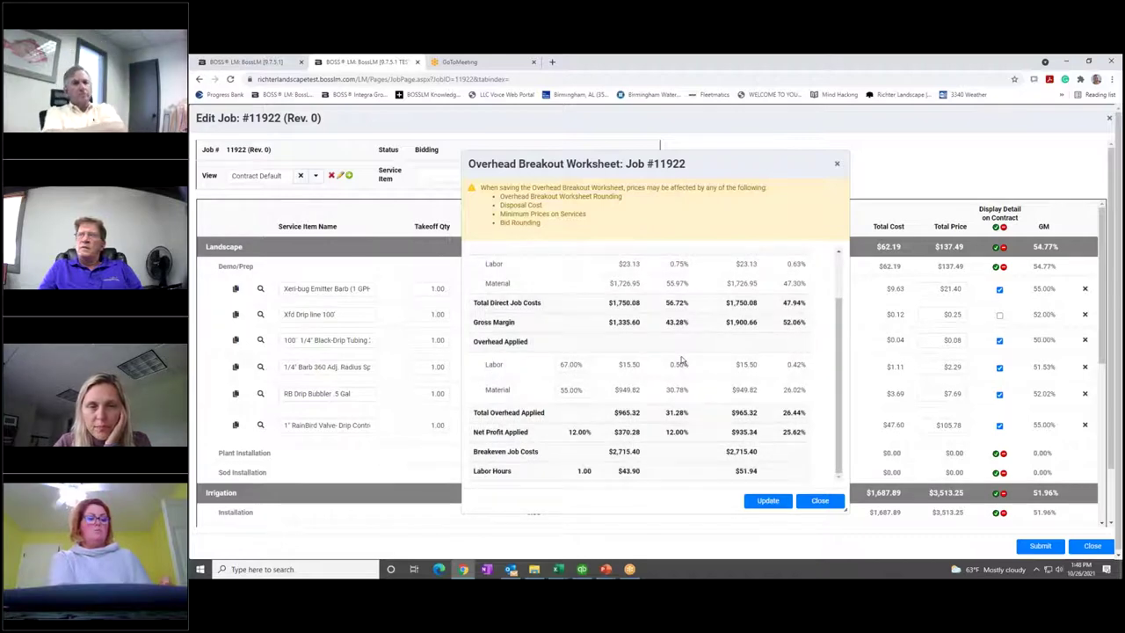
scroll(681, 360, "up", 2)
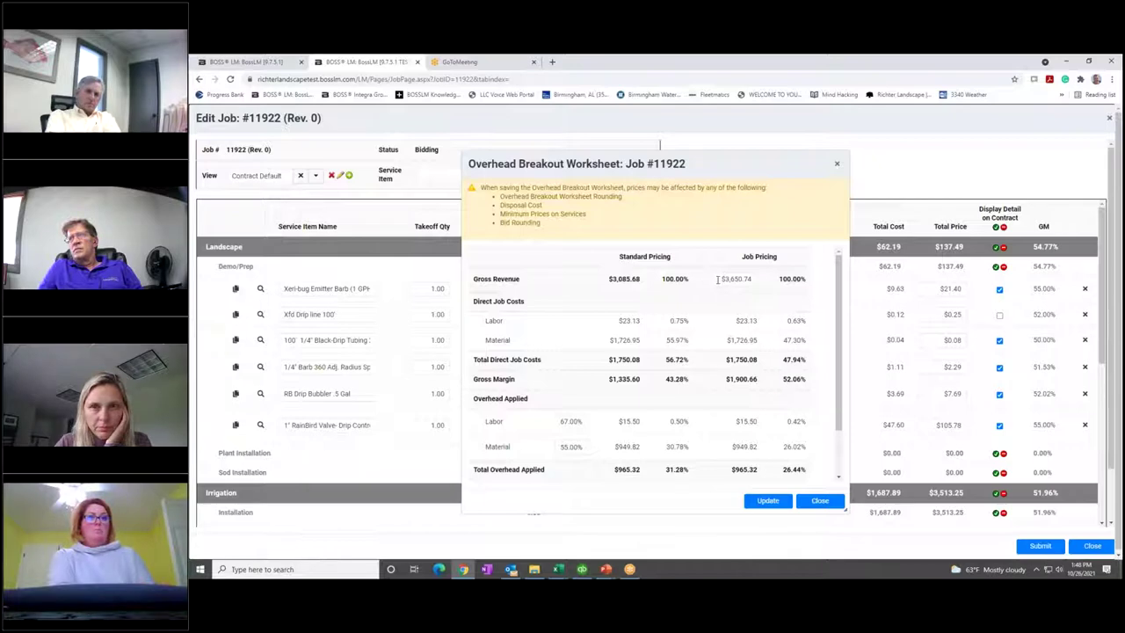
left_click(721, 279)
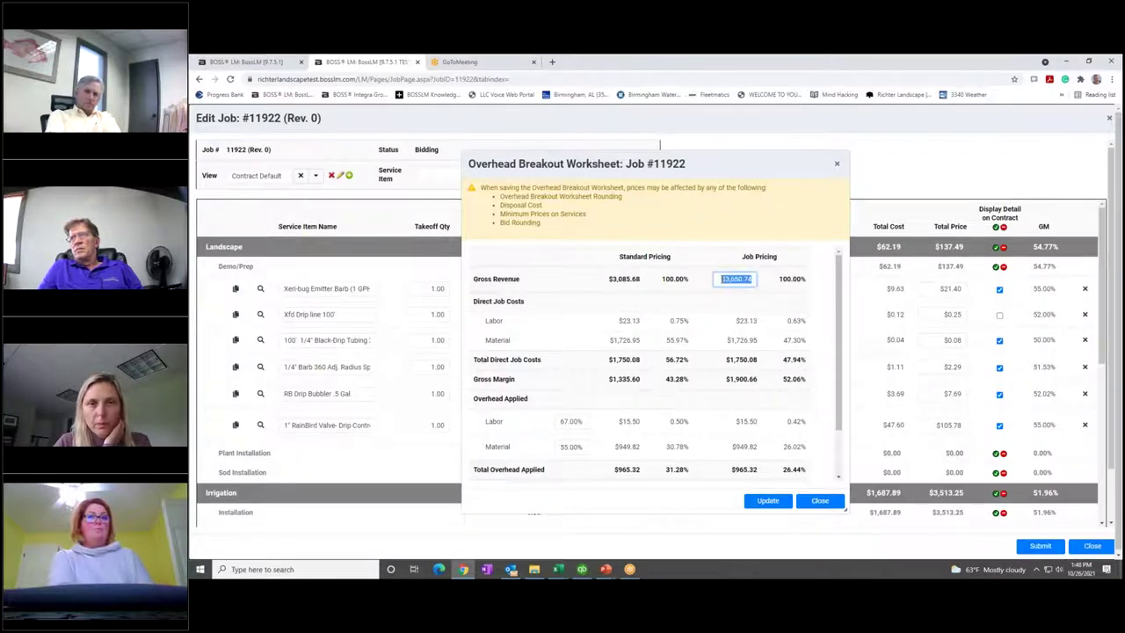
type("4000")
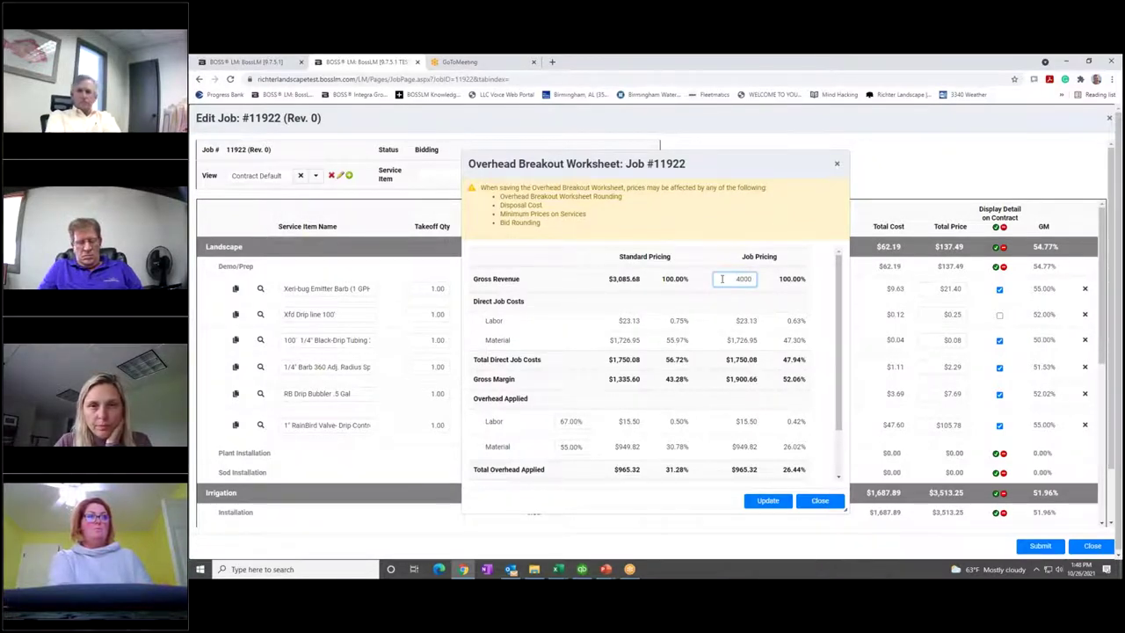
left_click(707, 323)
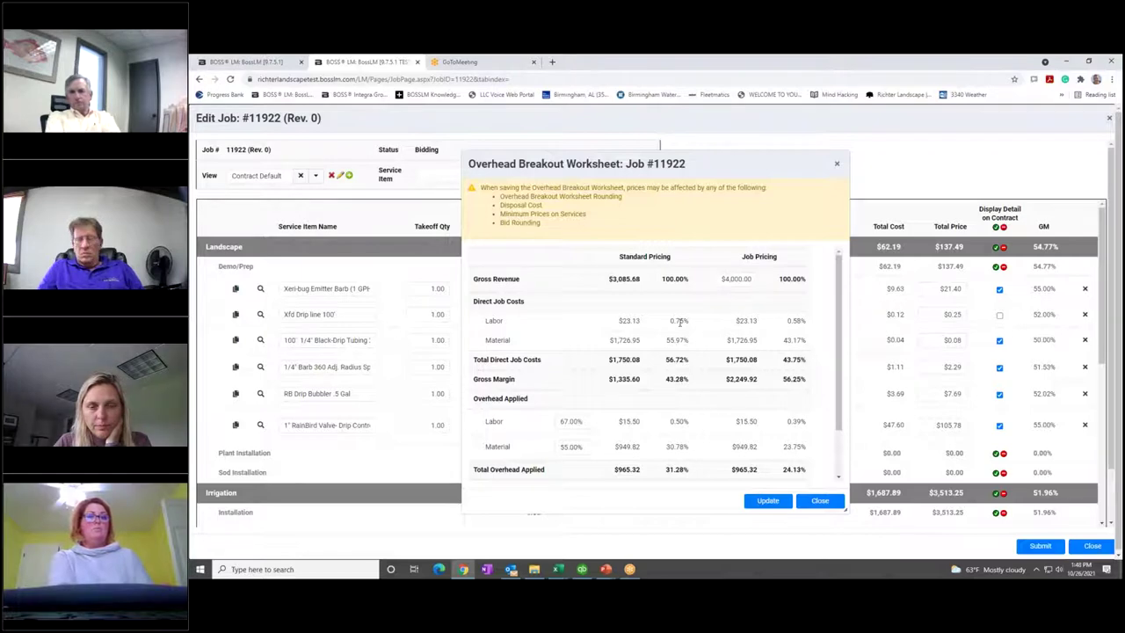
scroll(703, 326, "down", 2)
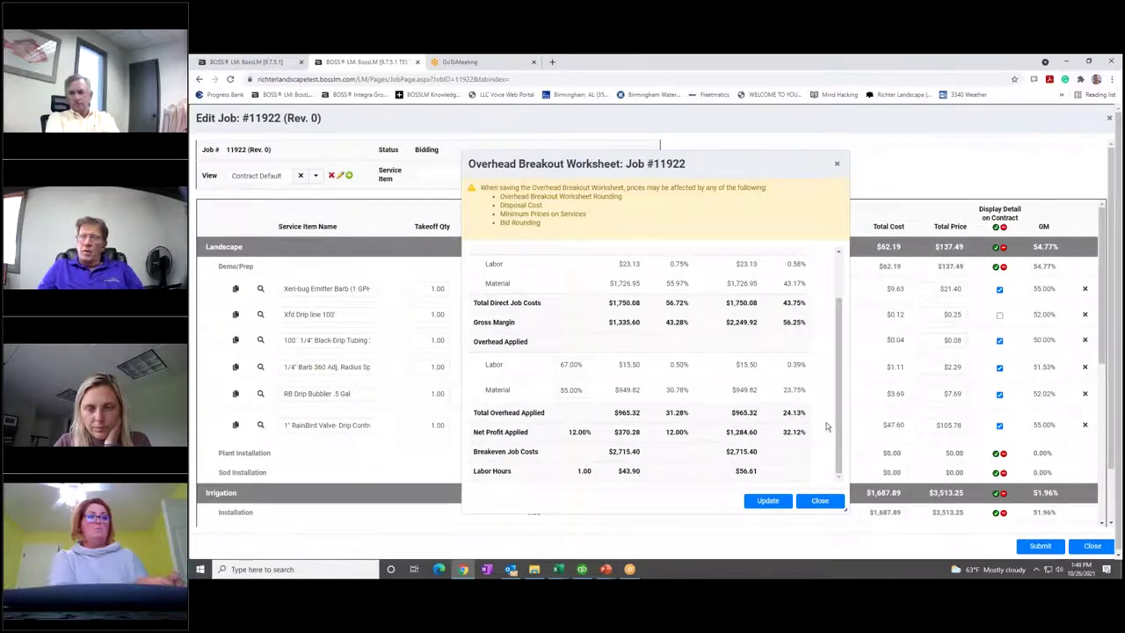
left_click(768, 500)
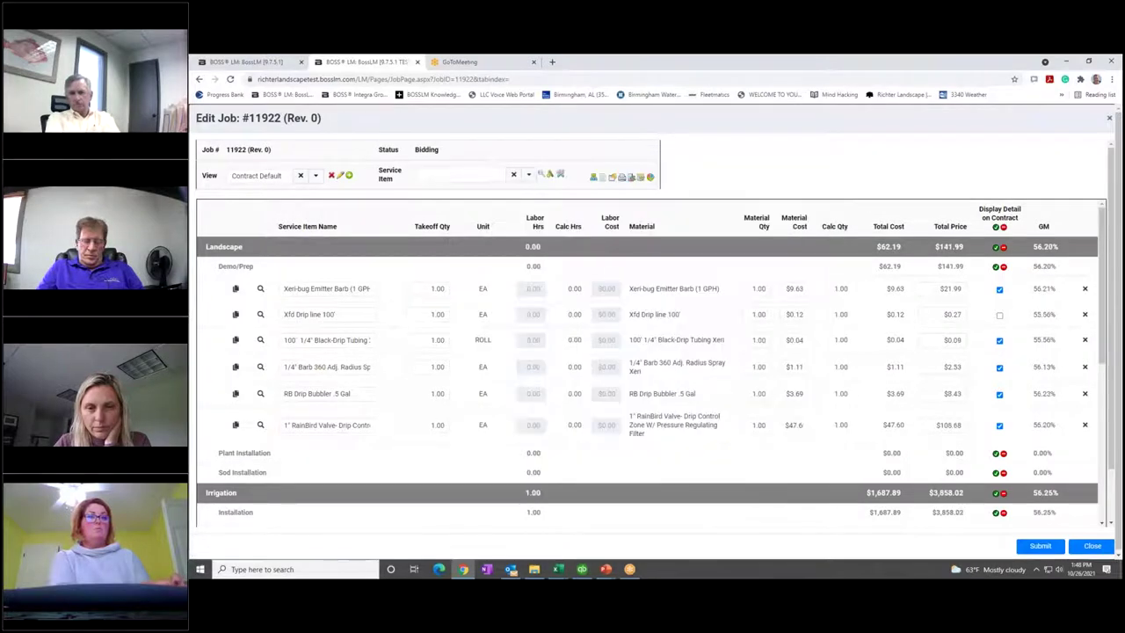
- Review the repriced service items and set the Irrigation Labor item under Irrigation Installation to 40 hours
scroll(941, 492, "down", 10)
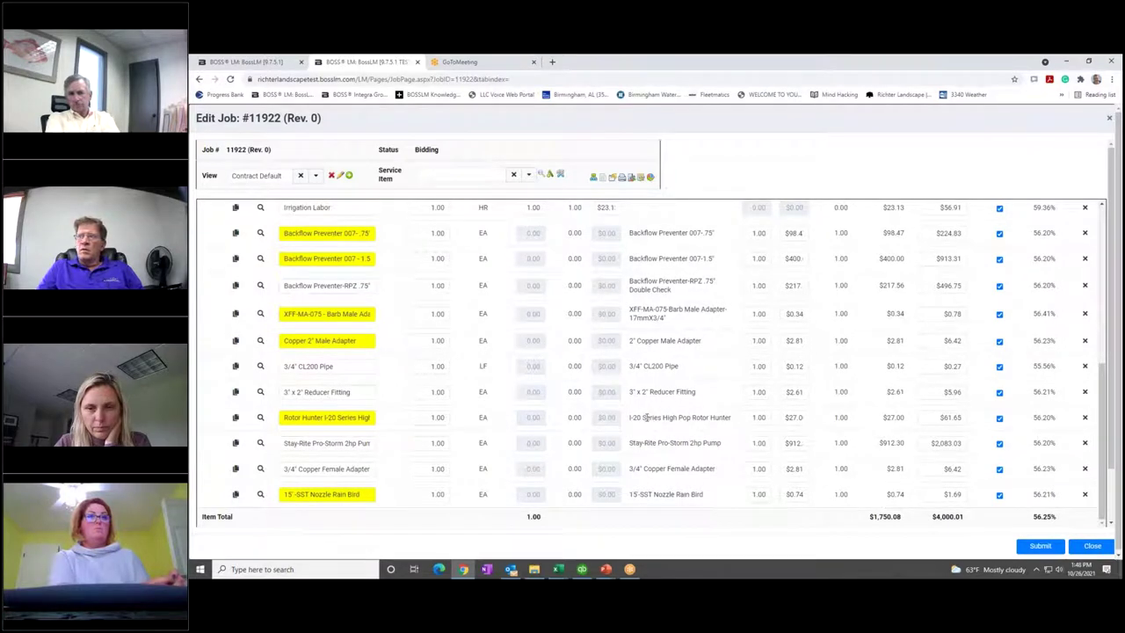
scroll(645, 419, "up", 5)
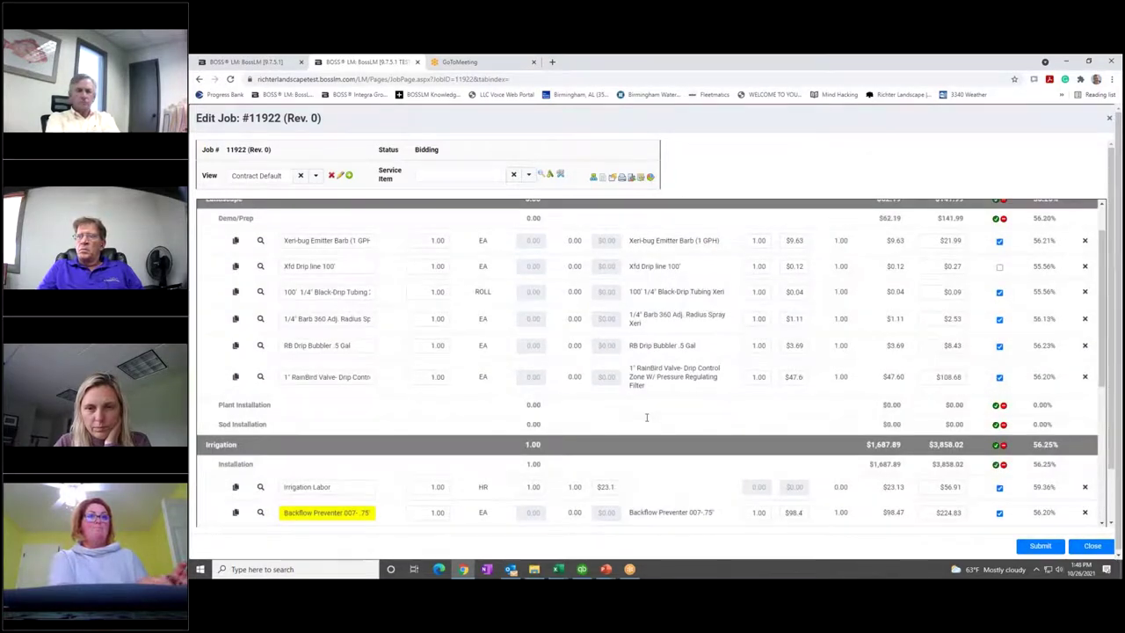
left_click(522, 438)
type("40")
key("Return")
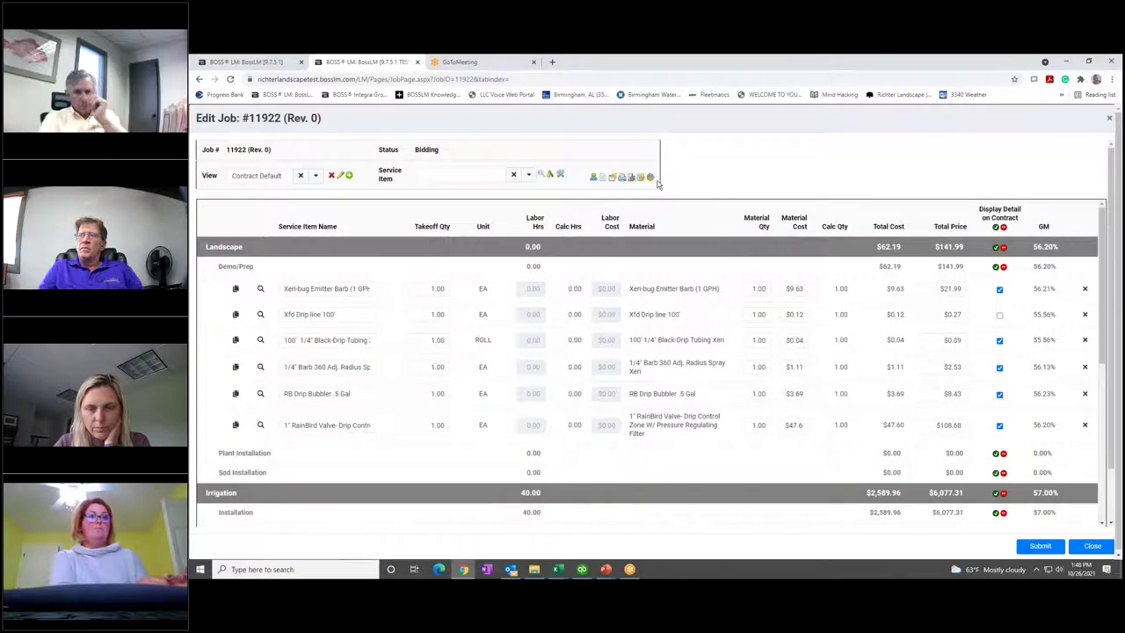
- Review the job's Overhead Breakout Worksheet, update the pricing from it without changing any values, and close the job editor
left_click(650, 178)
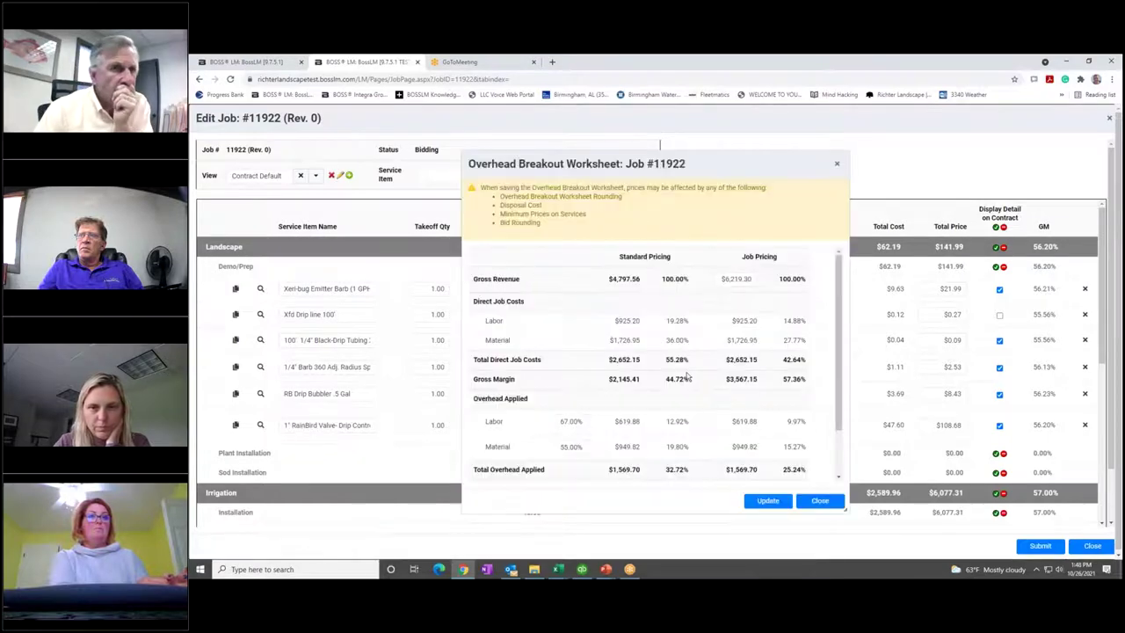
scroll(608, 444, "down", 3)
left_click(761, 505)
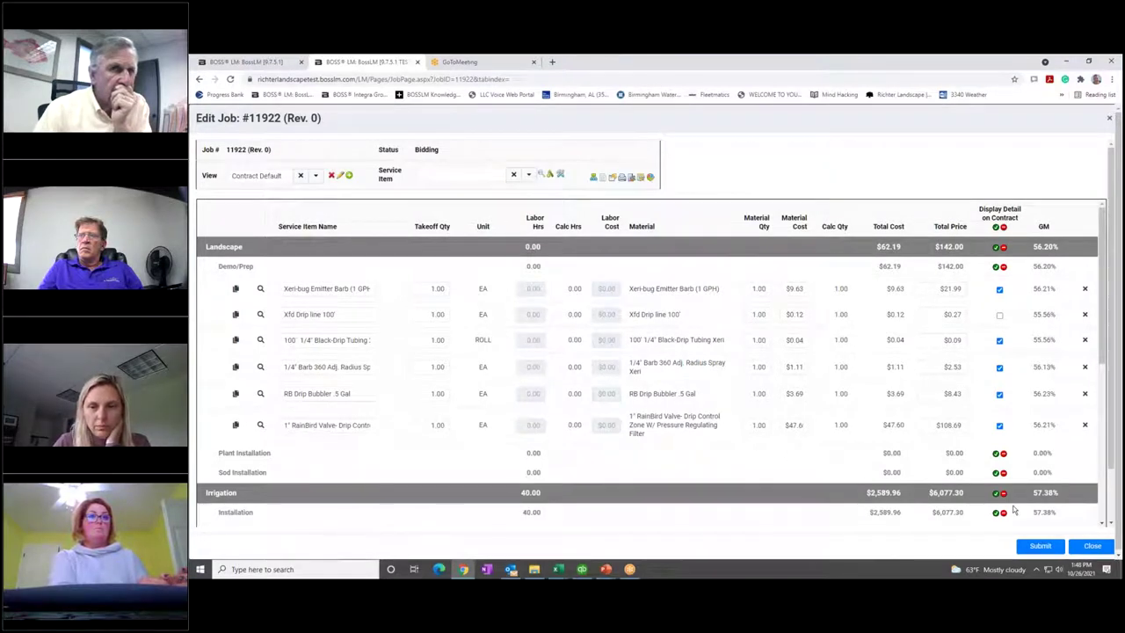
left_click(1092, 545)
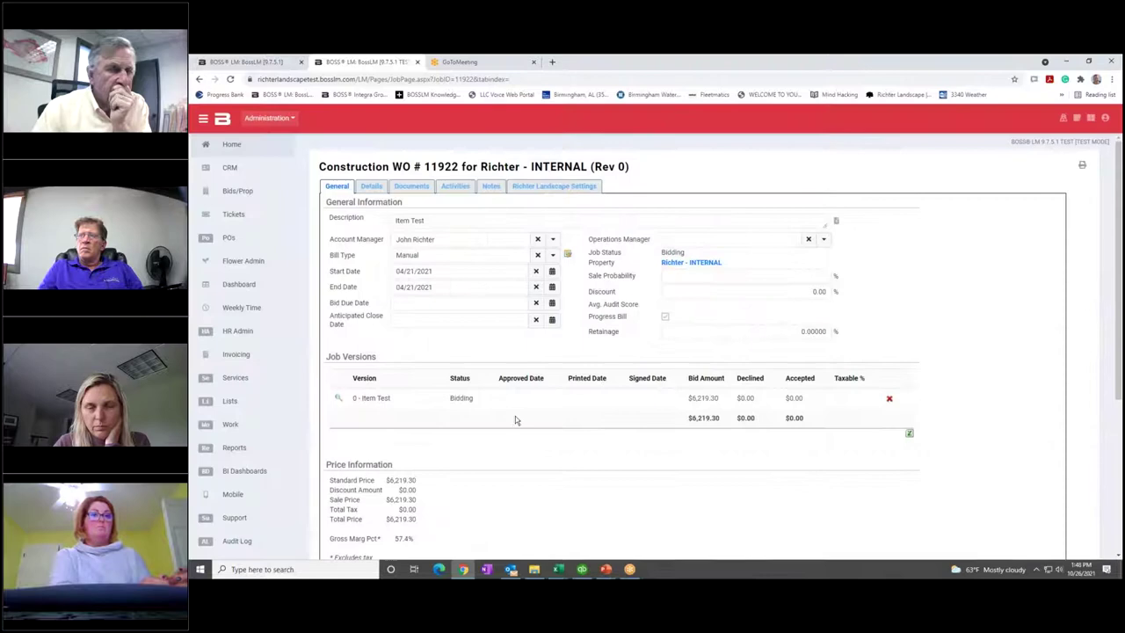
- Quit the construction work order and open the Test Irrigation work order from the Richter - INTERNAL property's job history
scroll(515, 415, "down", 3)
left_click(452, 406)
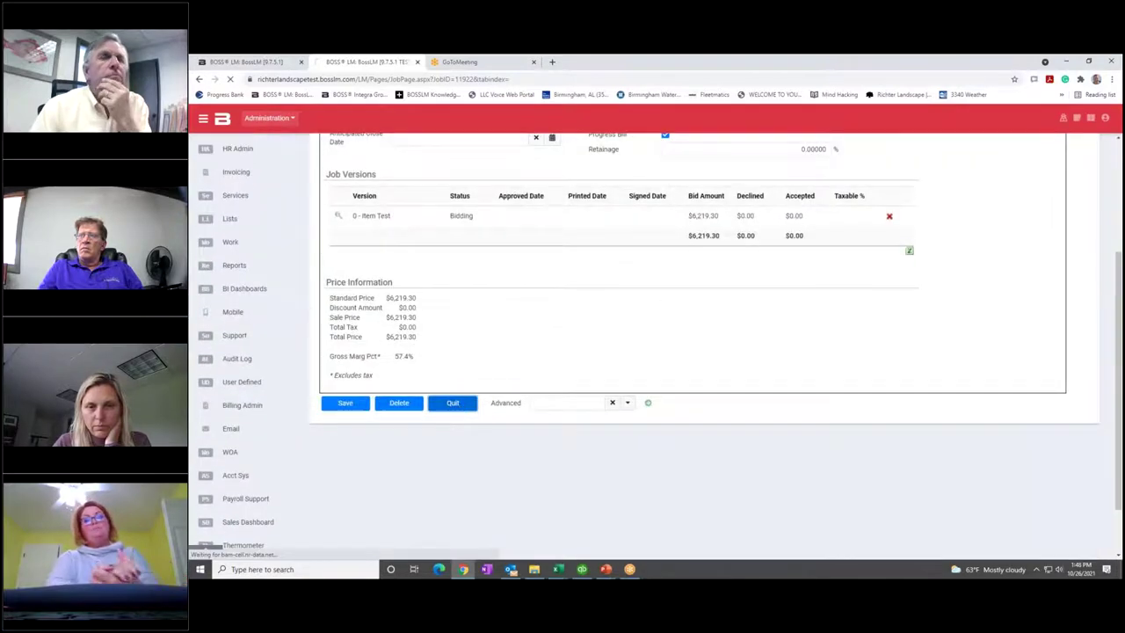
scroll(490, 438, "down", 3)
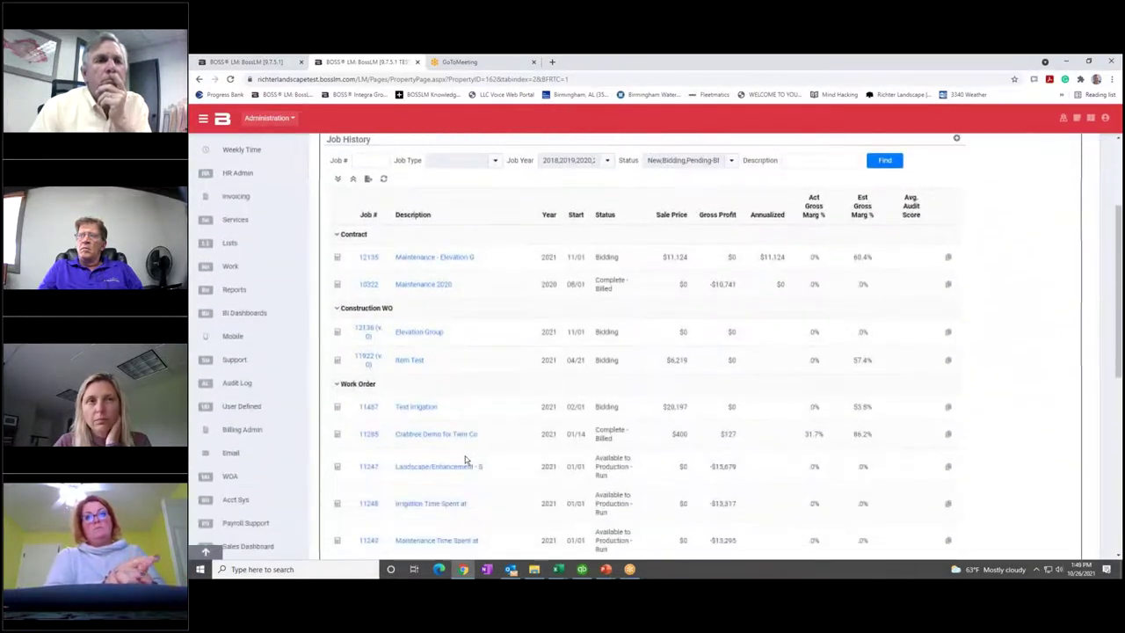
left_click(415, 407)
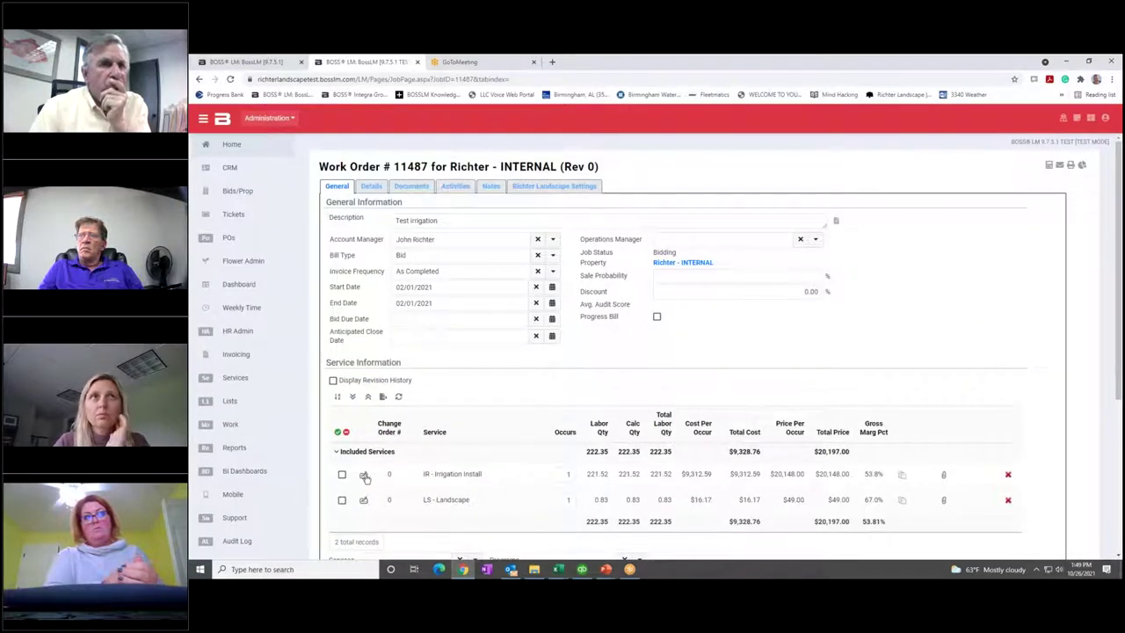
- Examine the items and prices of the work order's IR - Irrigation Install service, and close the service
scroll(410, 458, "down", 2)
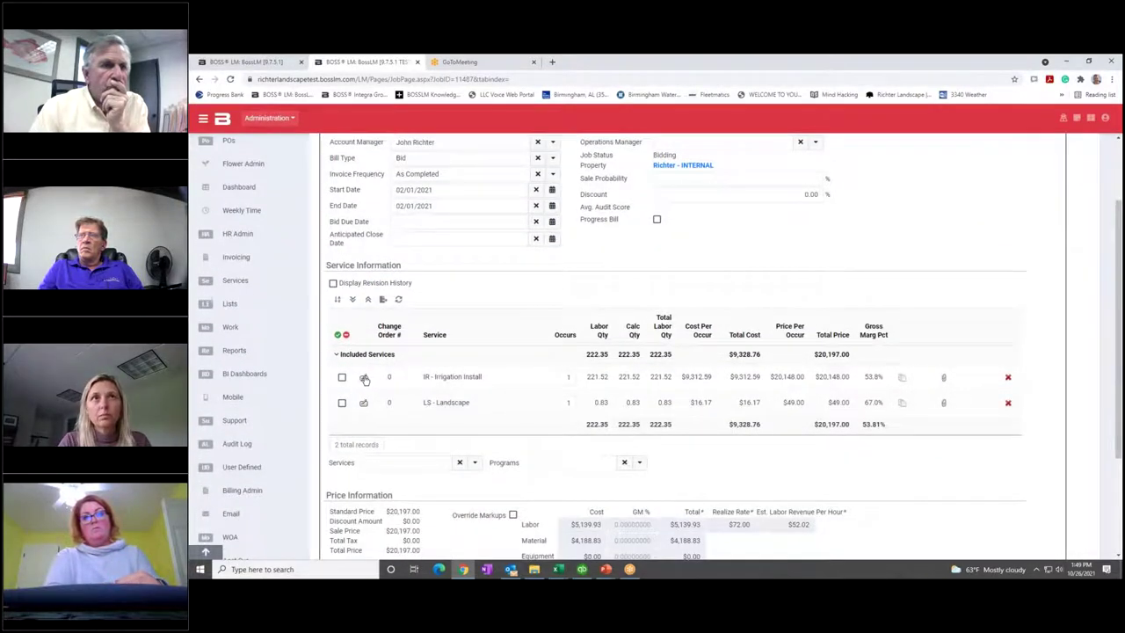
left_click(366, 379)
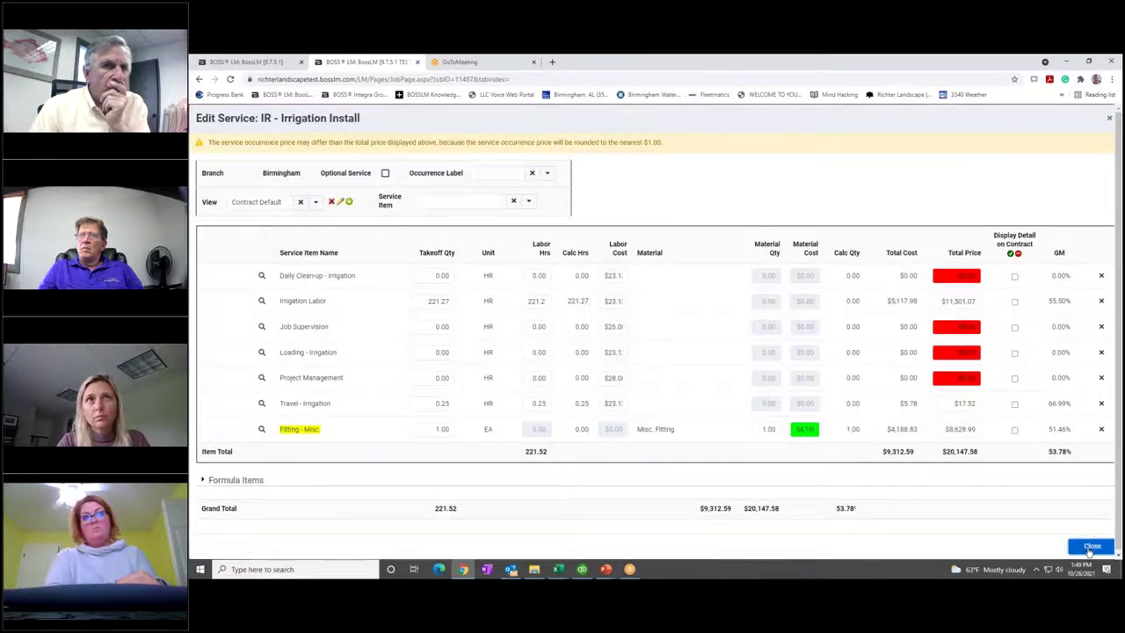
left_click(1092, 546)
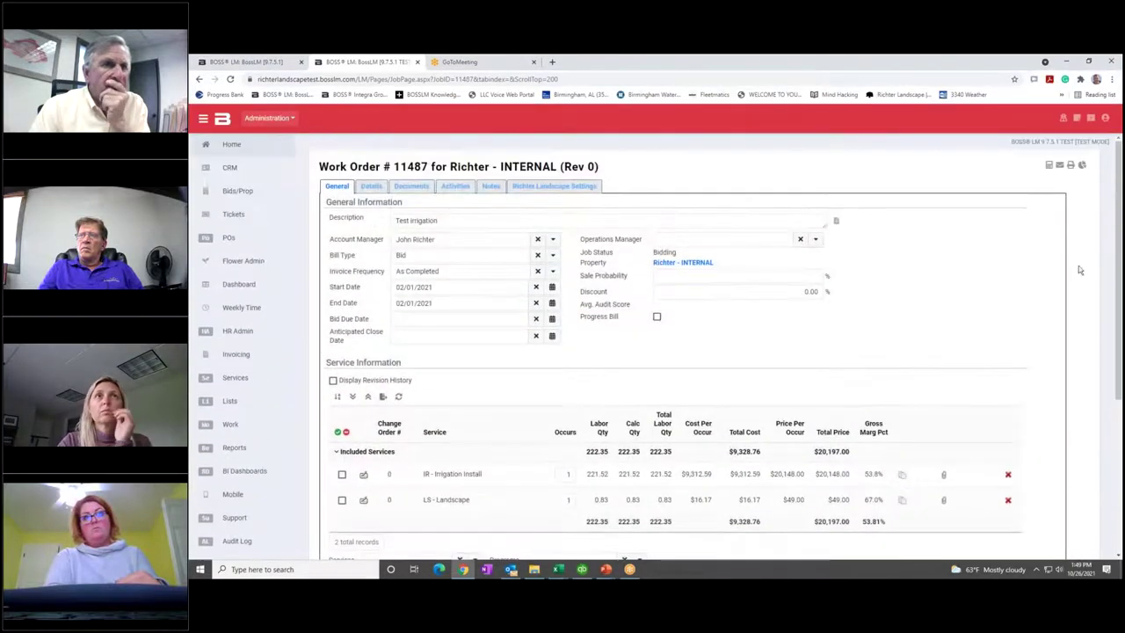
- Review the Test Irrigation work order's Overhead Breakout Worksheet down to the labor hours row, and close it without updating
left_click(1082, 165)
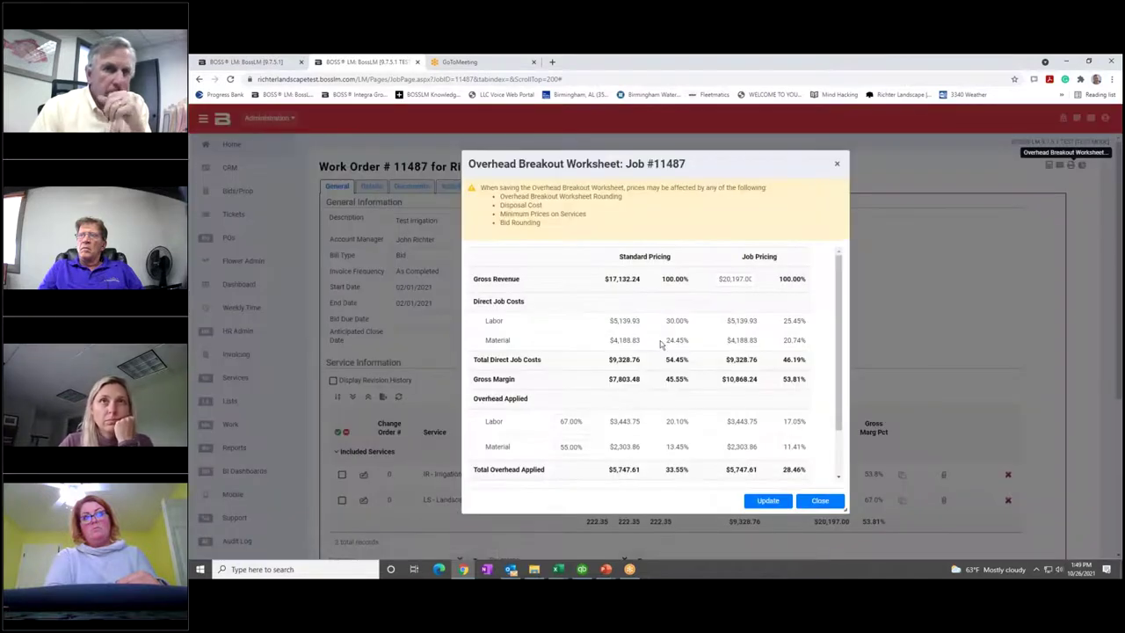
scroll(613, 286, "down", 1)
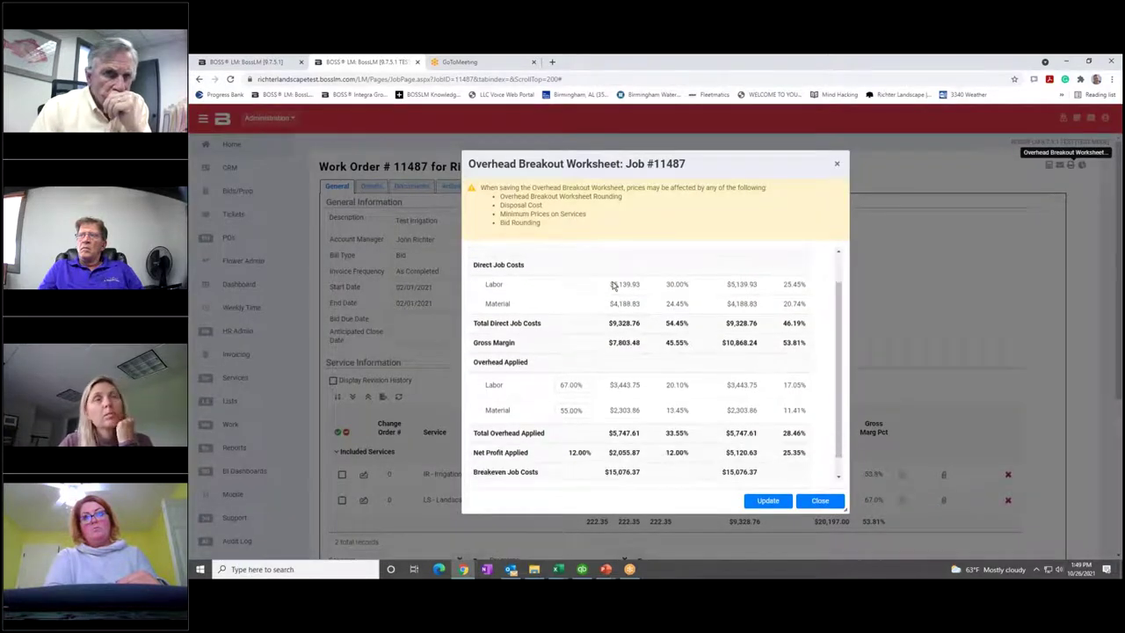
scroll(613, 285, "down", 1)
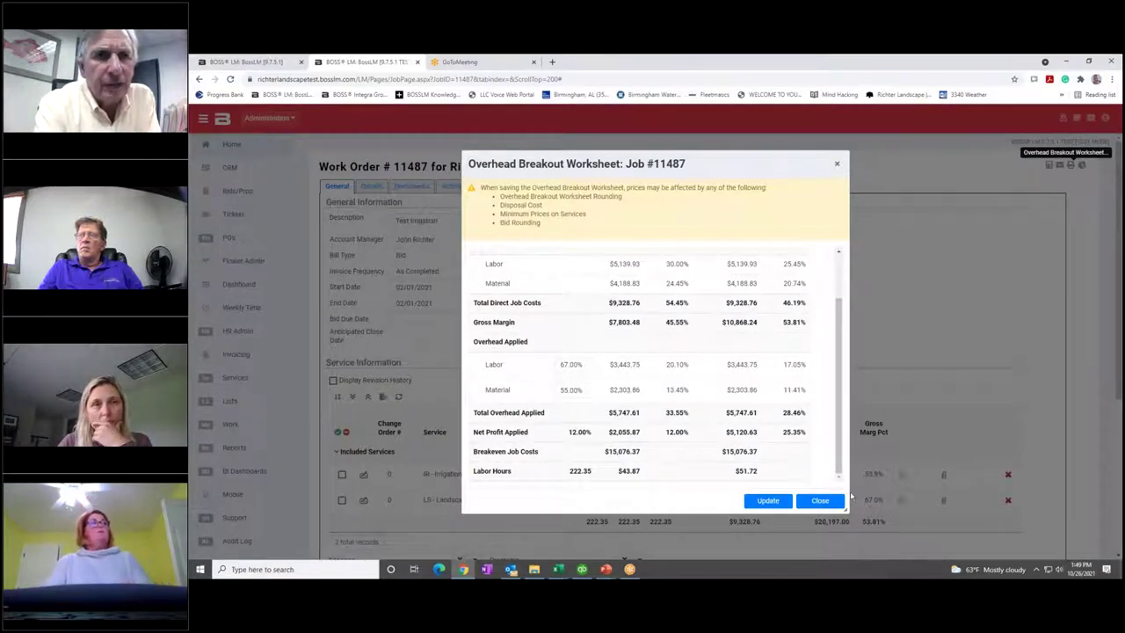
left_click(819, 500)
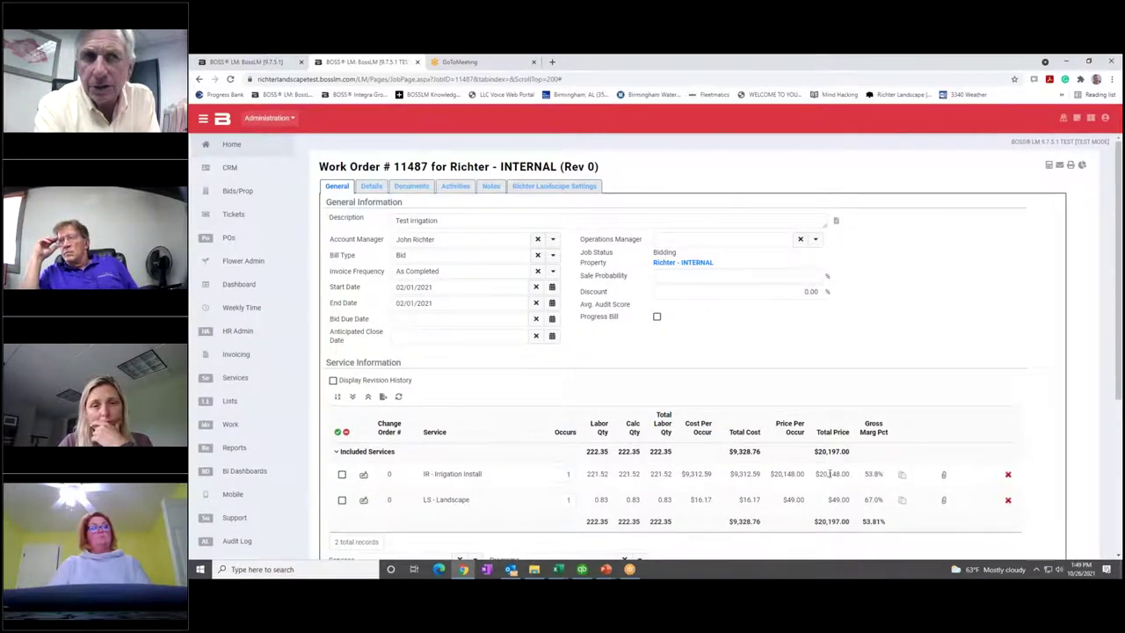
- Reopen the Overhead Breakout Worksheet, enlarge and reposition it to show all rows for comparing standard and job pricing, and close it
left_click(1070, 165)
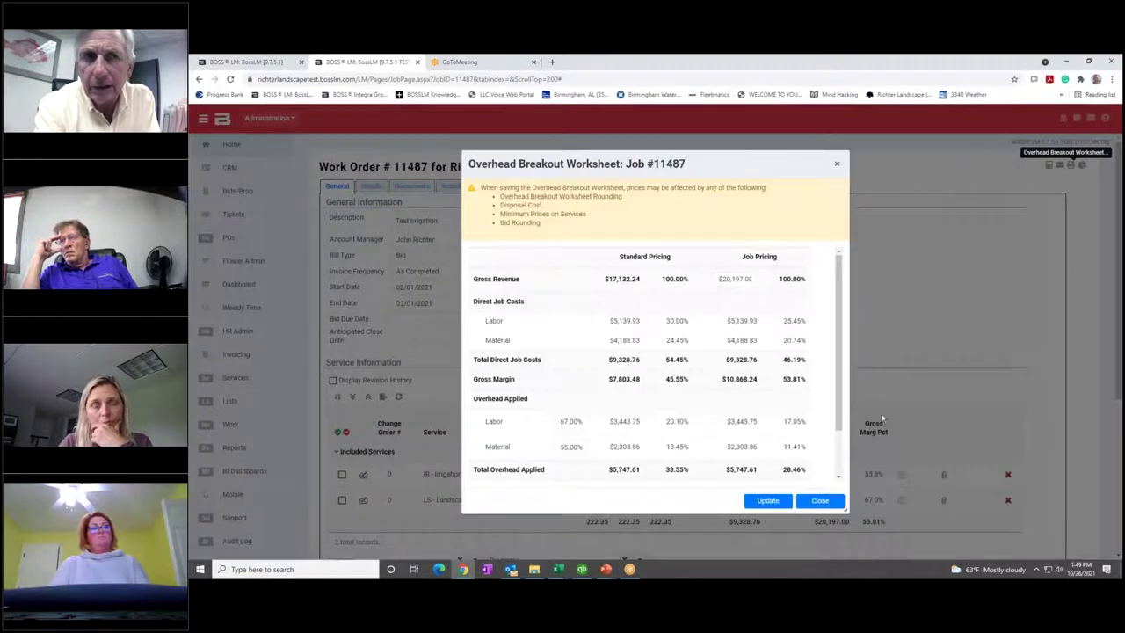
scroll(839, 465, "down", 2)
scroll(839, 465, "down", 1)
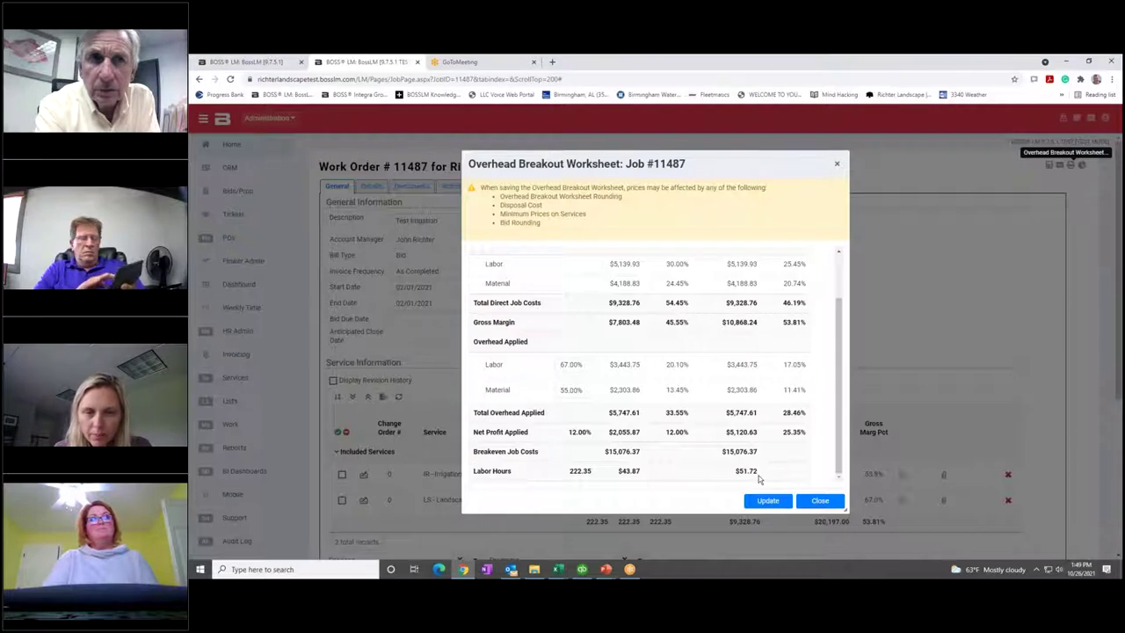
scroll(761, 475, "up", 1)
scroll(761, 478, "up", 2)
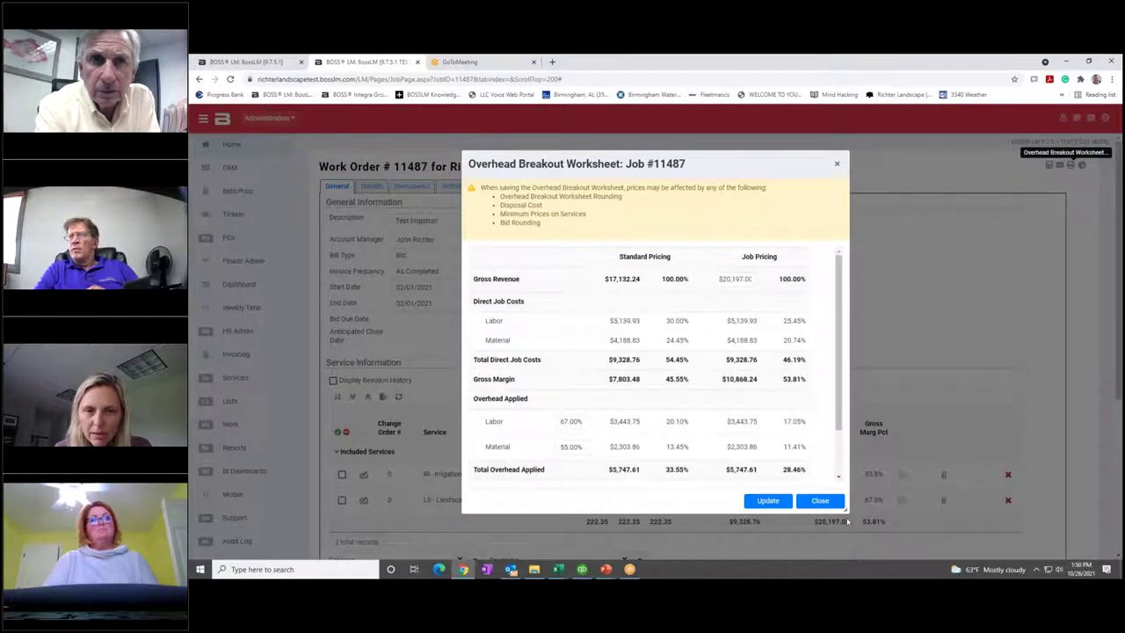
left_click_drag(844, 509, 1002, 568)
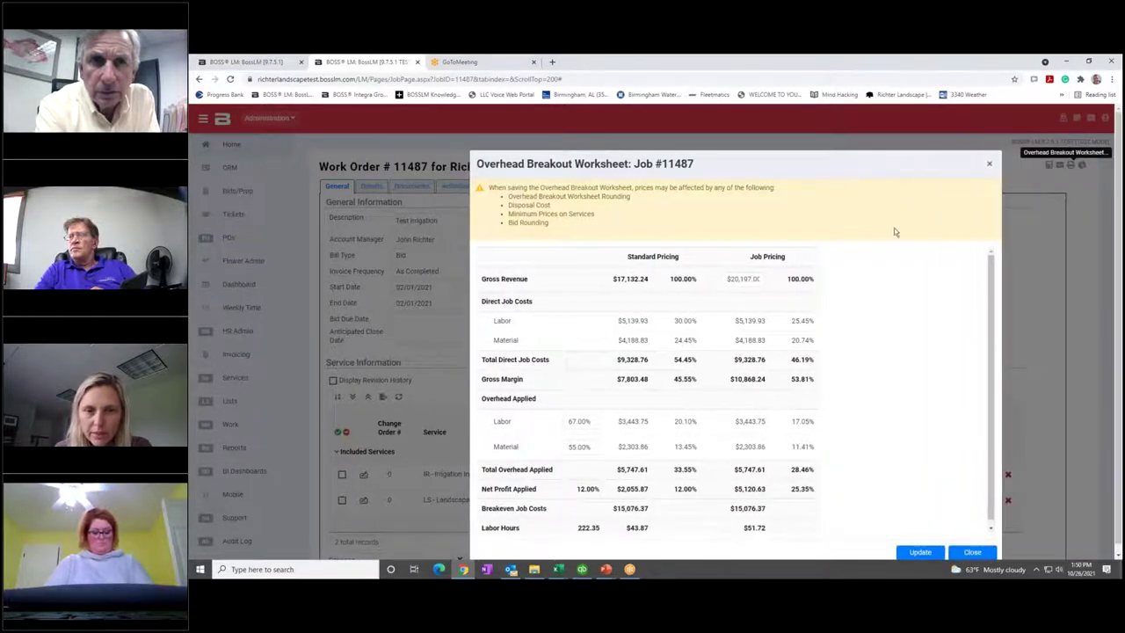
left_click_drag(811, 166, 720, 118)
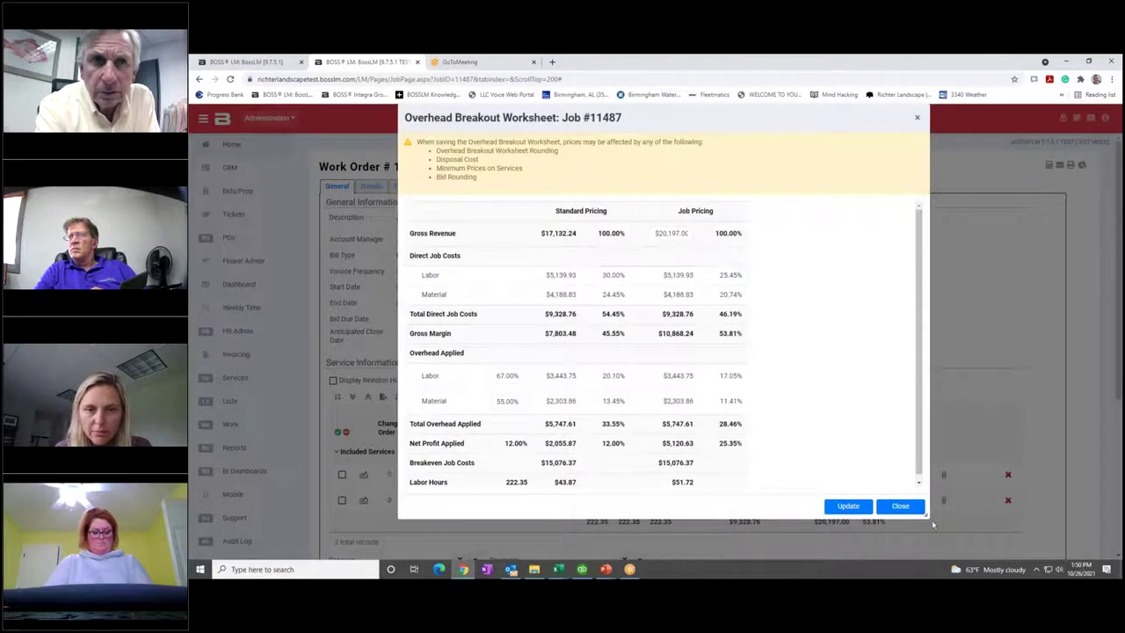
left_click_drag(927, 516, 1021, 551)
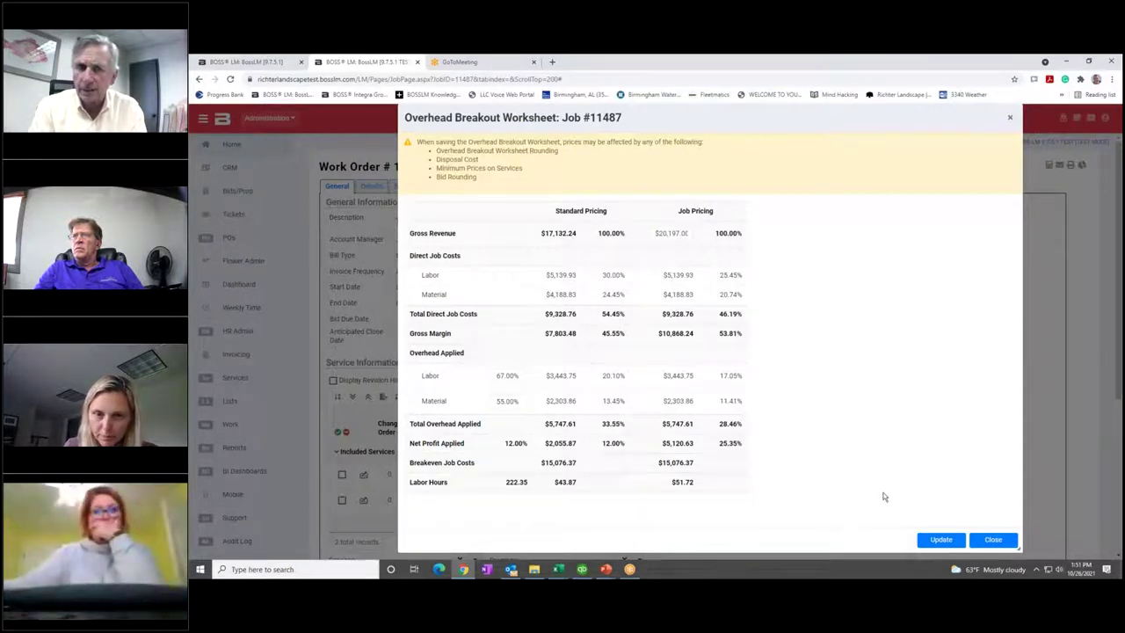
left_click(993, 539)
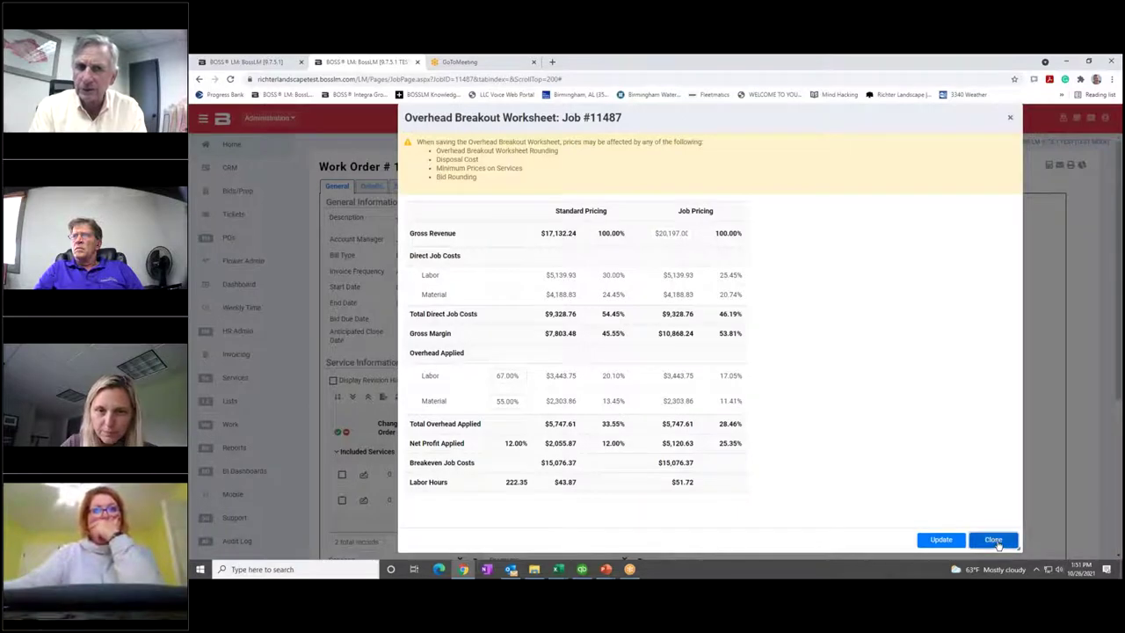
- Compare the work order's estimated labor revenue per hour with the labor hours row in the Overhead Breakout Worksheet, and close the worksheet
scroll(863, 450, "down", 3)
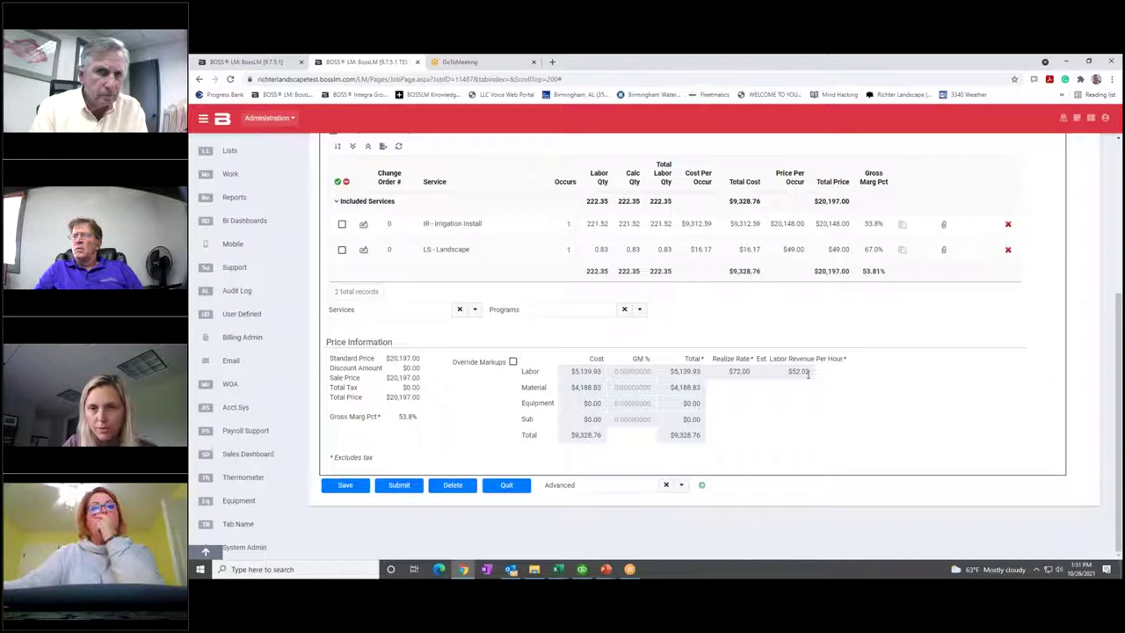
scroll(896, 316, "up", 5)
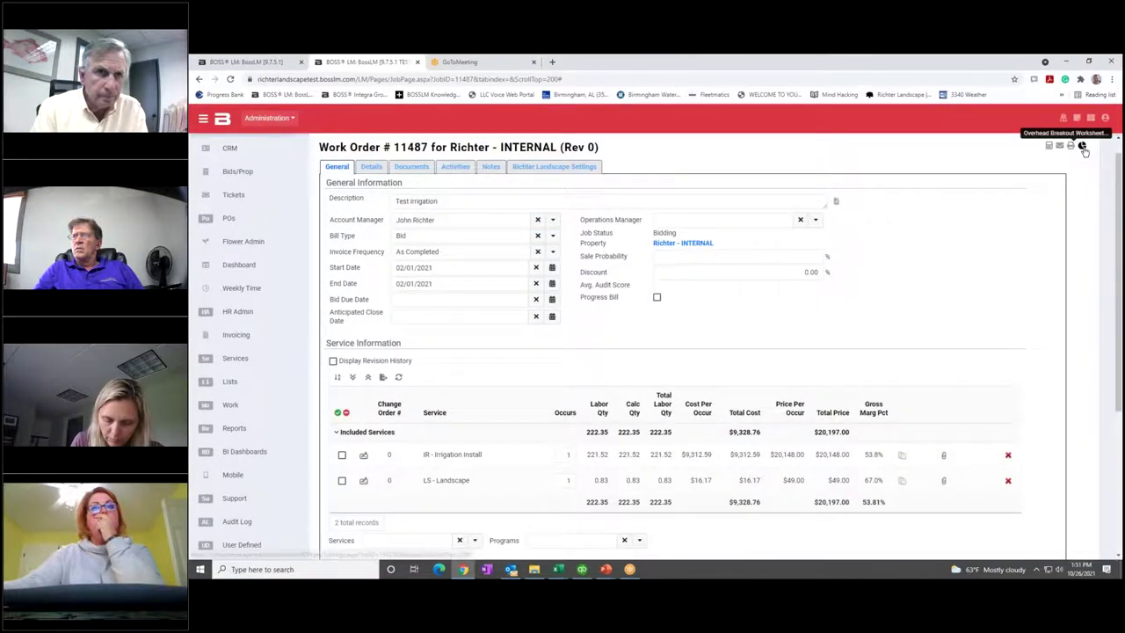
left_click(1071, 145)
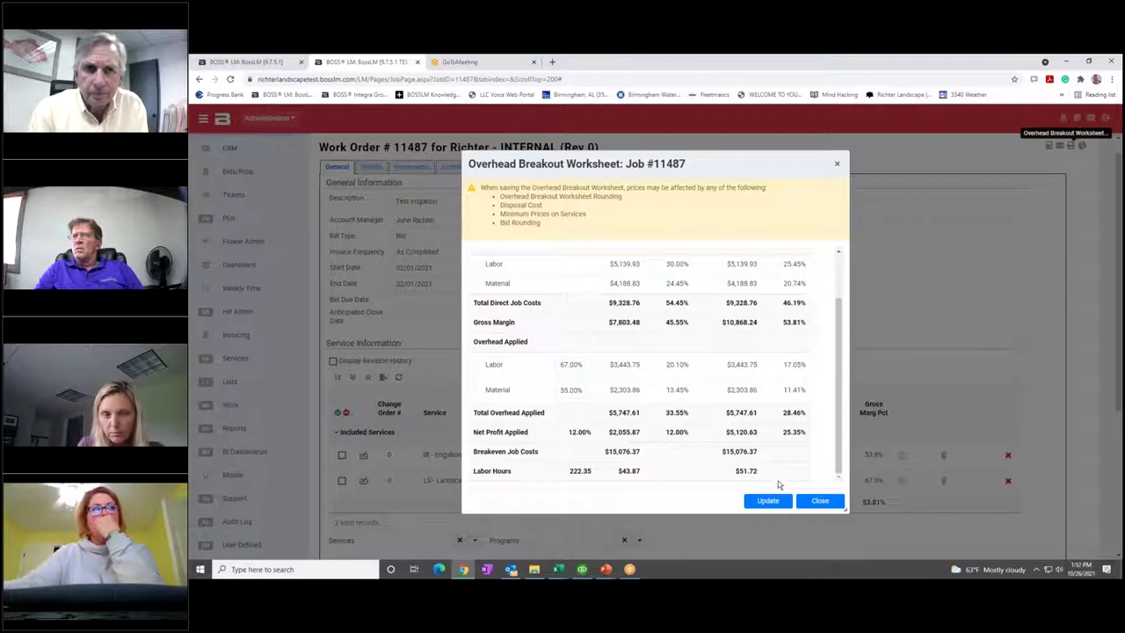
left_click(824, 500)
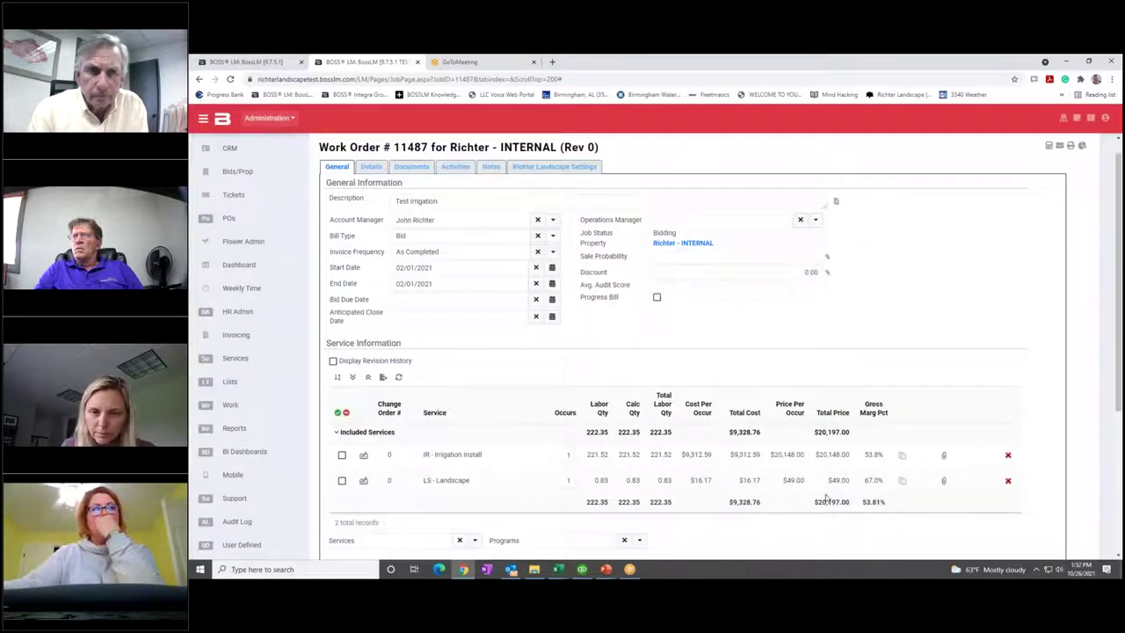
- Review the Test Irrigation work order's service labor quantities, costs and prices, and close the work order
scroll(503, 344, "down", 2)
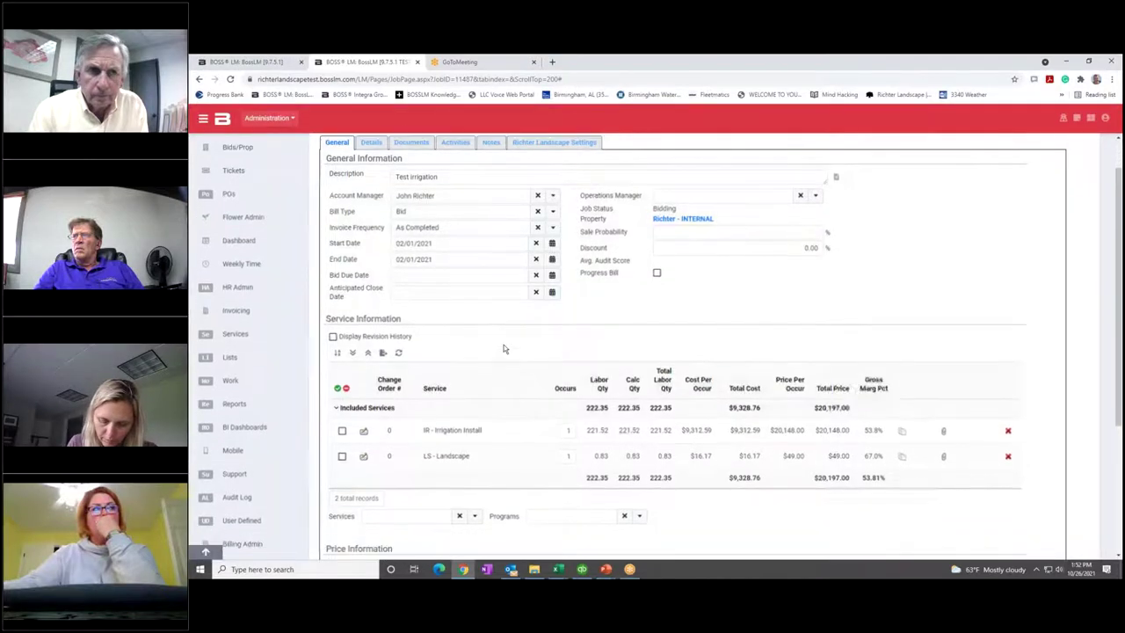
scroll(499, 353, "up", 2)
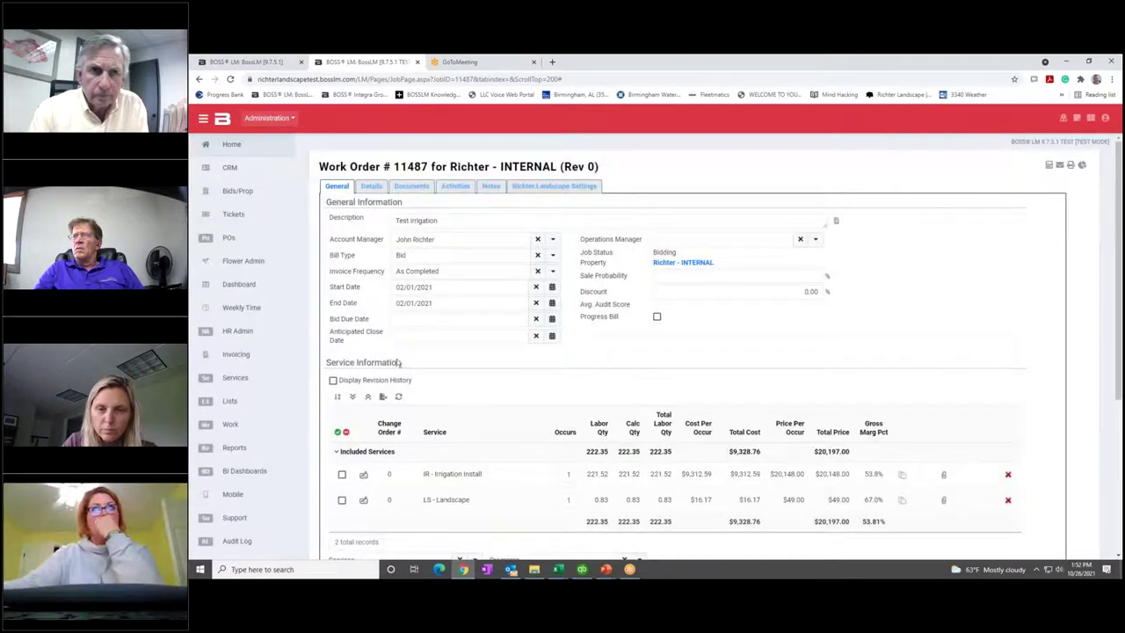
scroll(398, 367, "down", 5)
left_click(508, 530)
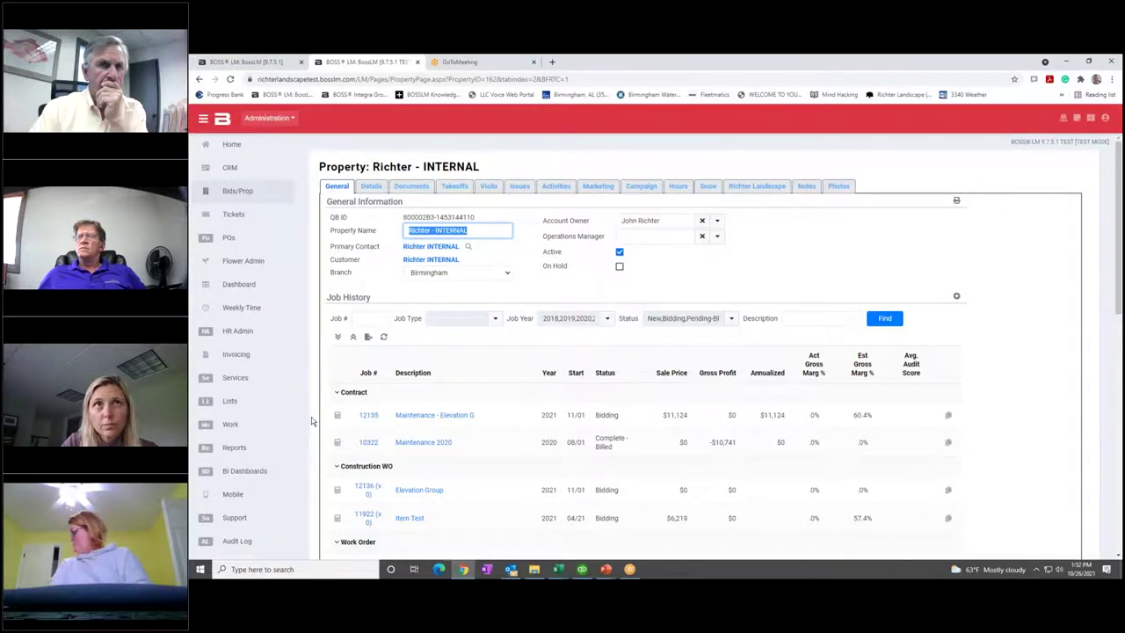
- Open the system settings and review the default, sales rep, branch manager and territory manager thresholds
scroll(315, 419, "down", 5)
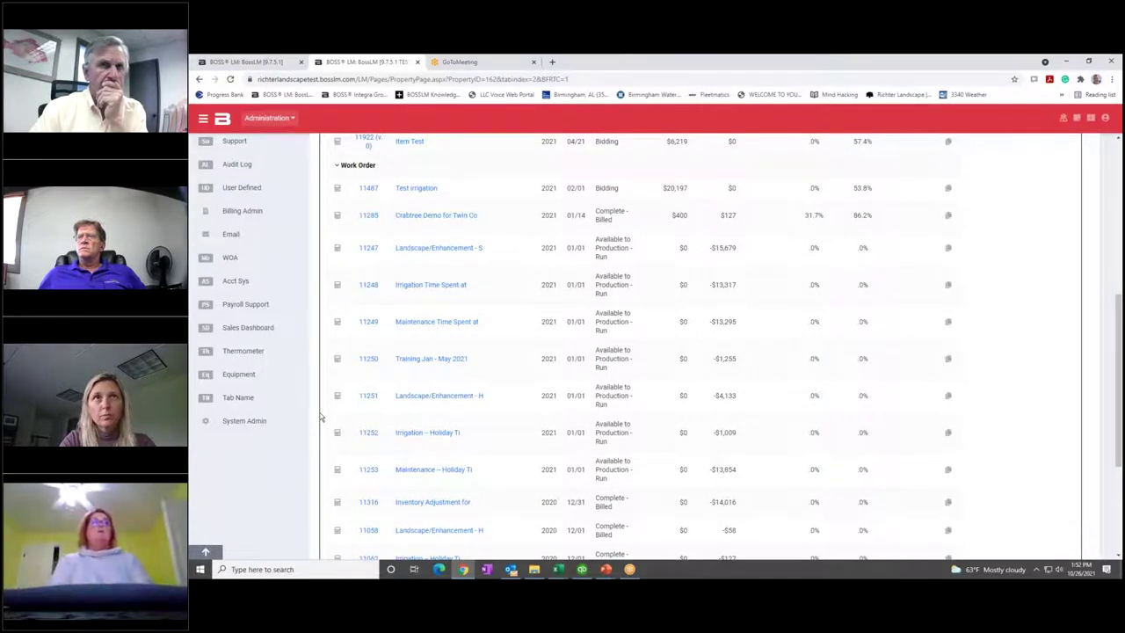
left_click(244, 423)
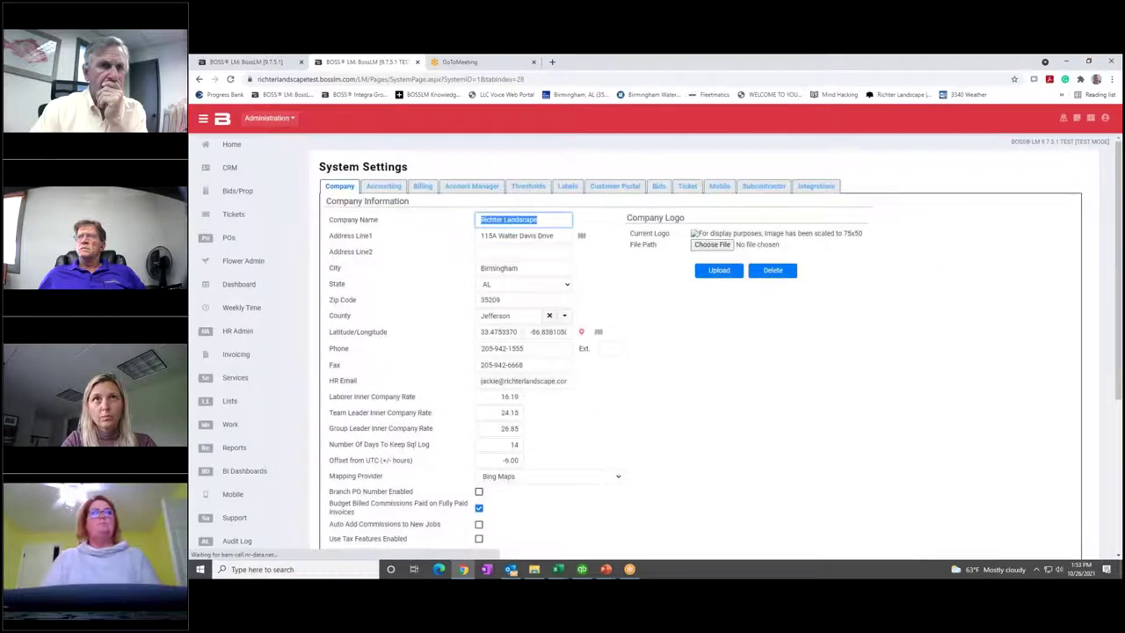
left_click(539, 188)
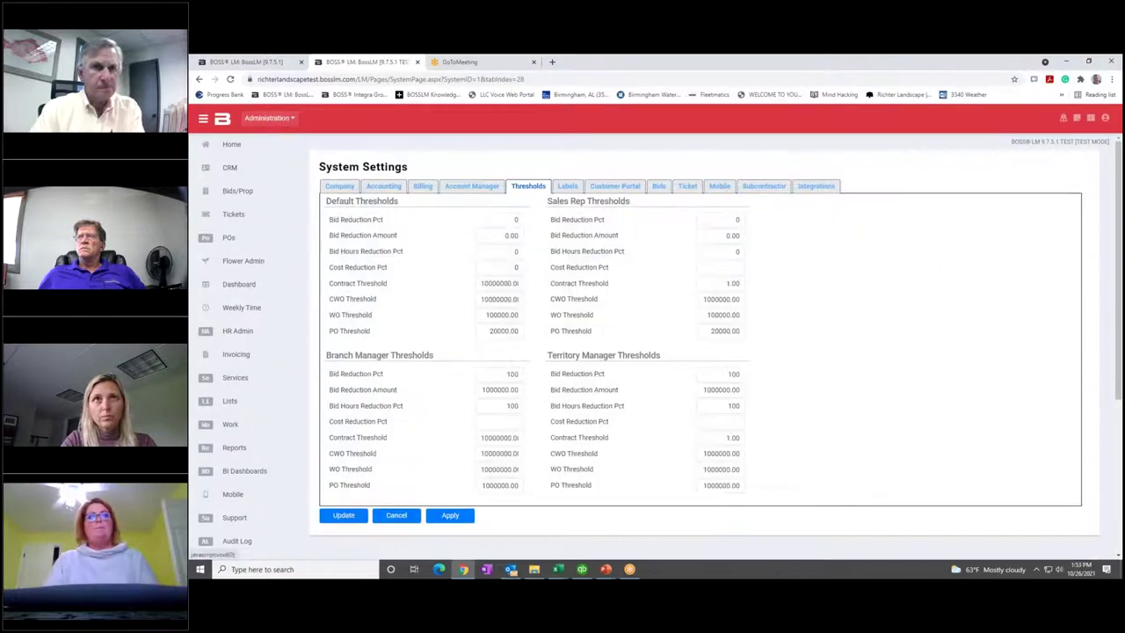
scroll(476, 323, "down", 1)
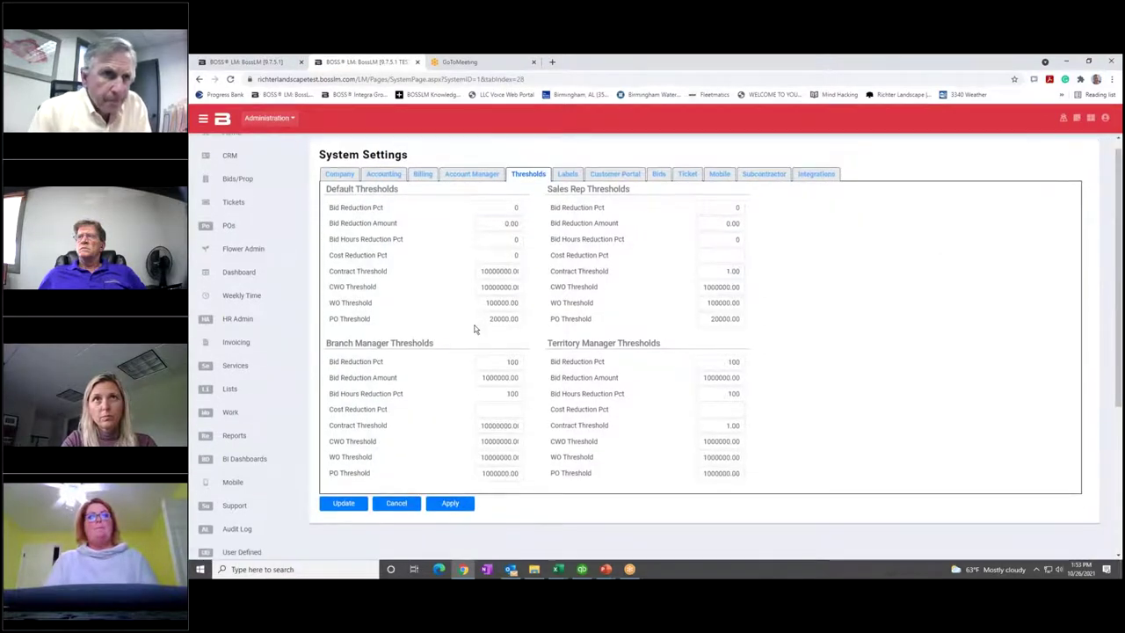
scroll(475, 323, "up", 1)
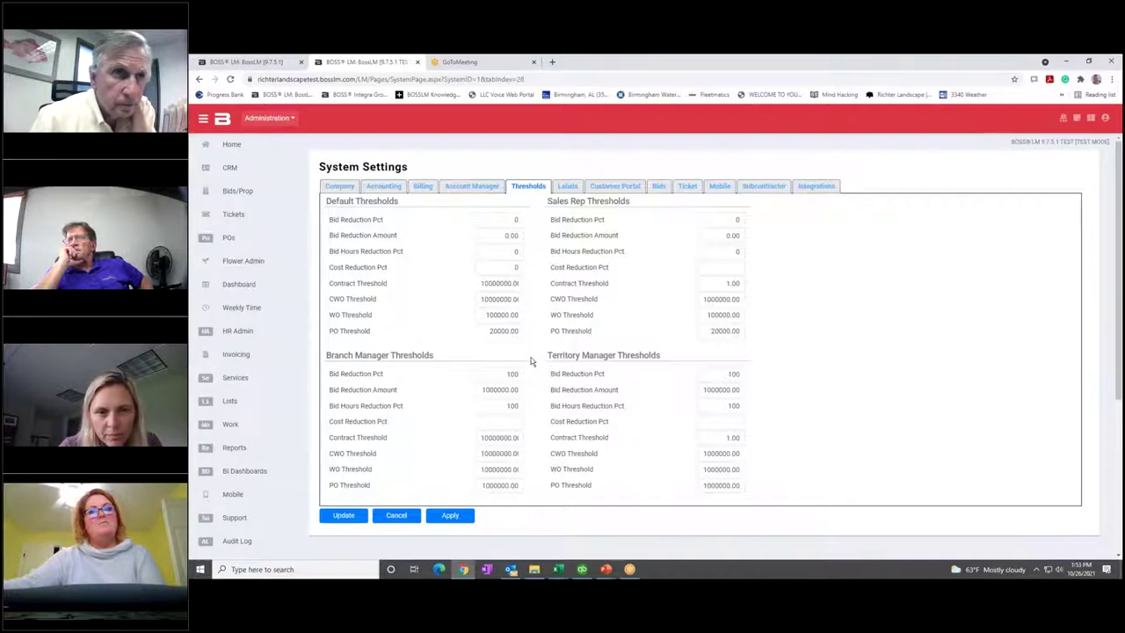
- Open the Birmingham branch record and examine its default, role-based and other threshold settings
left_click(255, 518)
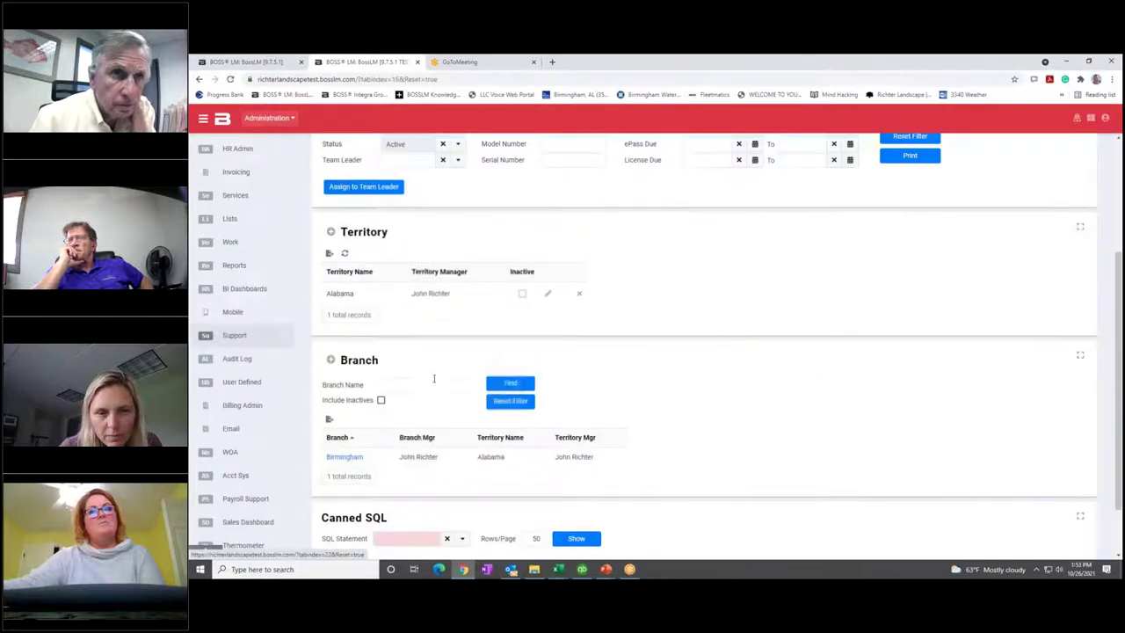
left_click(347, 457)
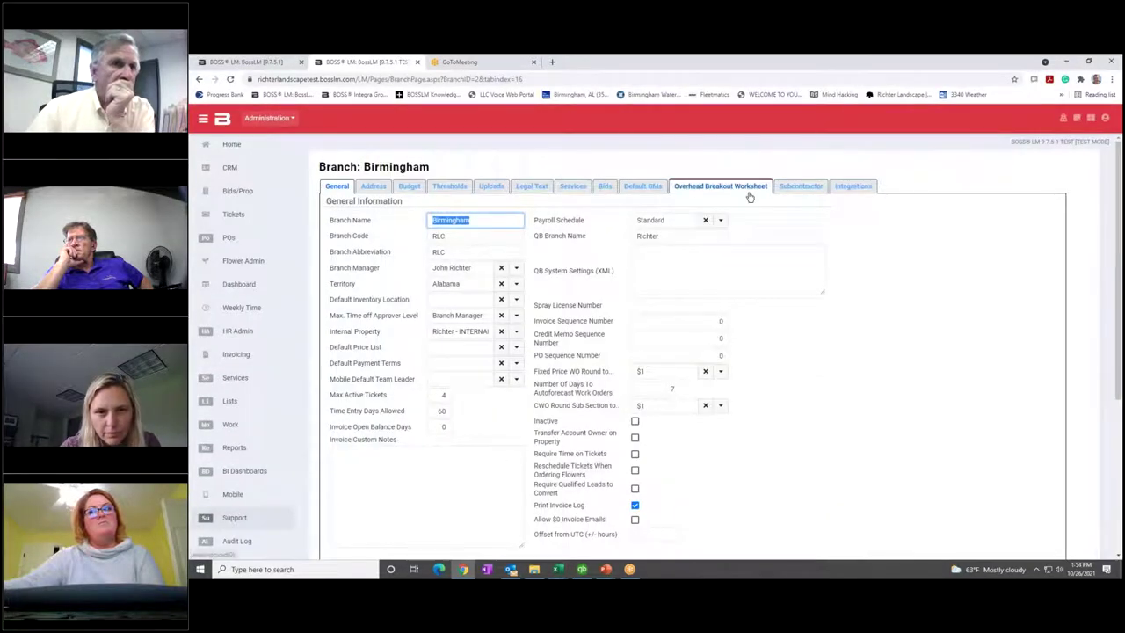
left_click(464, 187)
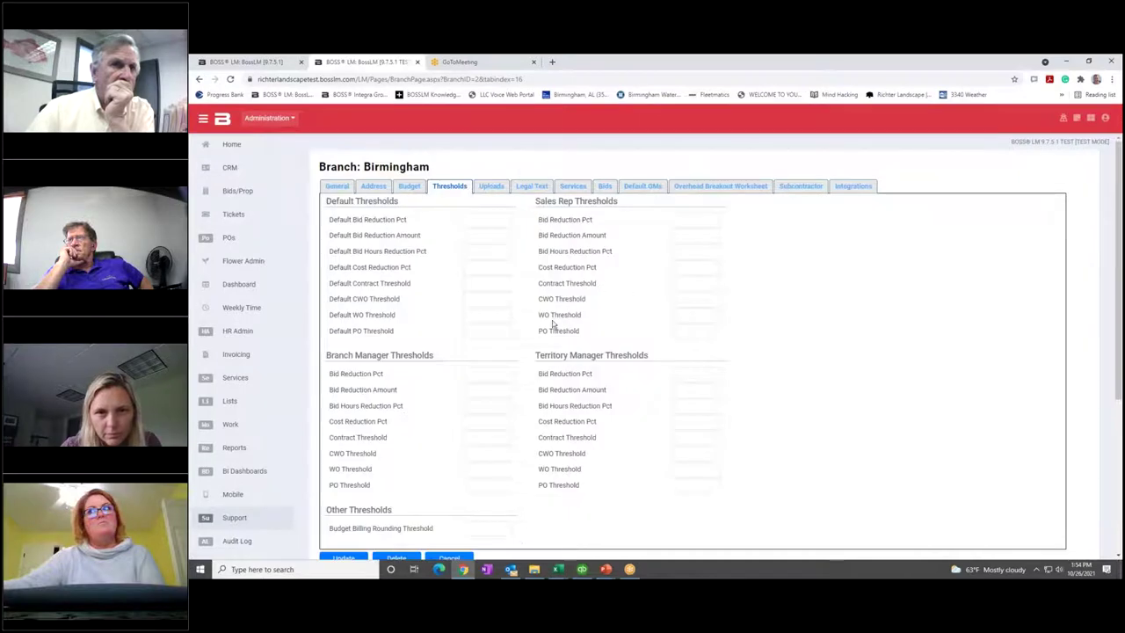
scroll(552, 323, "down", 1)
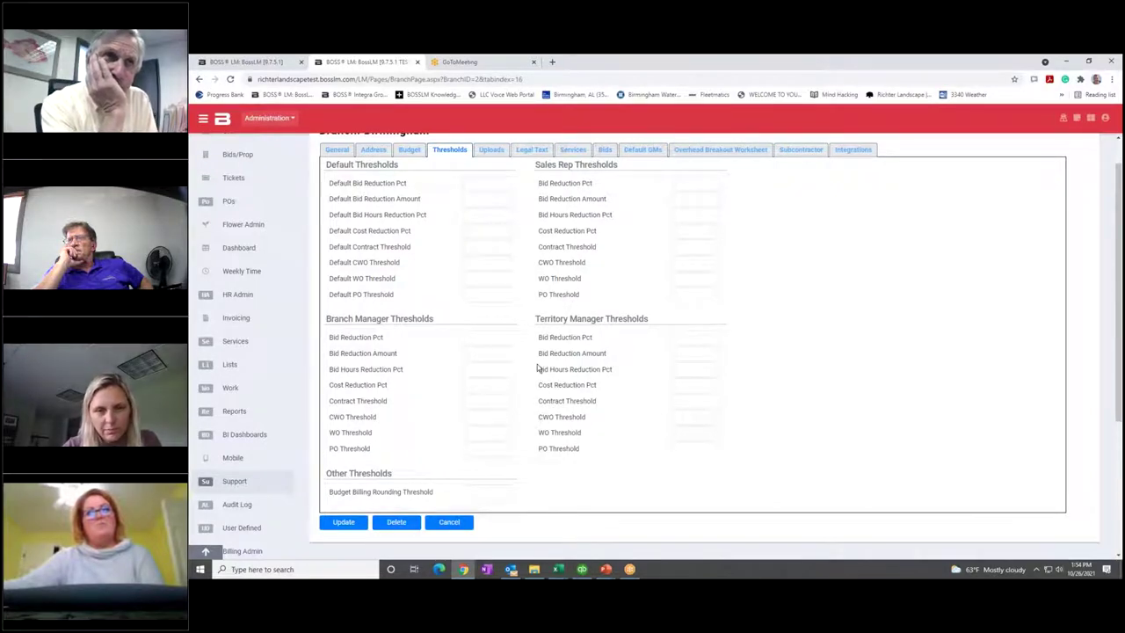
scroll(540, 369, "up", 1)
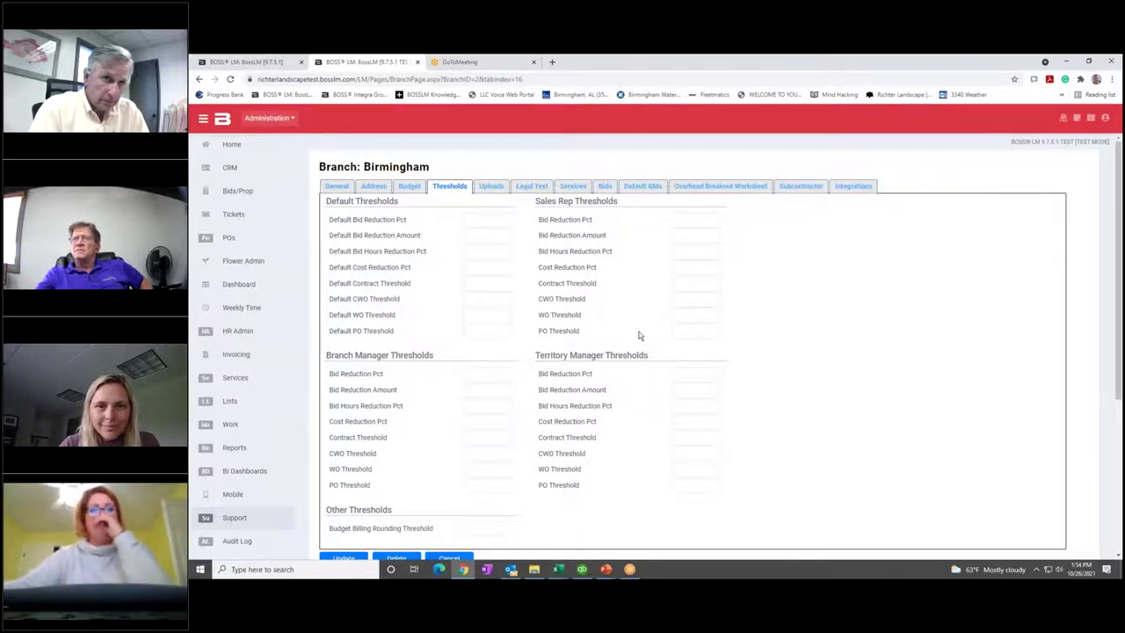
scroll(637, 332, "down", 1)
scroll(638, 331, "up", 1)
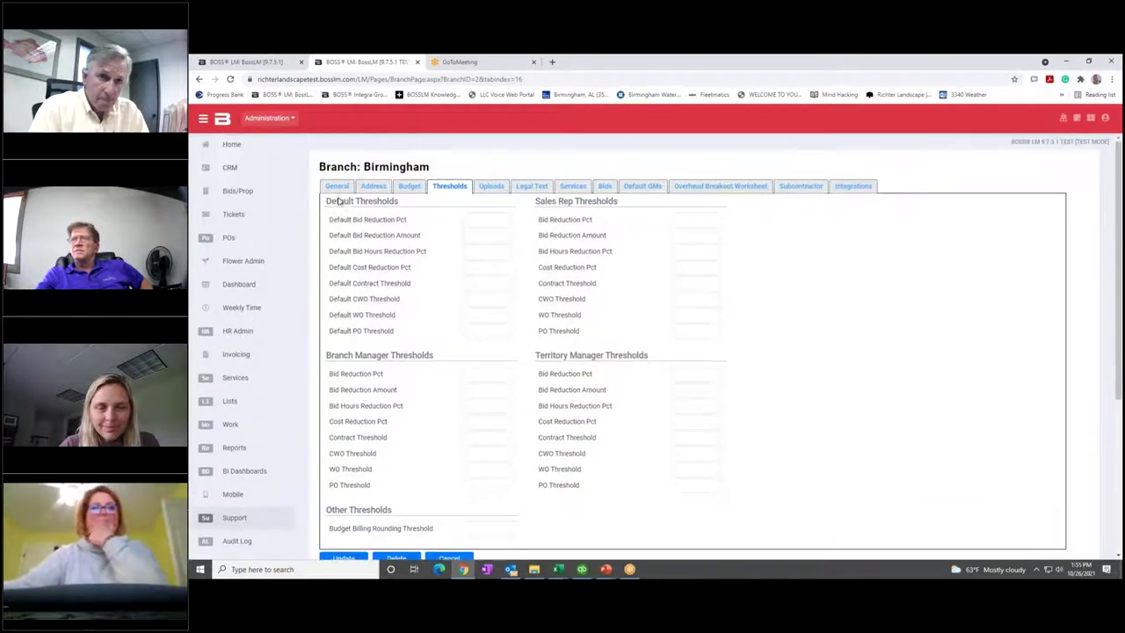
- Return to the Richter - INTERNAL property and open its Item Test construction work order
left_click(244, 192)
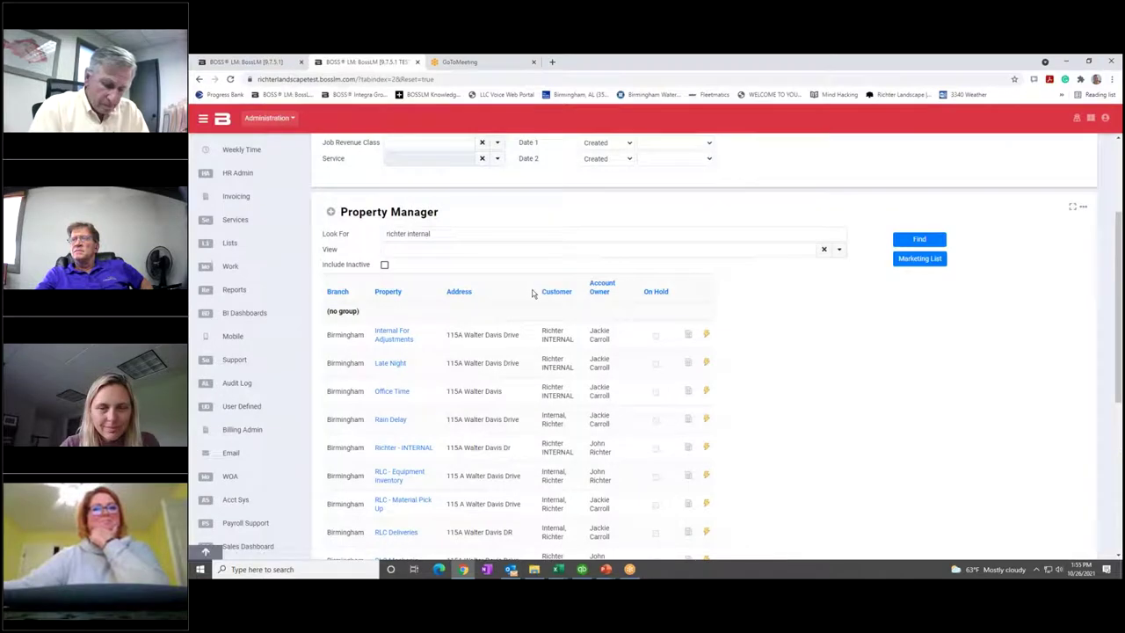
left_click(410, 448)
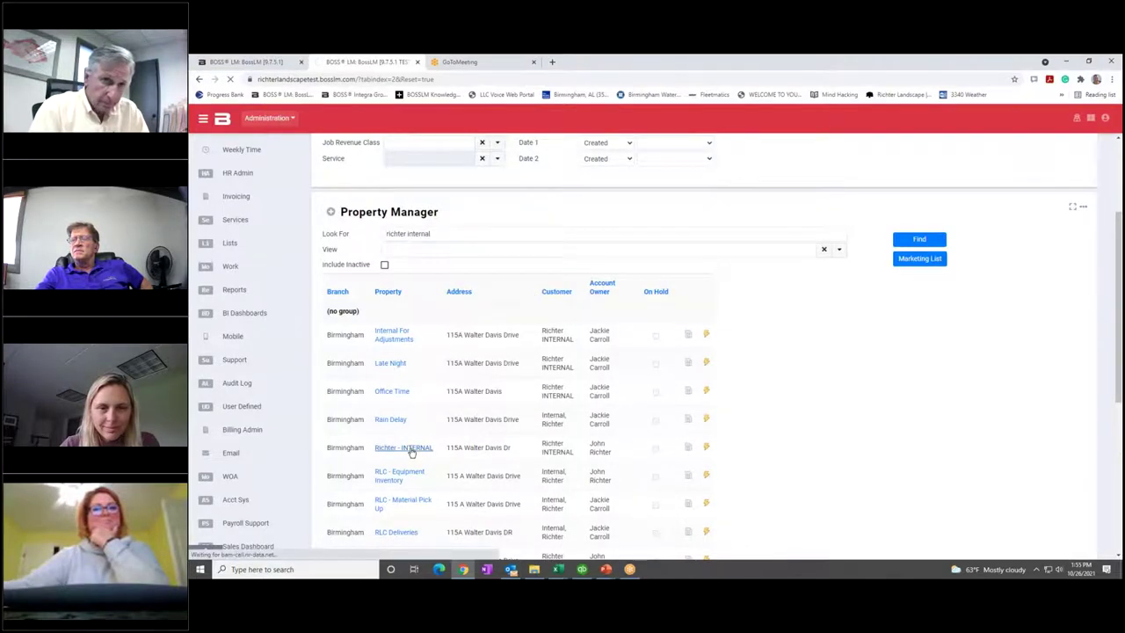
scroll(436, 378, "down", 1)
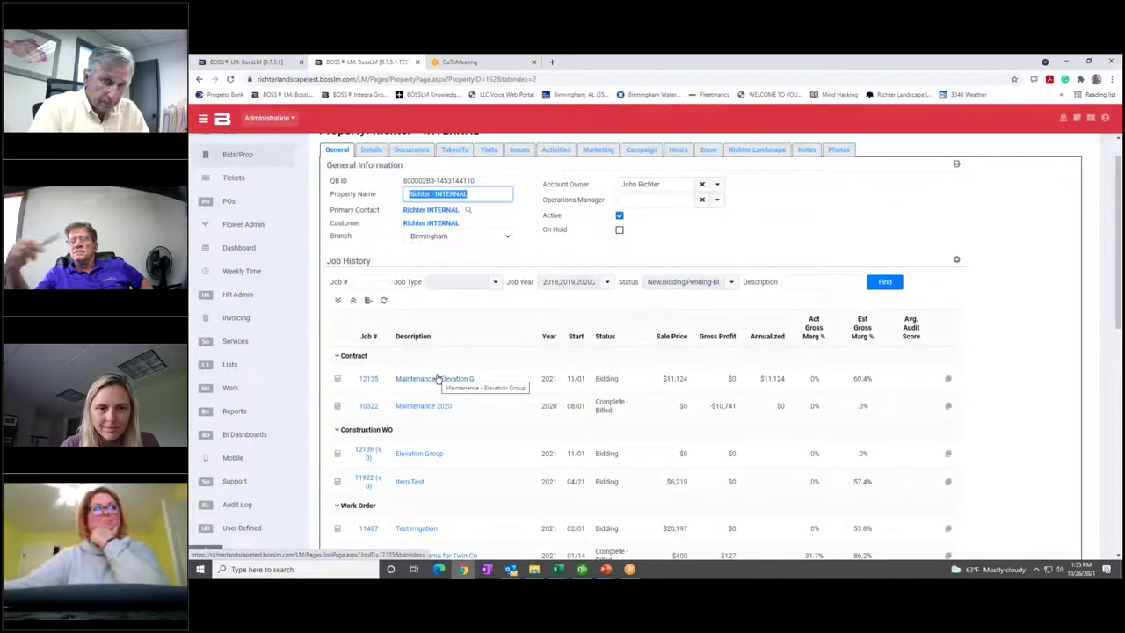
scroll(437, 378, "down", 2)
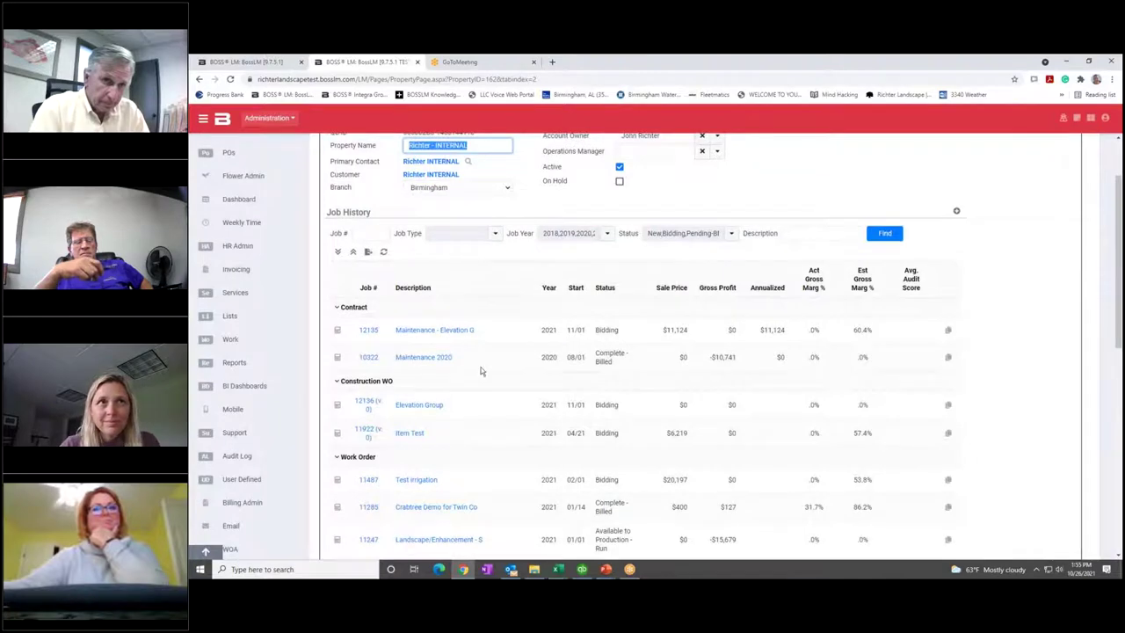
left_click(417, 433)
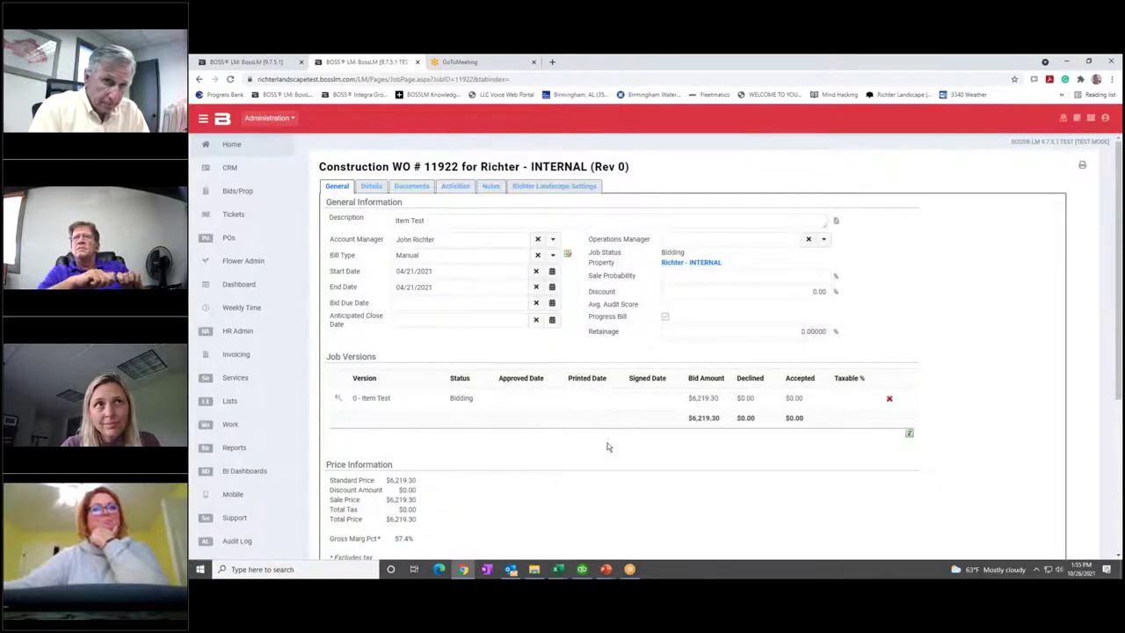
- Open version 0 - Item Test of the construction work order for editing and review its Landscape and Irrigation items
scroll(580, 413, "down", 2)
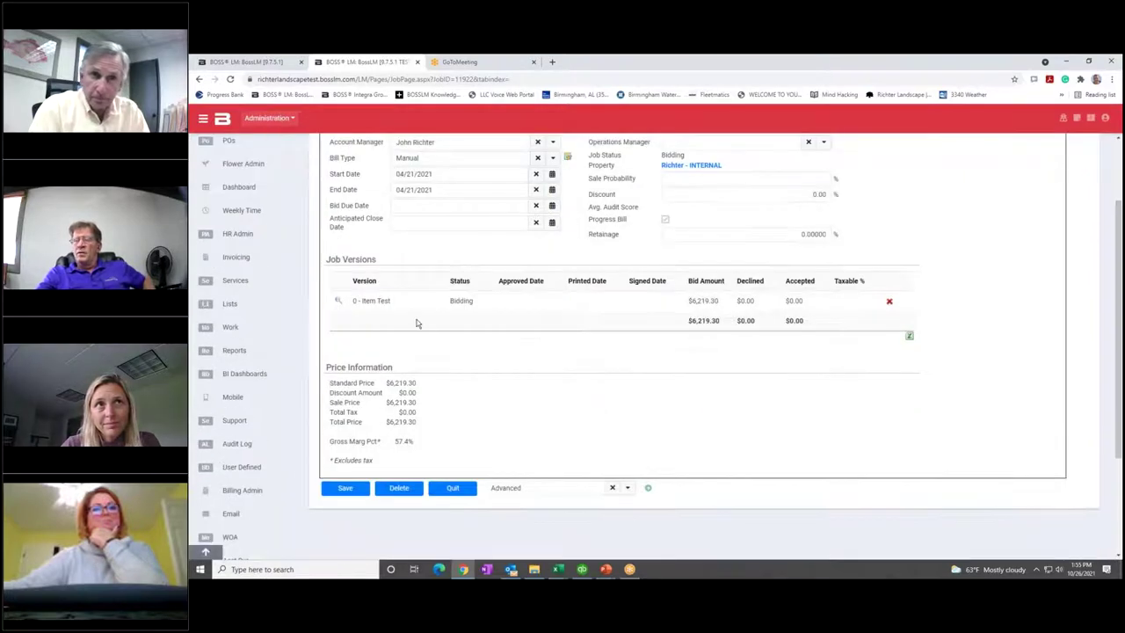
left_click(338, 301)
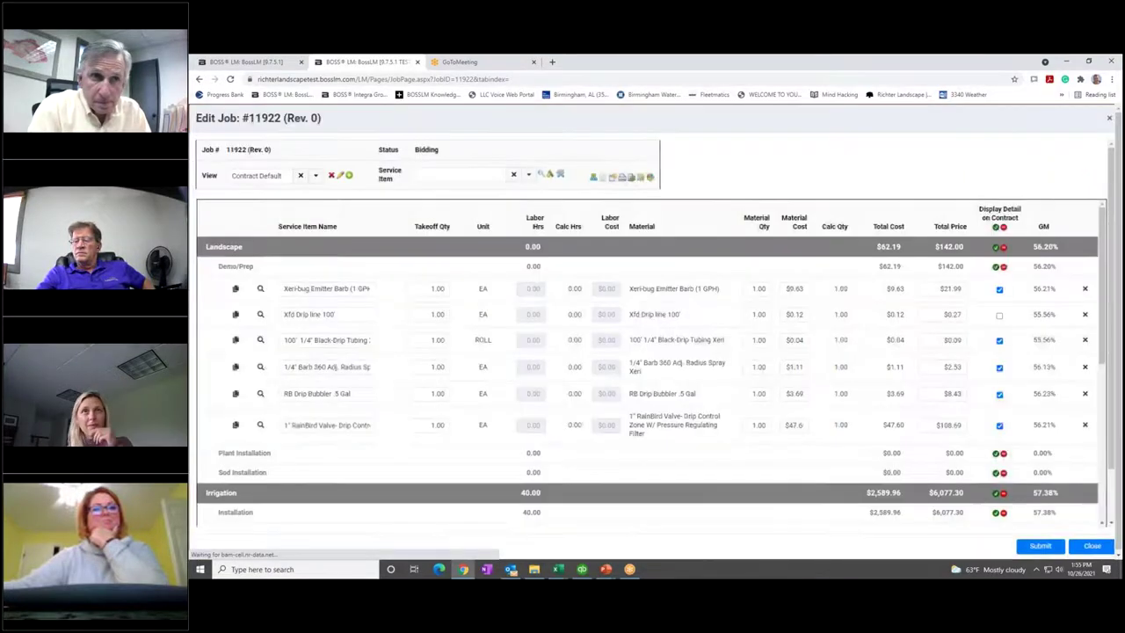
scroll(355, 302, "down", 1)
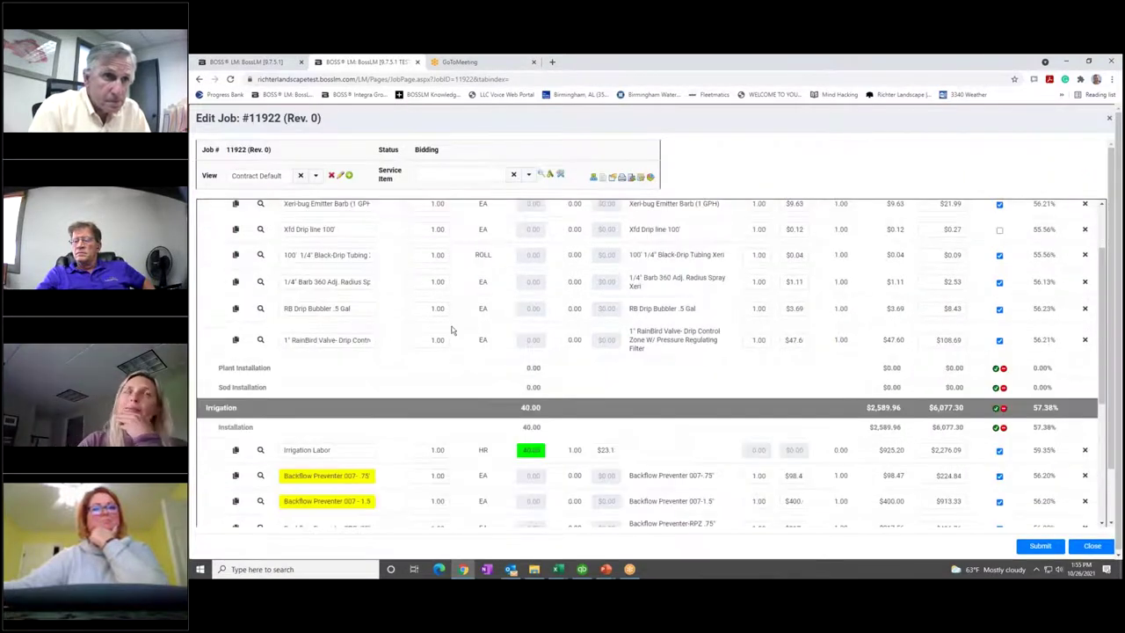
scroll(451, 329, "up", 1)
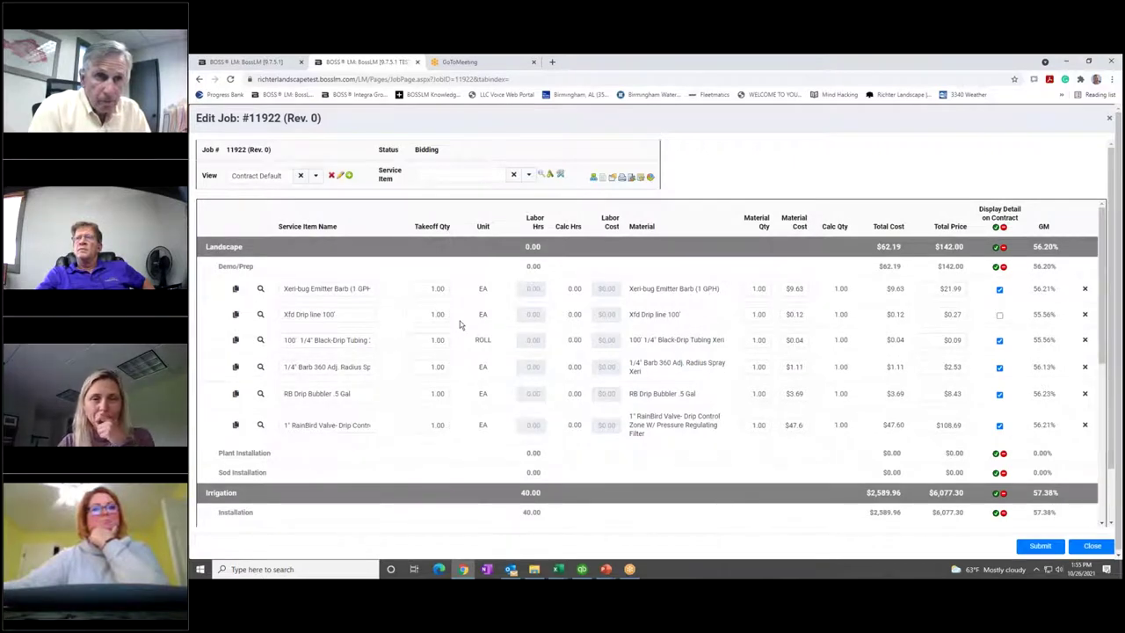
- Start adding an assembly to the job and set its sub section to Landscape: Sod Installation
left_click(593, 178)
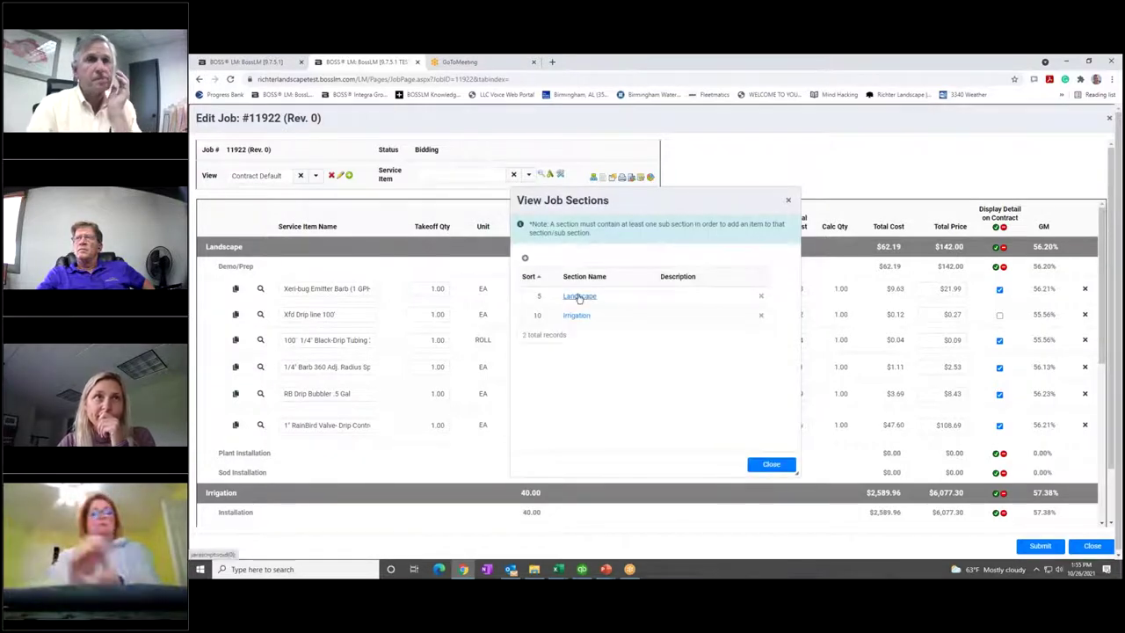
left_click(560, 177)
left_click(560, 176)
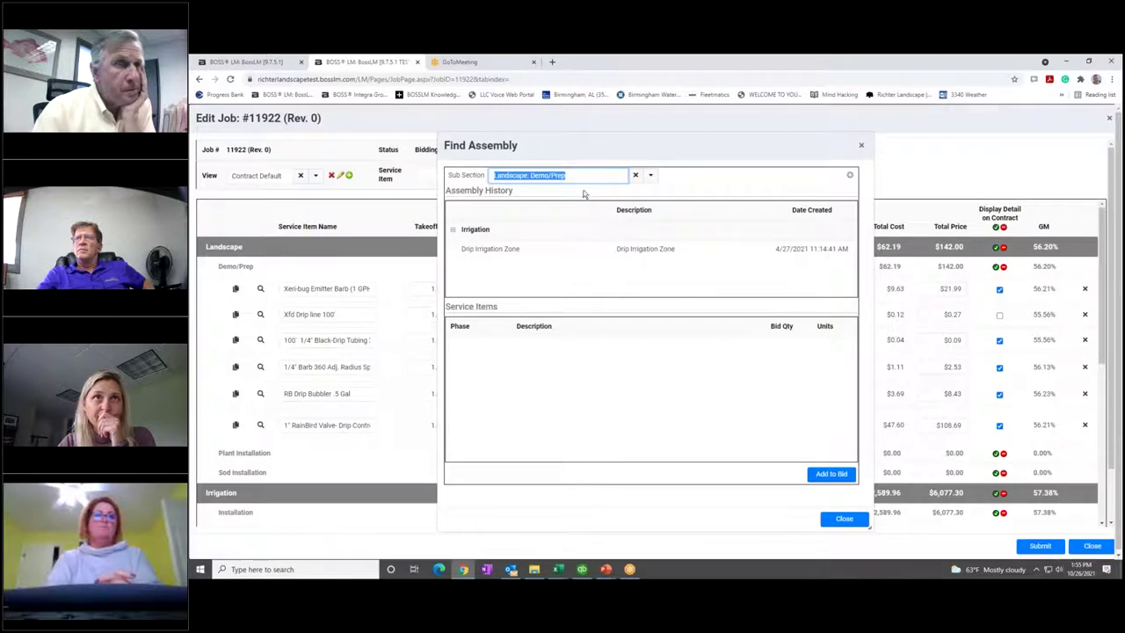
left_click(650, 175)
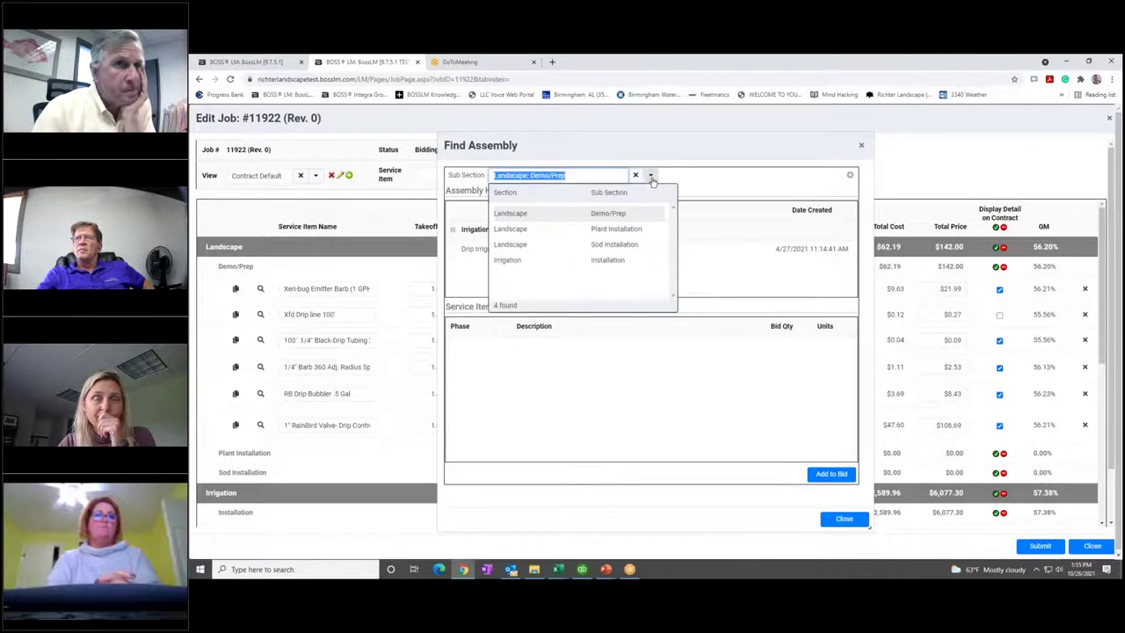
left_click(619, 246)
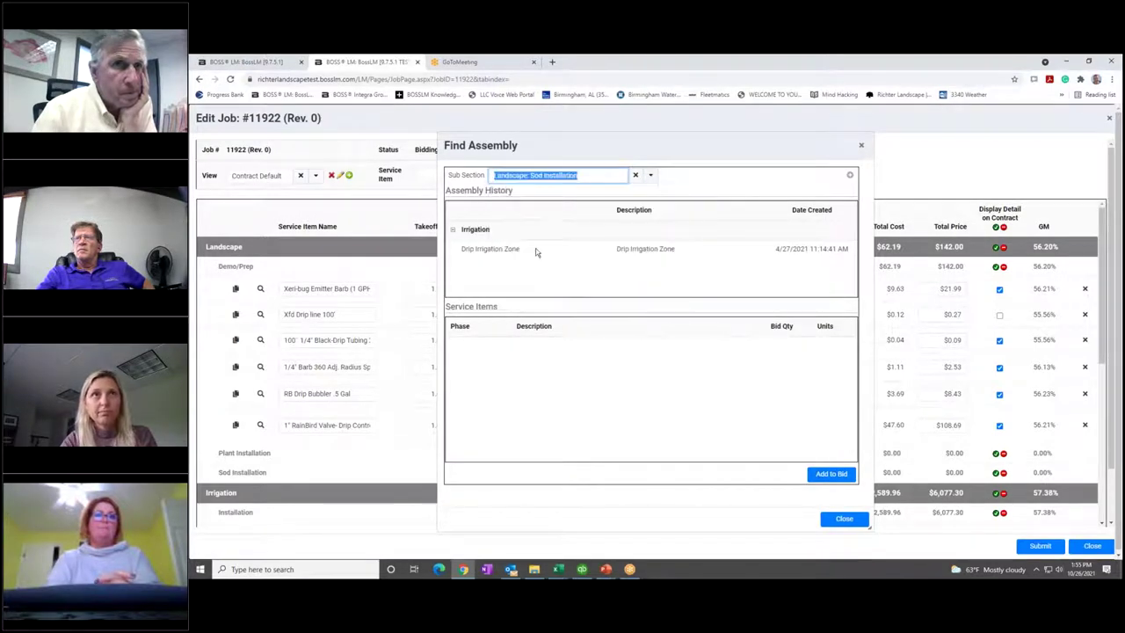
- Search the assembly catalog for "emerald" and pick the Sod-Emerald Zoysia assembly in the Landscape group
left_click(849, 176)
left_click(454, 276)
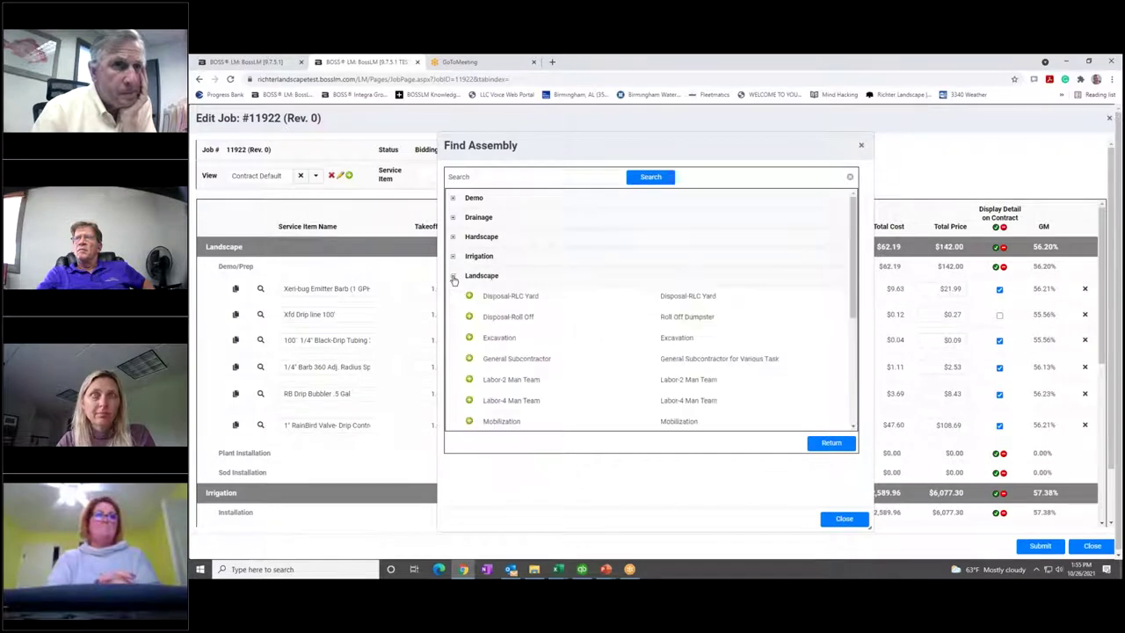
scroll(616, 325, "down", 1)
left_click(550, 179)
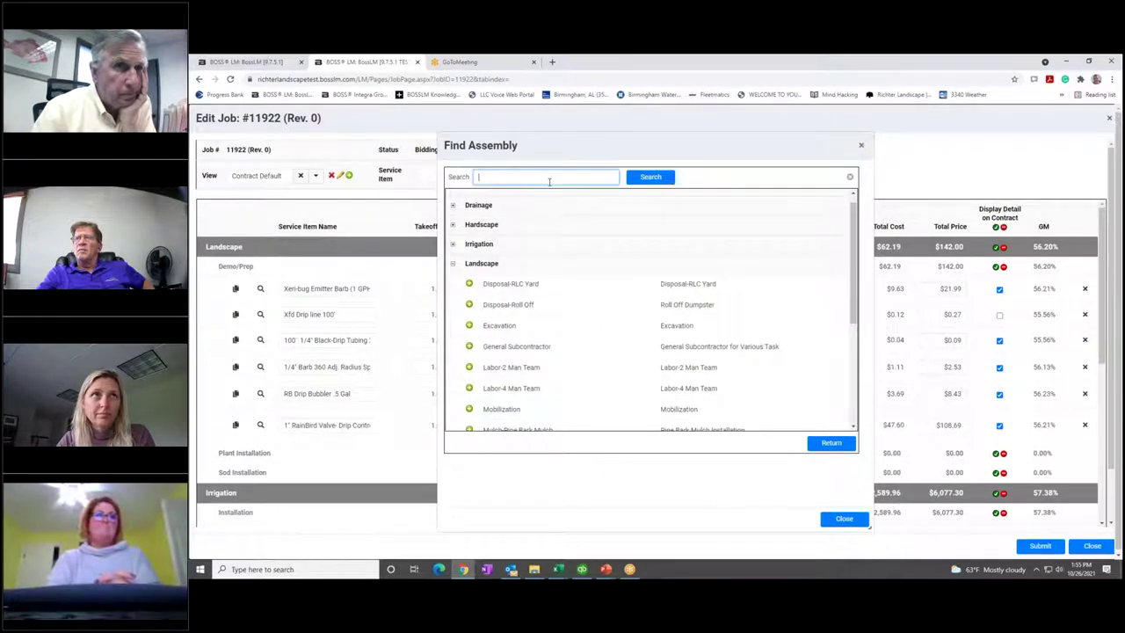
type("emital")
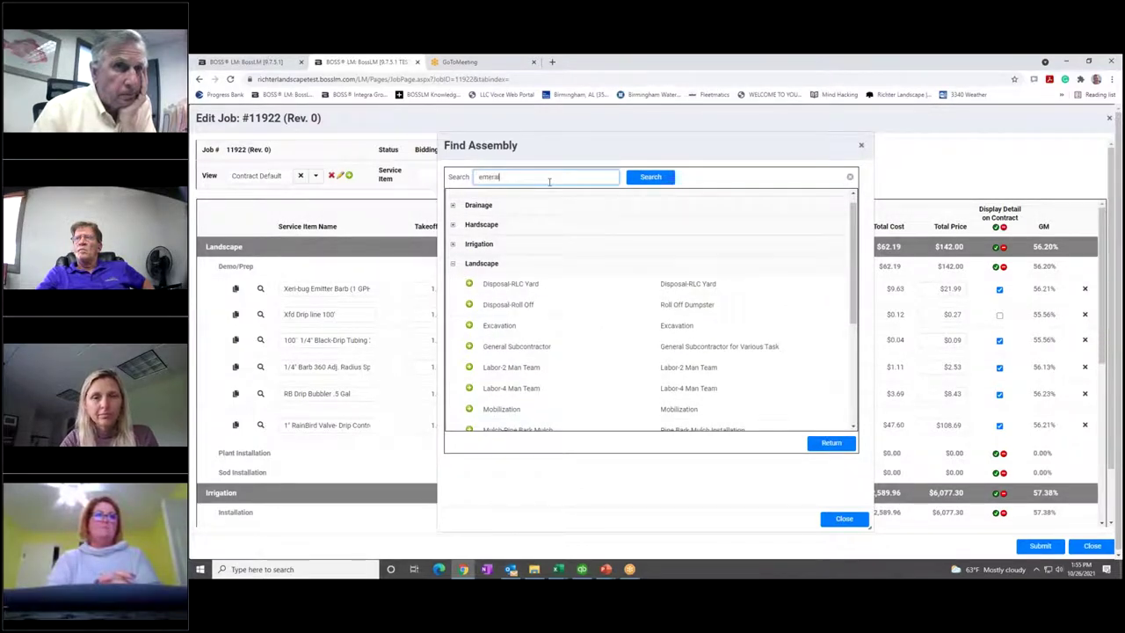
type("d")
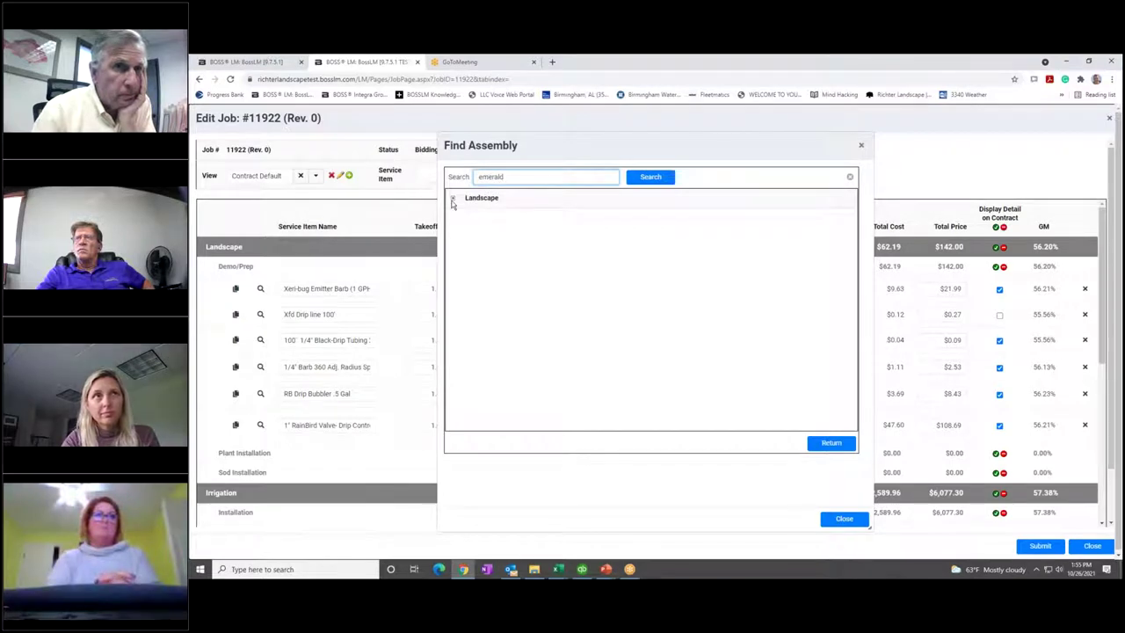
left_click(452, 200)
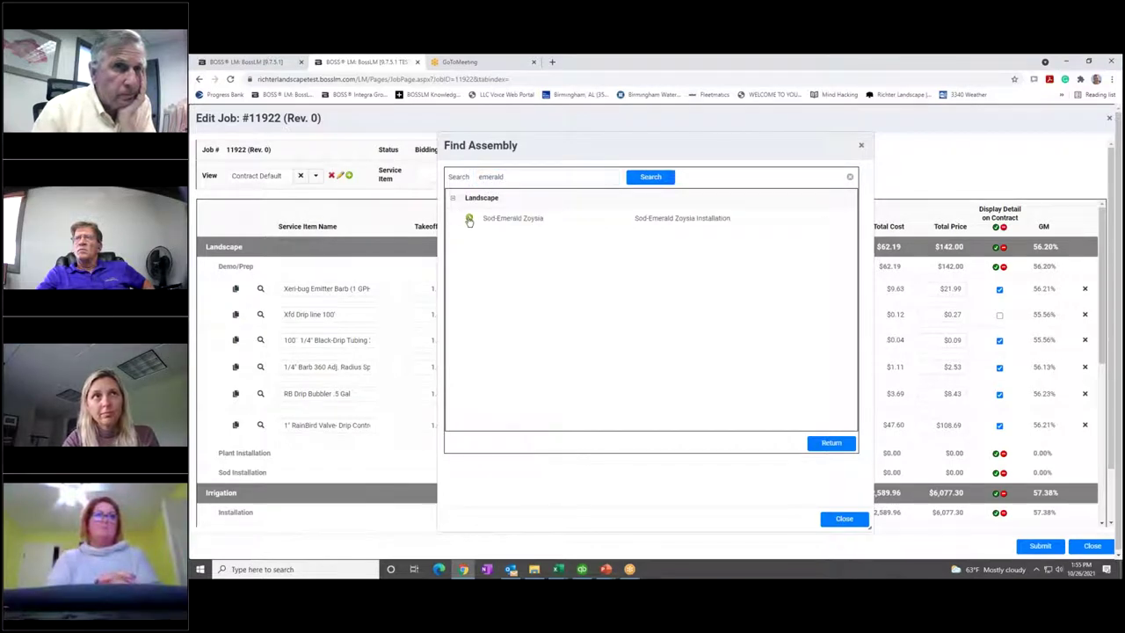
left_click(469, 221)
- Set the sod assembly's quantity to 8100, add its items to the bid, and check them in the Sod Installation sub section
left_click(581, 241)
type("8100")
key("Tab")
left_click(778, 475)
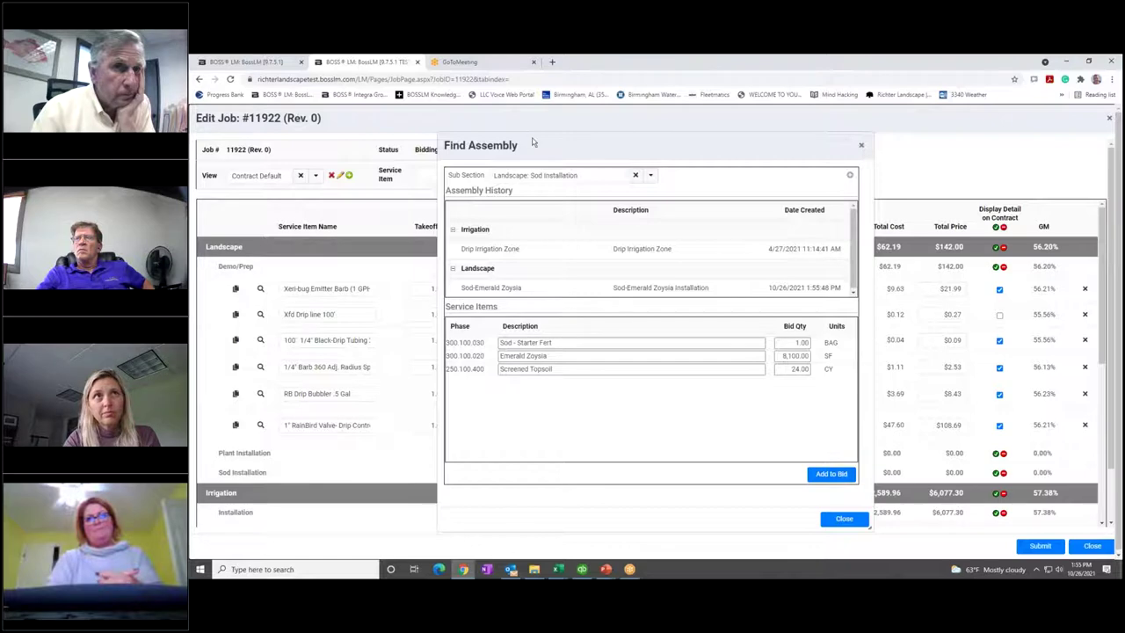
left_click(849, 475)
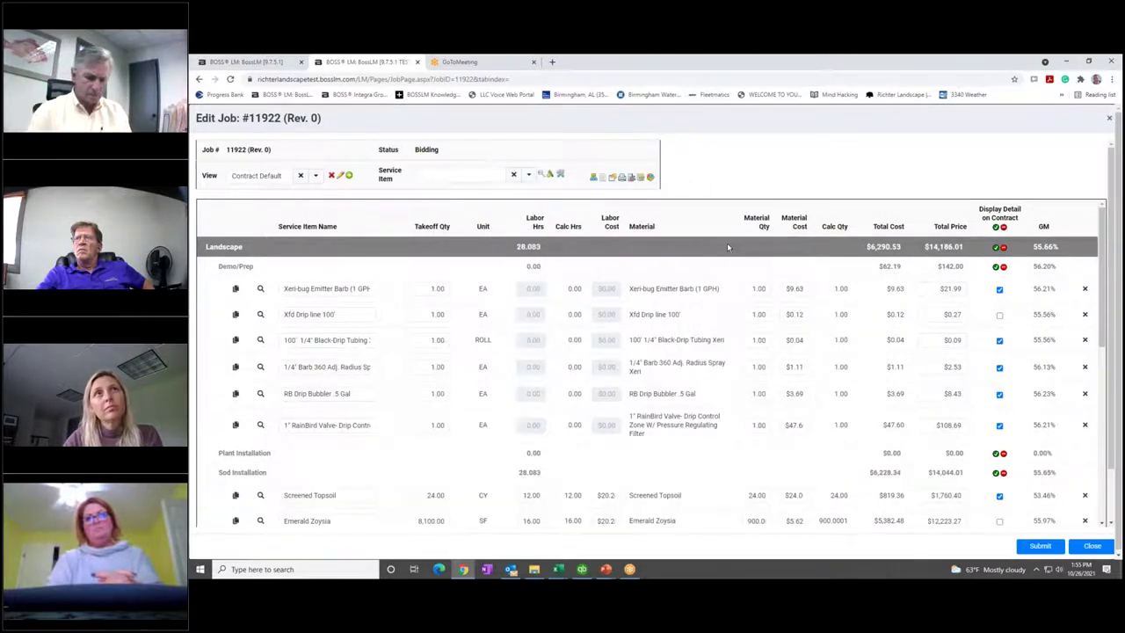
scroll(774, 343, "down", 1)
scroll(525, 353, "down", 3)
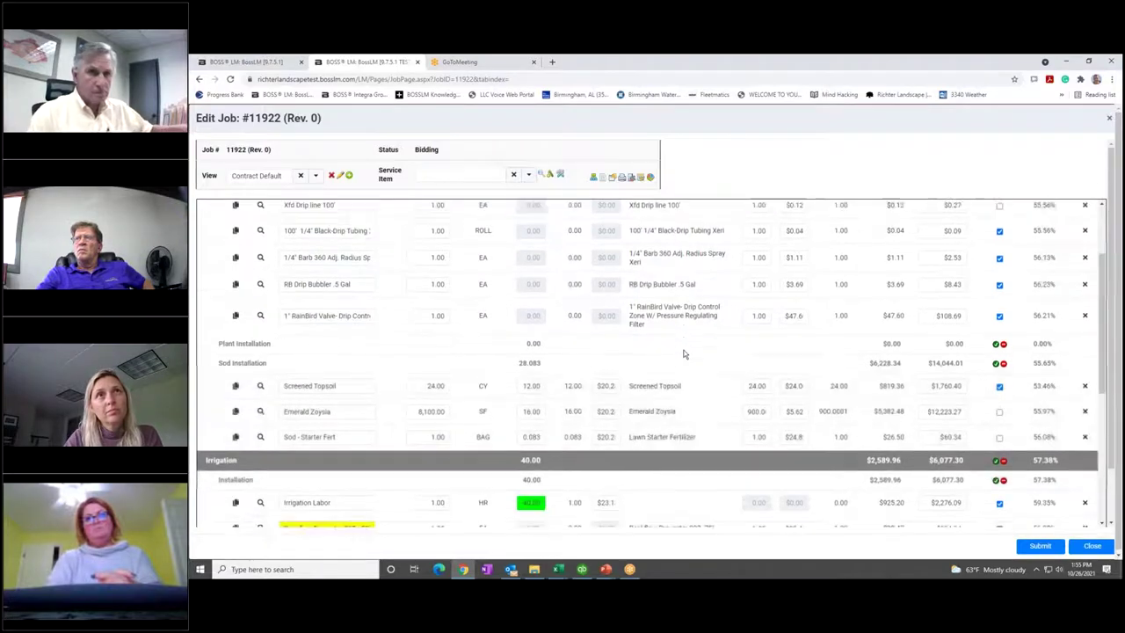
scroll(524, 353, "down", 6)
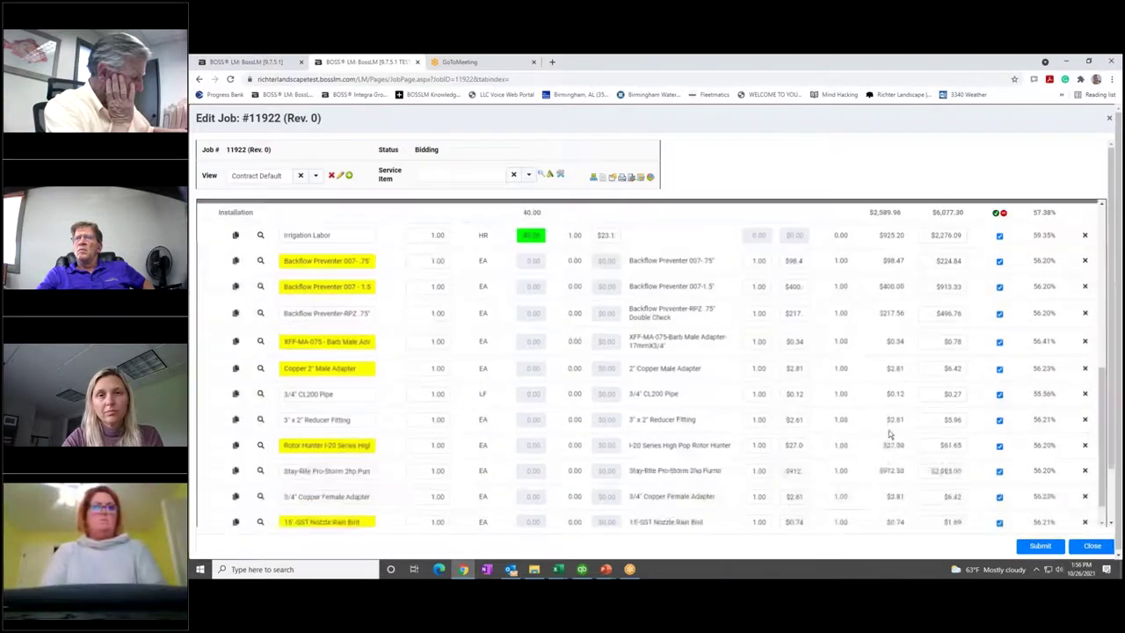
scroll(768, 431, "up", 10)
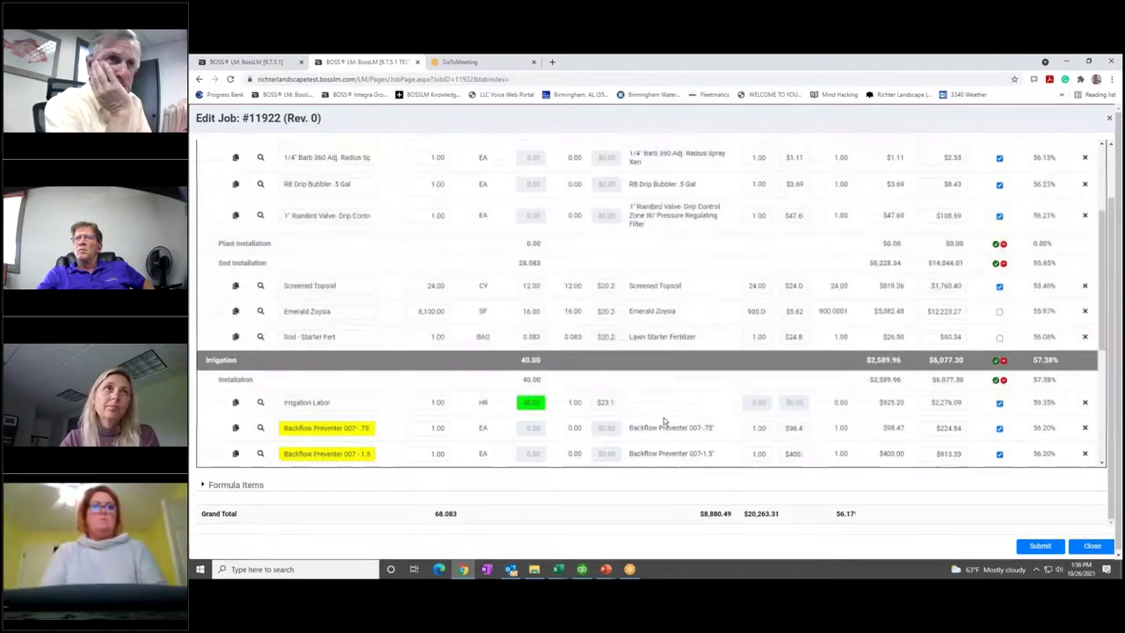
left_click(1050, 542)
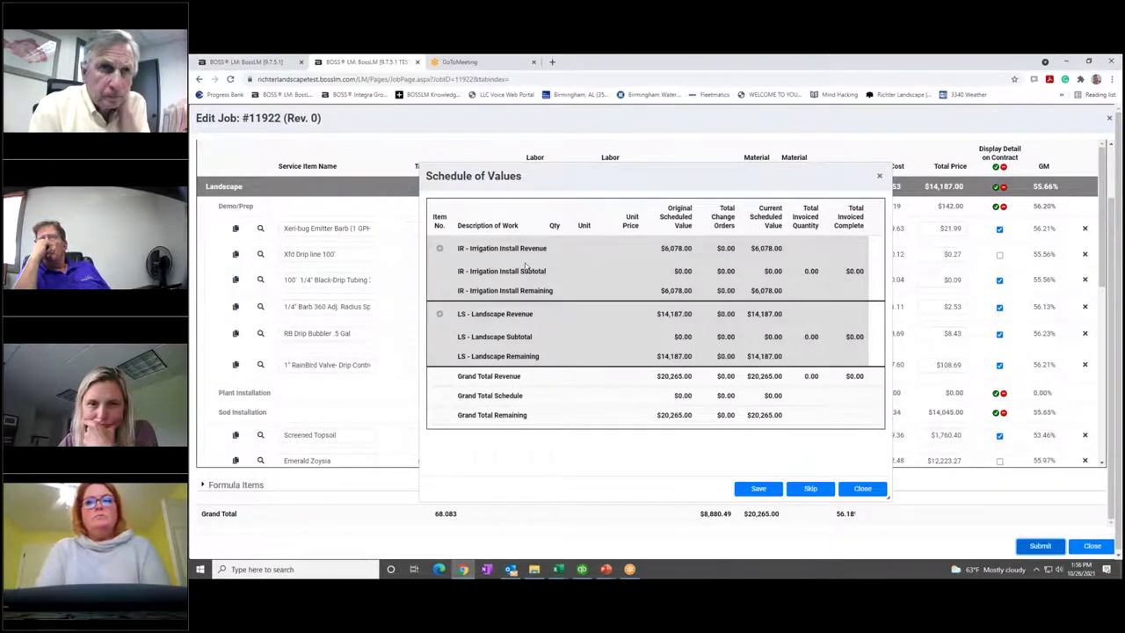
left_click(439, 250)
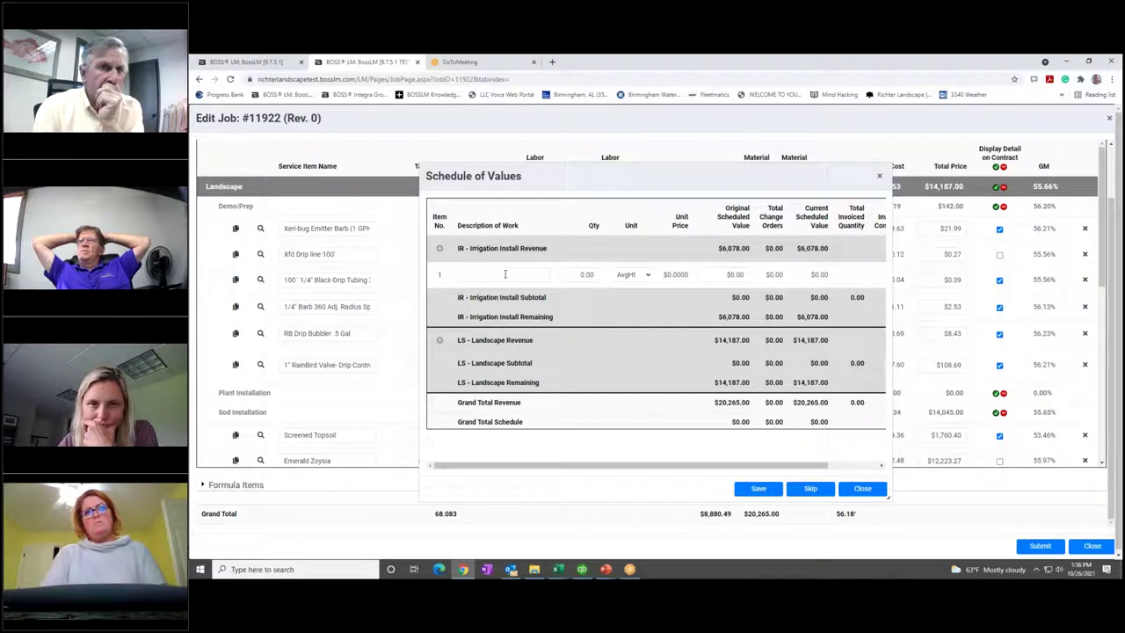
left_click(863, 490)
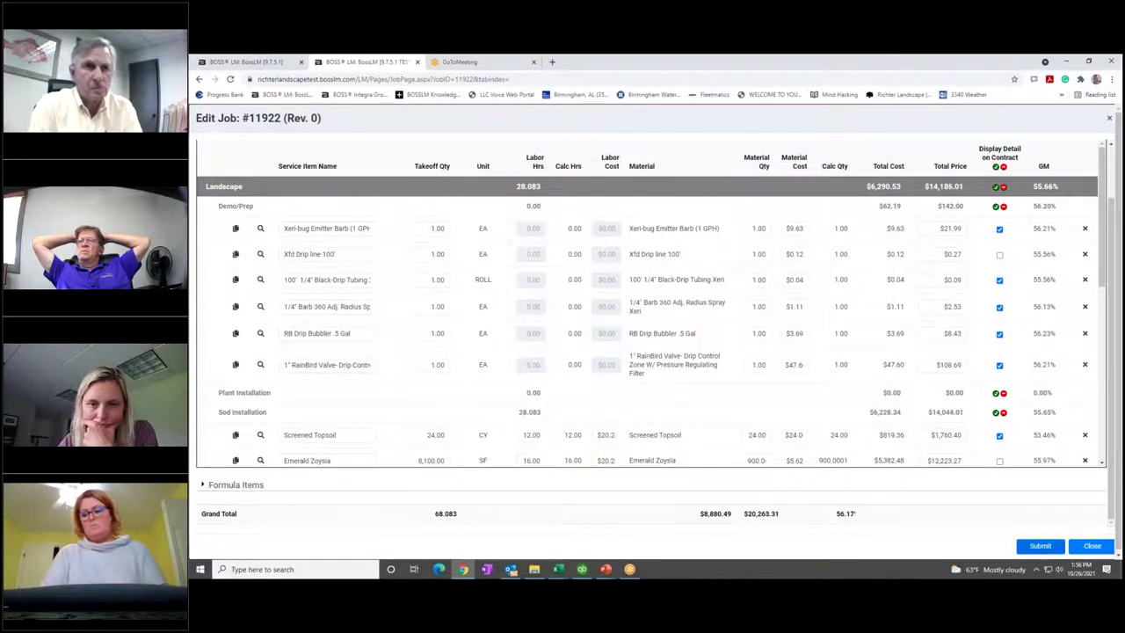
- Submit the job and try to save its Schedule of Values without any line items
left_click(1039, 546)
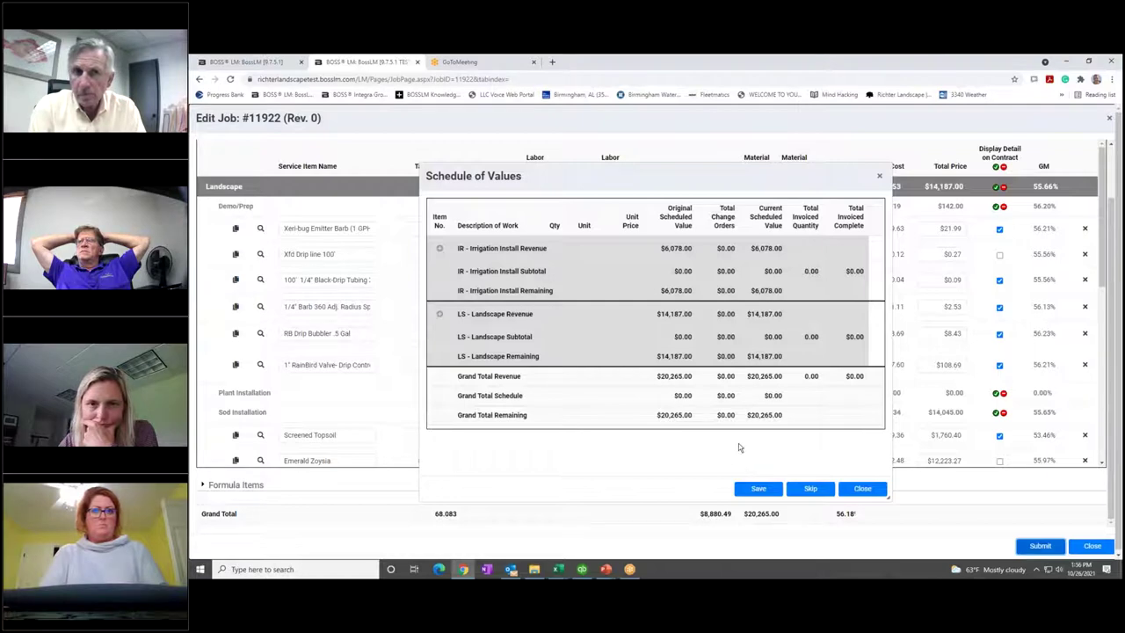
left_click(764, 490)
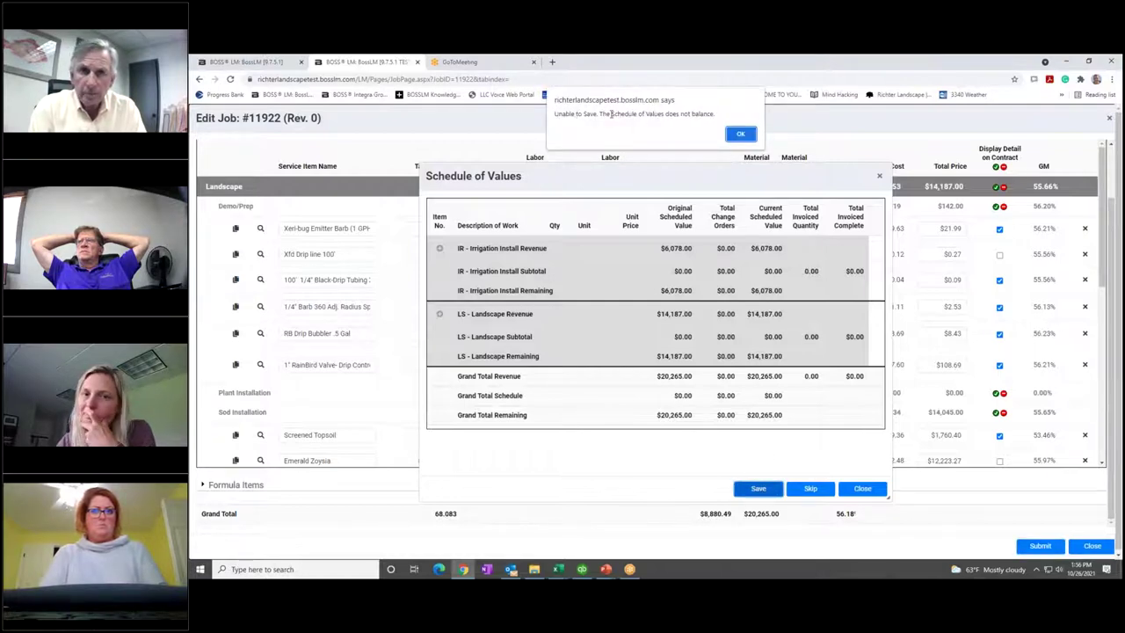
left_click(740, 134)
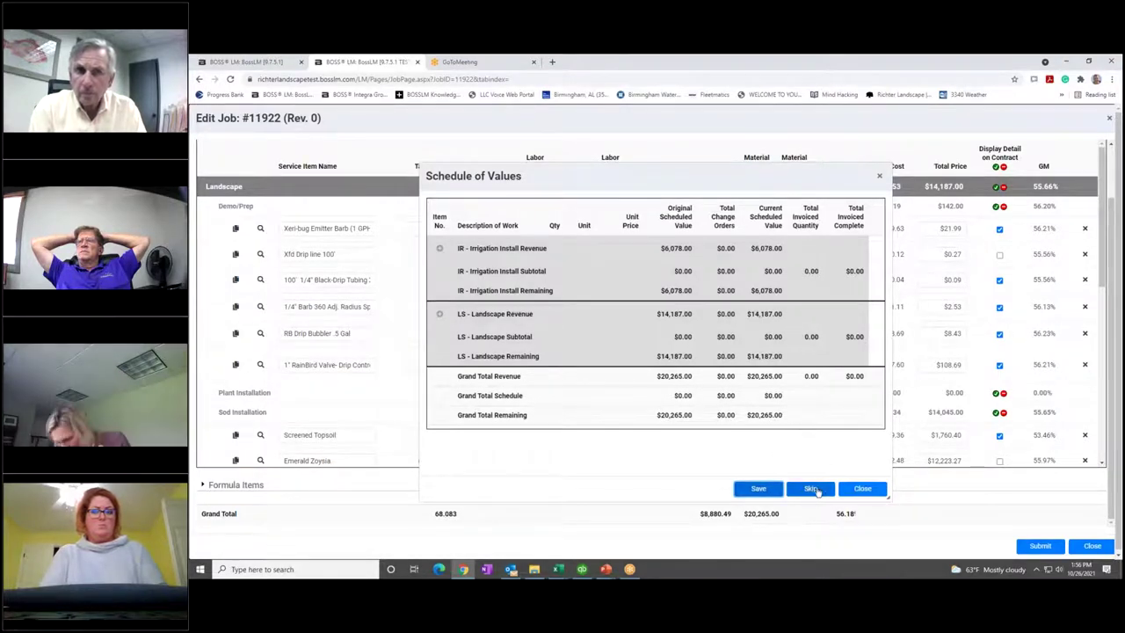
- Add a line item under IR - Irrigation Install Revenue with 6078.00 as its description and EA as its unit
left_click(439, 248)
left_click(501, 275)
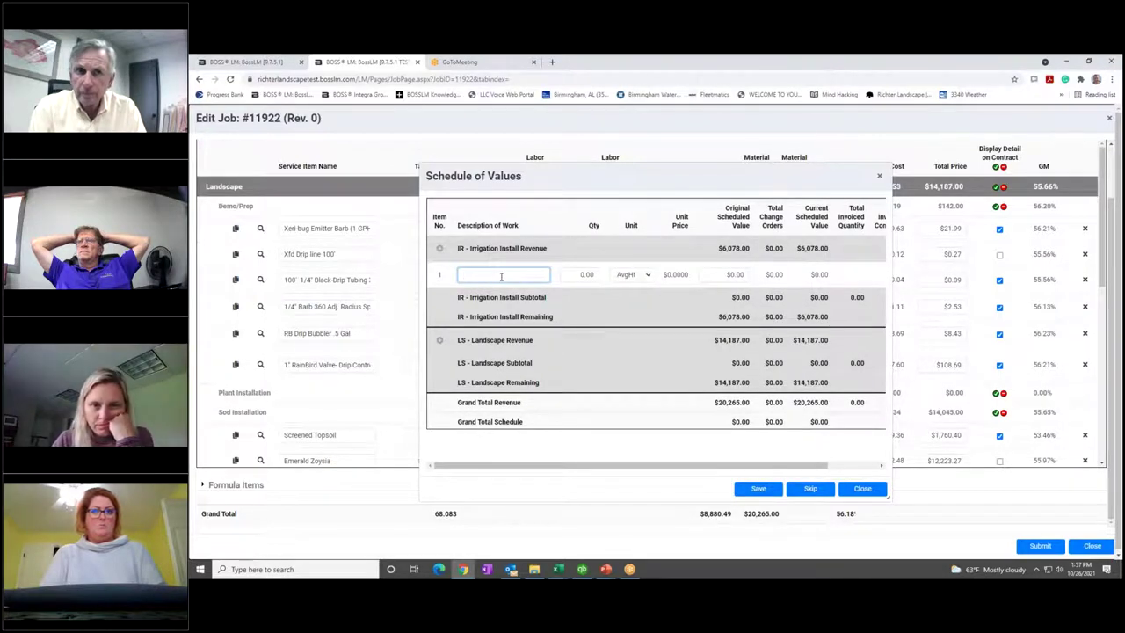
type("6")
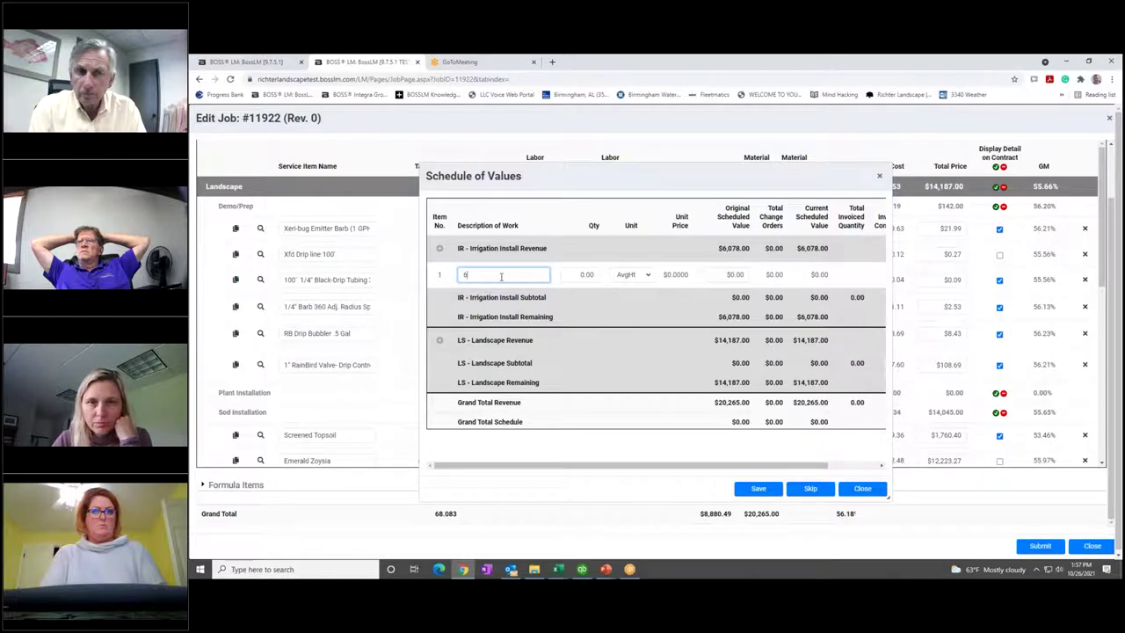
type("078.00")
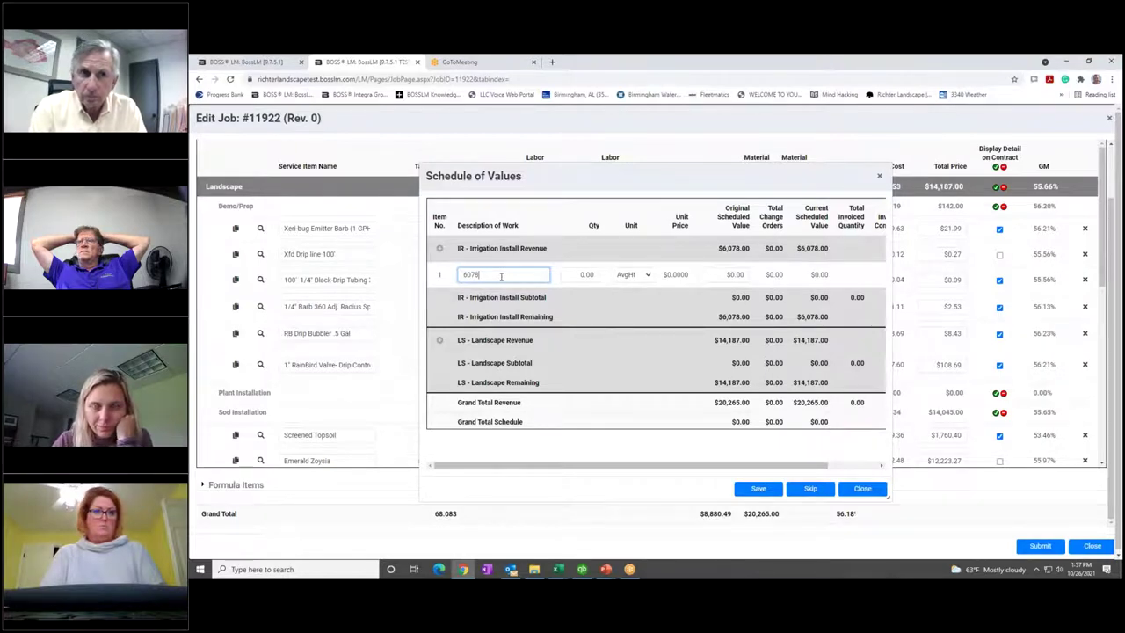
key("Tab")
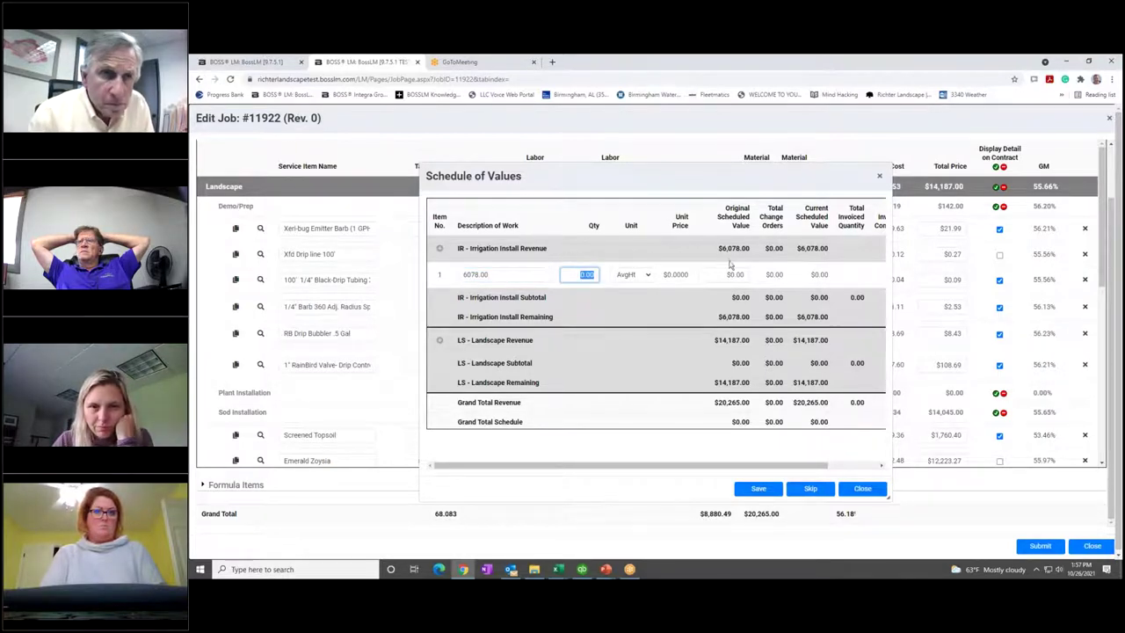
left_click(647, 275)
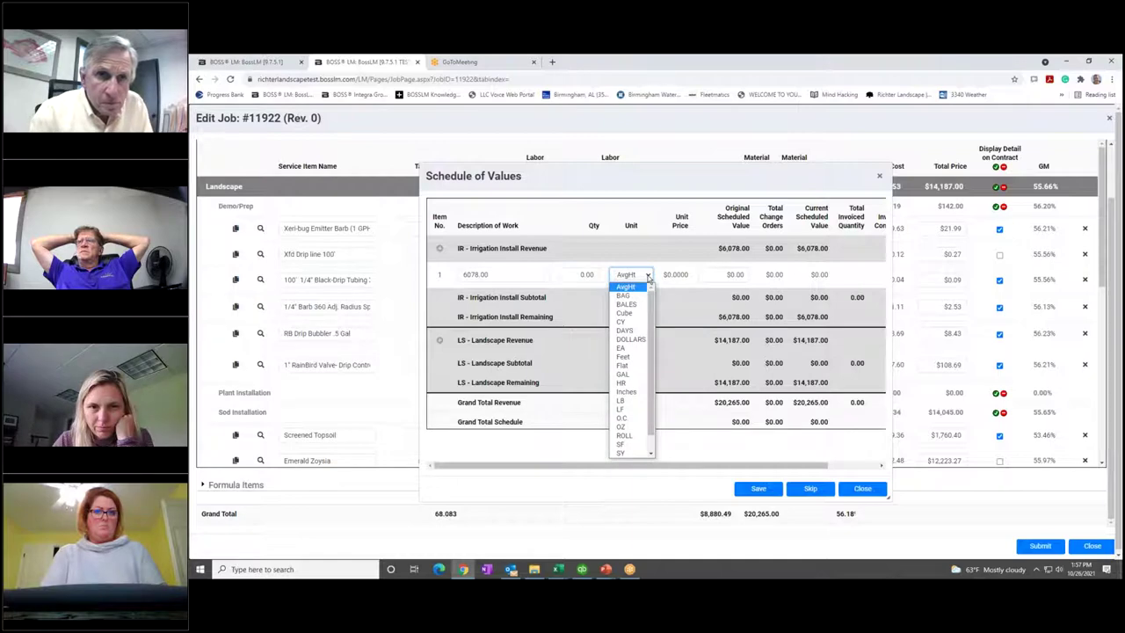
left_click(627, 349)
key("Tab")
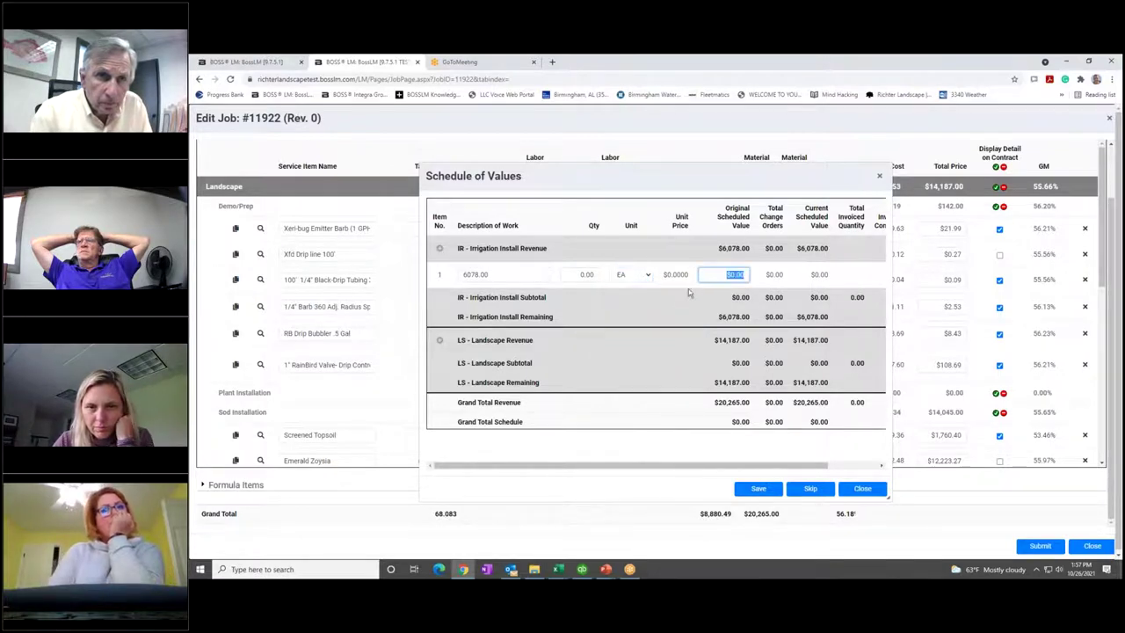
- Rename the irrigation line item Irrigation Installation and set its quantity to 1 and its original scheduled value to $6,078
left_click(574, 274)
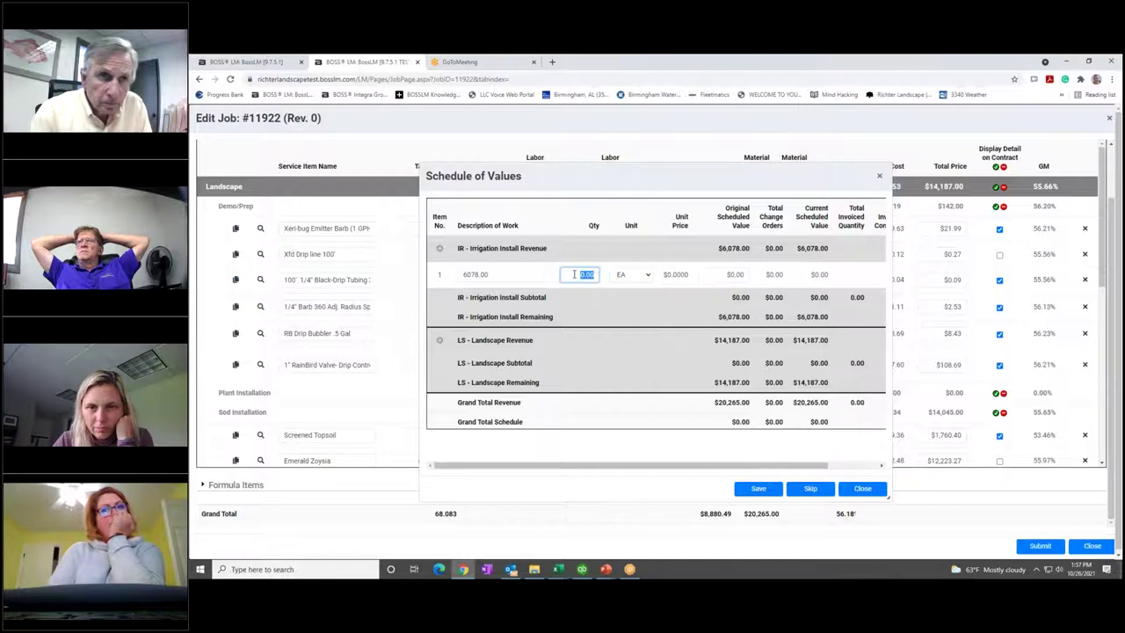
left_click(538, 275)
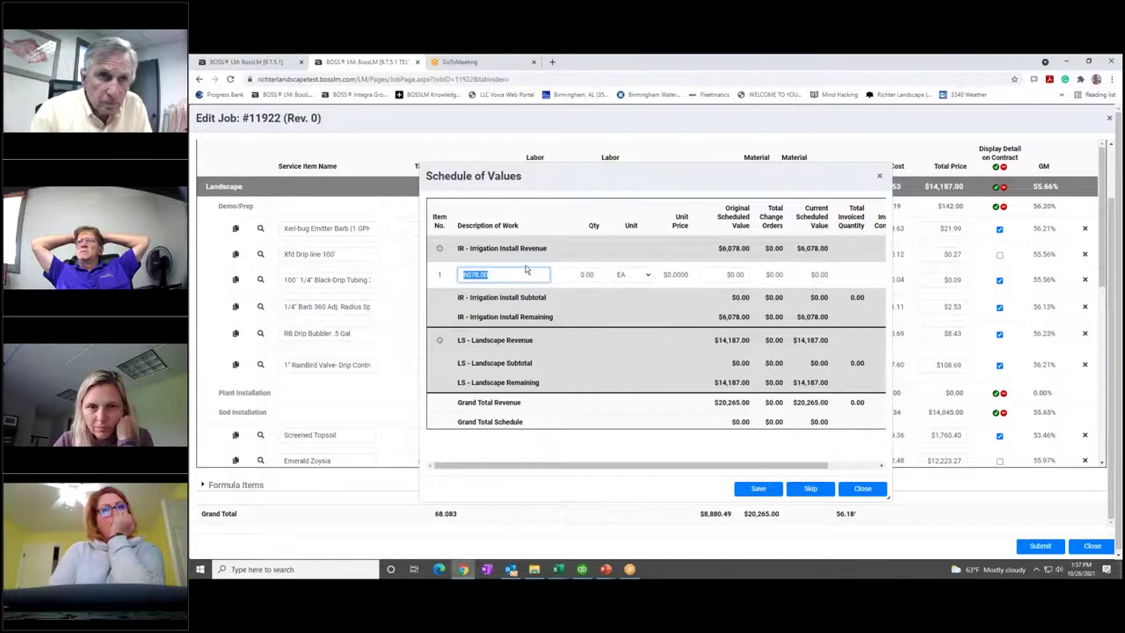
type("Irrigation I")
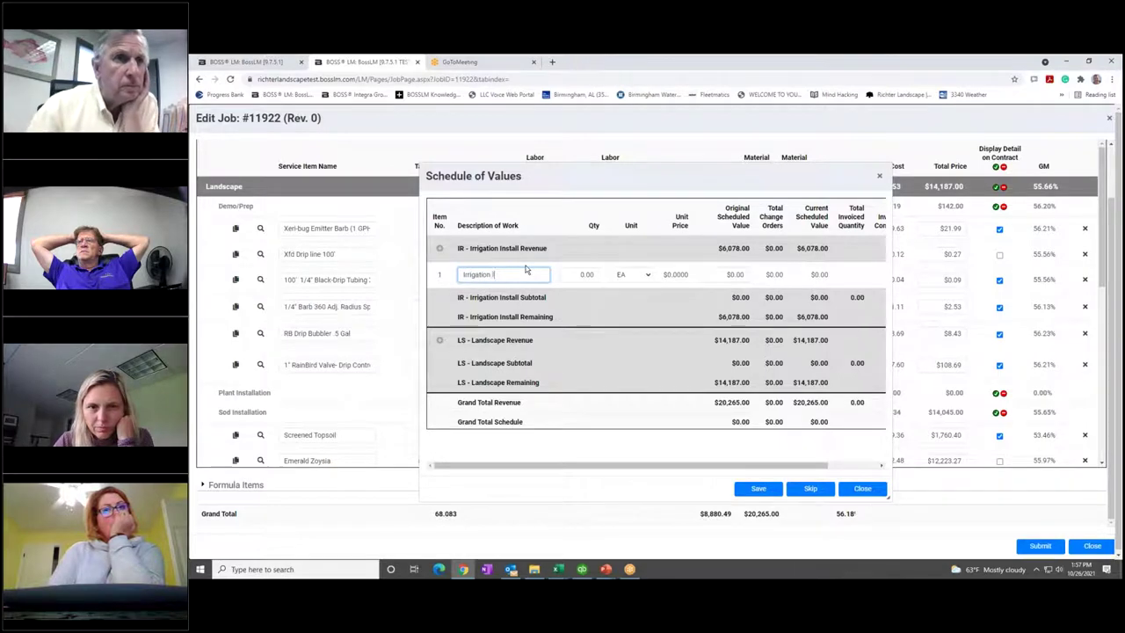
type("nstallation")
key("Tab")
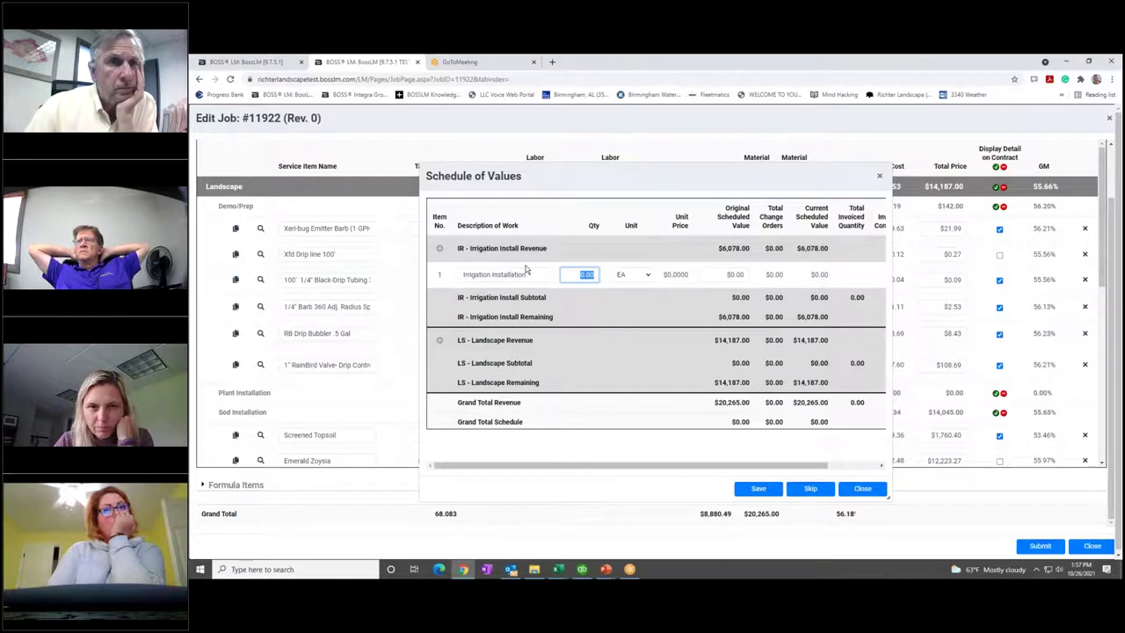
type("1")
key("Tab")
key("Tab")
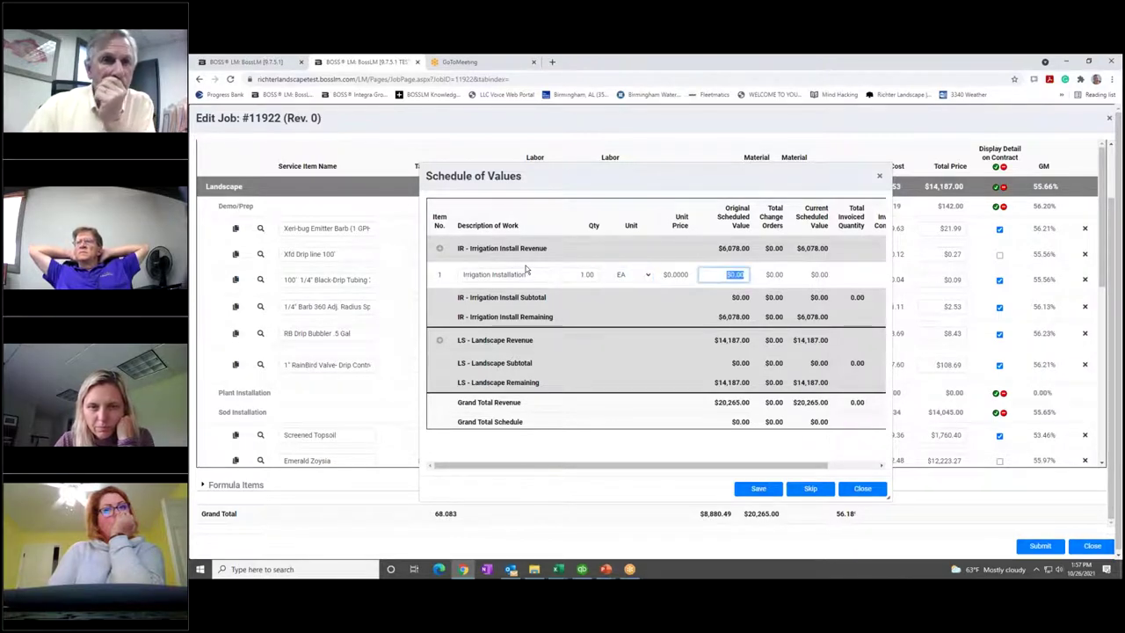
type("60")
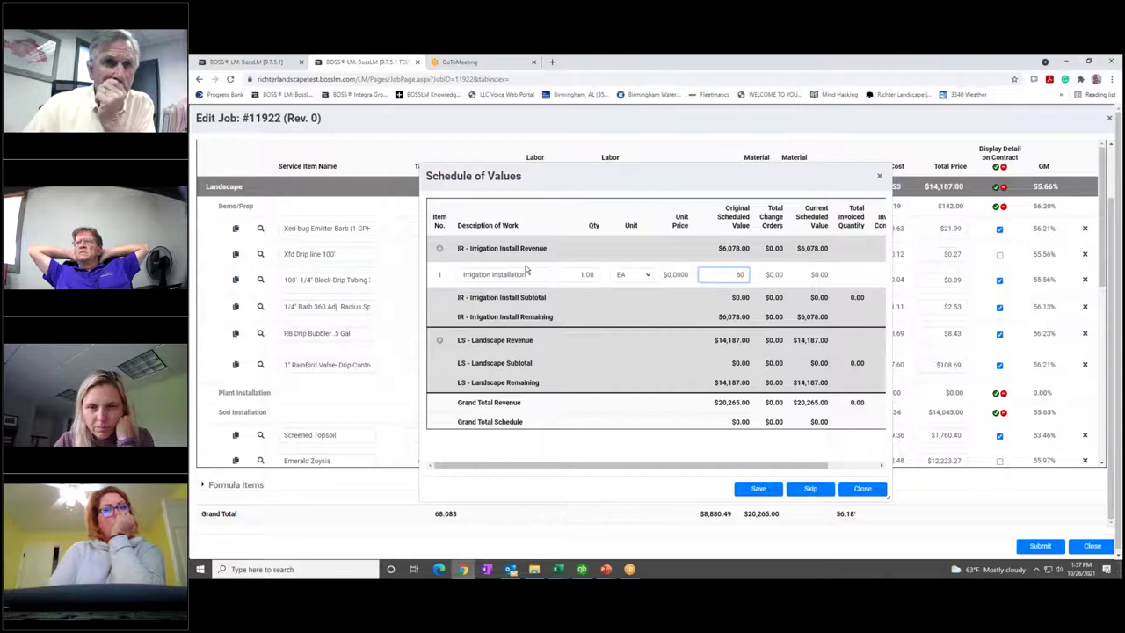
type("78")
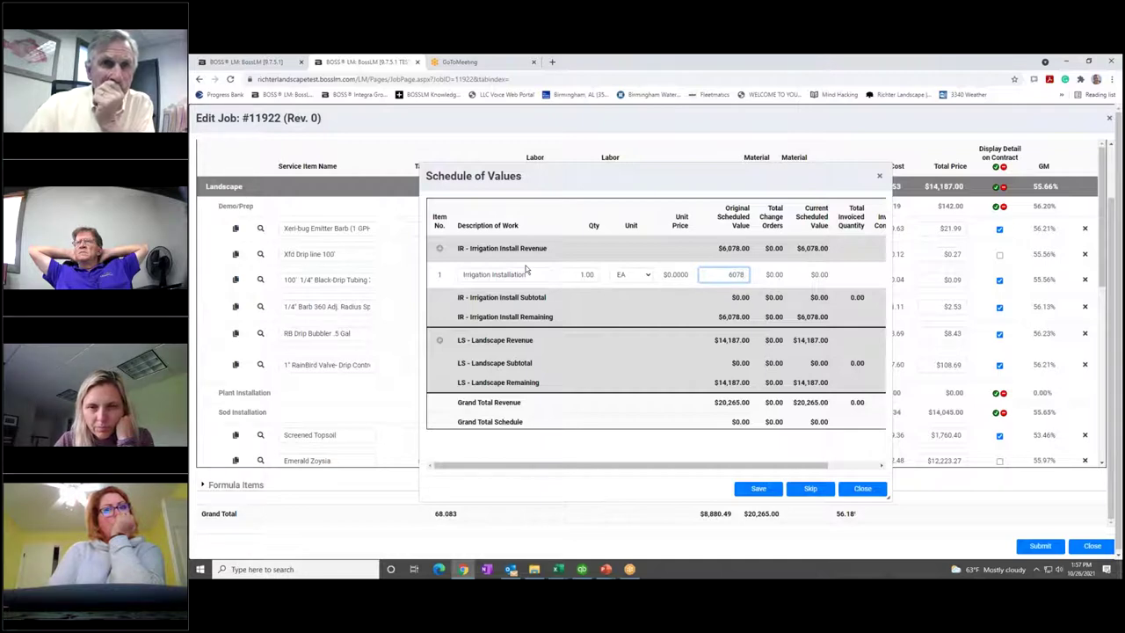
key("Tab")
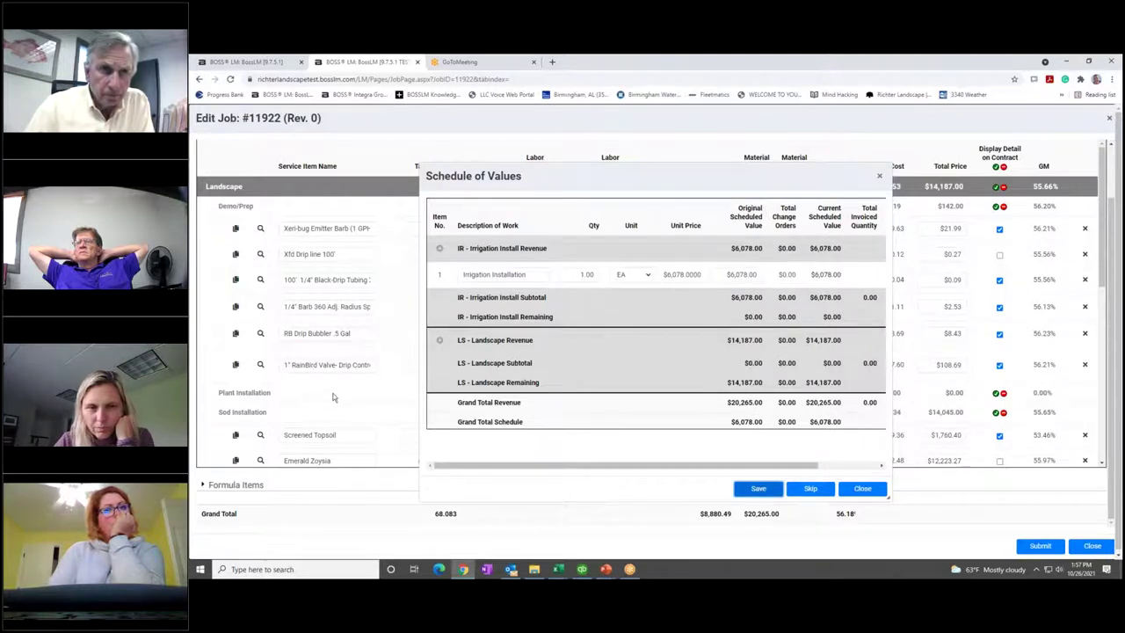
- Add a second irrigation line item named Sleeving Installation with quantity 1, unit EA and an original scheduled value of $2,000
left_click(440, 248)
left_click(506, 304)
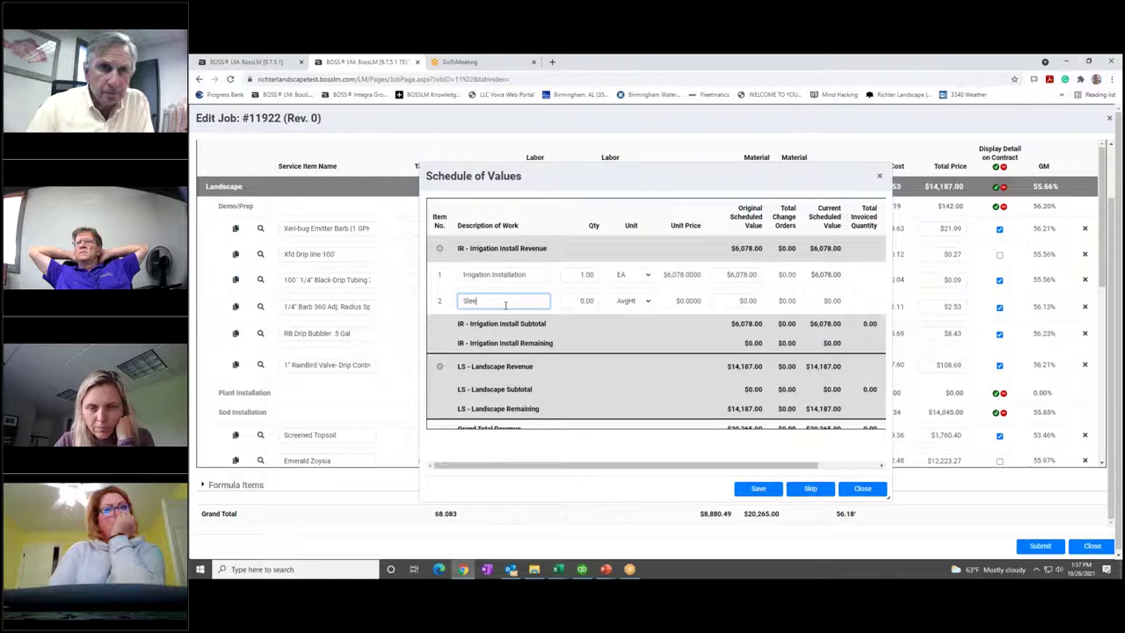
type("Sleeving Ins")
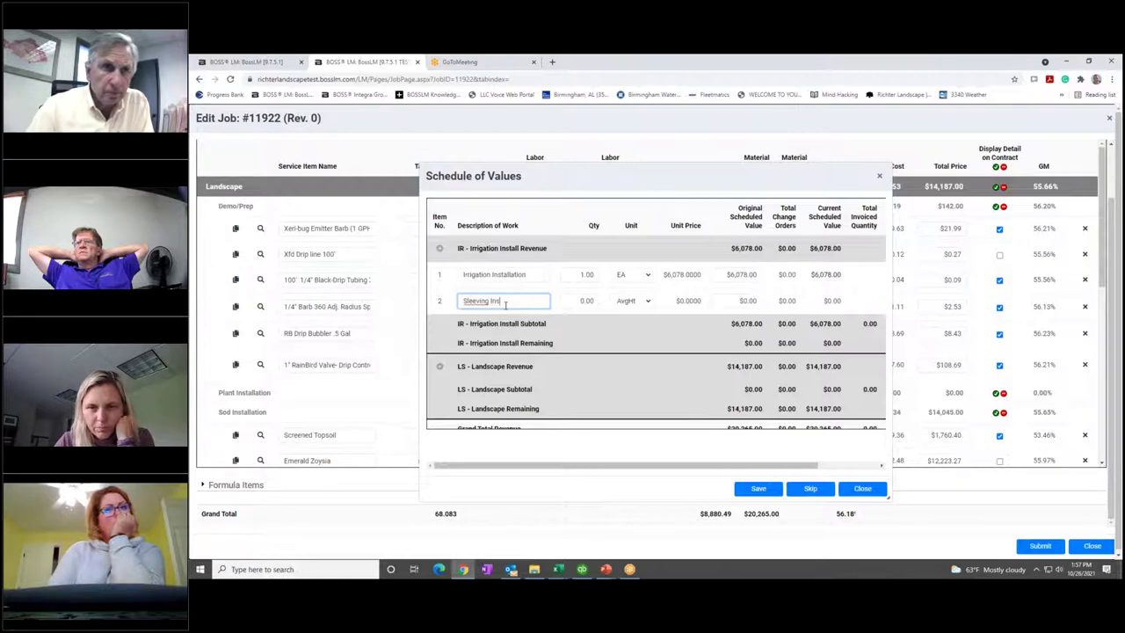
type("tallation")
key("Tab")
type("1")
key("Tab")
key("e")
key("Tab")
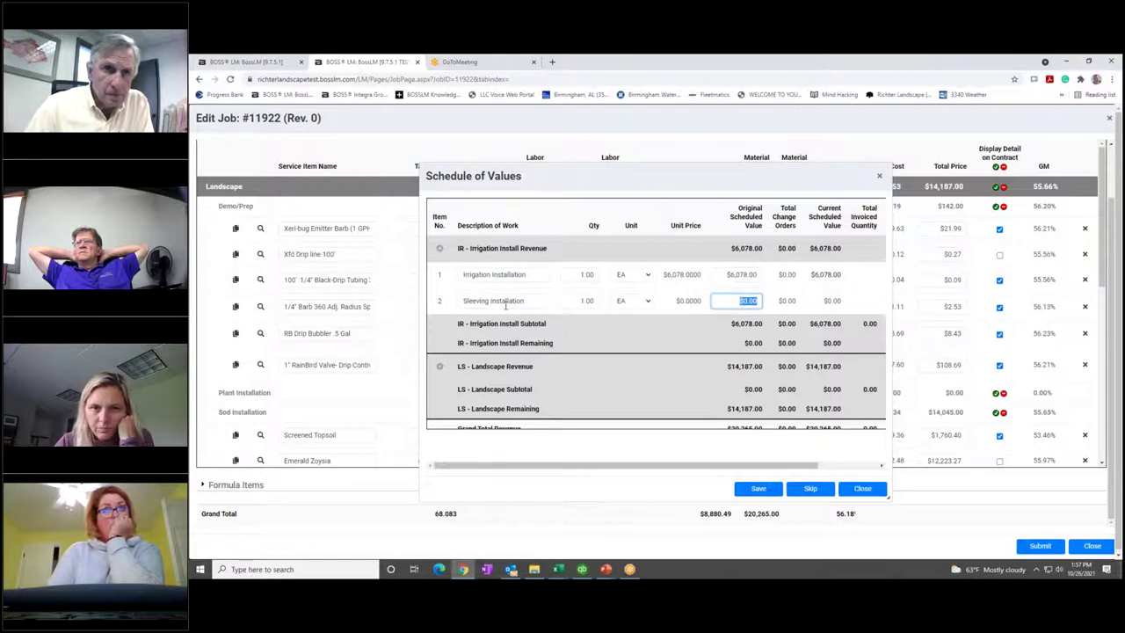
type("2")
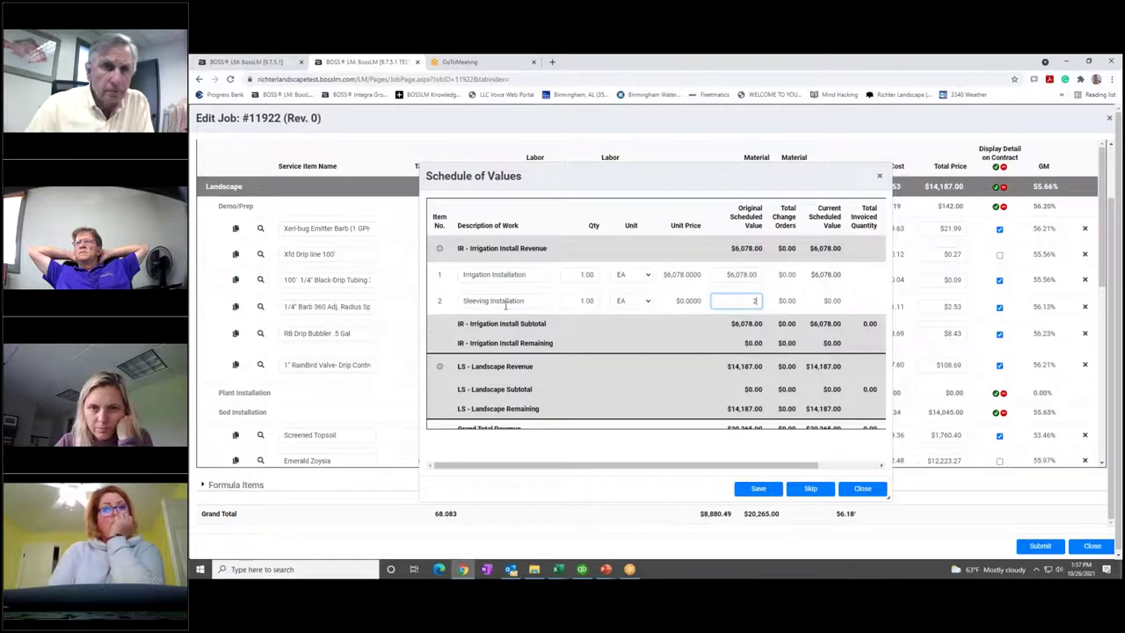
type(",000")
key("Tab")
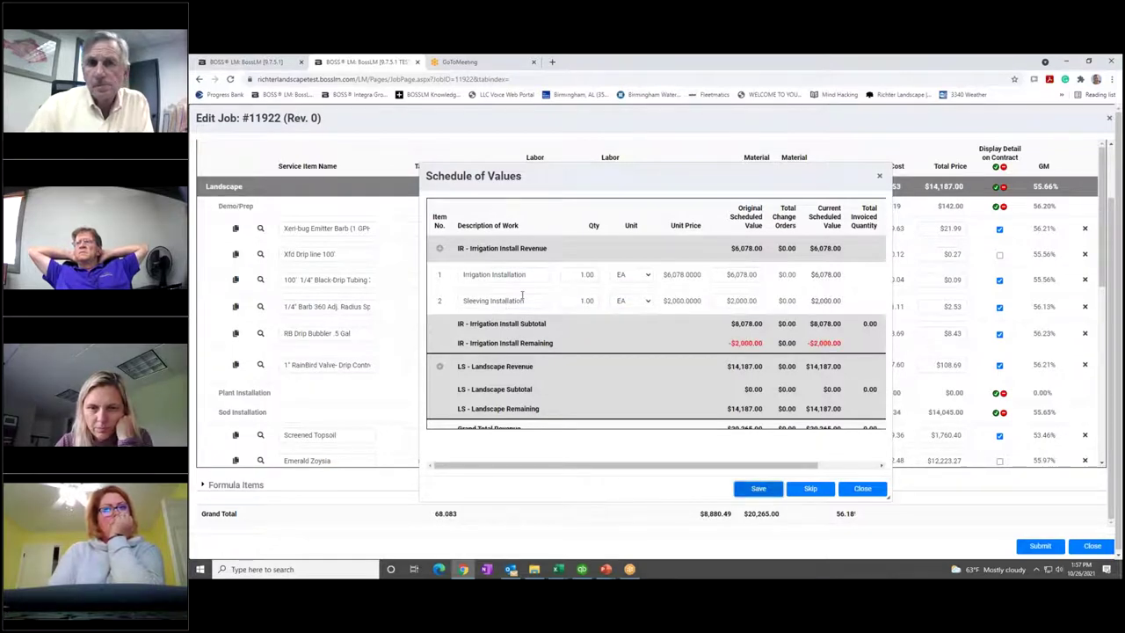
- Set the Irrigation Installation line's original scheduled value to $4,078
left_click(743, 275)
type("4")
key("Tab")
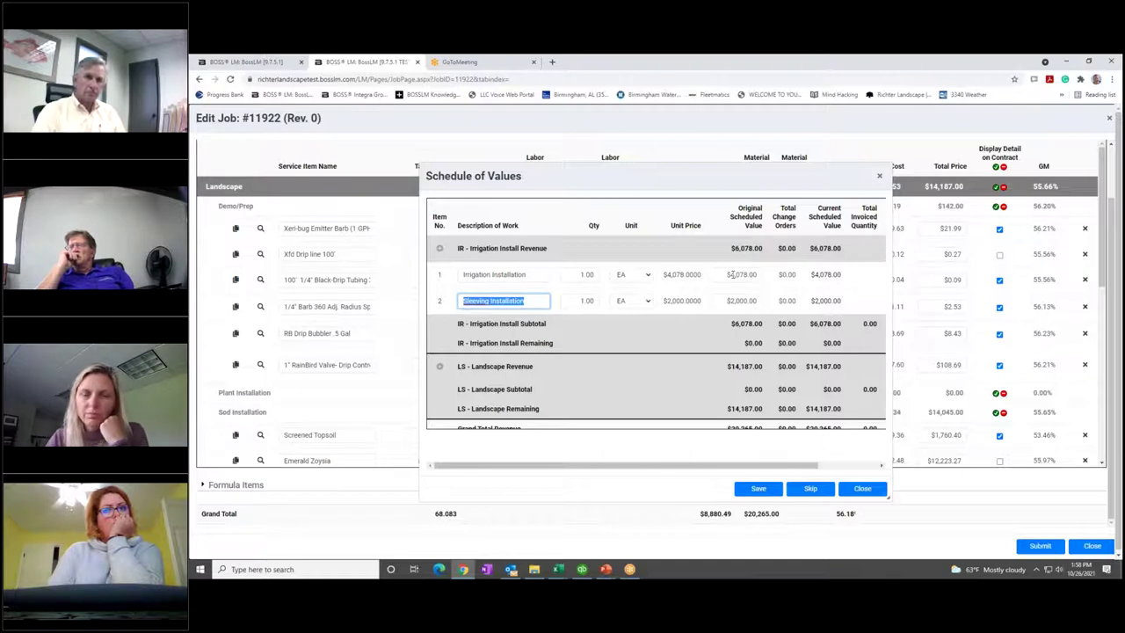
- Add a line item named Demo under LS - Landscape Revenue with quantity 1, unit EA and an original scheduled value of $142
scroll(722, 280, "down", 1)
scroll(723, 279, "down", 3)
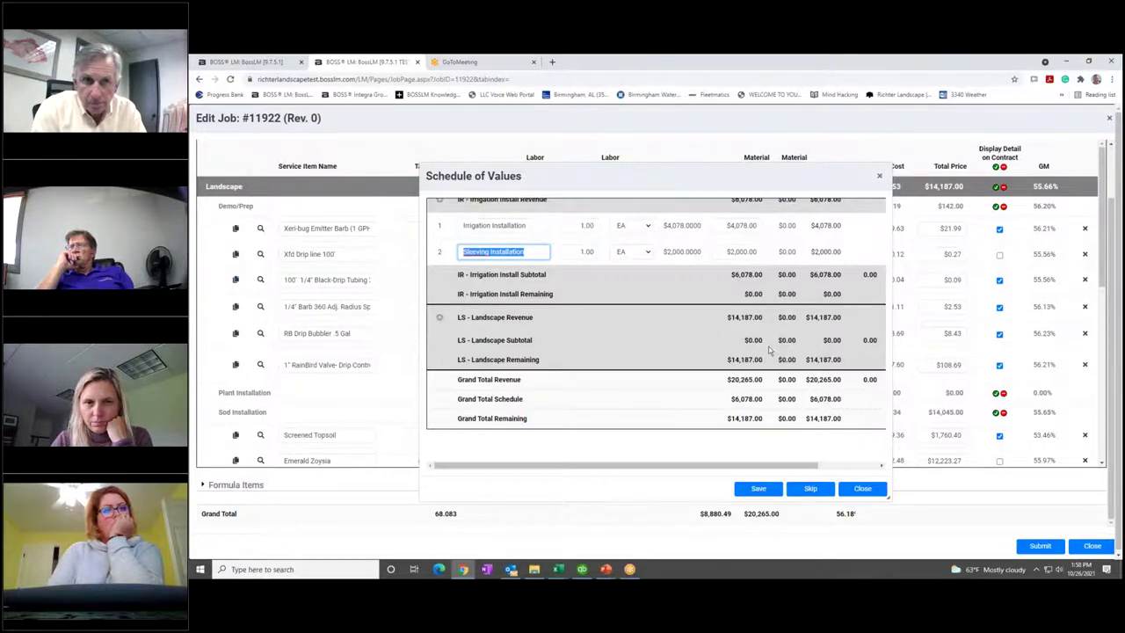
left_click(436, 318)
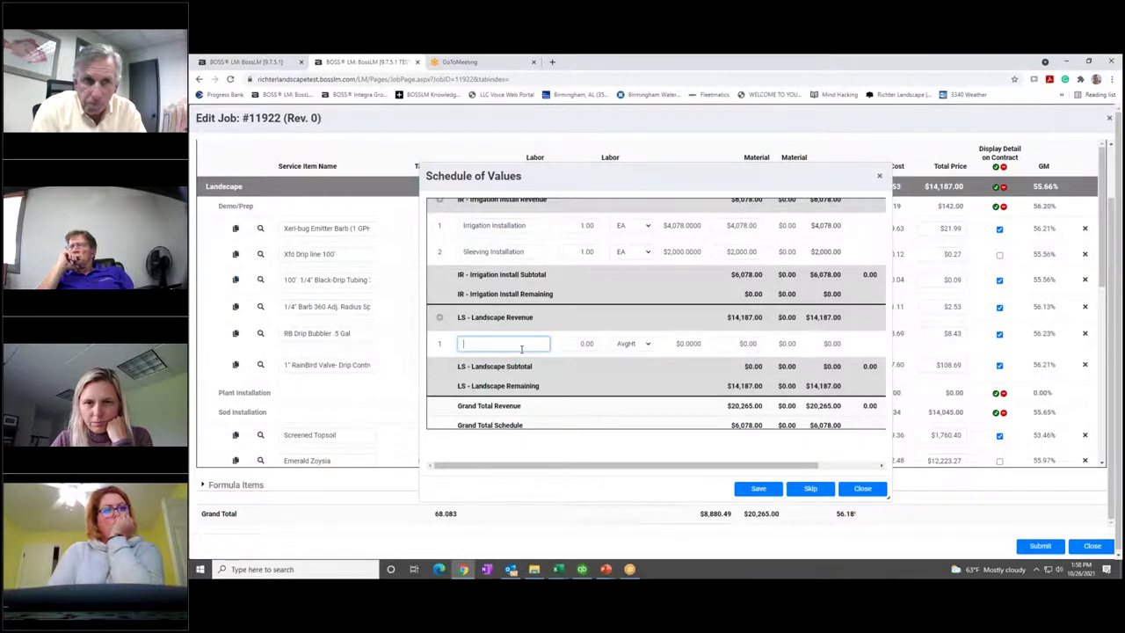
type("Demo")
key("Tab")
type("1")
key("Tab")
key("e")
key("Tab")
type("142")
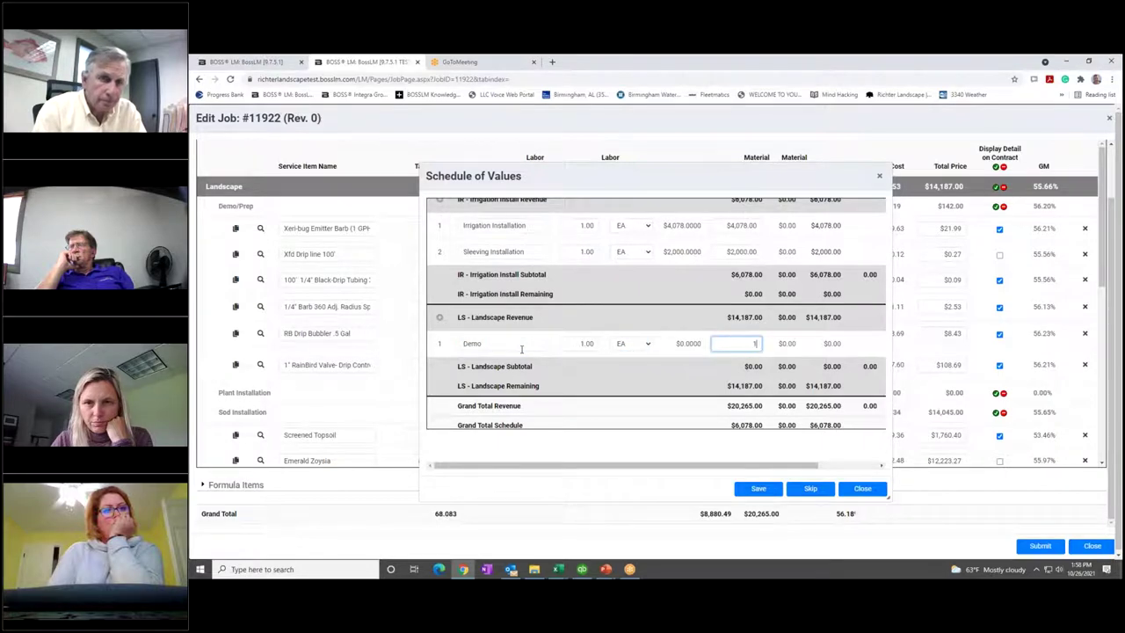
key("Tab")
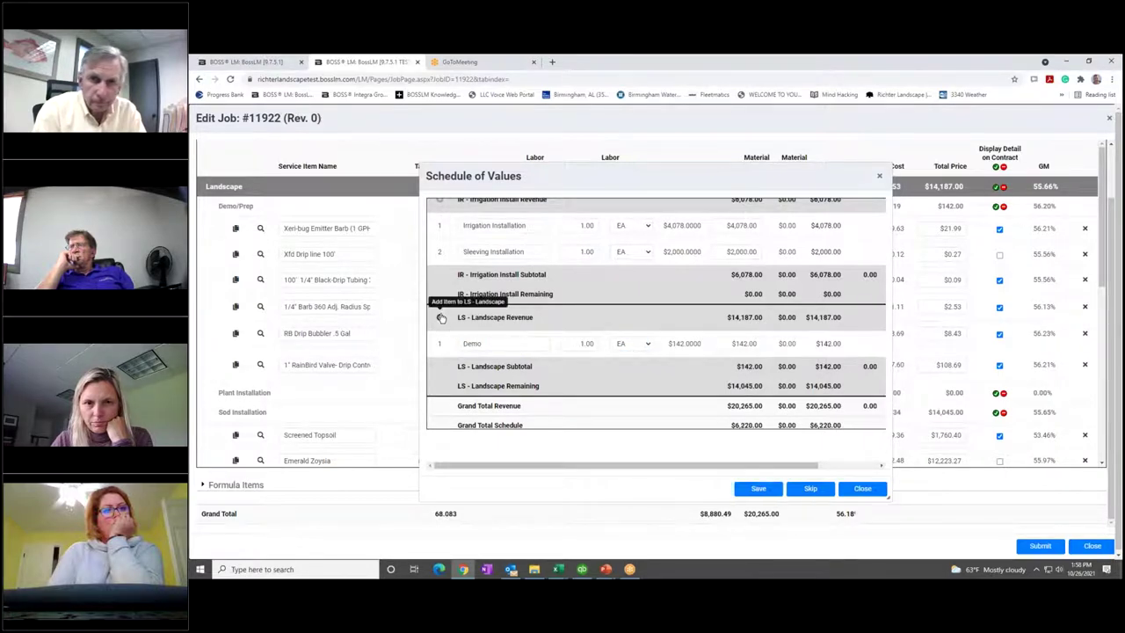
- Add a second landscape line item named Sod Installation with quantity 1, unit EA and an original scheduled value of $14,045
left_click(439, 317)
type("Sod Installation")
key("Tab")
type("1")
key("Tab")
key("Tab")
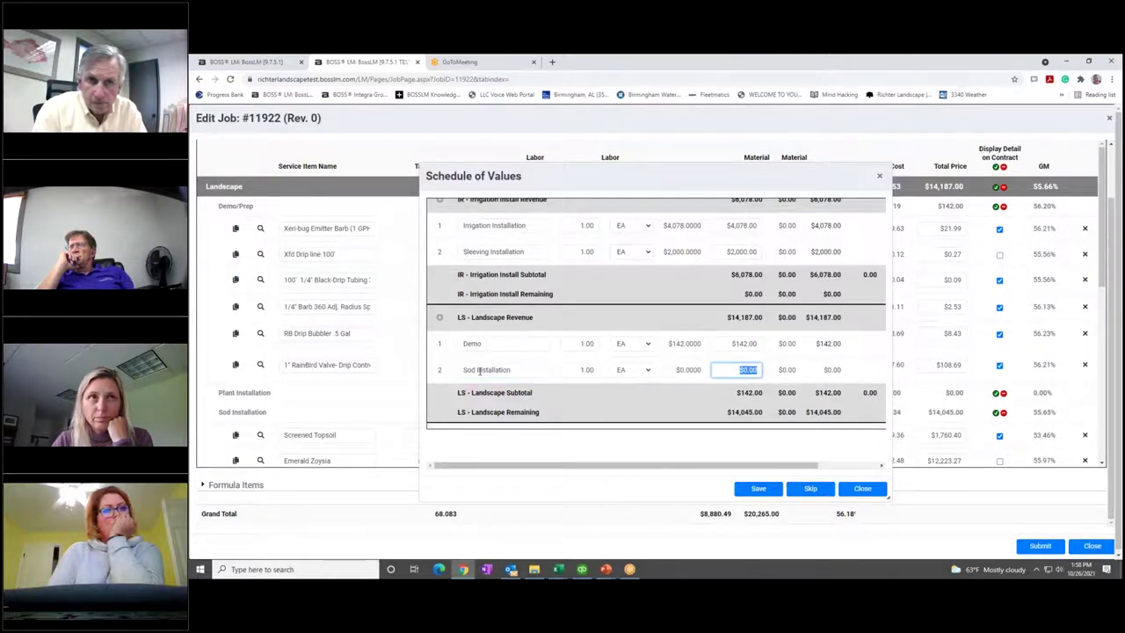
type("14")
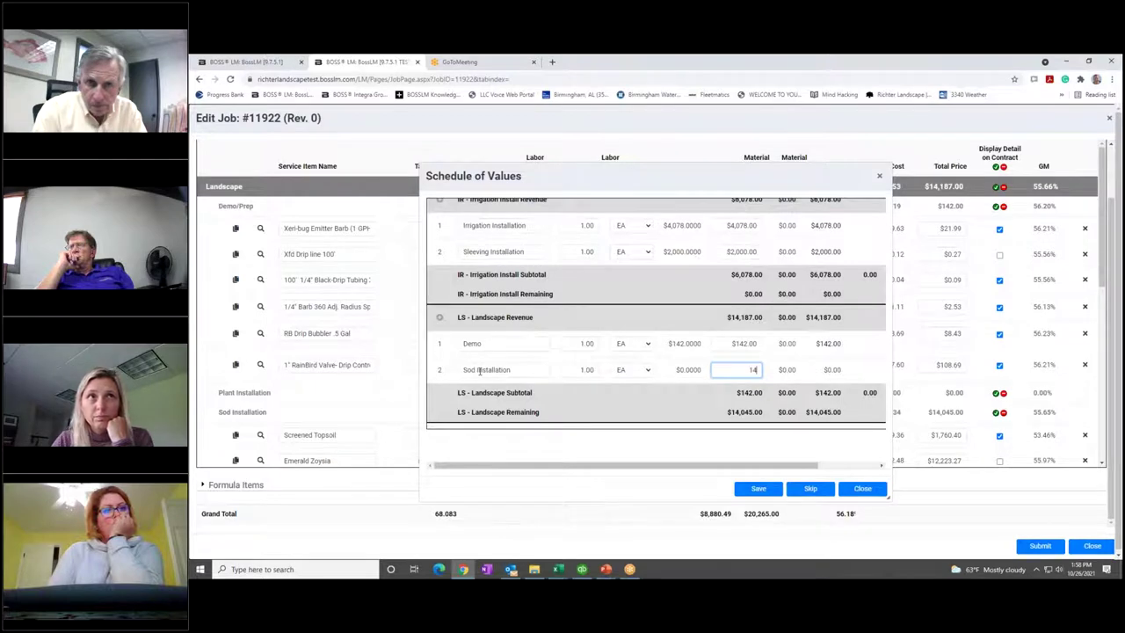
type(",045")
key("Tab")
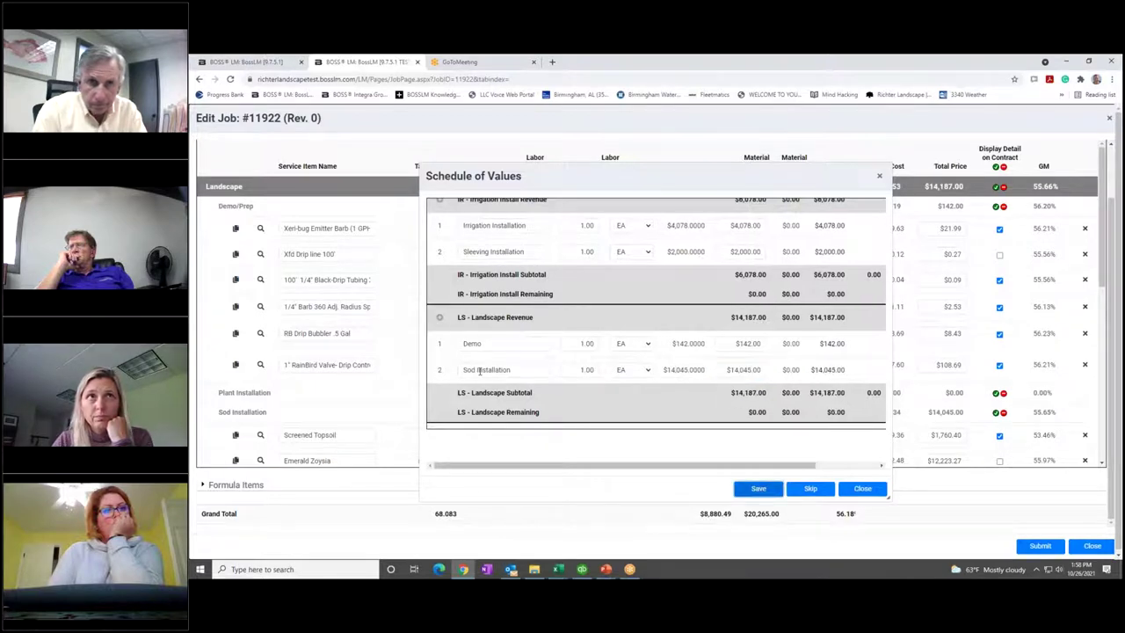
- Check the grand total rows of the Schedule of Values and save the schedule
scroll(722, 392, "down", 1)
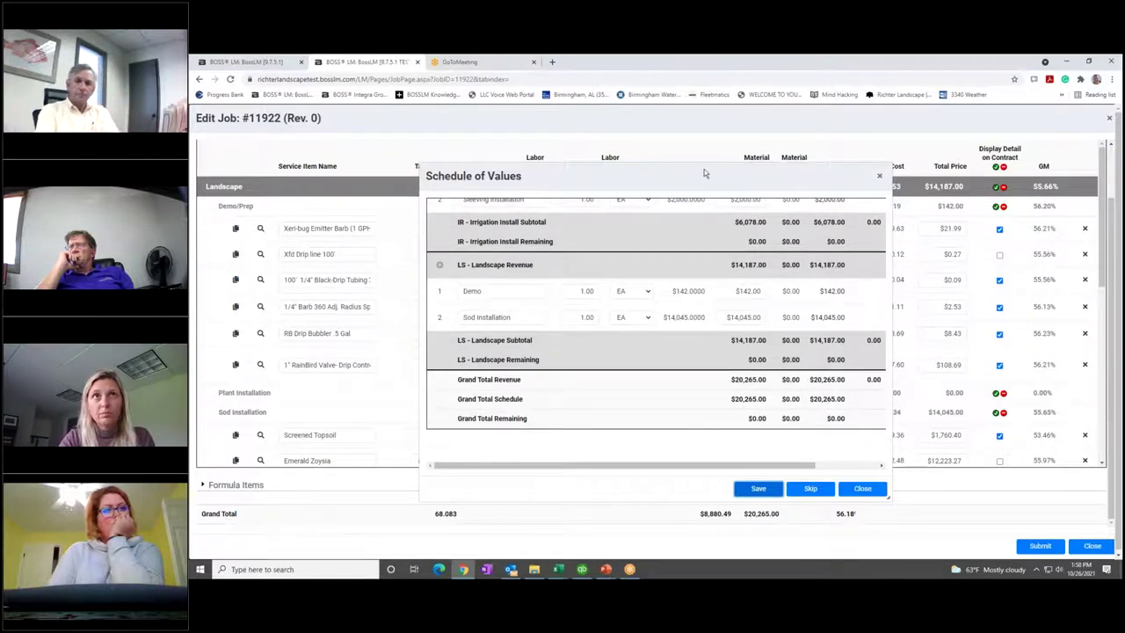
left_click(760, 490)
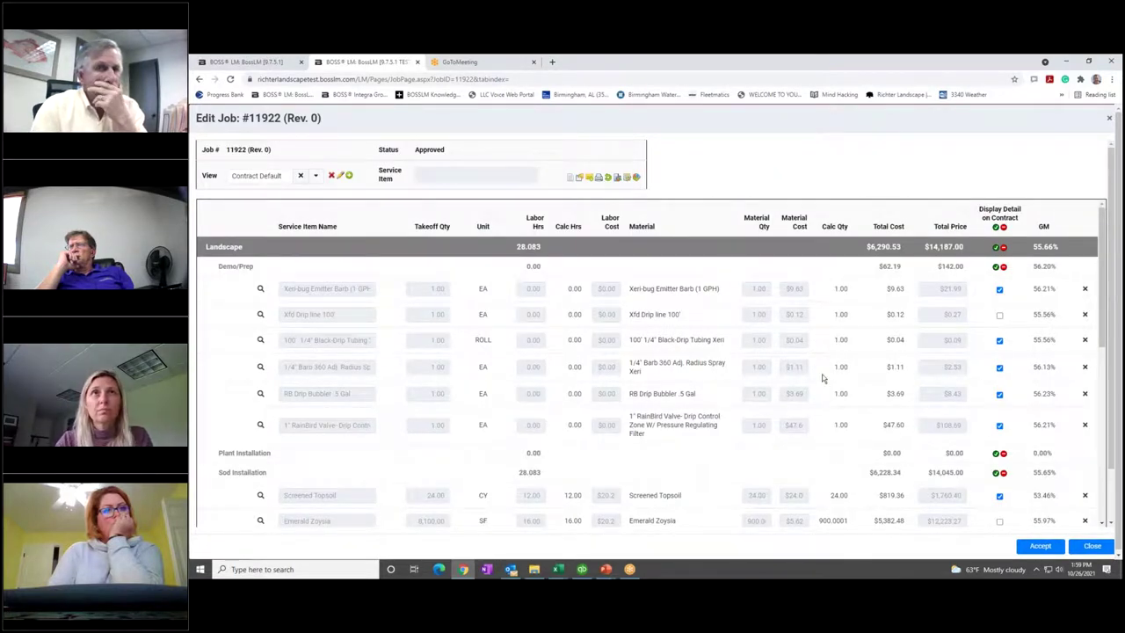
- Try to accept the approved job by confirming the bid sign-in, then close its Schedule of Values without saving
left_click(1040, 546)
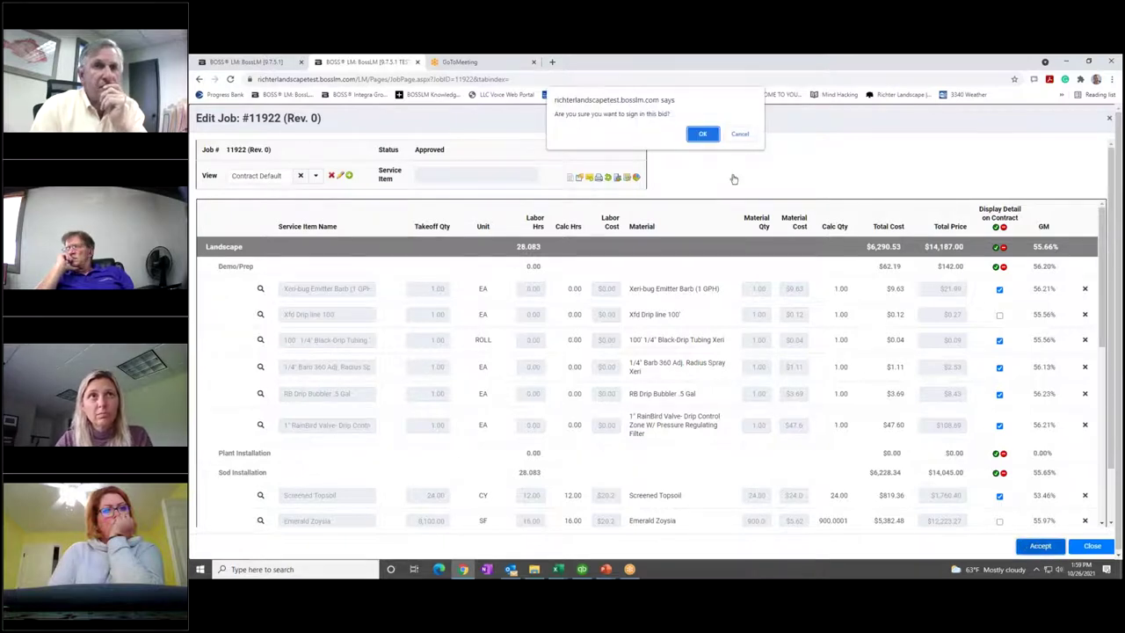
left_click(702, 134)
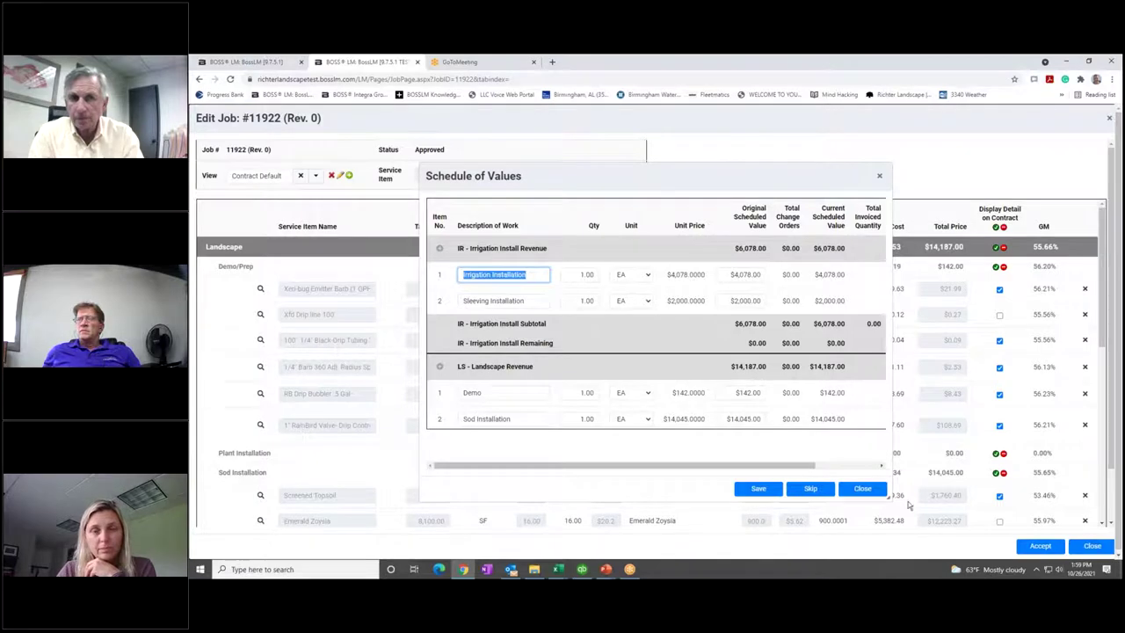
left_click(852, 486)
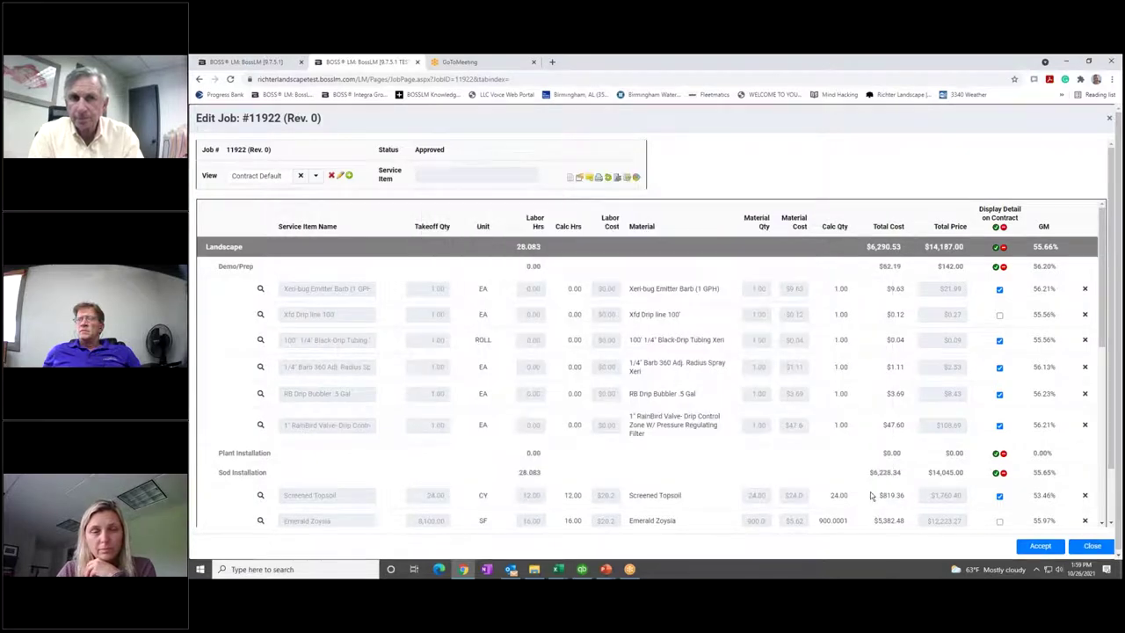
- Close the job editor and search Progress Billing in Invoicing for jobs at the property "cooper"
left_click(1092, 546)
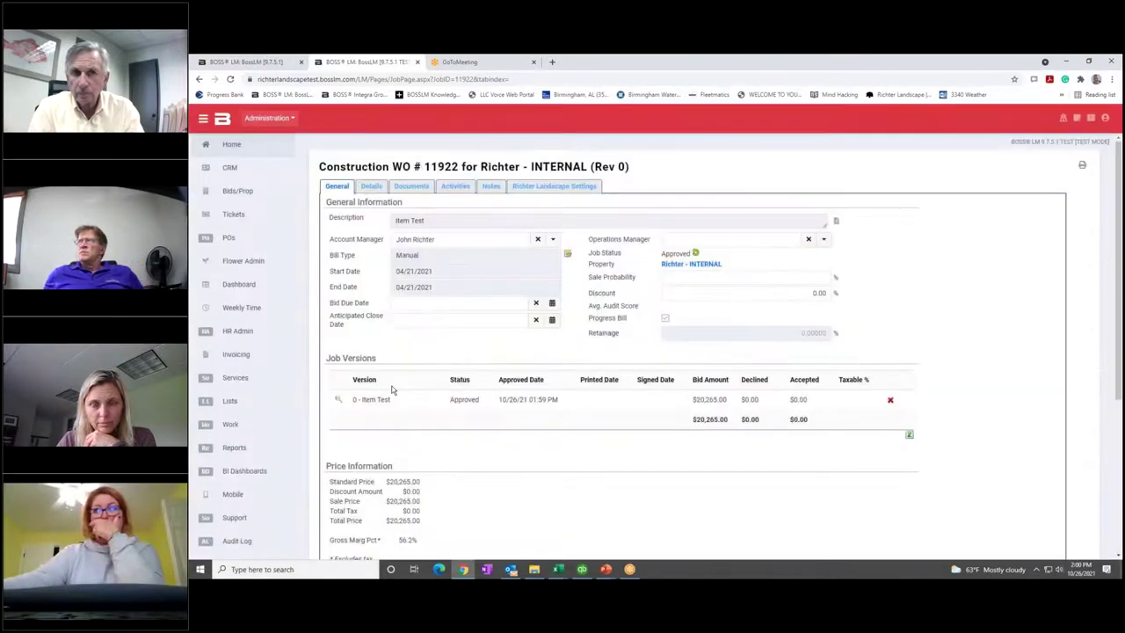
left_click(230, 357)
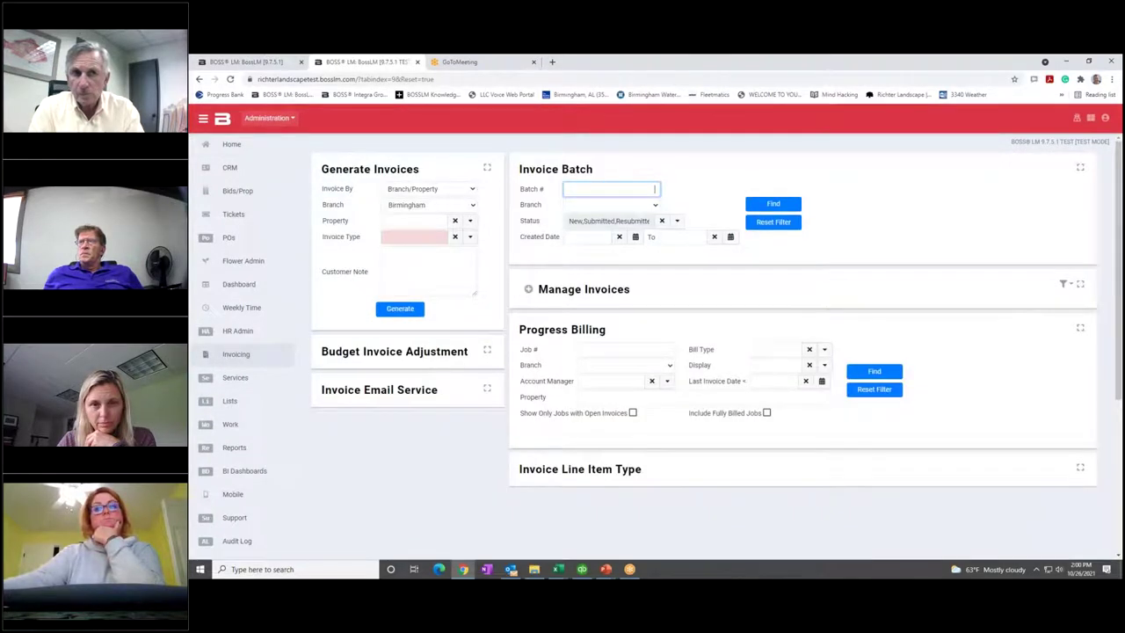
left_click(638, 398)
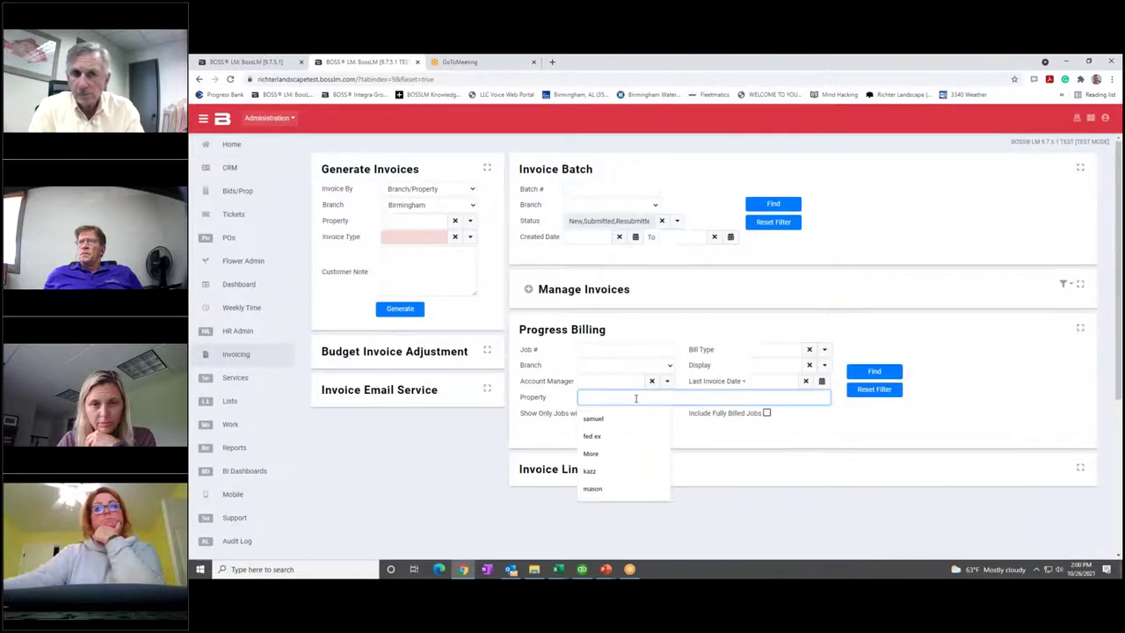
type("cooper")
left_click(875, 373)
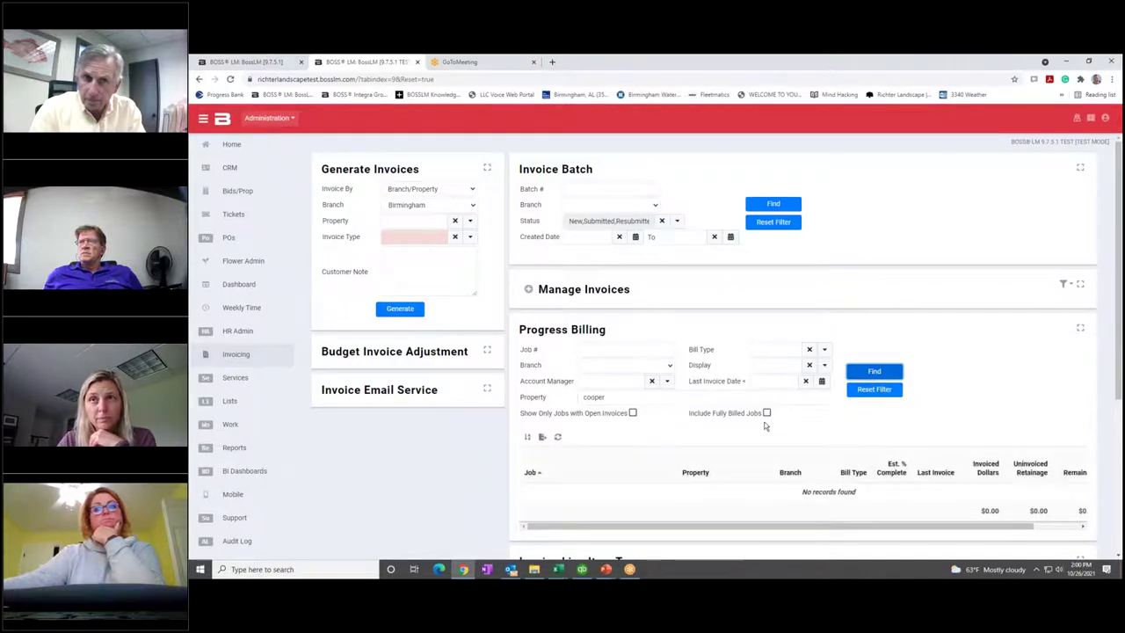
- Repeat the Progress Billing search with a different, previously used property name
double_click(620, 397)
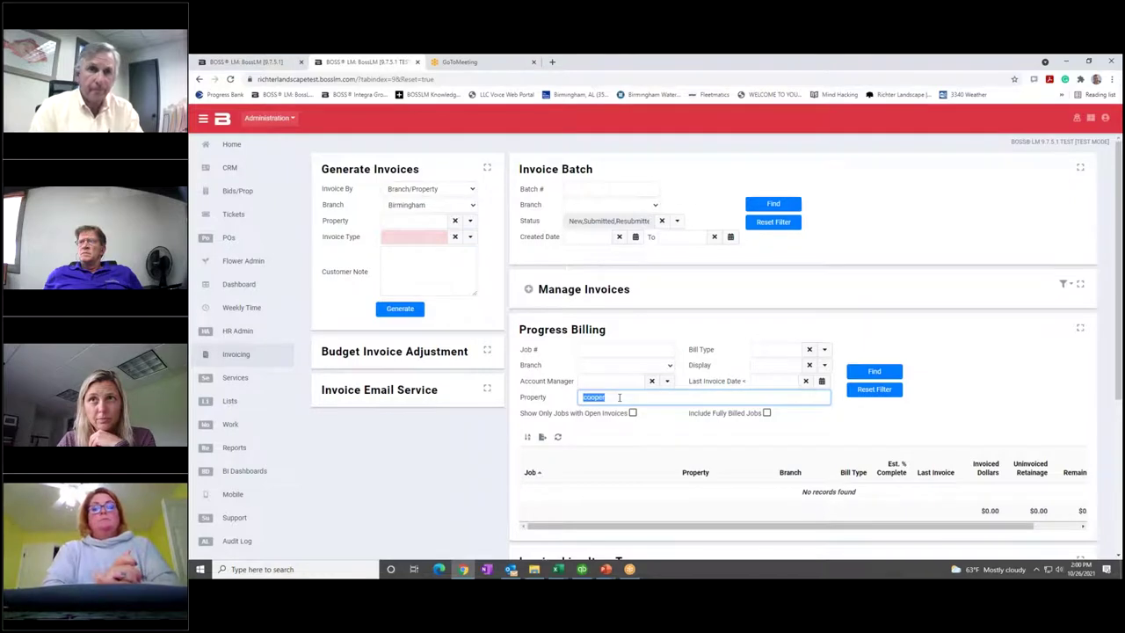
type("sam")
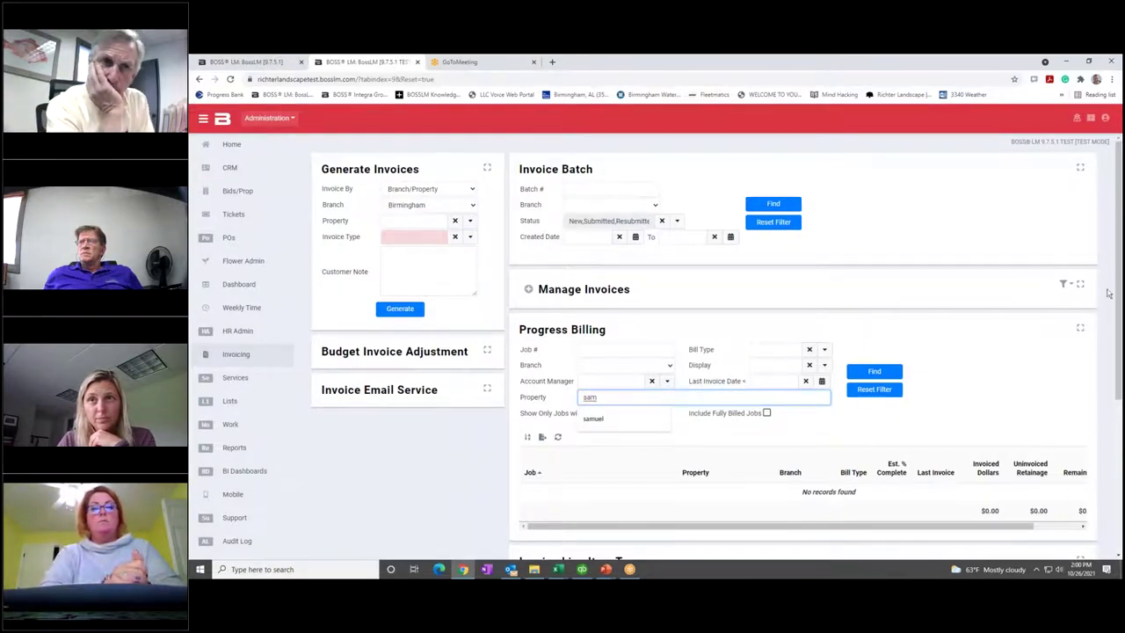
left_click(644, 428)
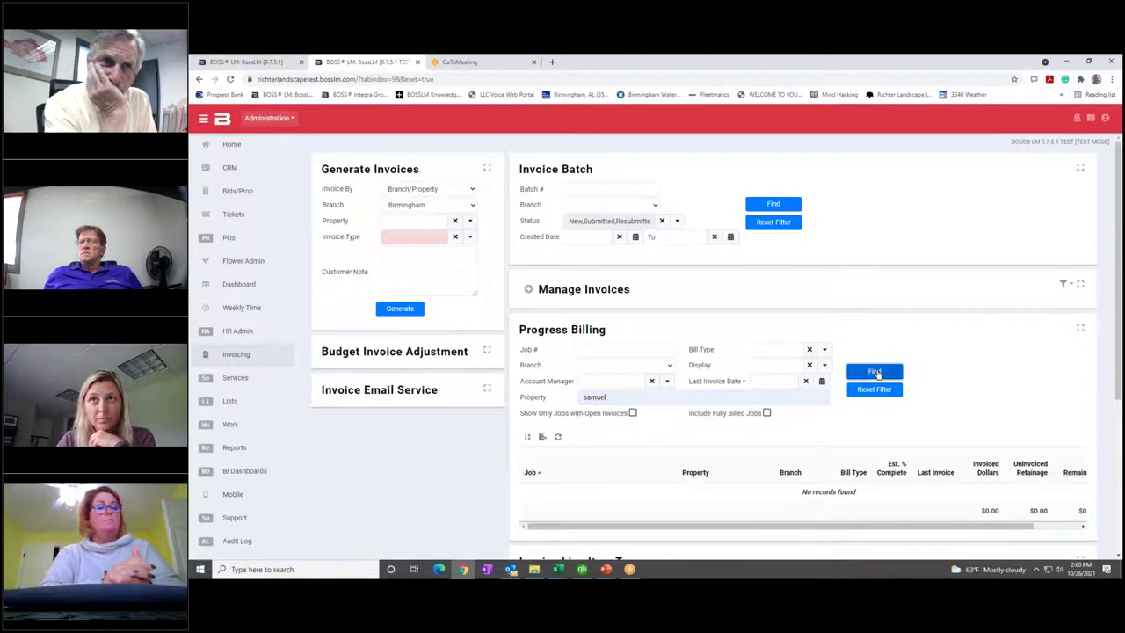
left_click(876, 372)
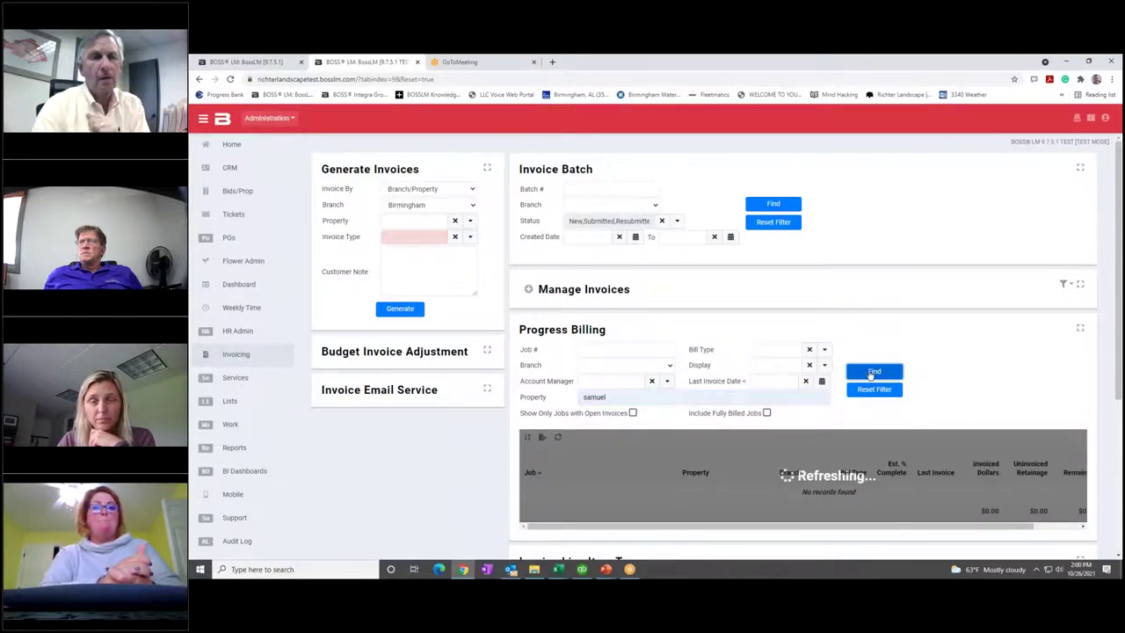
scroll(769, 423, "down", 2)
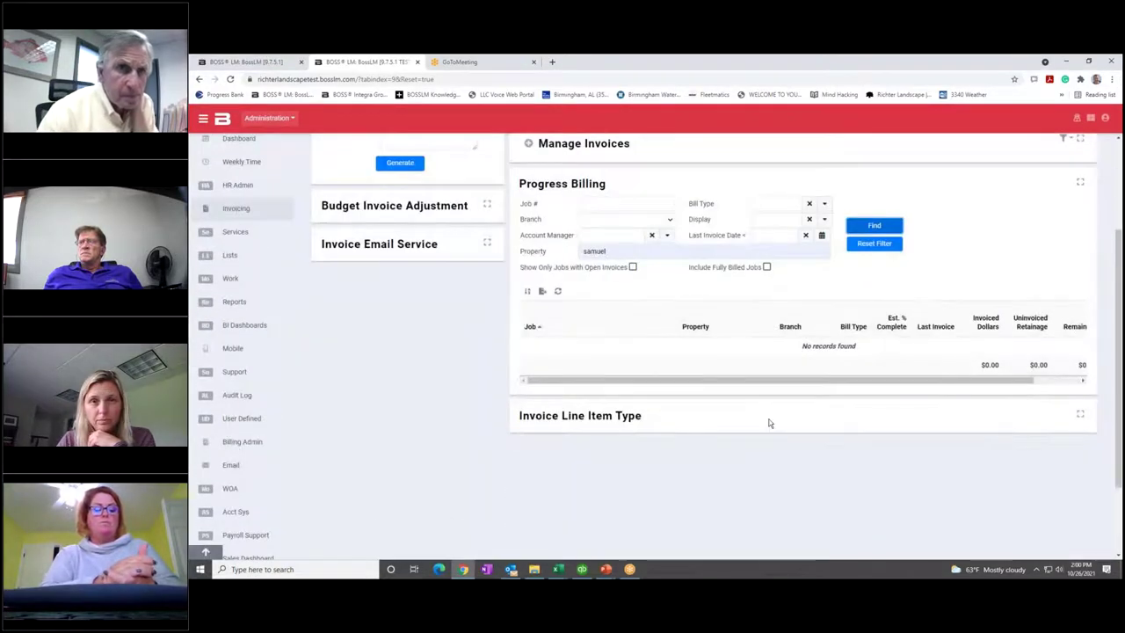
scroll(769, 422, "up", 2)
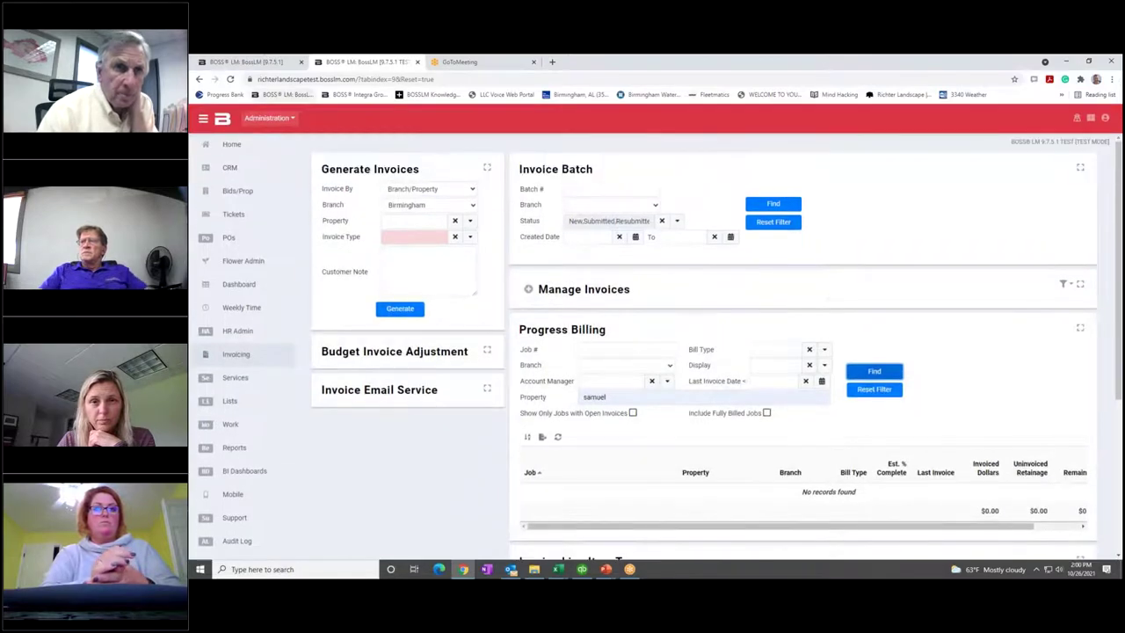
- Switch to the live BOSS LM site and search its Progress Billing for the property "fed ex"
left_click(246, 61)
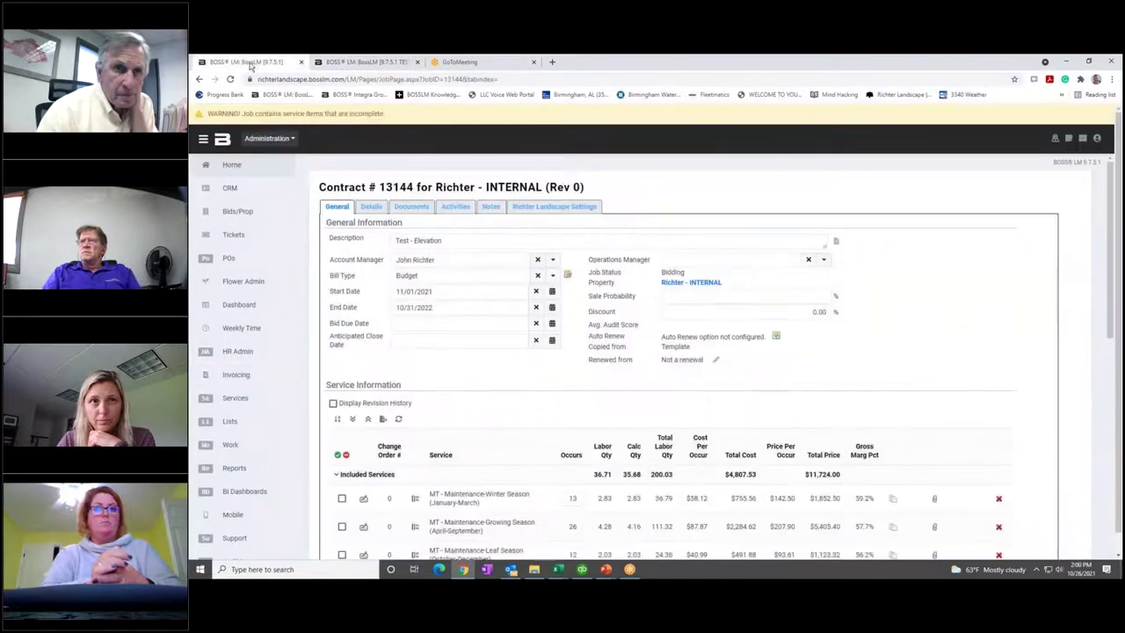
left_click(237, 373)
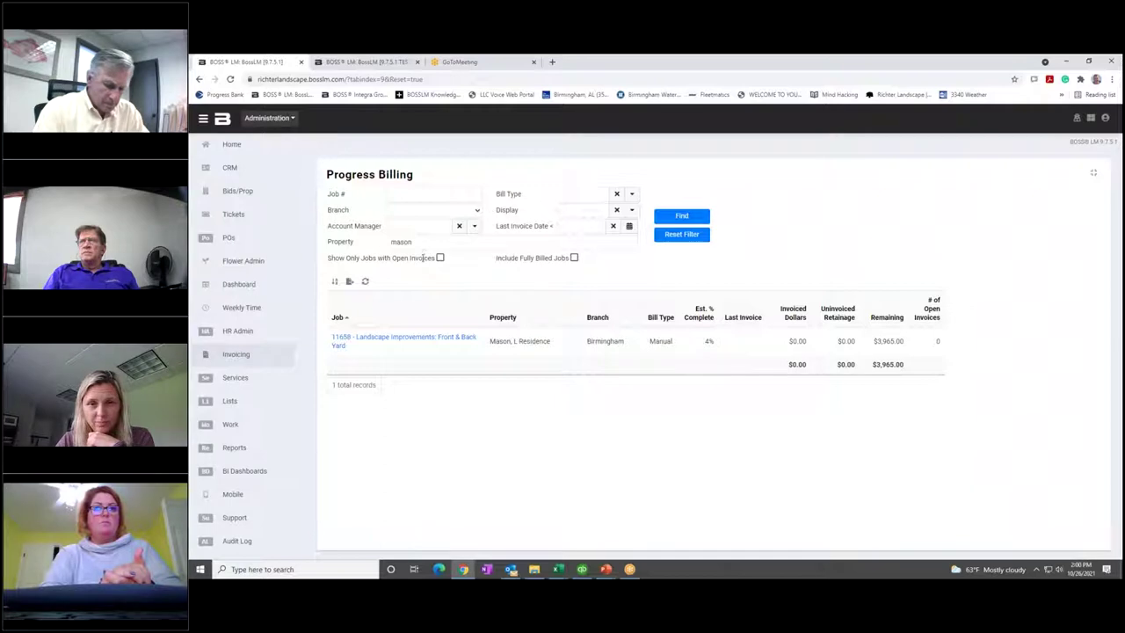
left_click_drag(424, 238, 332, 252)
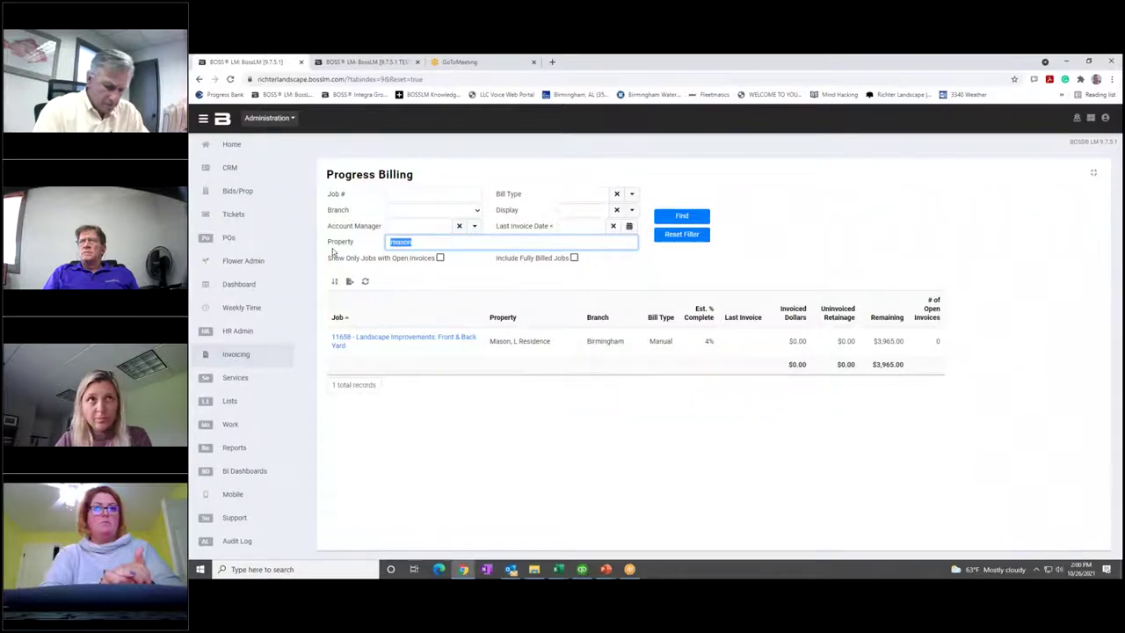
type("fe")
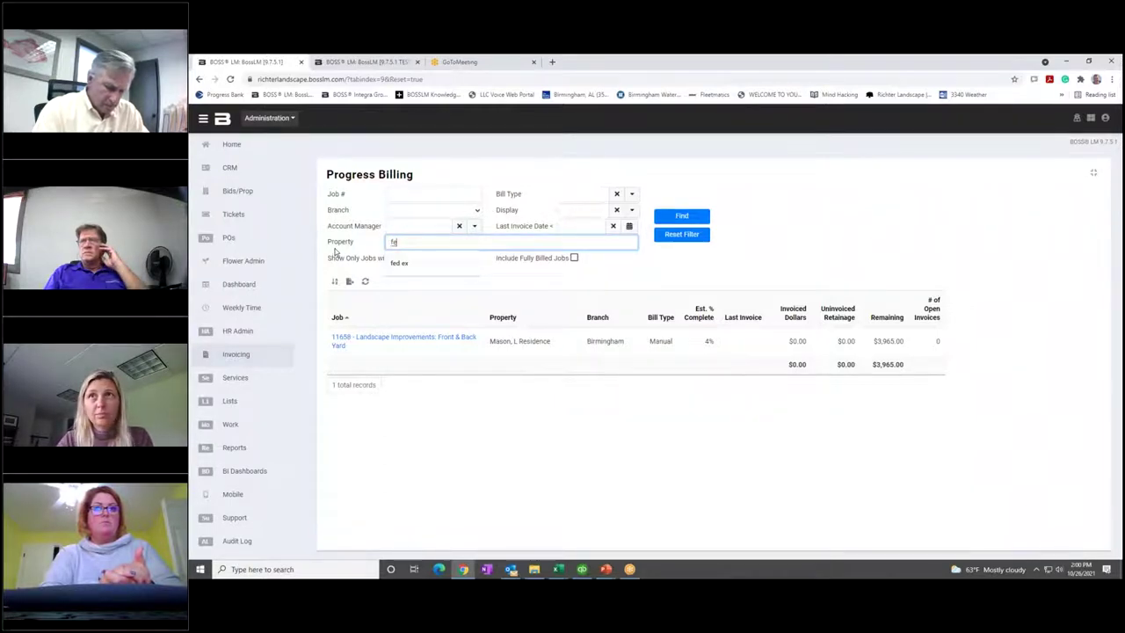
left_click(409, 265)
left_click(668, 218)
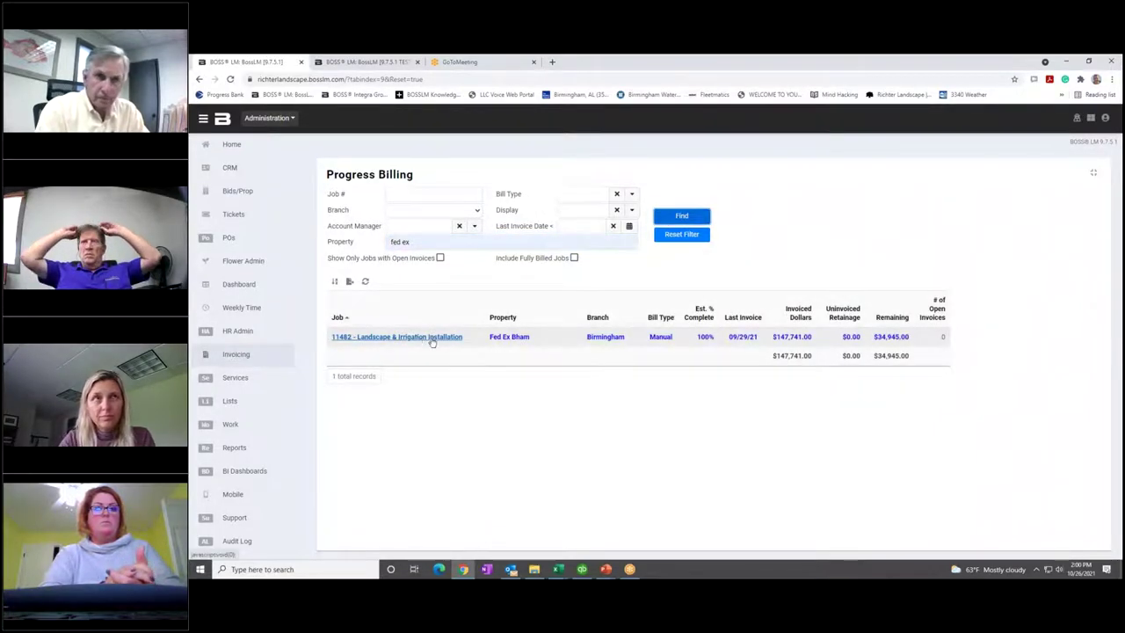
- Open the Fed Ex Bham job's progress billing summary and examine the Schedule of Values on its 05/31/2021 invoice
left_click(379, 337)
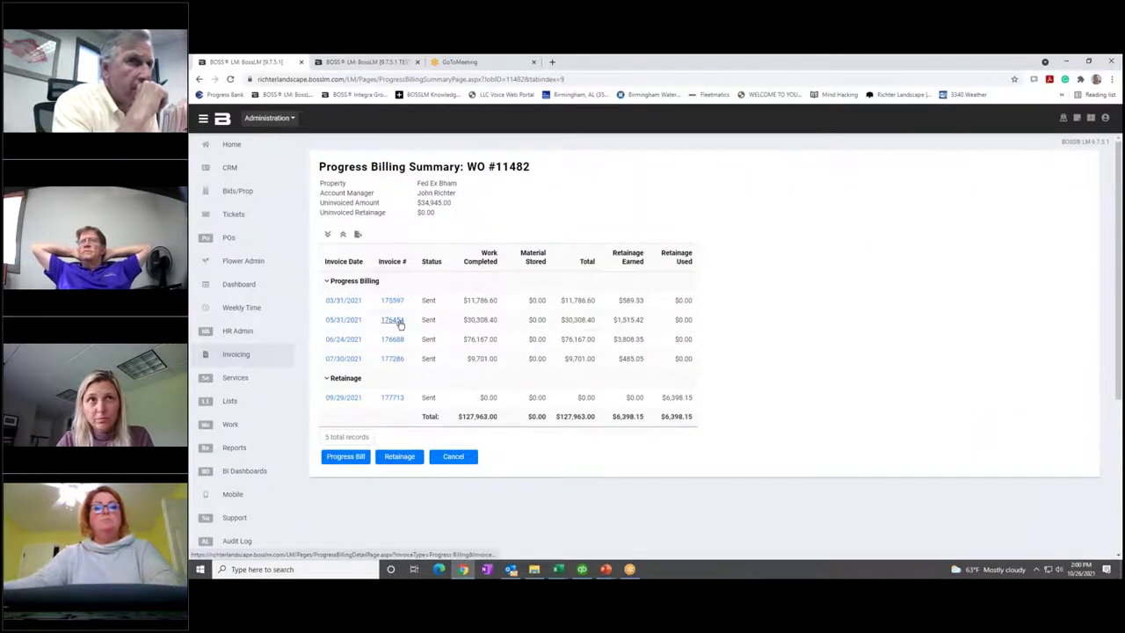
left_click(398, 323)
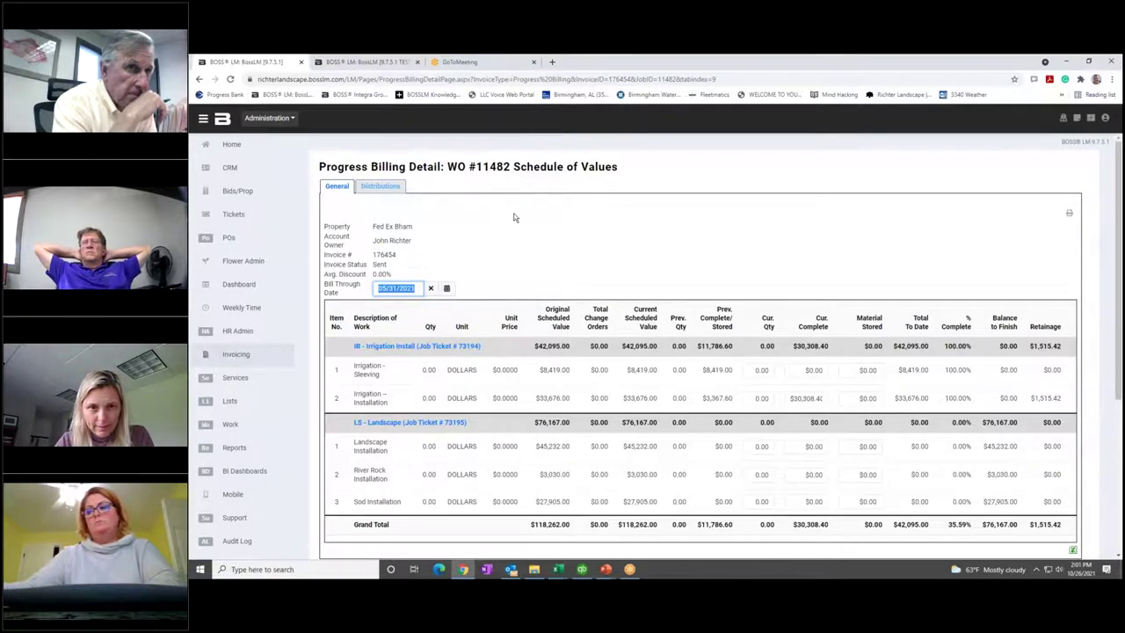
scroll(514, 217, "down", 1)
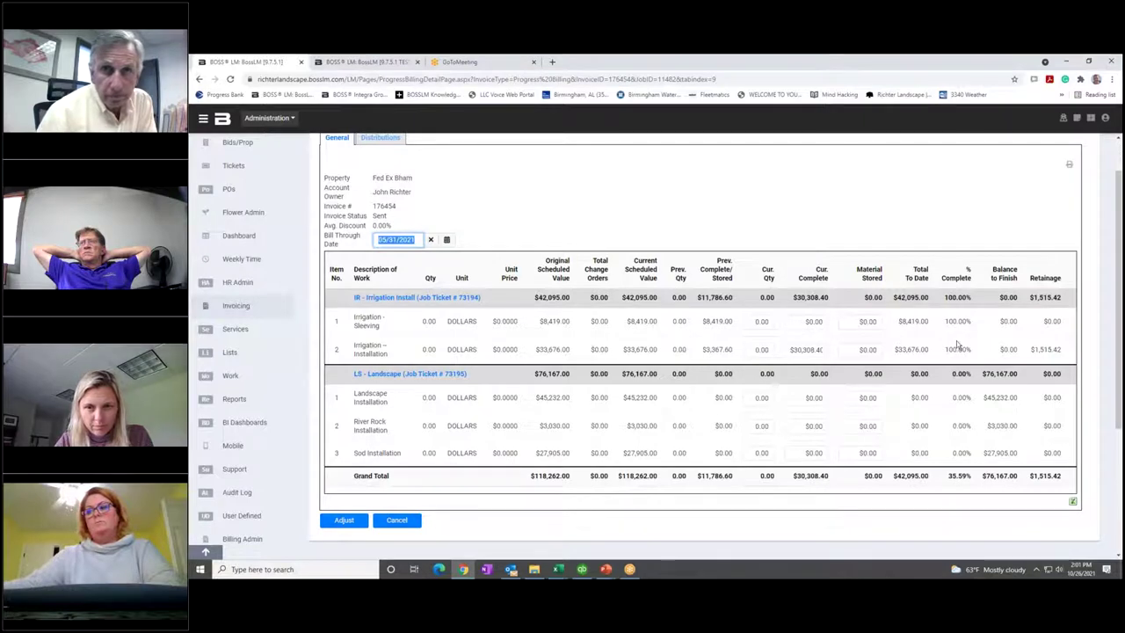
scroll(941, 281, "up", 1)
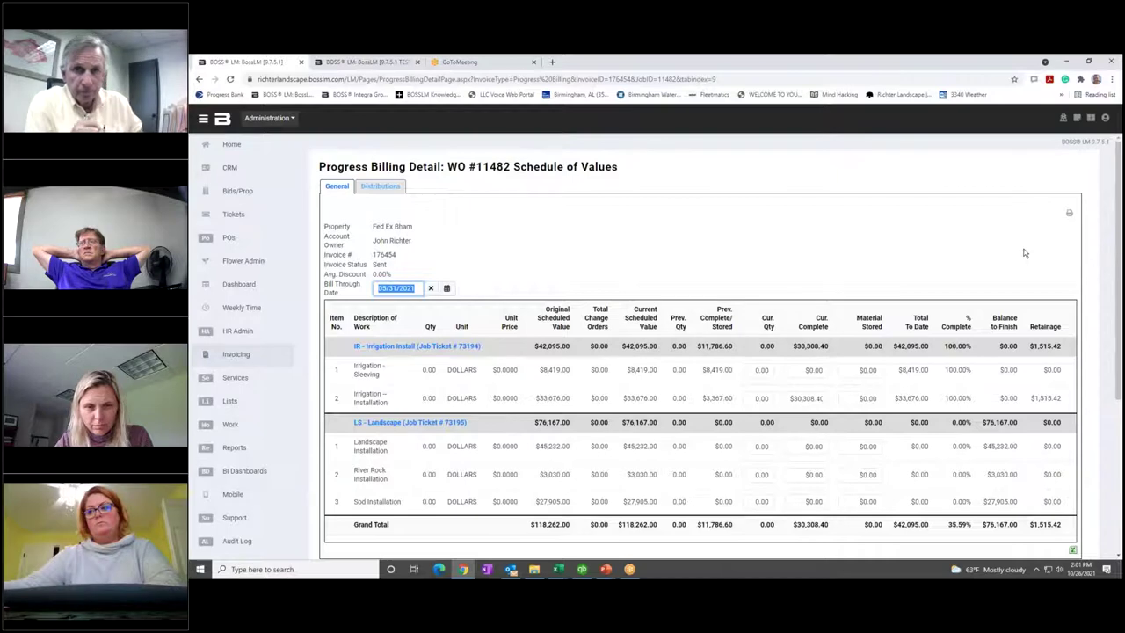
- Generate the printable Schedule of Values invoice for this progress billing
left_click(1069, 214)
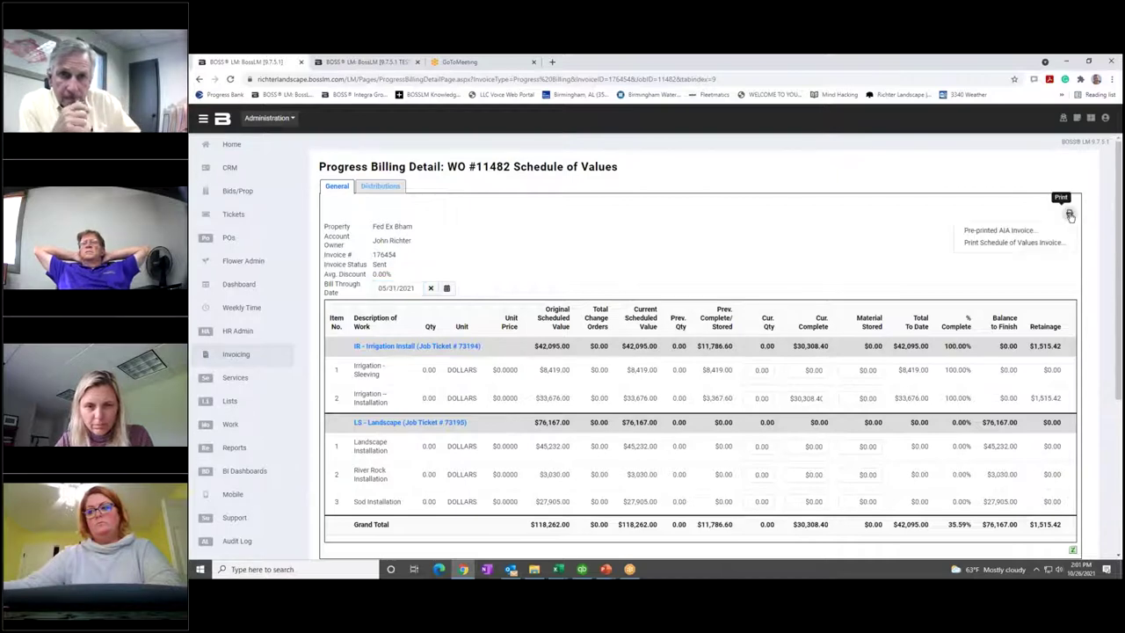
left_click(1002, 242)
left_click(694, 447)
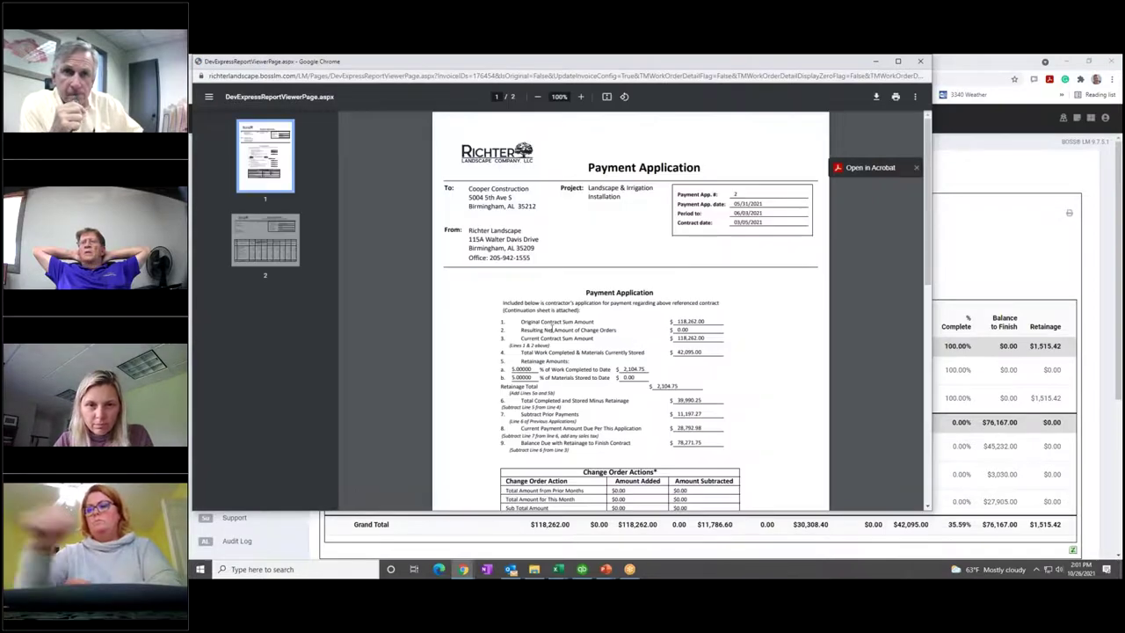
- Examine both pages of the Payment Application, including contract sums, retainage, change order actions and the line-item continuation sheet
scroll(562, 325, "down", 1)
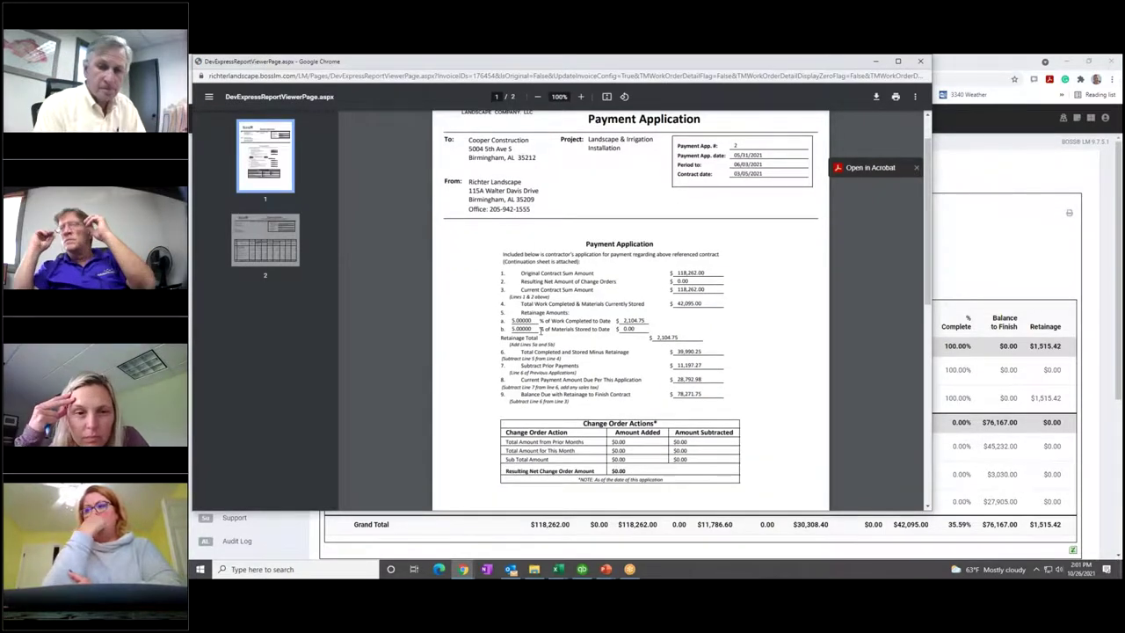
scroll(540, 328, "down", 3)
scroll(540, 329, "down", 3)
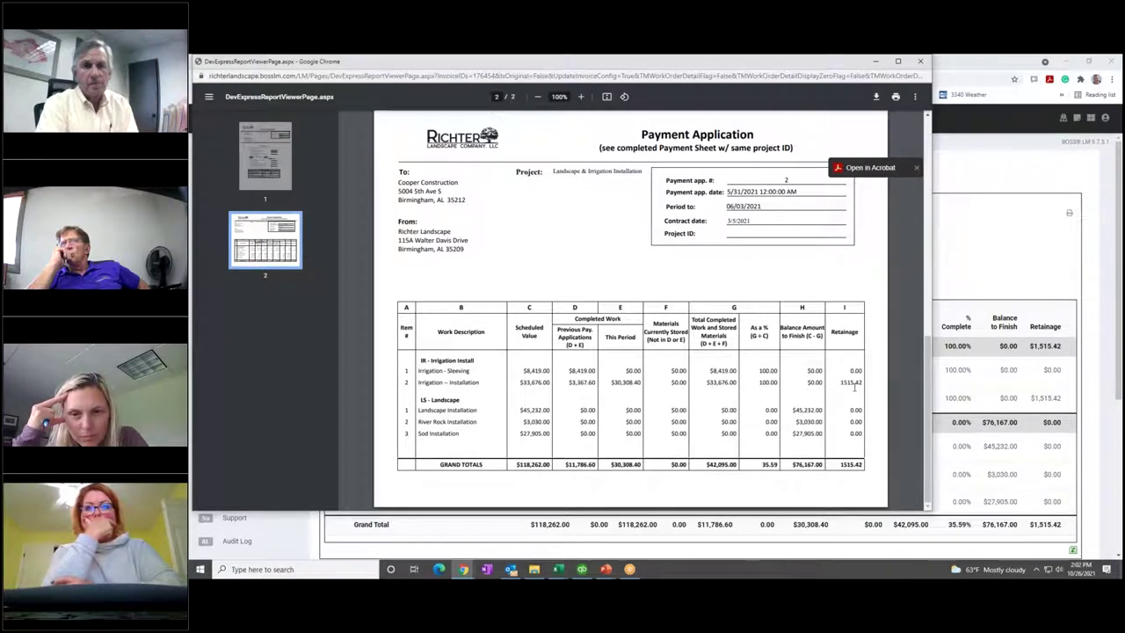
scroll(854, 387, "up", 2)
scroll(630, 308, "up", 6)
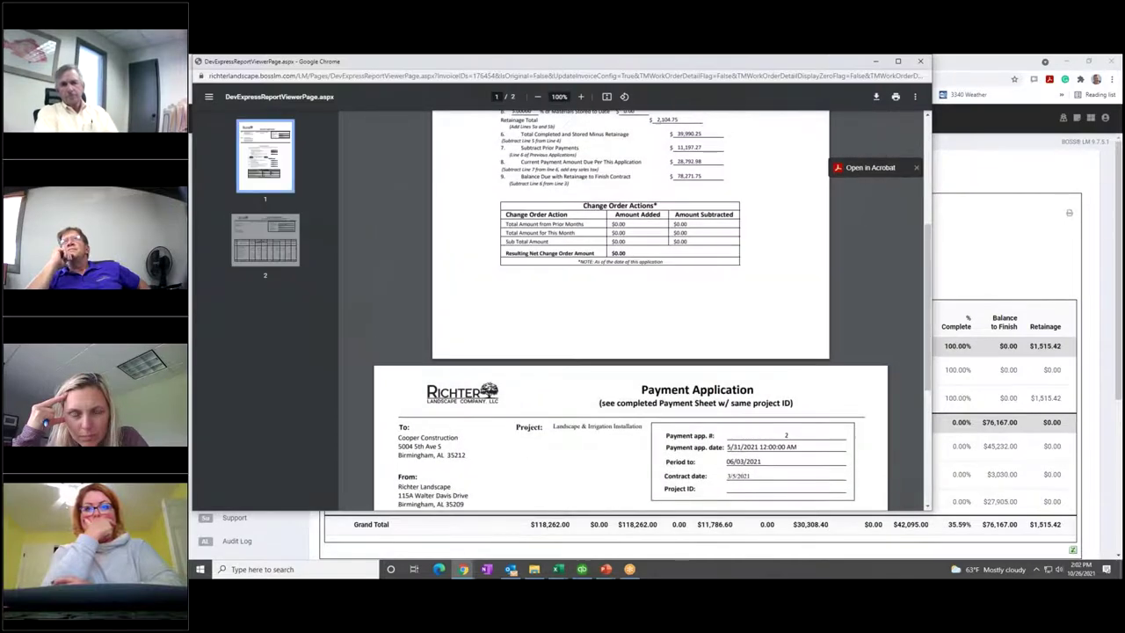
scroll(630, 307, "up", 1)
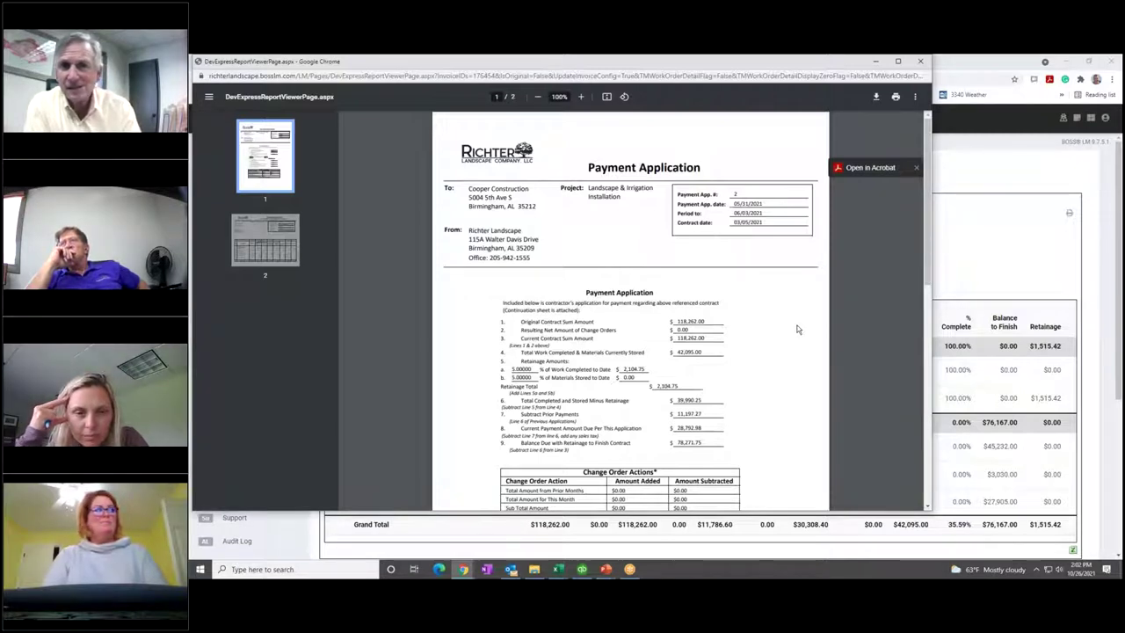
scroll(794, 330, "down", 1)
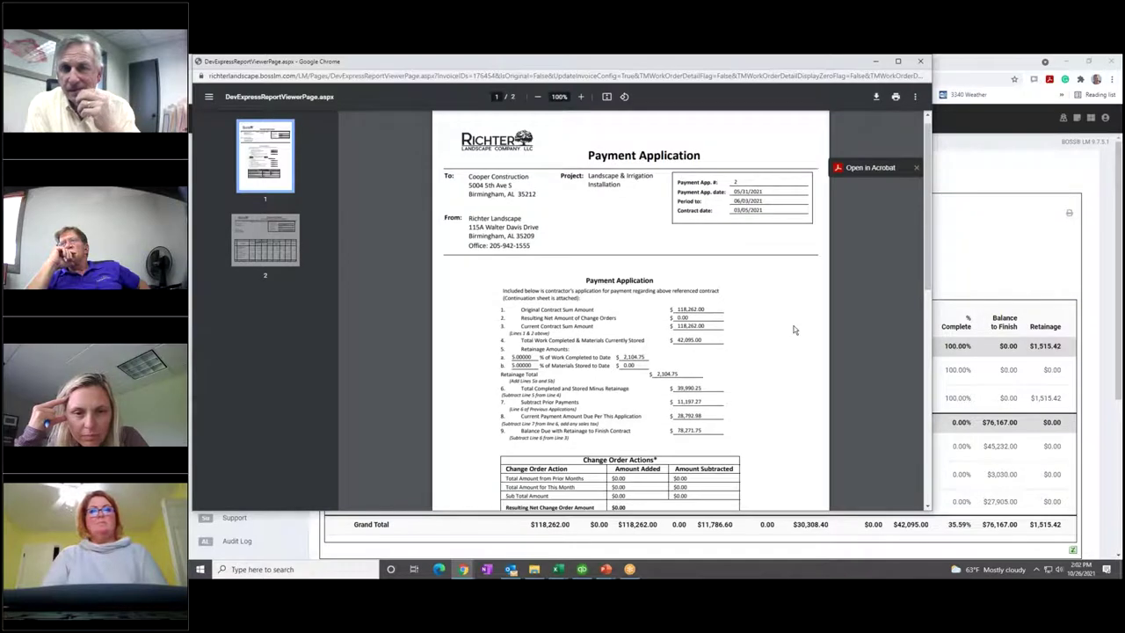
scroll(793, 330, "up", 1)
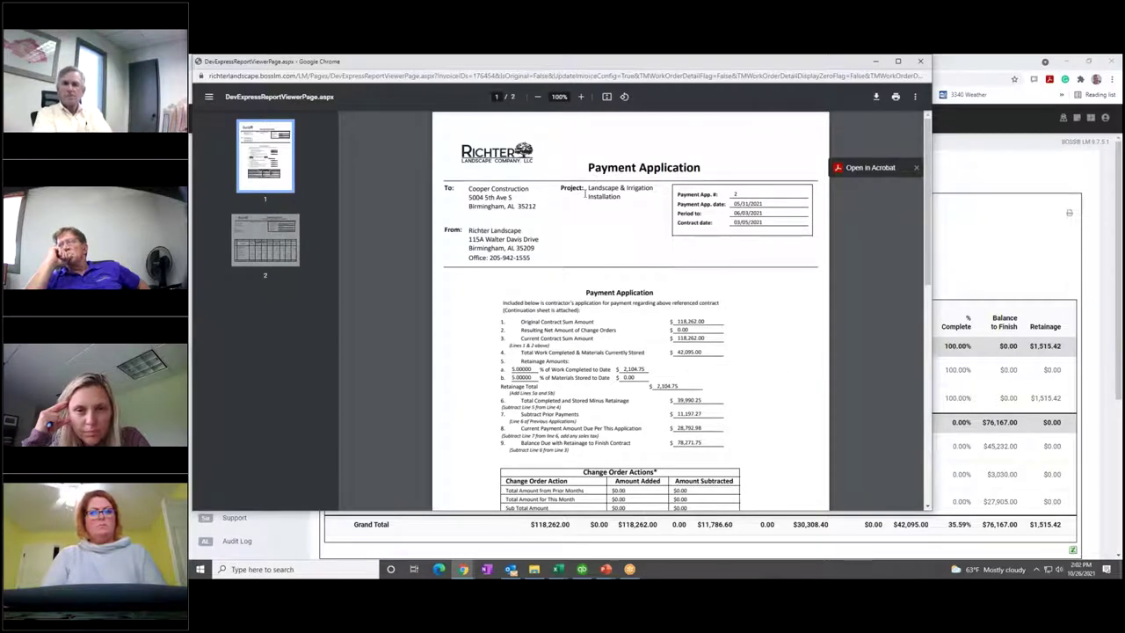
scroll(683, 279, "down", 5)
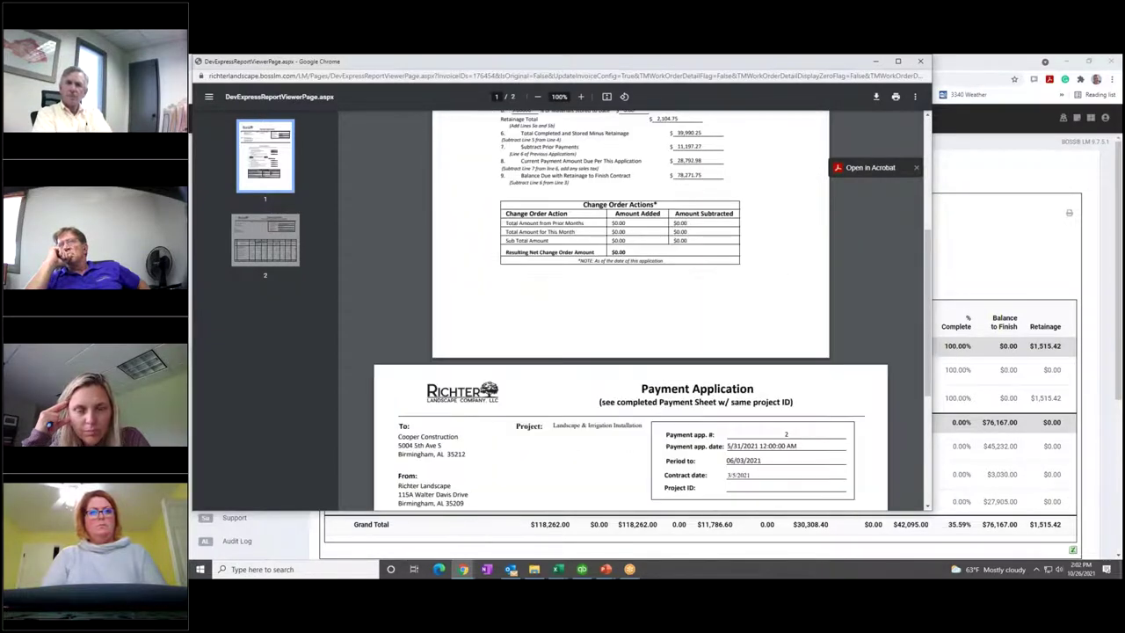
scroll(631, 308, "down", 5)
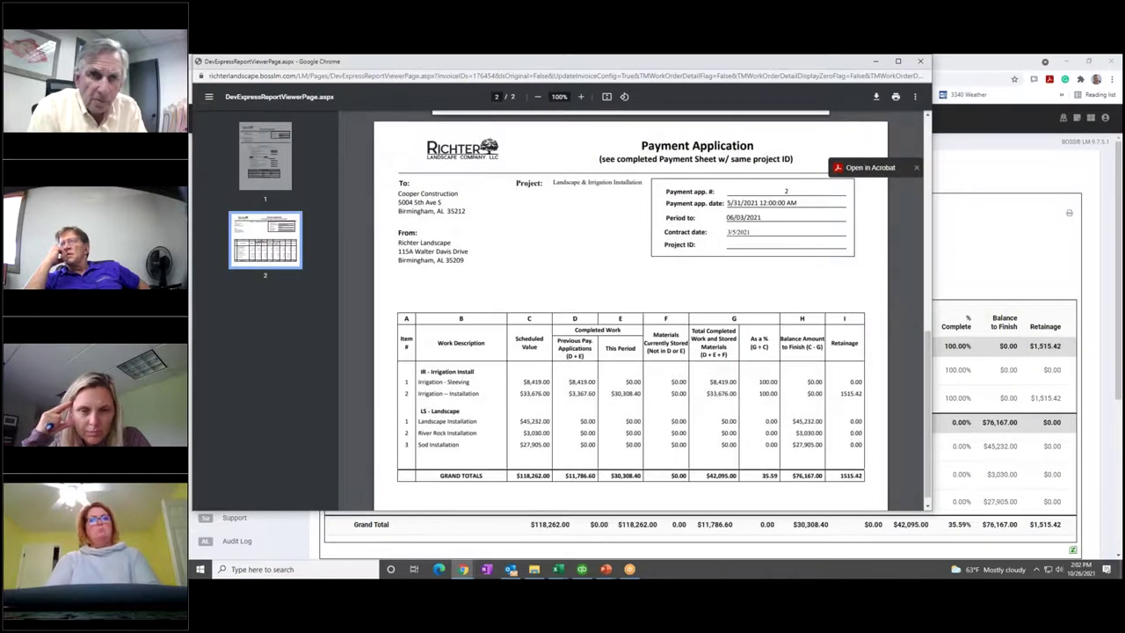
scroll(694, 361, "up", 5)
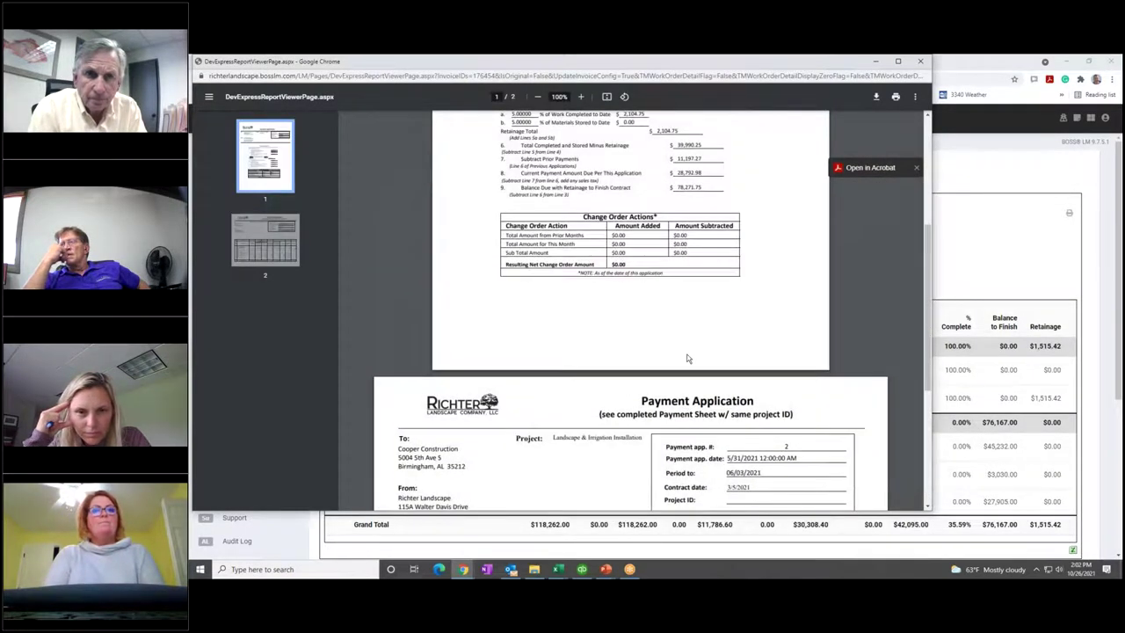
- Close the printed Payment Application and review the Distributions and Schedule of Values of the Fed Ex Bham invoice
scroll(668, 290, "up", 3)
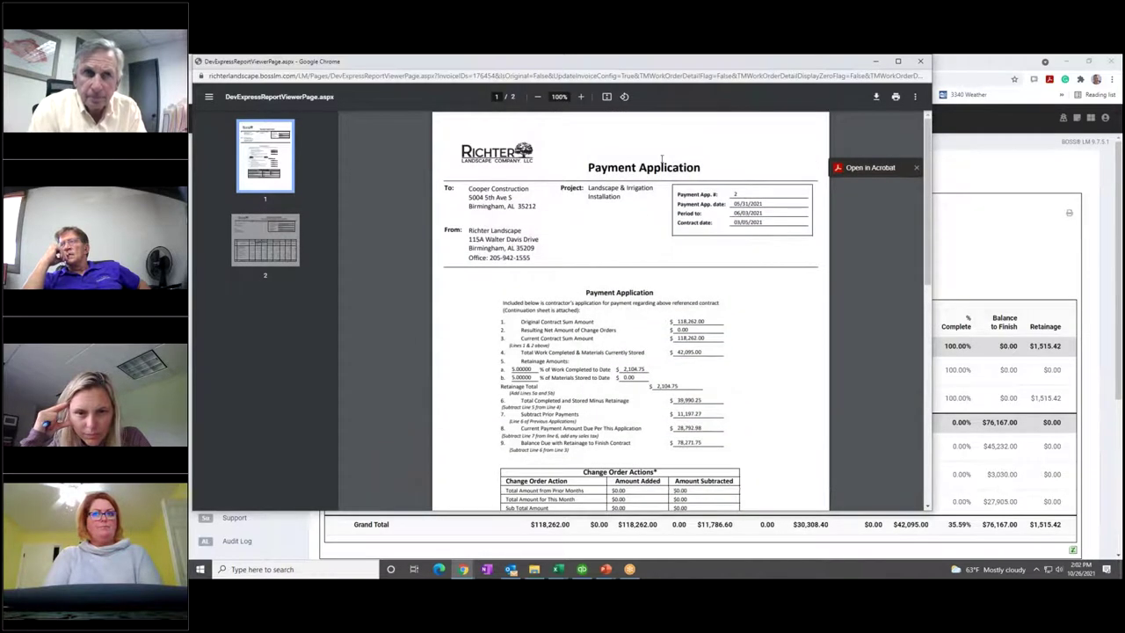
left_click(920, 60)
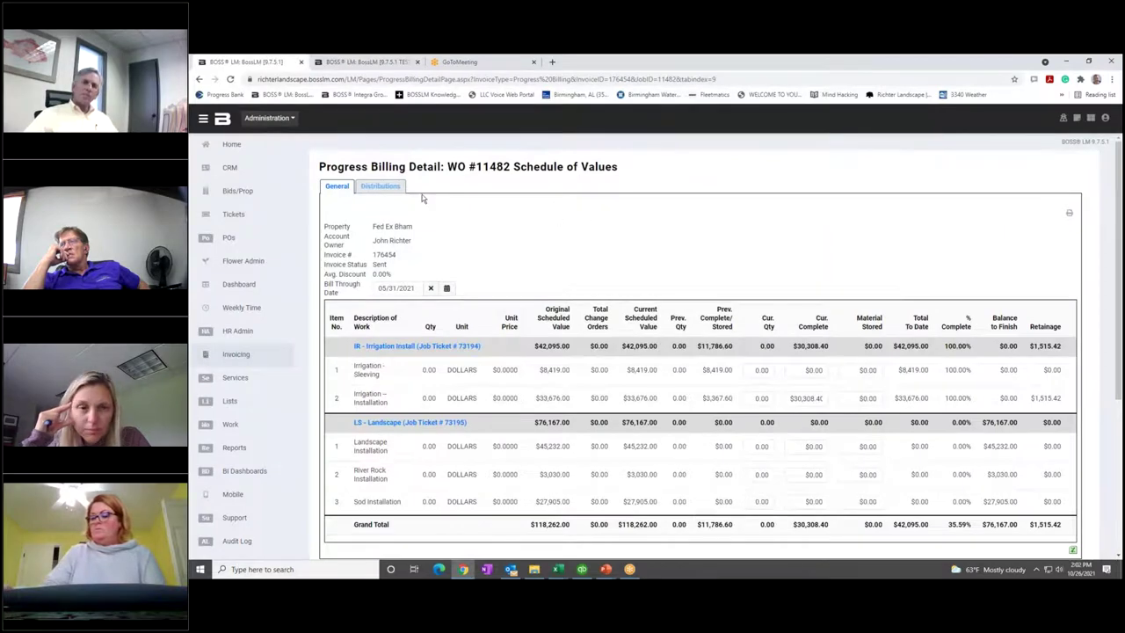
left_click(381, 187)
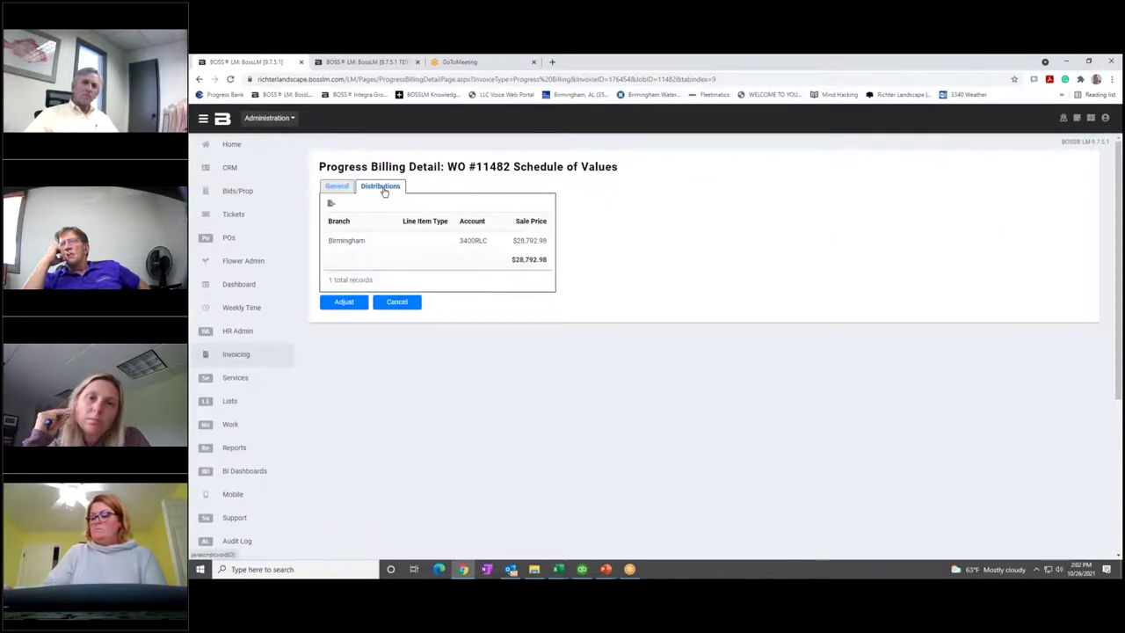
left_click(337, 186)
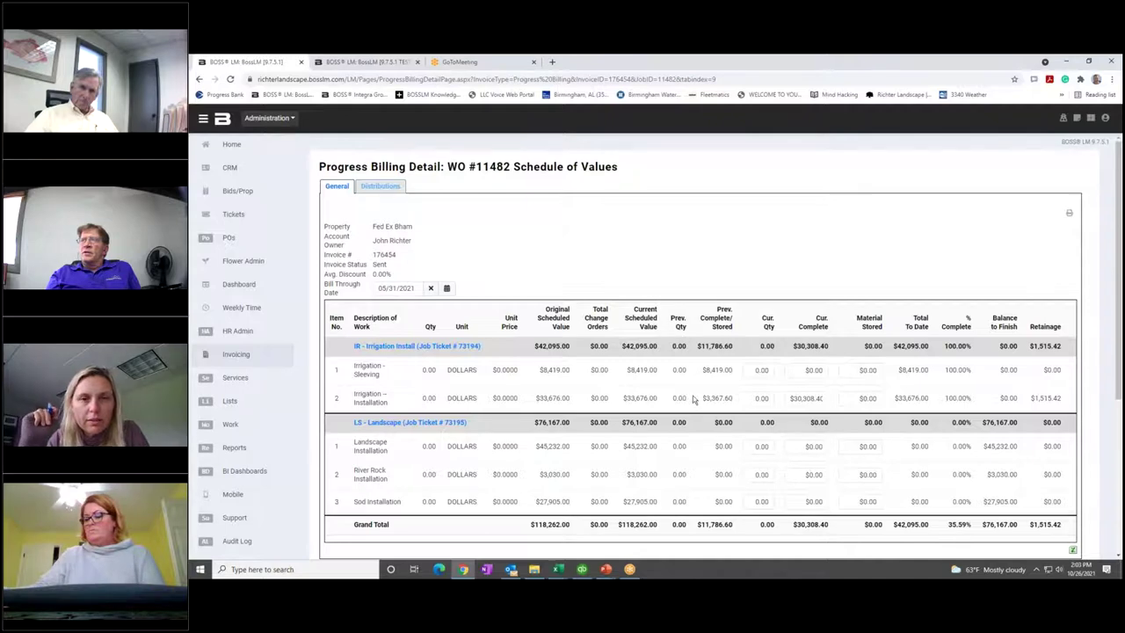
scroll(692, 398, "down", 1)
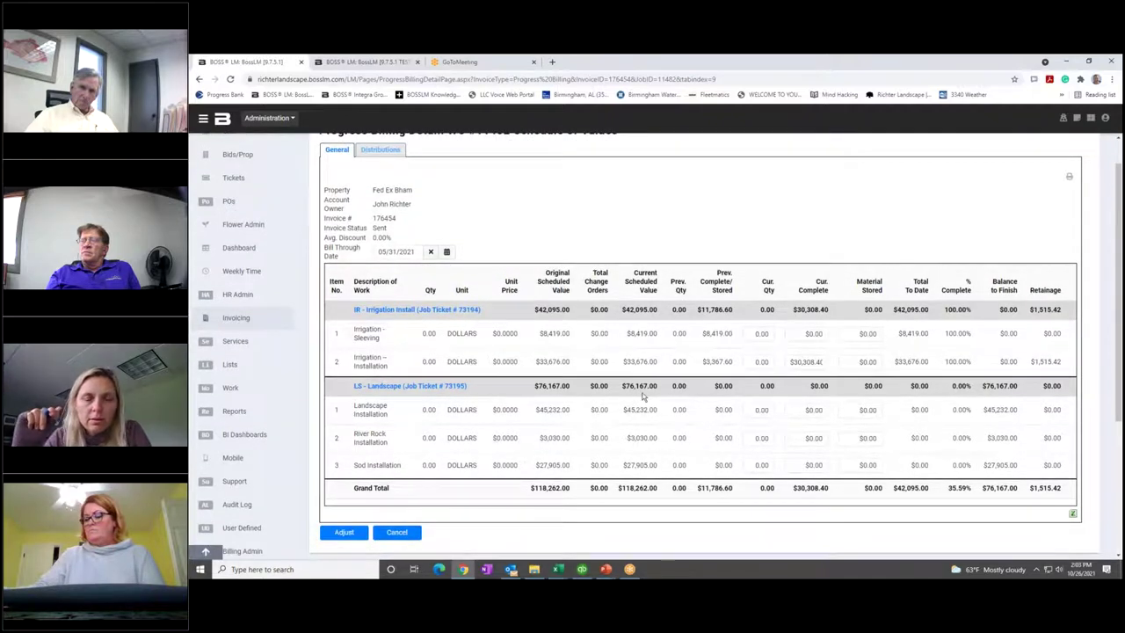
- Search the Property Manager for "fed ex" and open the Fed Ex Bham property record
left_click(241, 322)
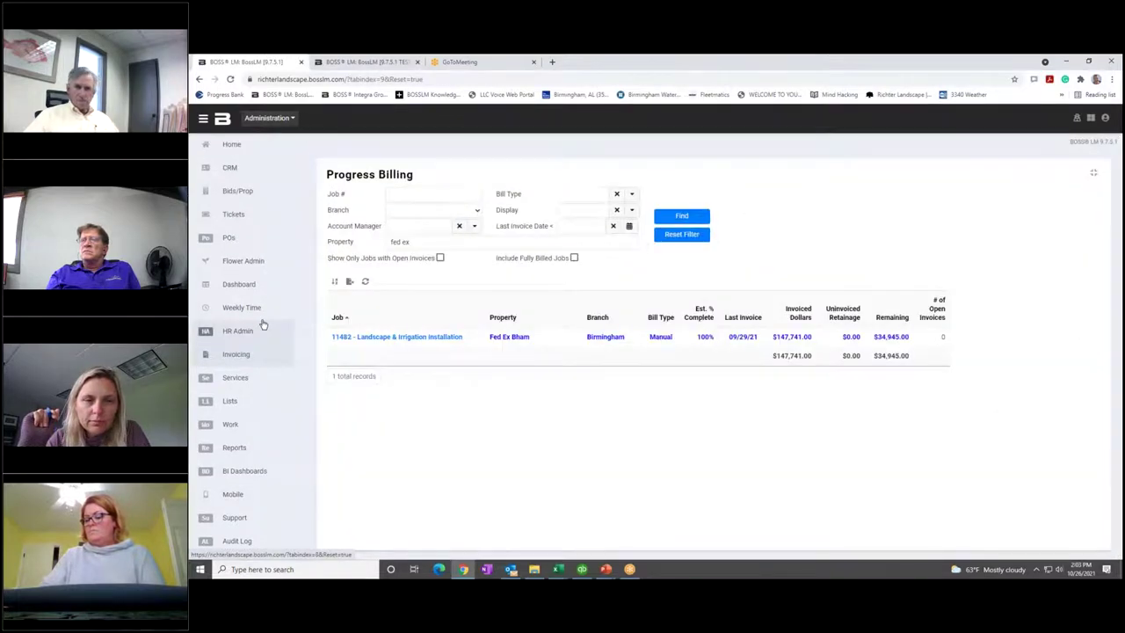
left_click(238, 191)
scroll(497, 218, "down", 1)
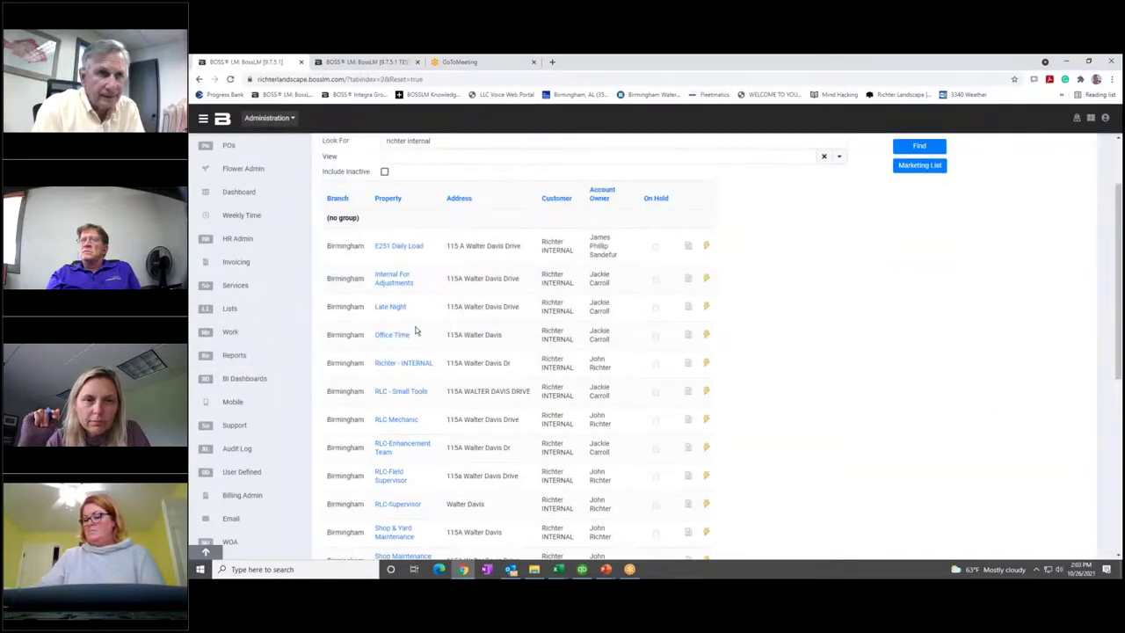
scroll(498, 214, "up", 1)
triple_click(450, 233)
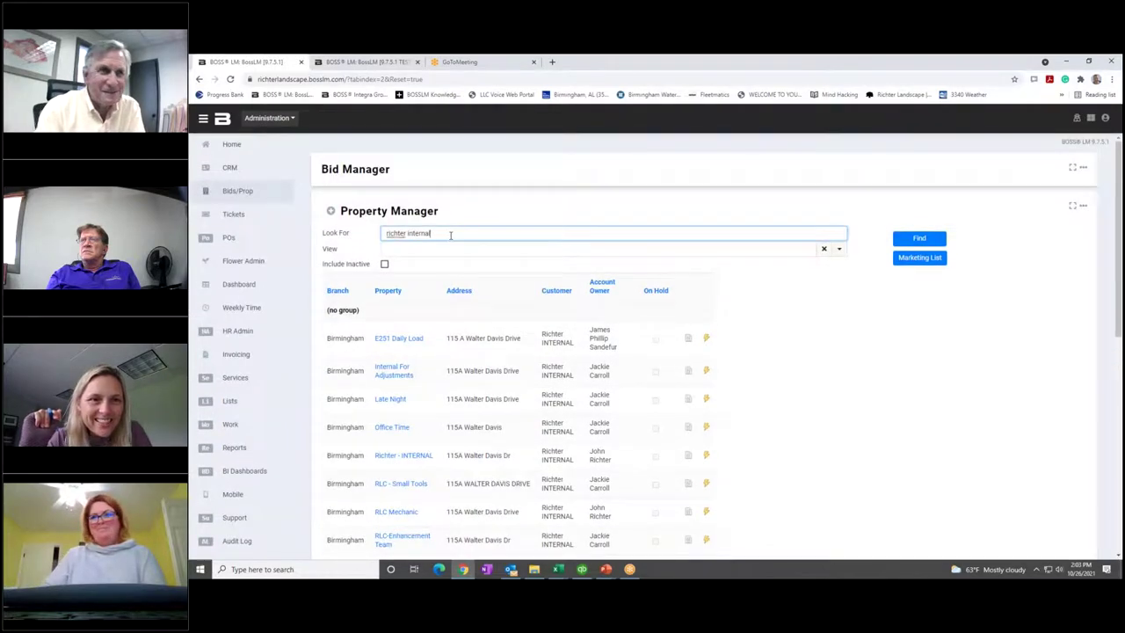
type("fed ex")
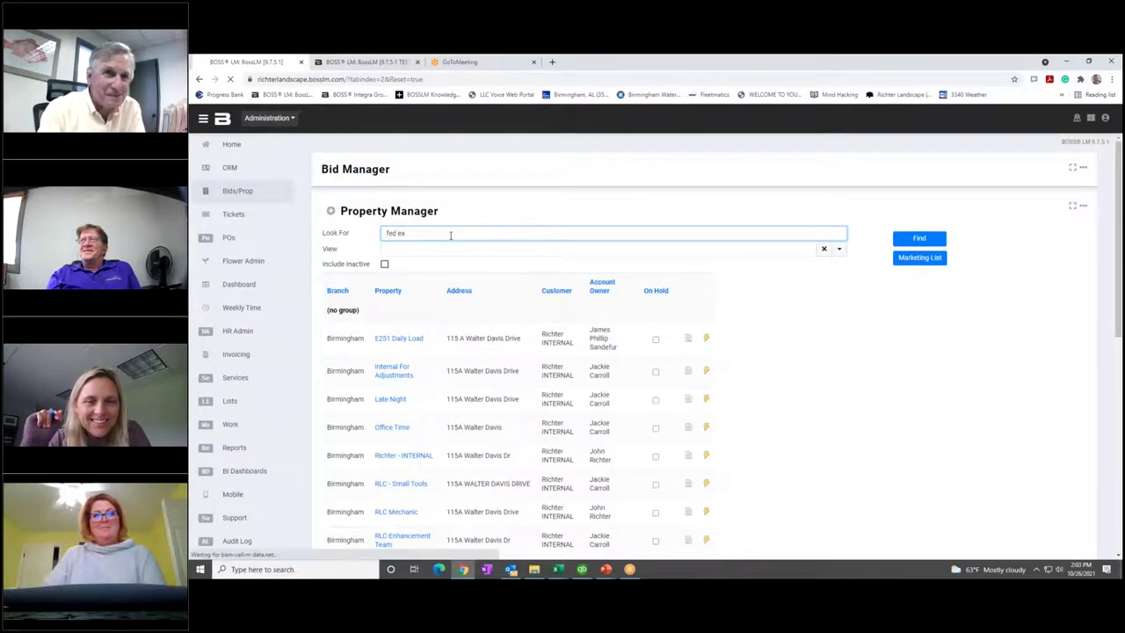
key("Return")
scroll(390, 254, "down", 1)
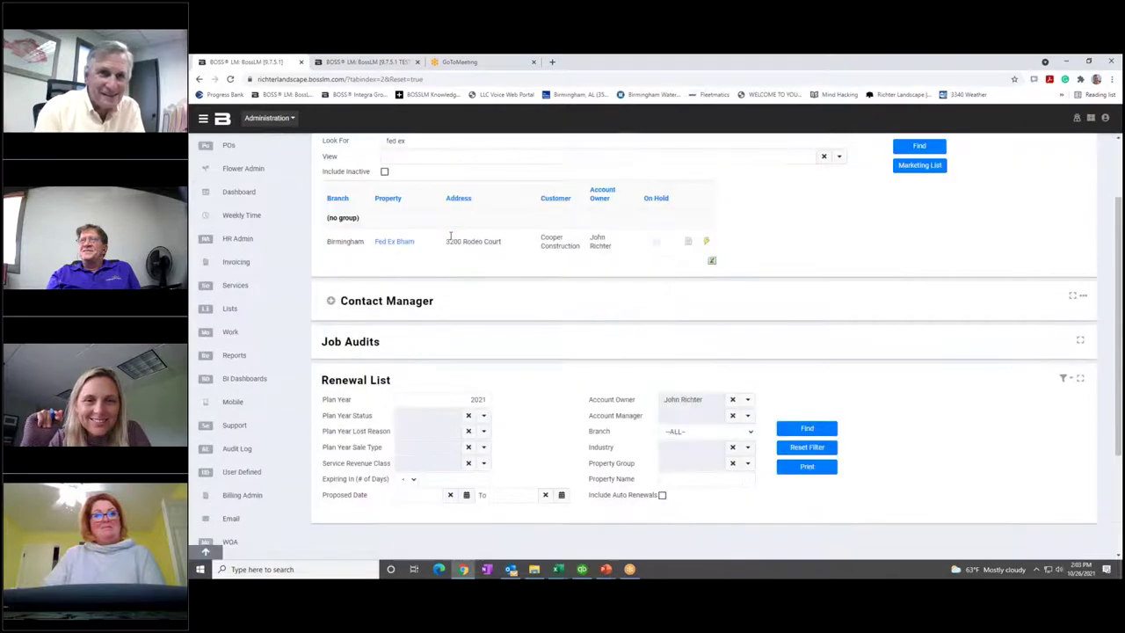
left_click(394, 243)
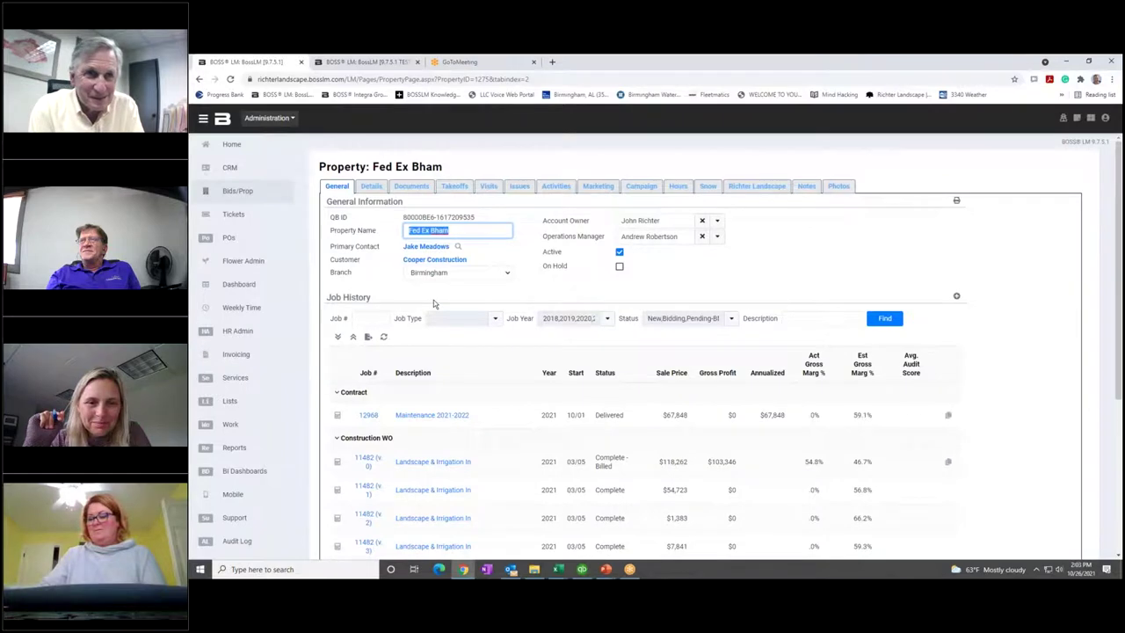
- Examine the property's Job History, comparing sale prices, gross profit and margins across the Construction WO job's versions
scroll(433, 300, "down", 2)
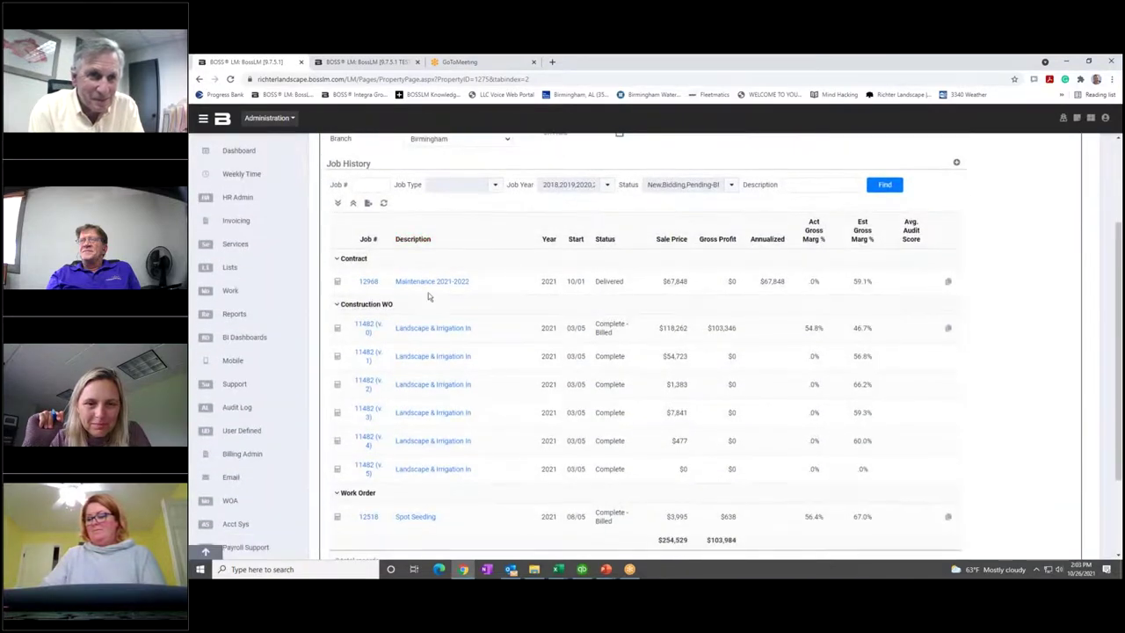
scroll(430, 308, "down", 1)
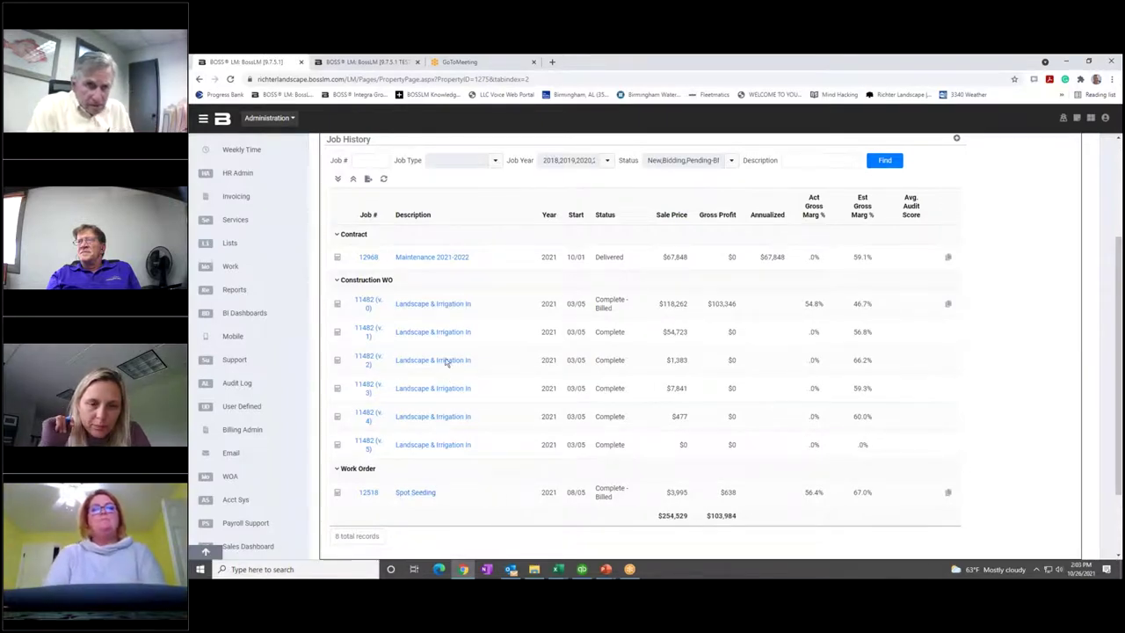
scroll(431, 357, "up", 2)
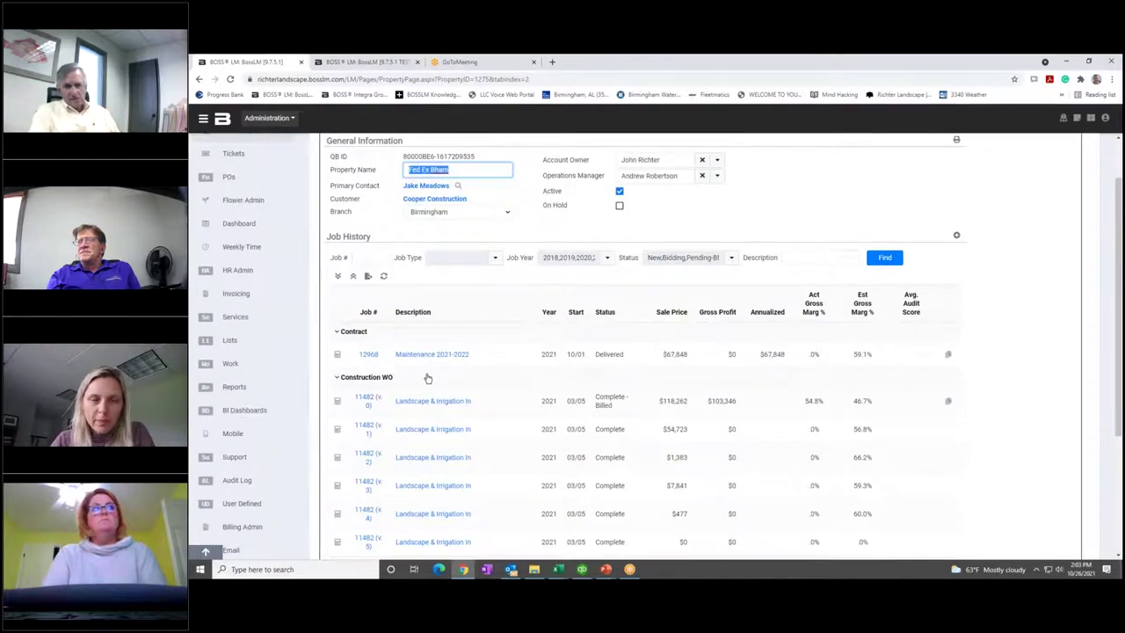
scroll(427, 378, "up", 1)
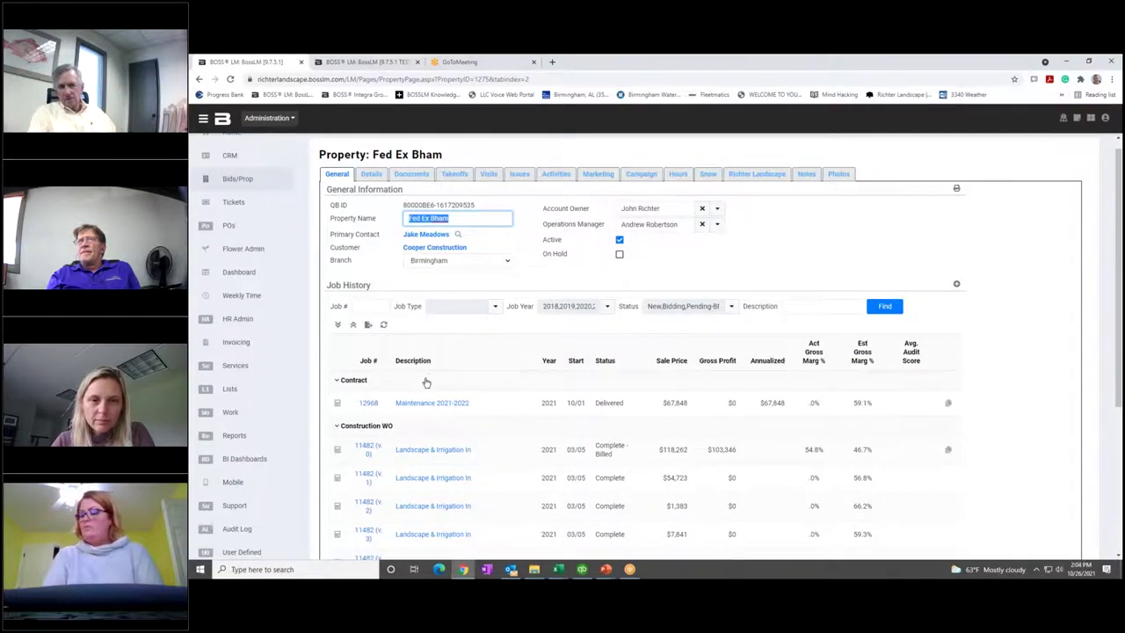
scroll(428, 378, "up", 1)
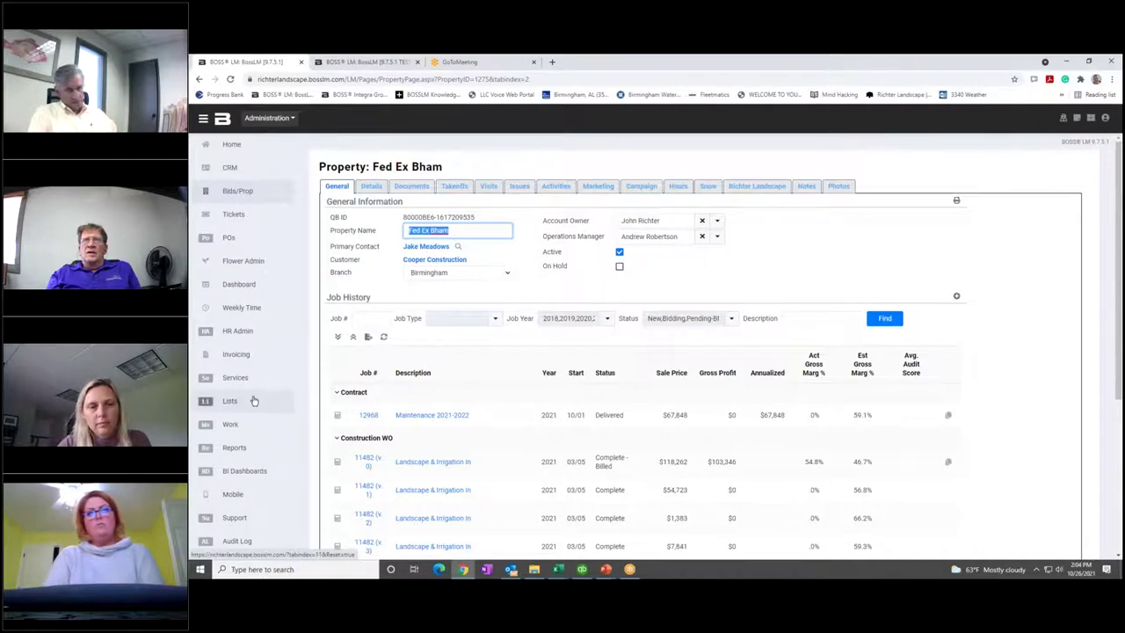
scroll(254, 400, "down", 1)
scroll(254, 401, "down", 1)
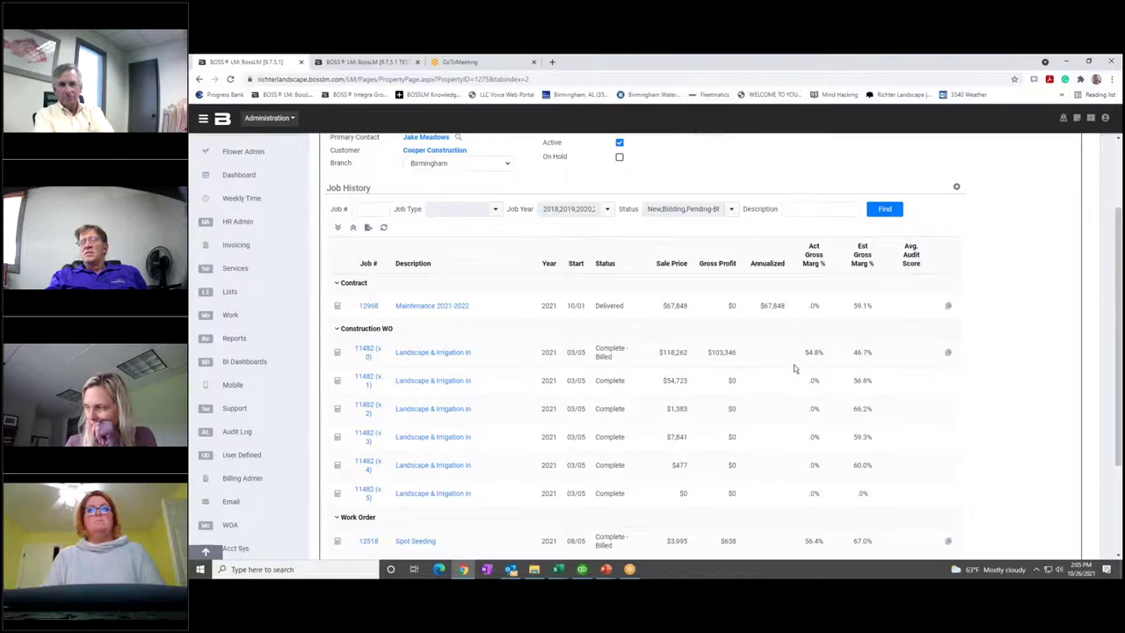
scroll(1018, 401, "up", 1)
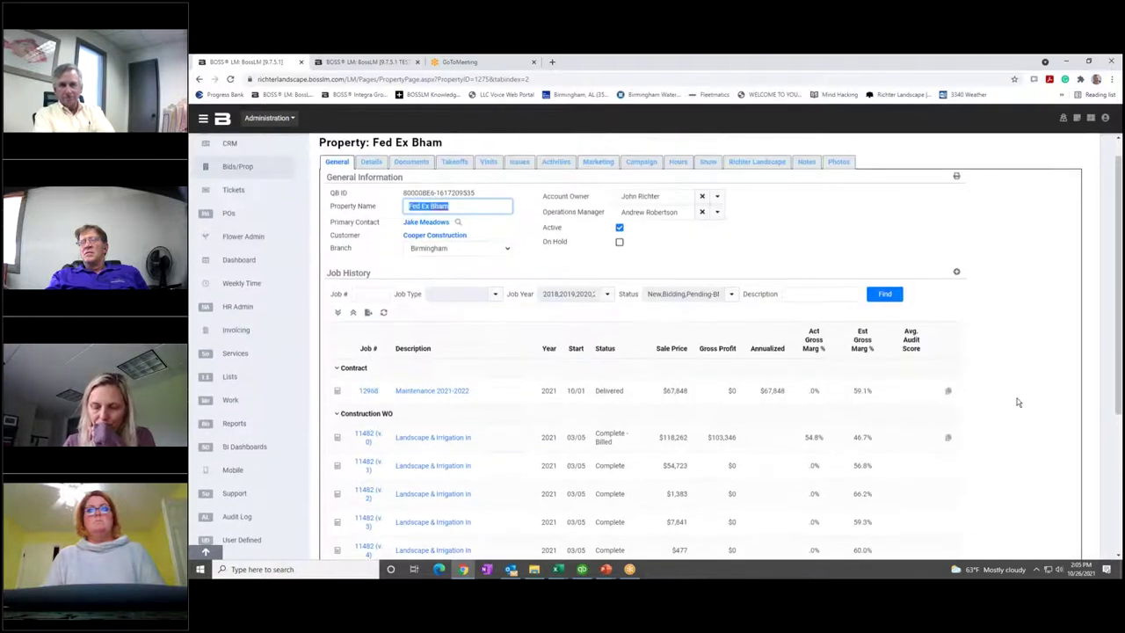
scroll(1017, 395, "up", 1)
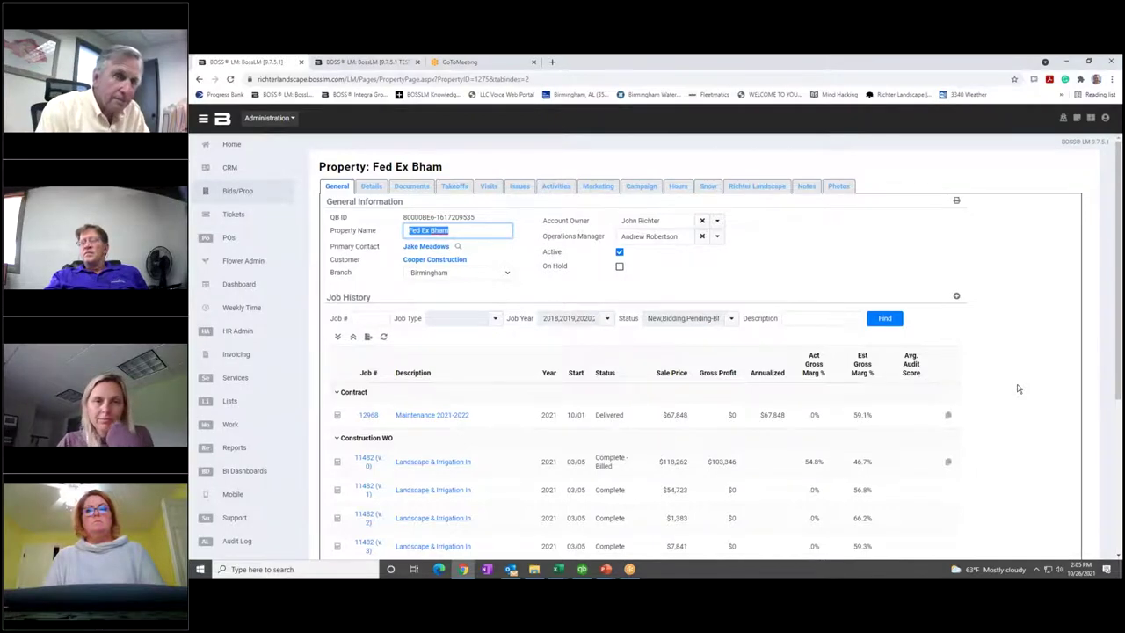
- Check the Progress Billing Summary of Fed Ex Bham's Landscape & Irrigation Installation job and return to the Progress Billing list
left_click(237, 355)
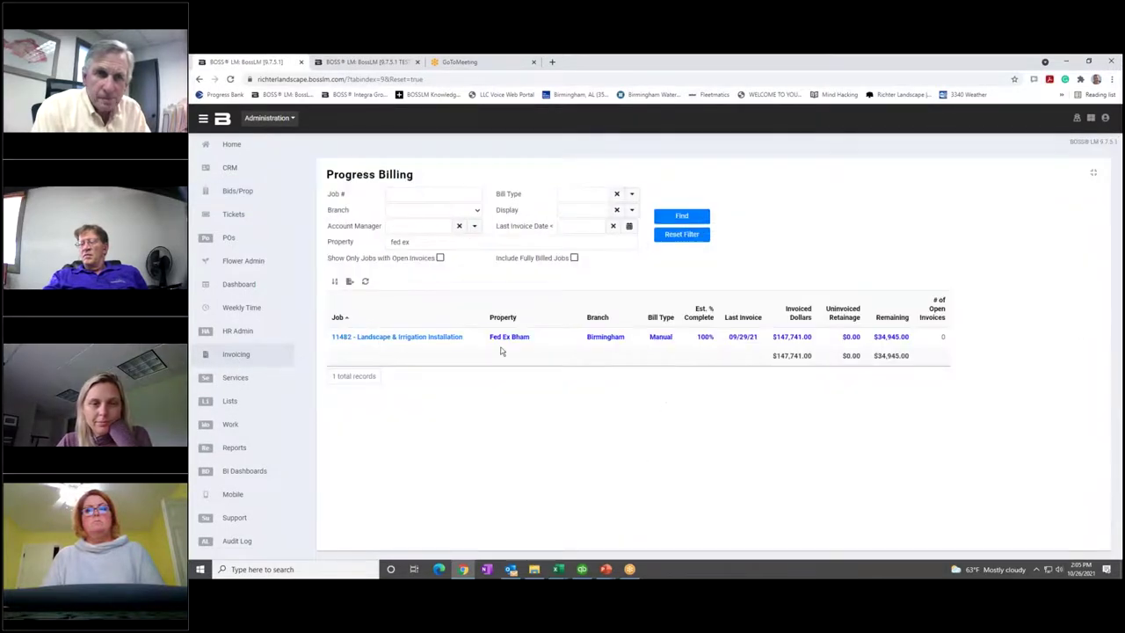
left_click(382, 338)
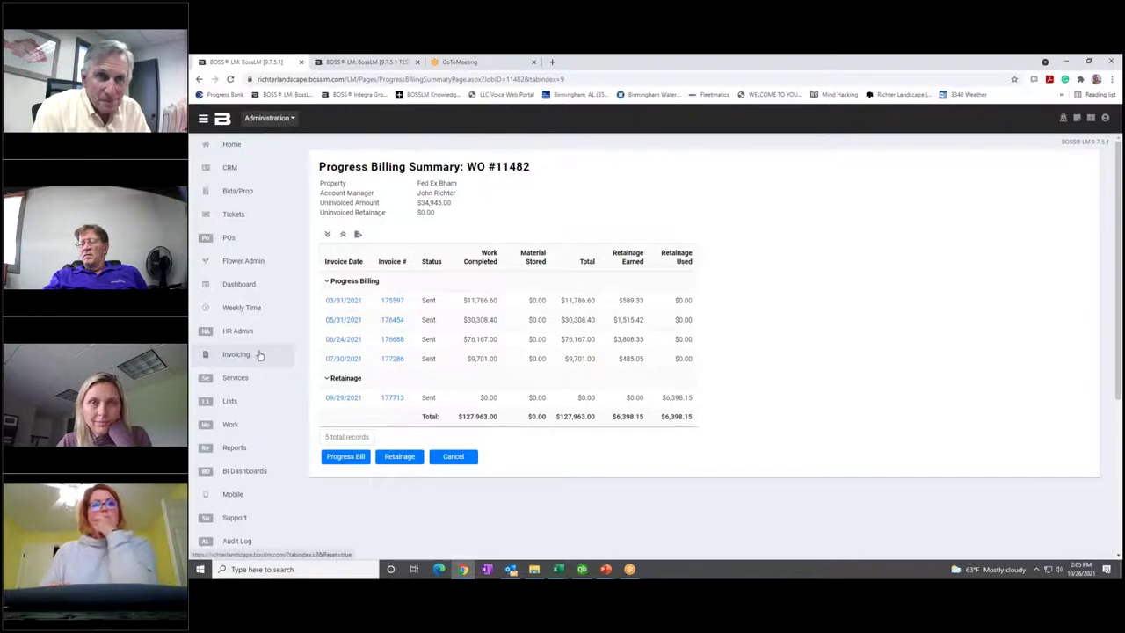
left_click(296, 359)
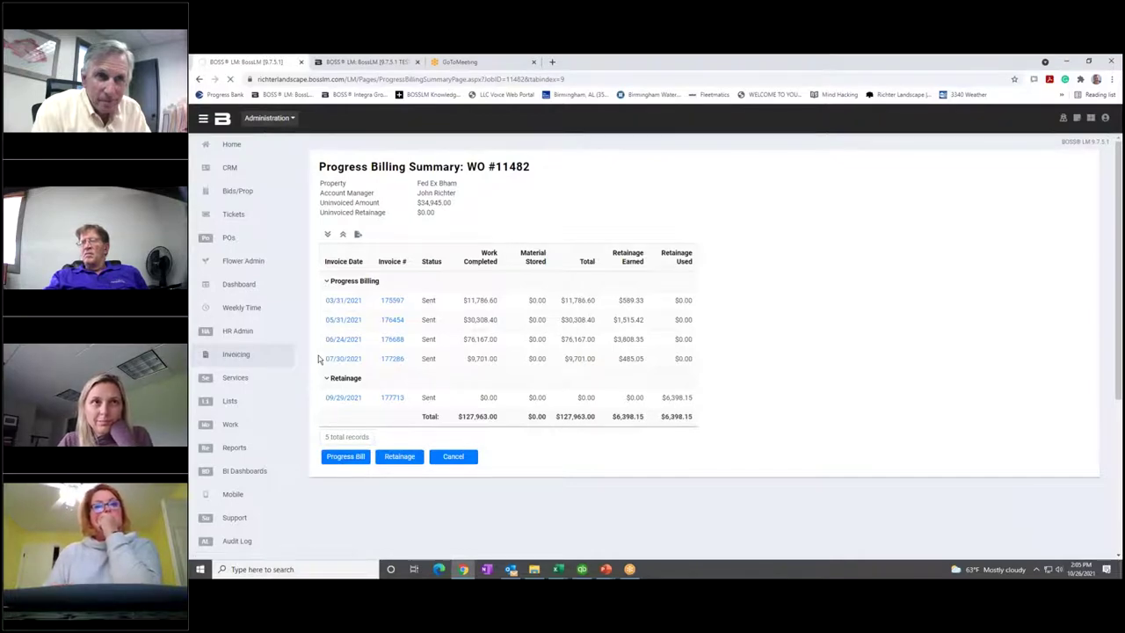
- Search Progress Billing for the residential property by its customer surname and open the Landscape Install job's 07/23/2021 invoice
double_click(419, 241)
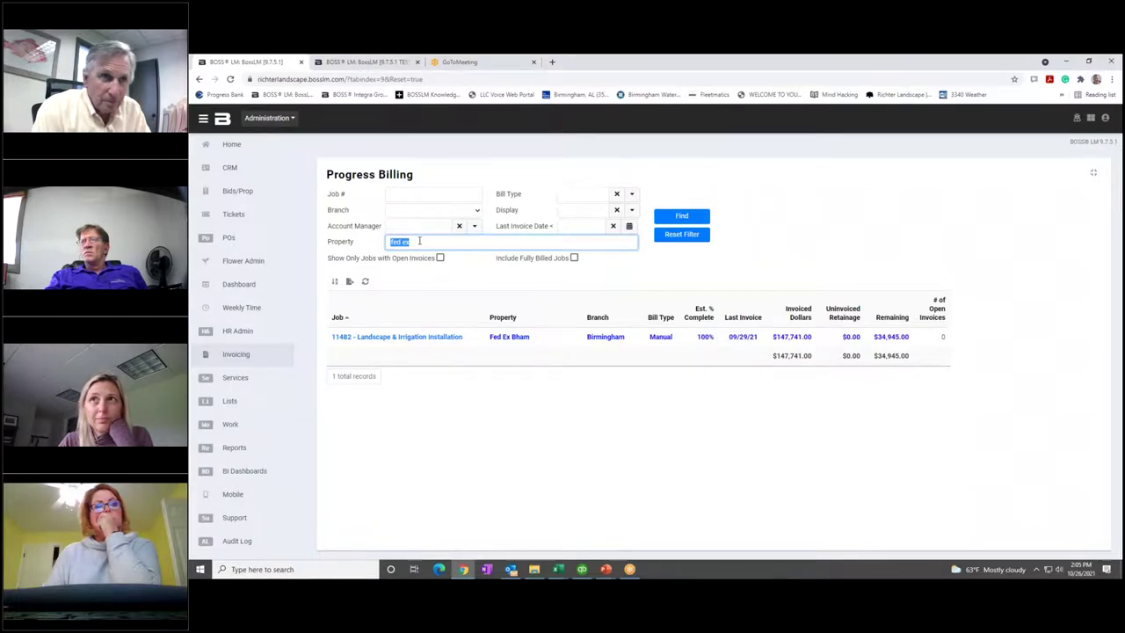
type("gunter")
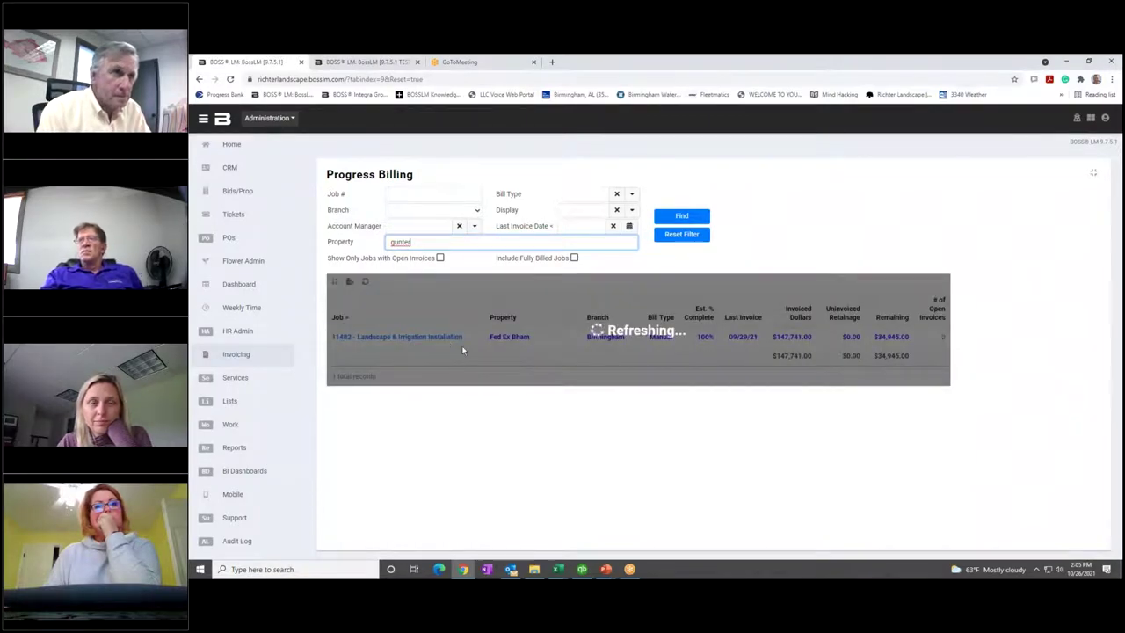
left_click(672, 218)
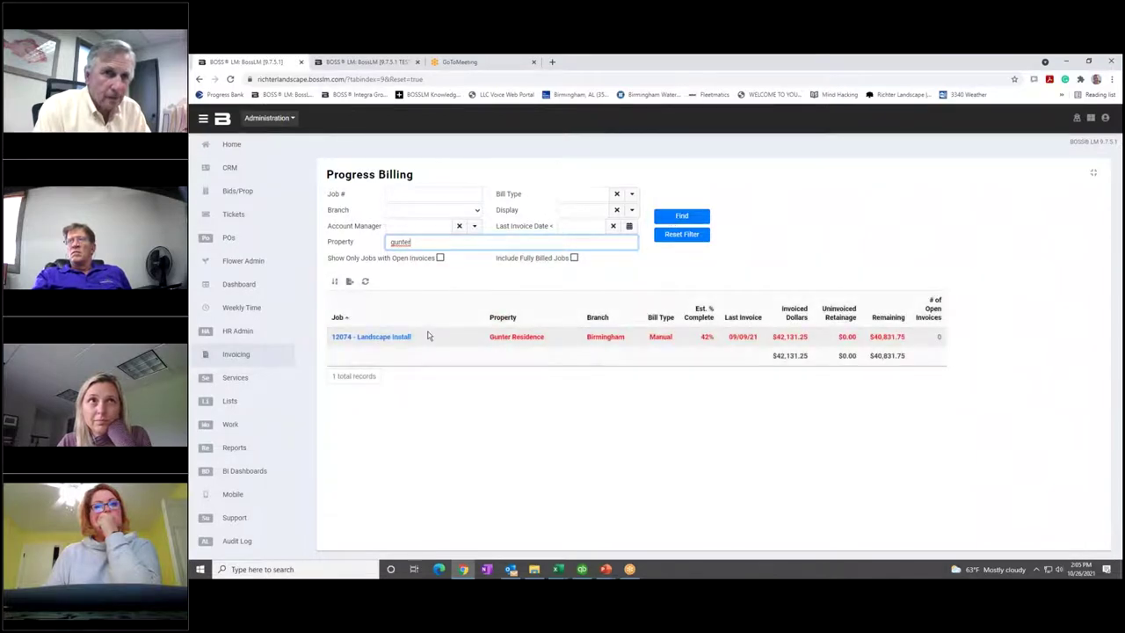
left_click(391, 337)
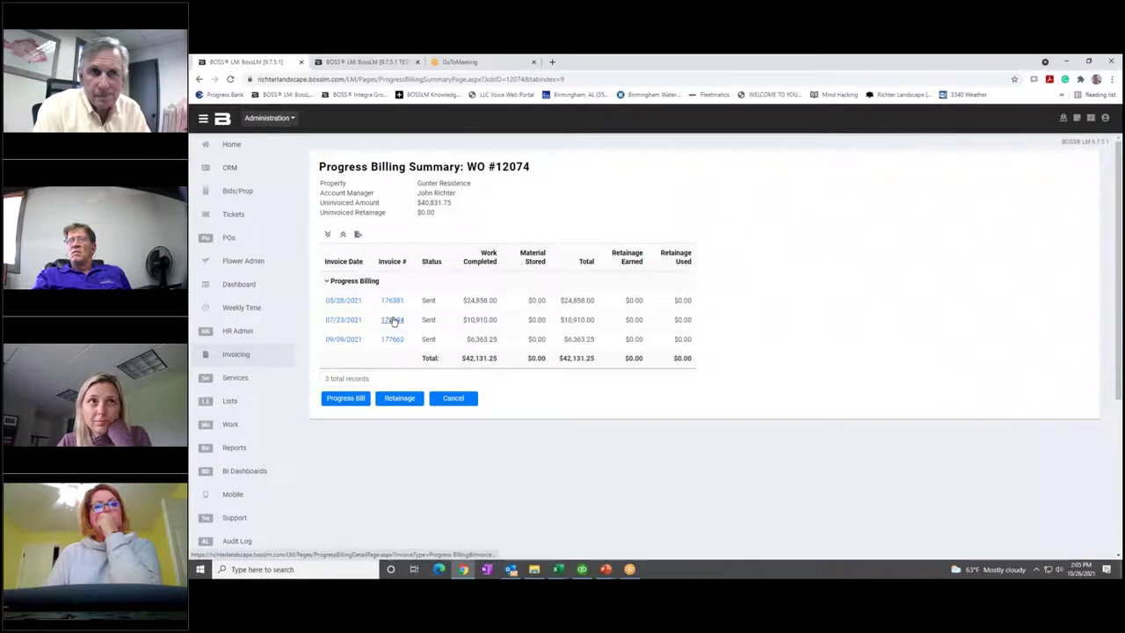
left_click(392, 321)
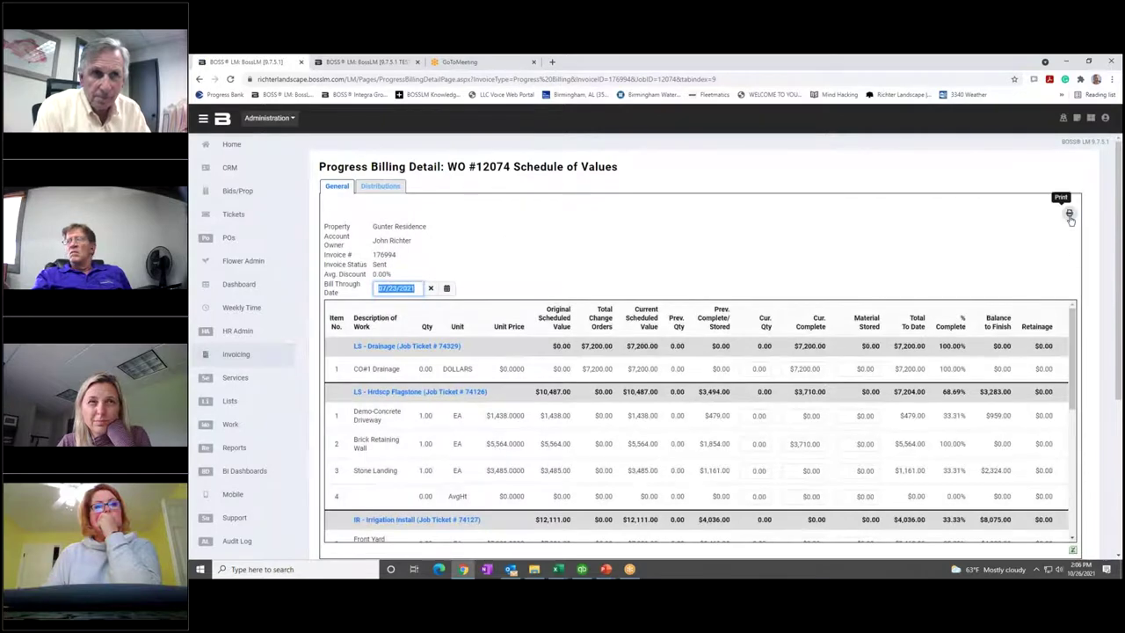
- Print the Schedule of Values invoice as PDF with the "Residental - Schedule of Value" cover sheet and "Schedule of Values Payment Application" continuation sheet
left_click(1070, 215)
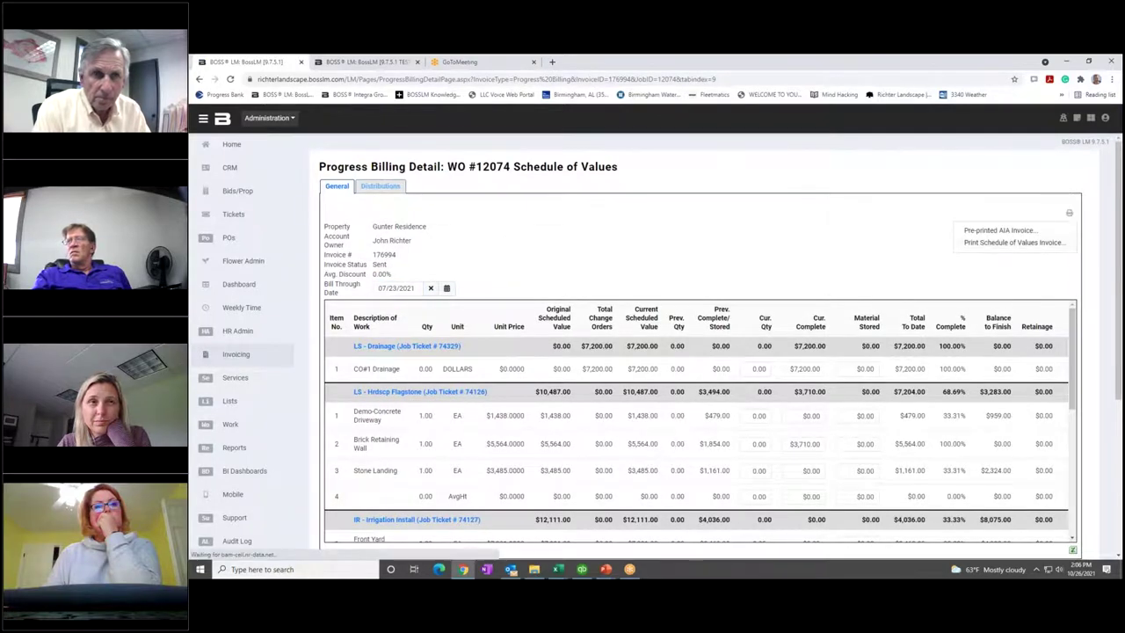
left_click(1009, 242)
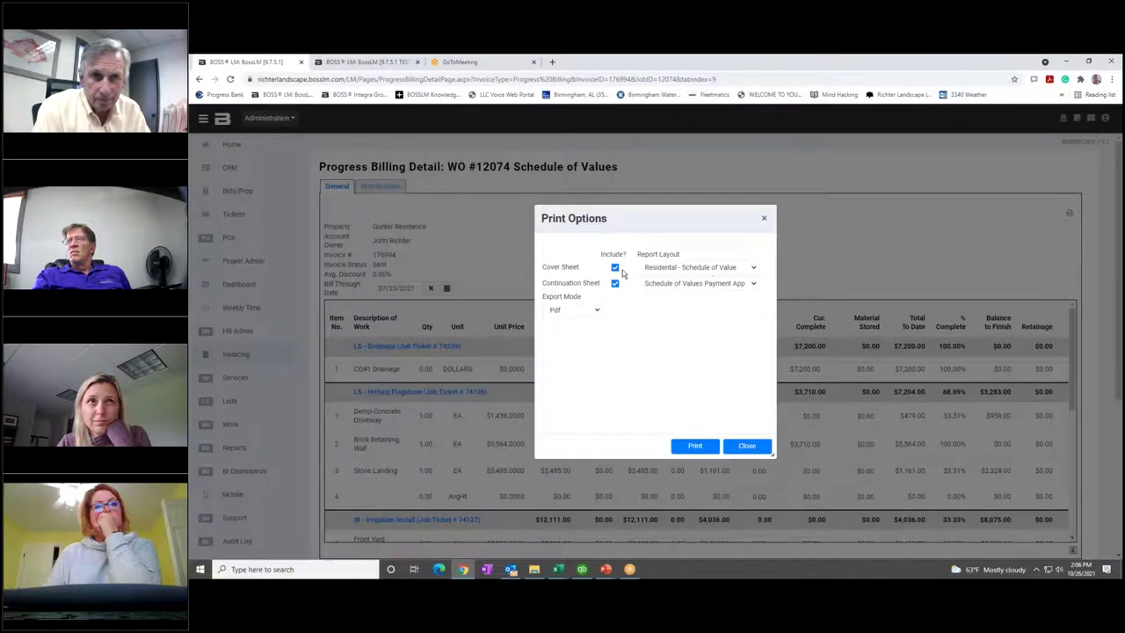
left_click(753, 269)
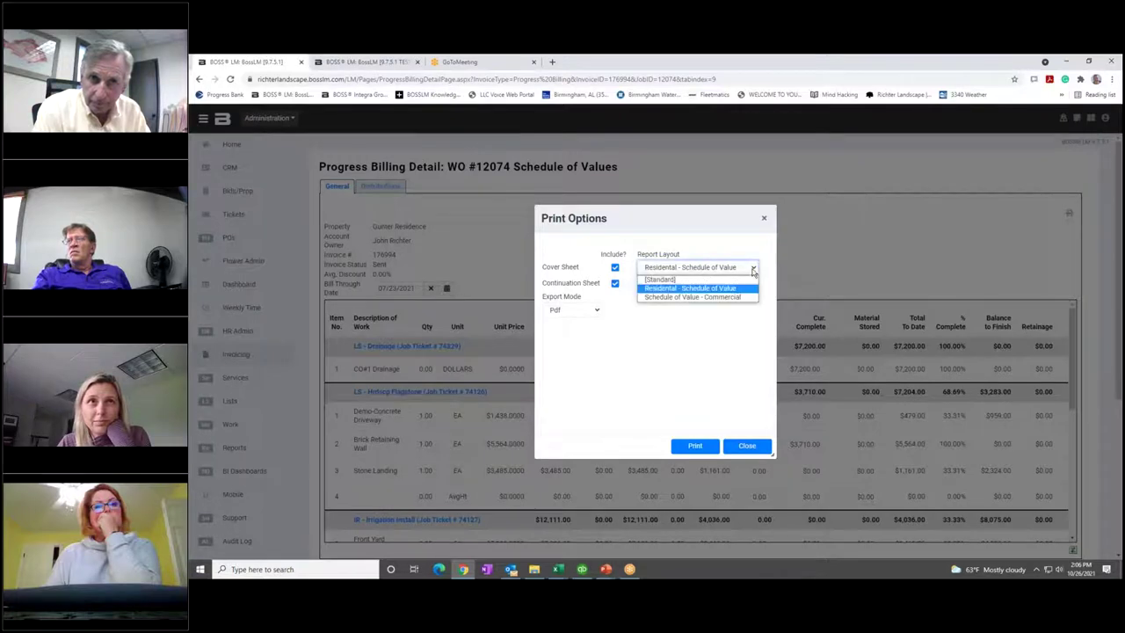
left_click(724, 289)
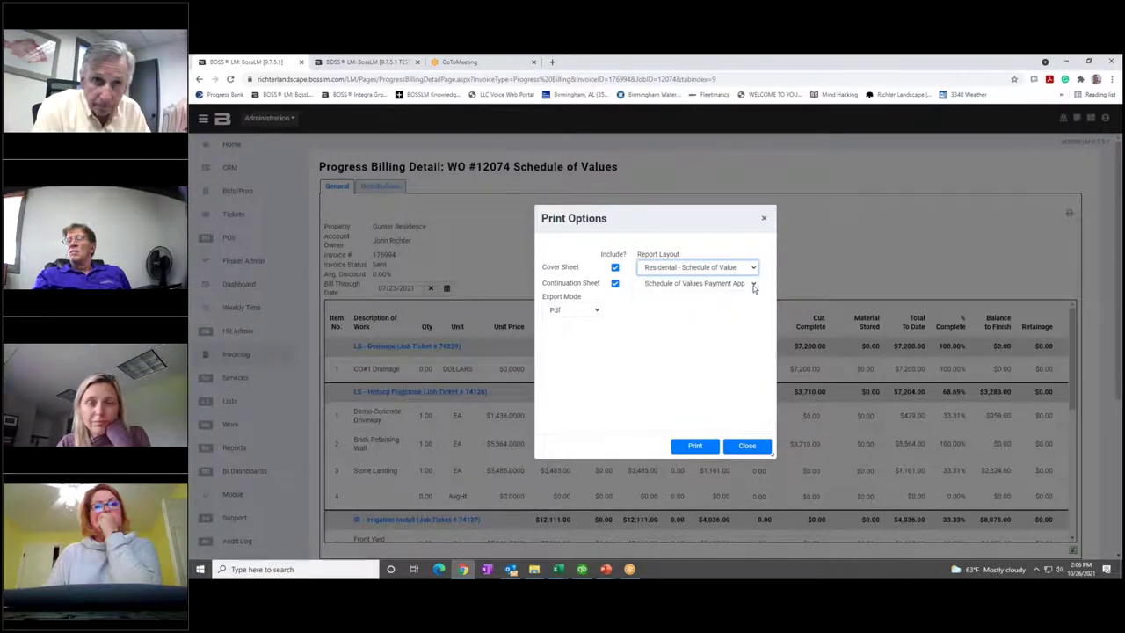
left_click(753, 285)
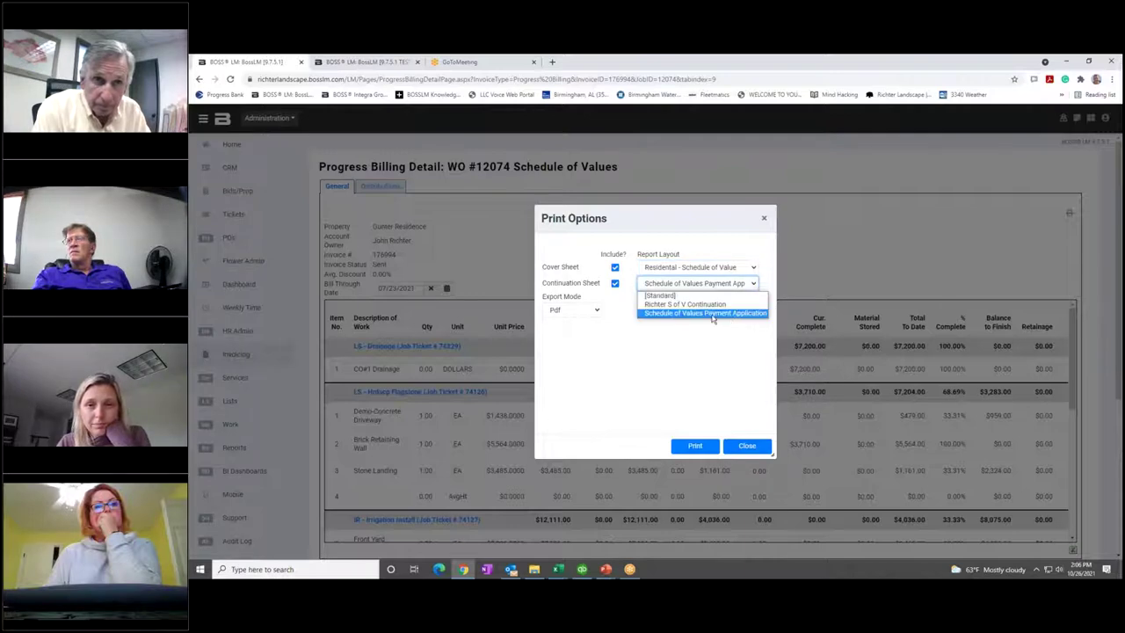
left_click(713, 314)
left_click(694, 445)
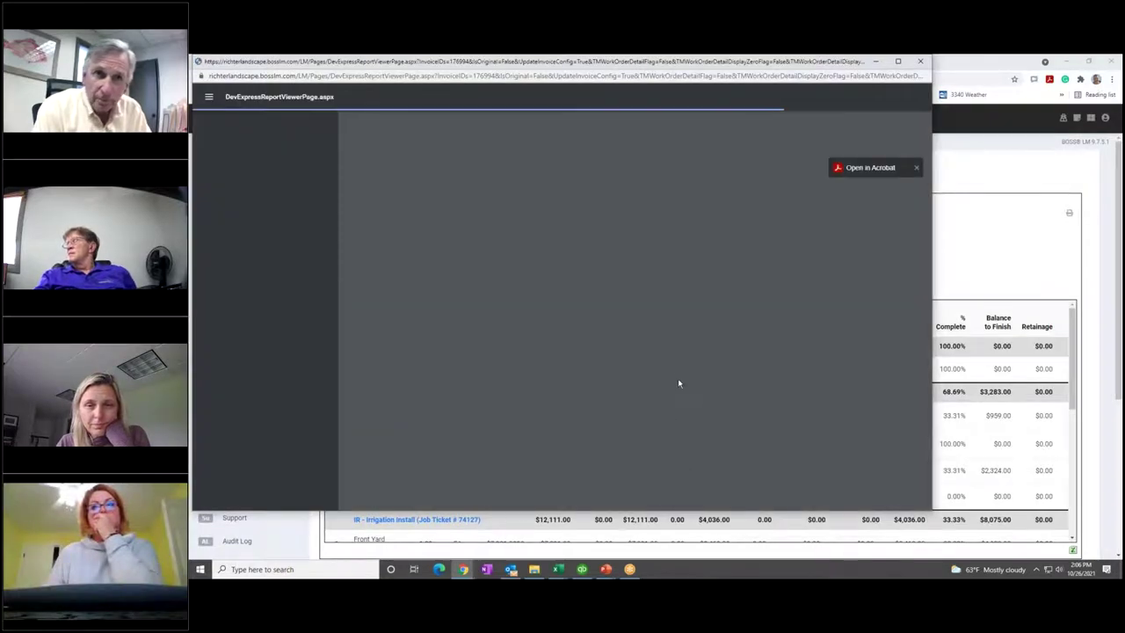
- Review the printed Payment Application's continuation sheets, comparing scheduled values, completed work and grand totals, and close the report preview
scroll(592, 325, "down", 5)
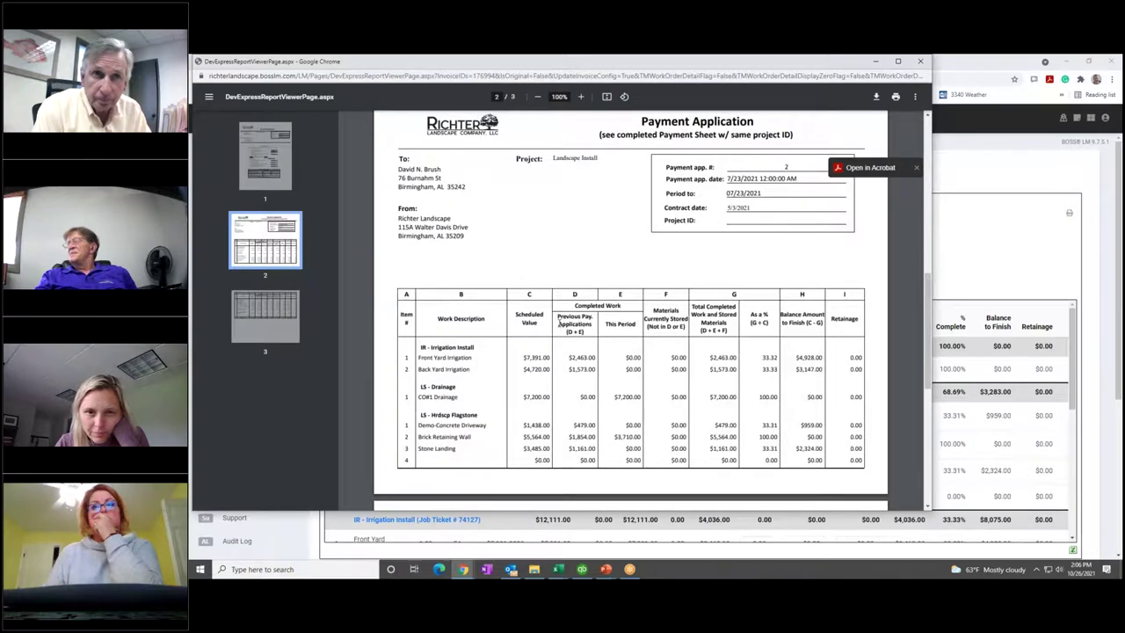
scroll(559, 323, "down", 3)
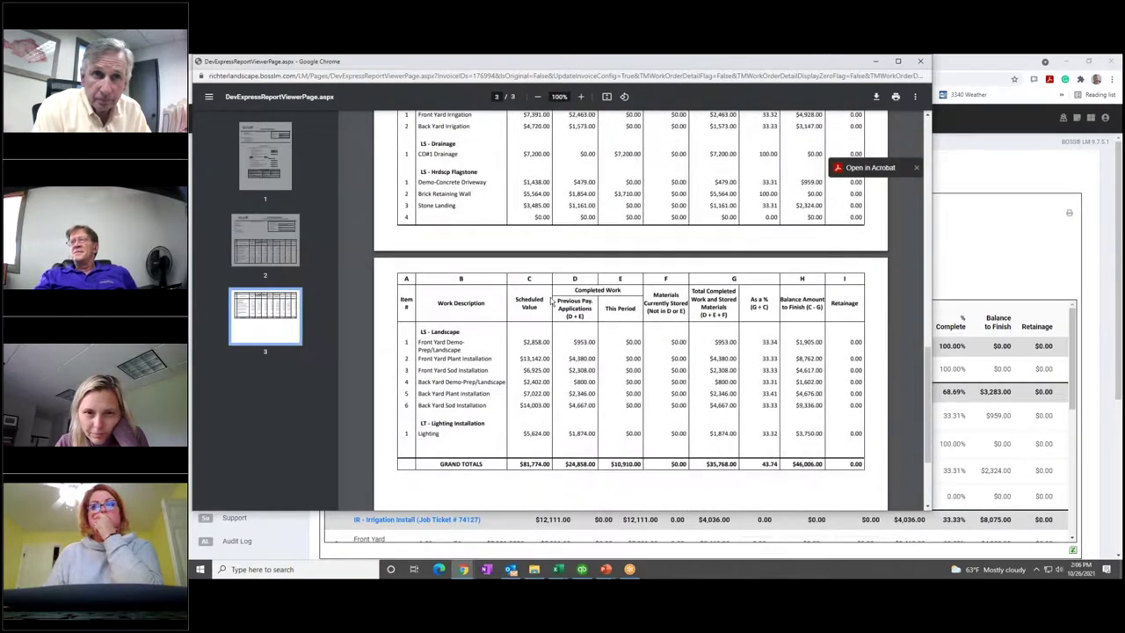
scroll(552, 301, "down", 1)
scroll(552, 301, "down", 1)
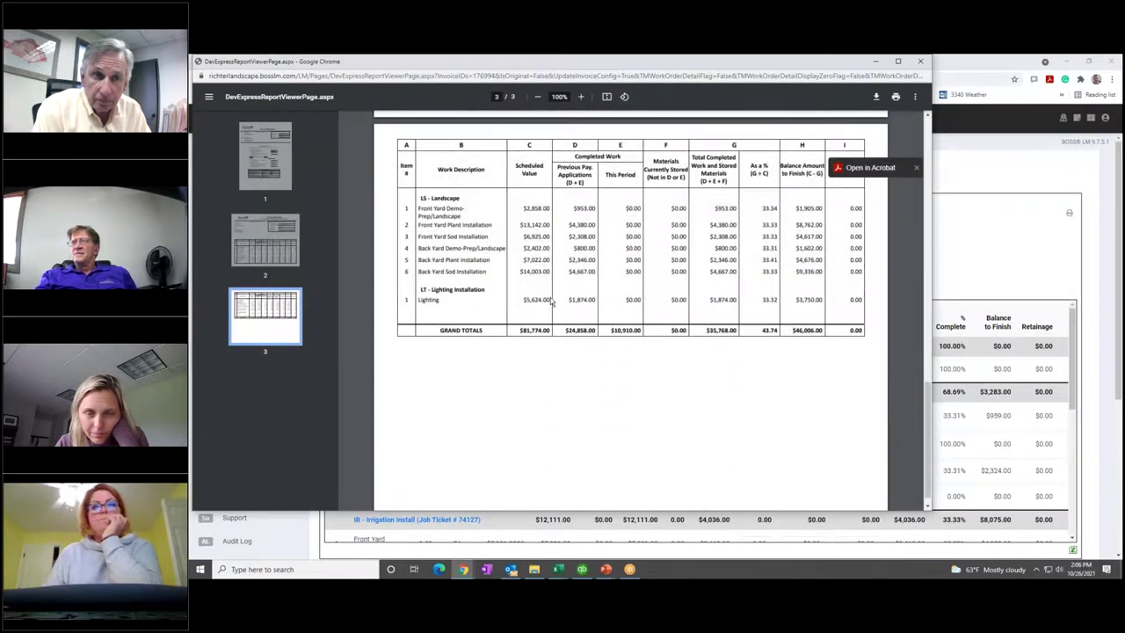
scroll(552, 302, "up", 1)
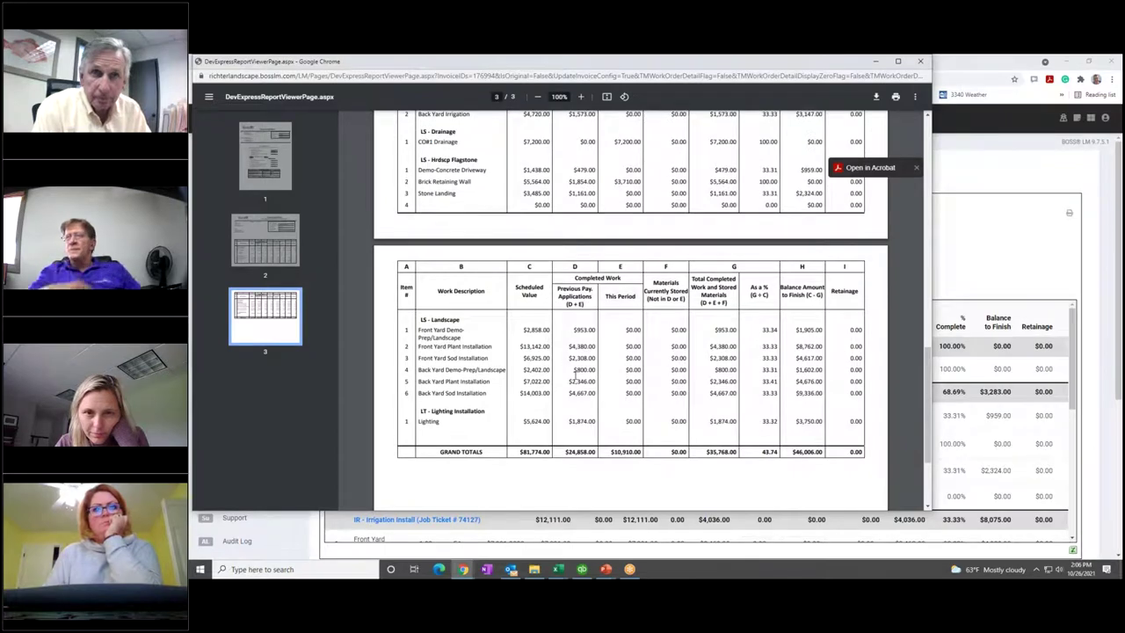
scroll(554, 308, "up", 1)
scroll(567, 384, "up", 3)
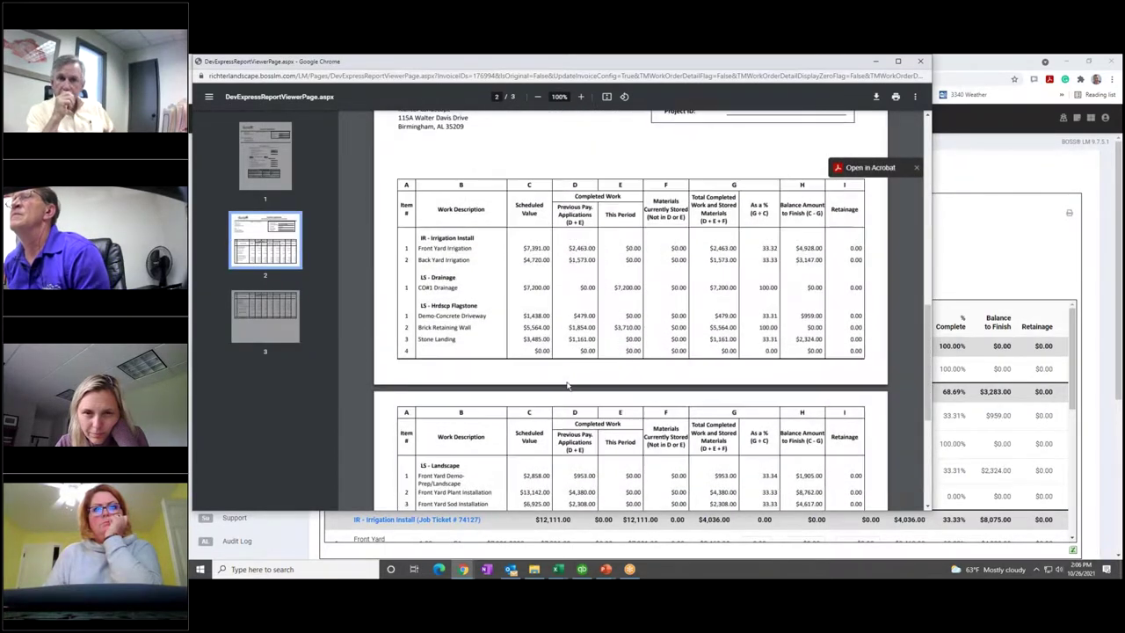
scroll(552, 373, "up", 1)
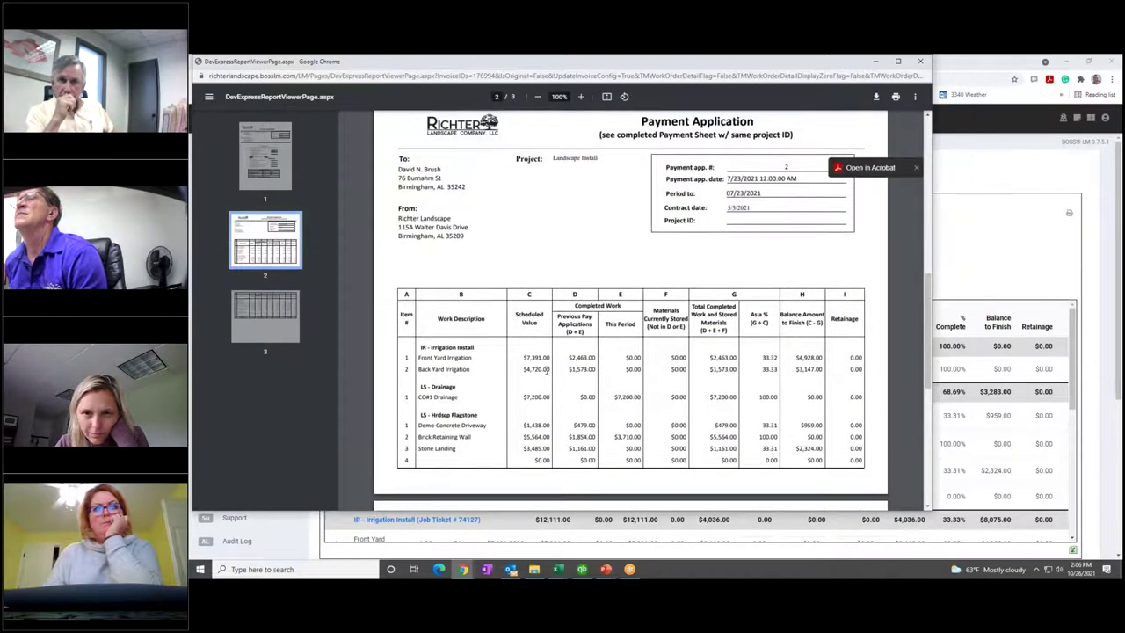
scroll(545, 364, "up", 1)
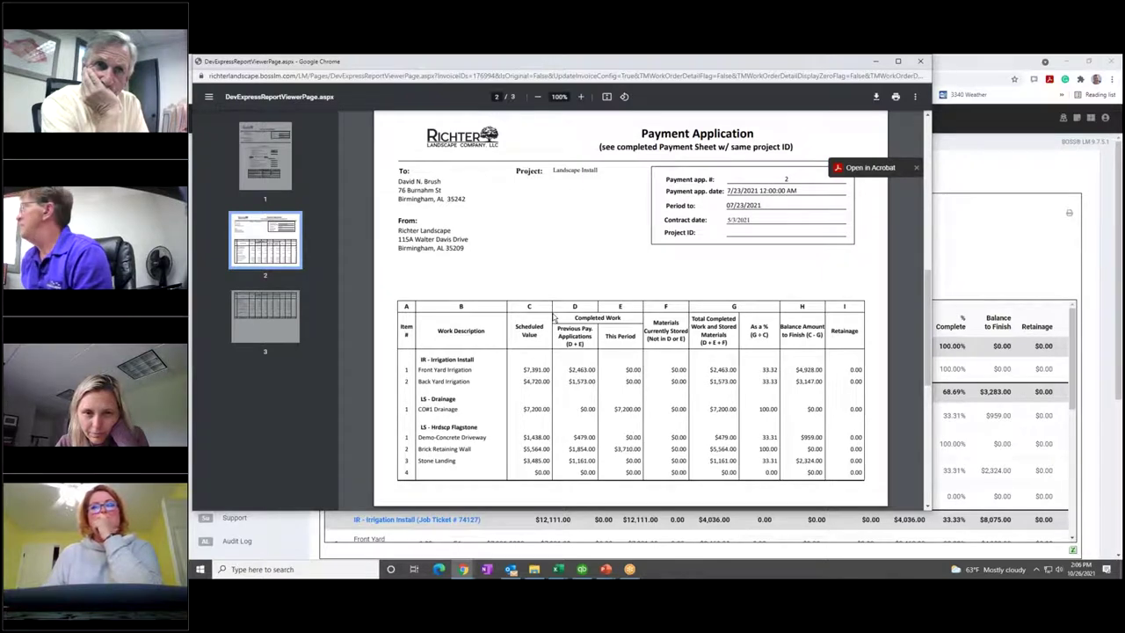
scroll(555, 317, "up", 1)
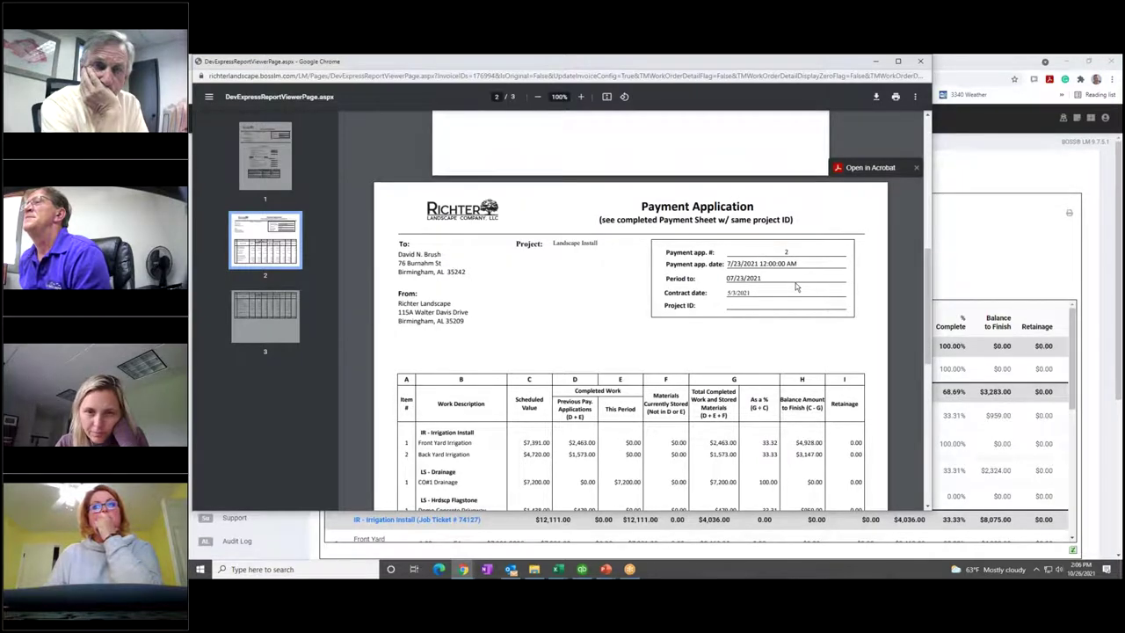
scroll(557, 300, "down", 1)
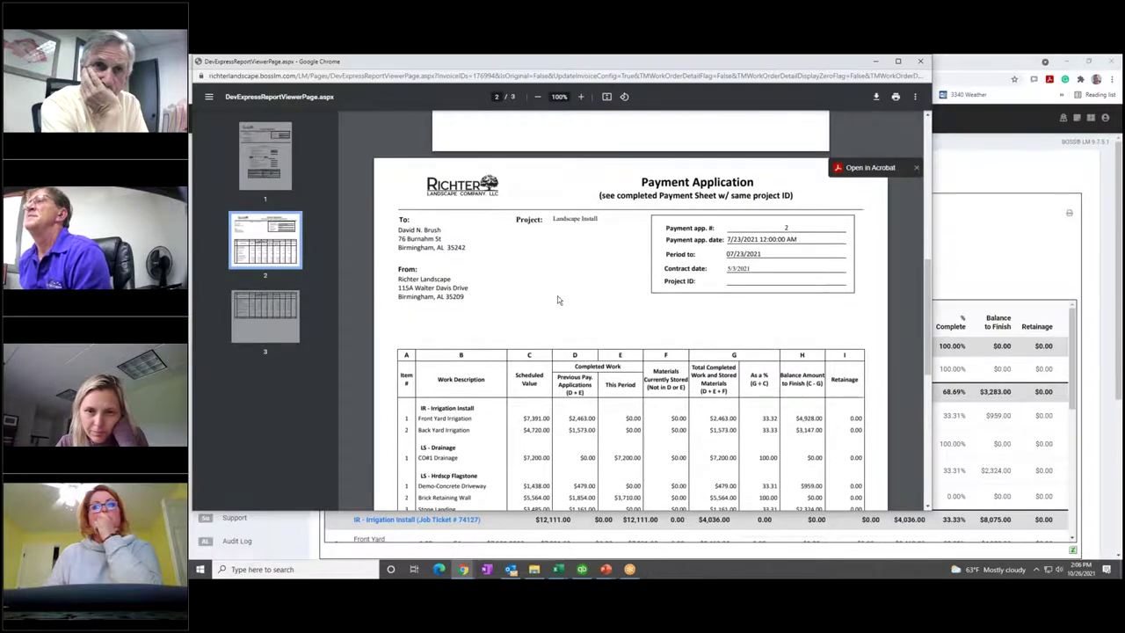
scroll(557, 301, "down", 5)
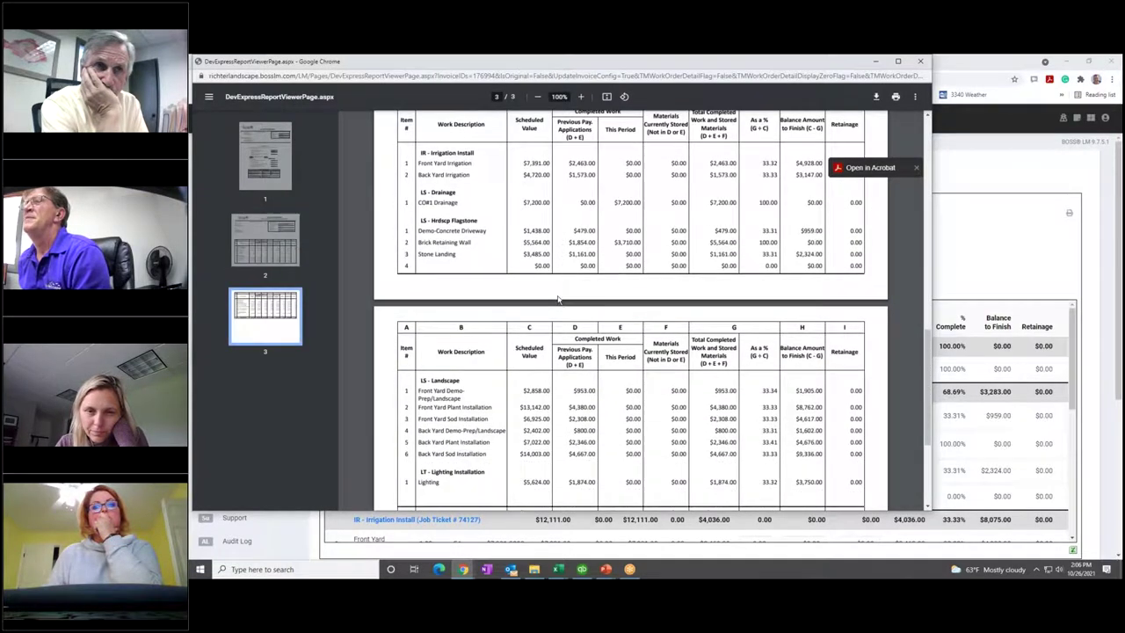
scroll(557, 300, "down", 4)
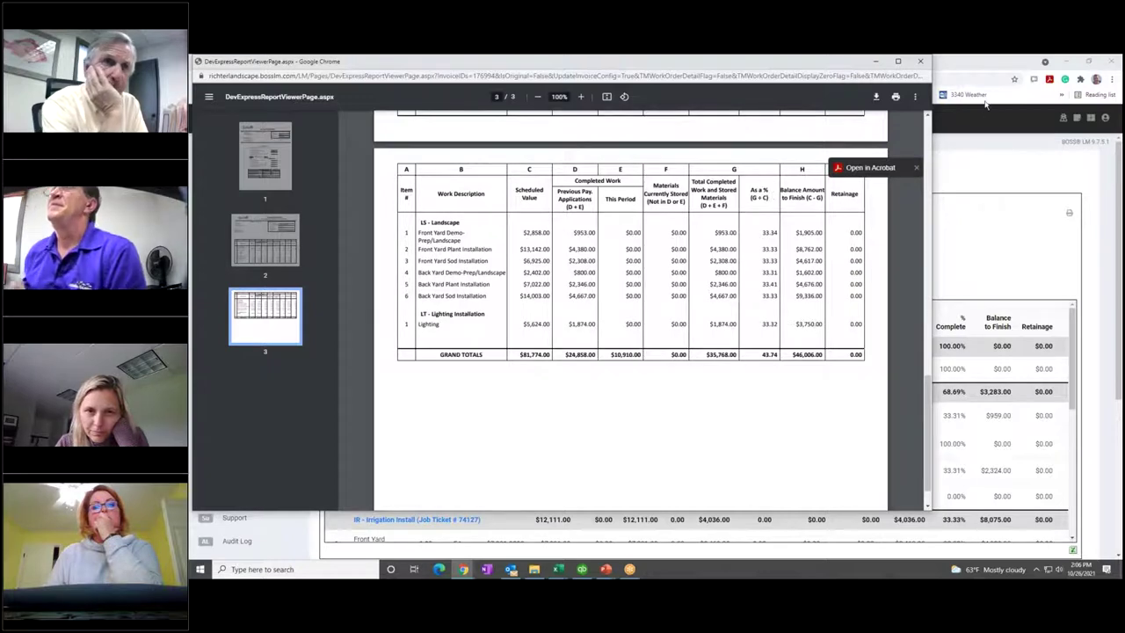
left_click(920, 60)
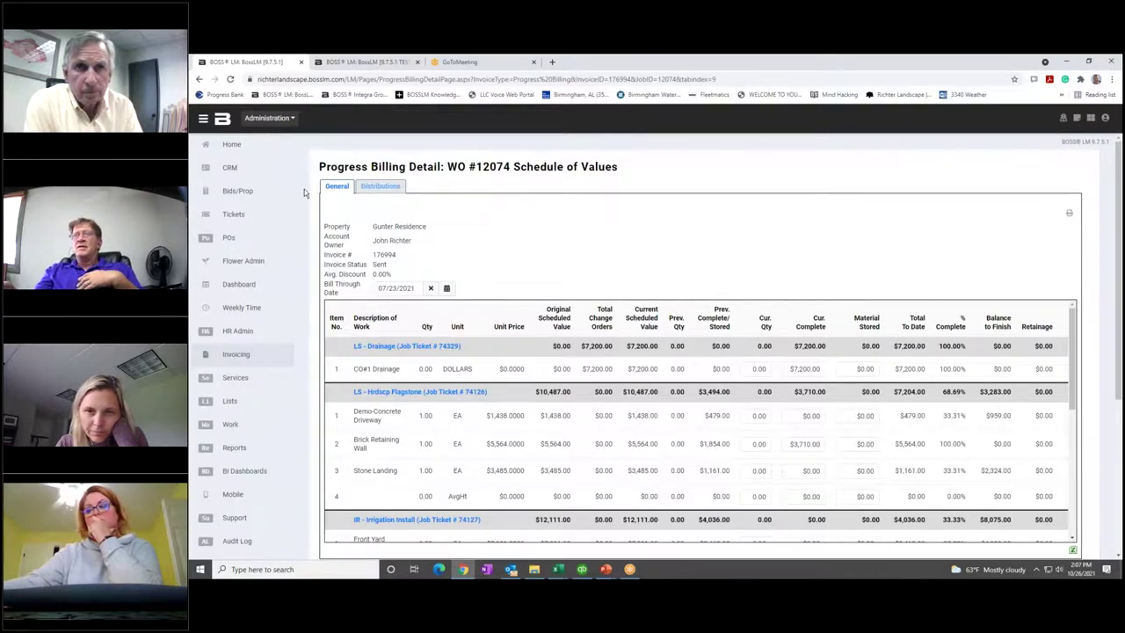
- Leave the progress billing invoice for the Bids/Prop page and look over its Property Manager and Renewal List sections
left_click(248, 190)
scroll(248, 193, "down", 1)
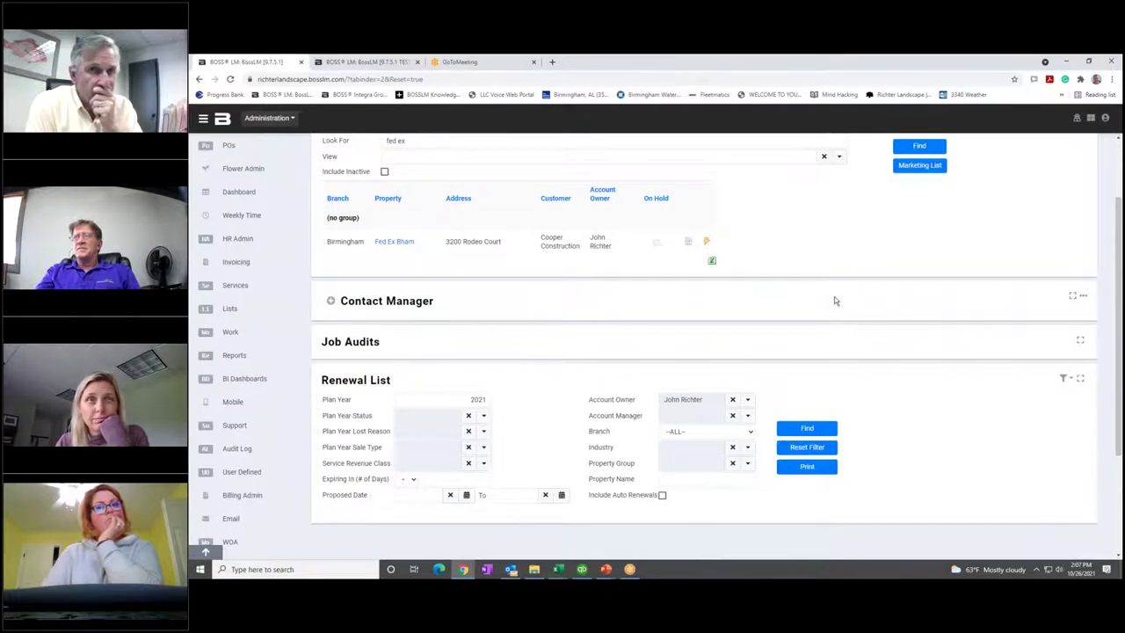
scroll(854, 346, "up", 1)
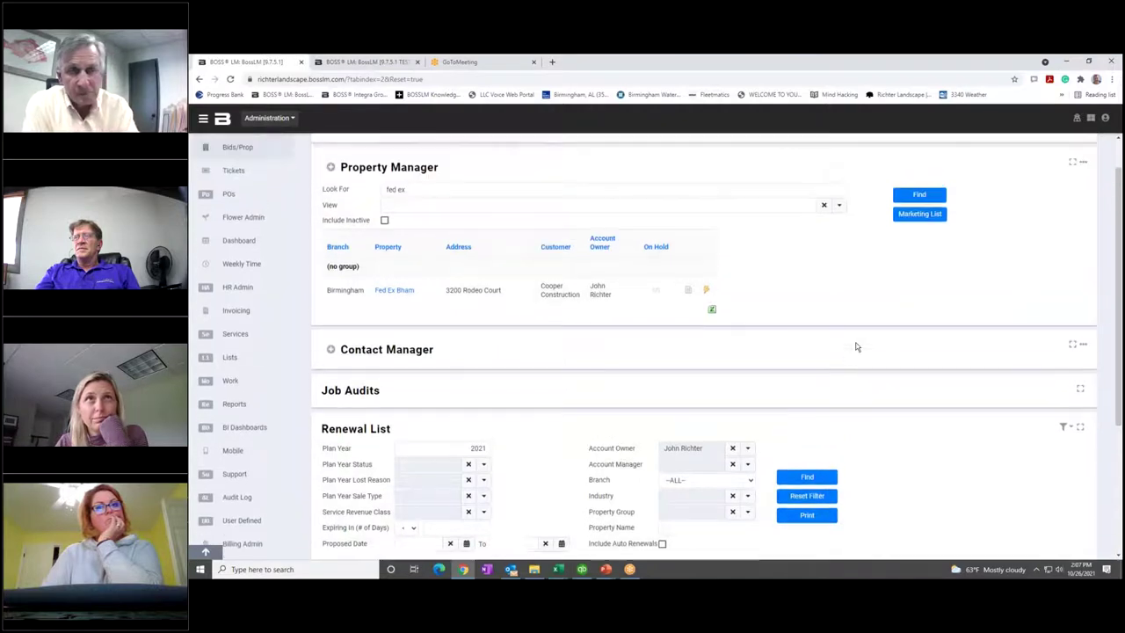
scroll(857, 346, "up", 1)
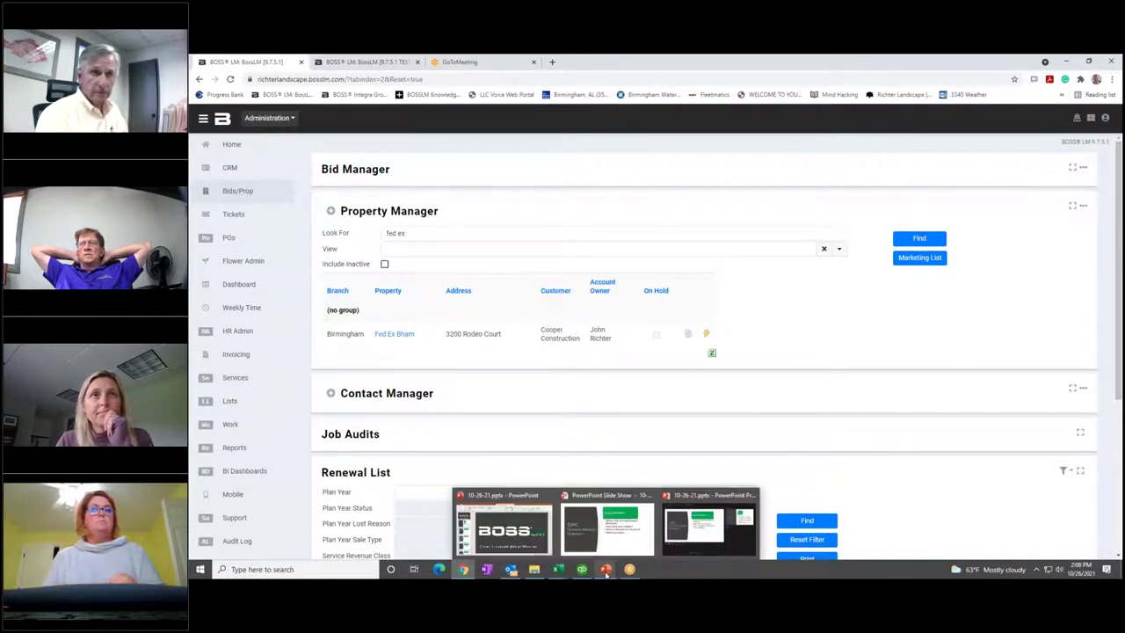
- Switch to the running PowerPoint presentation of 10-26-21.pptx
left_click(607, 571)
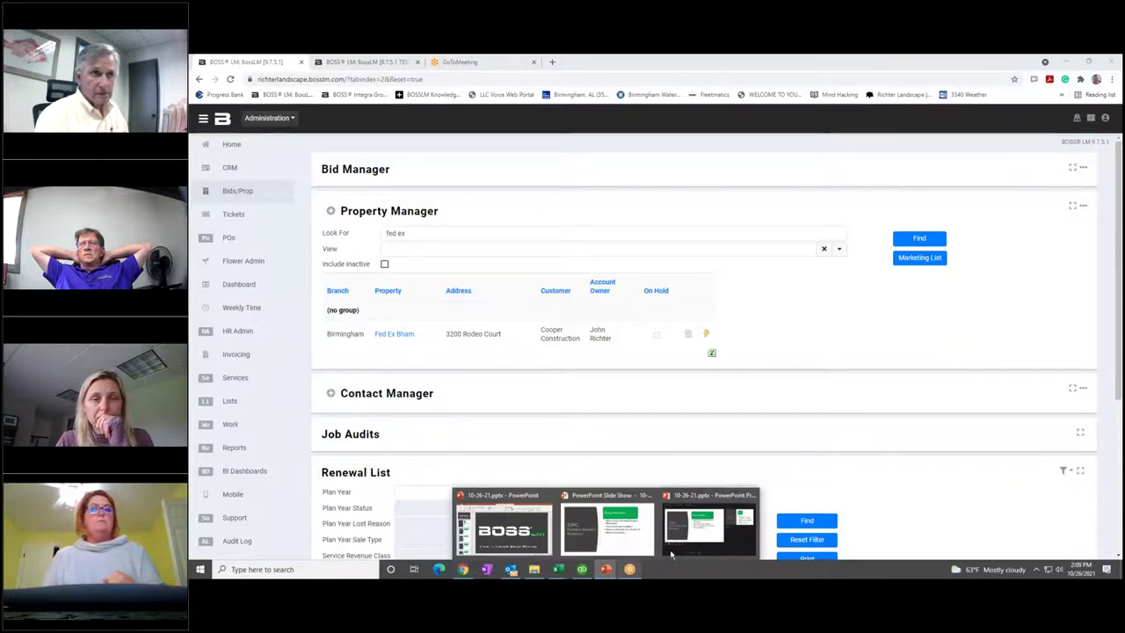
left_click(708, 527)
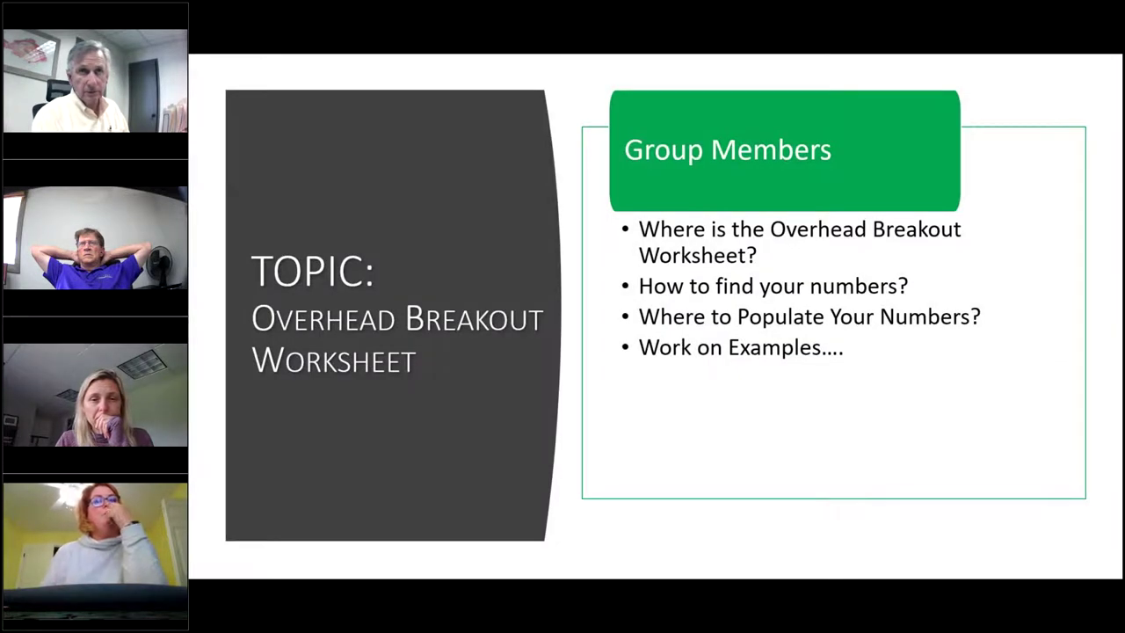